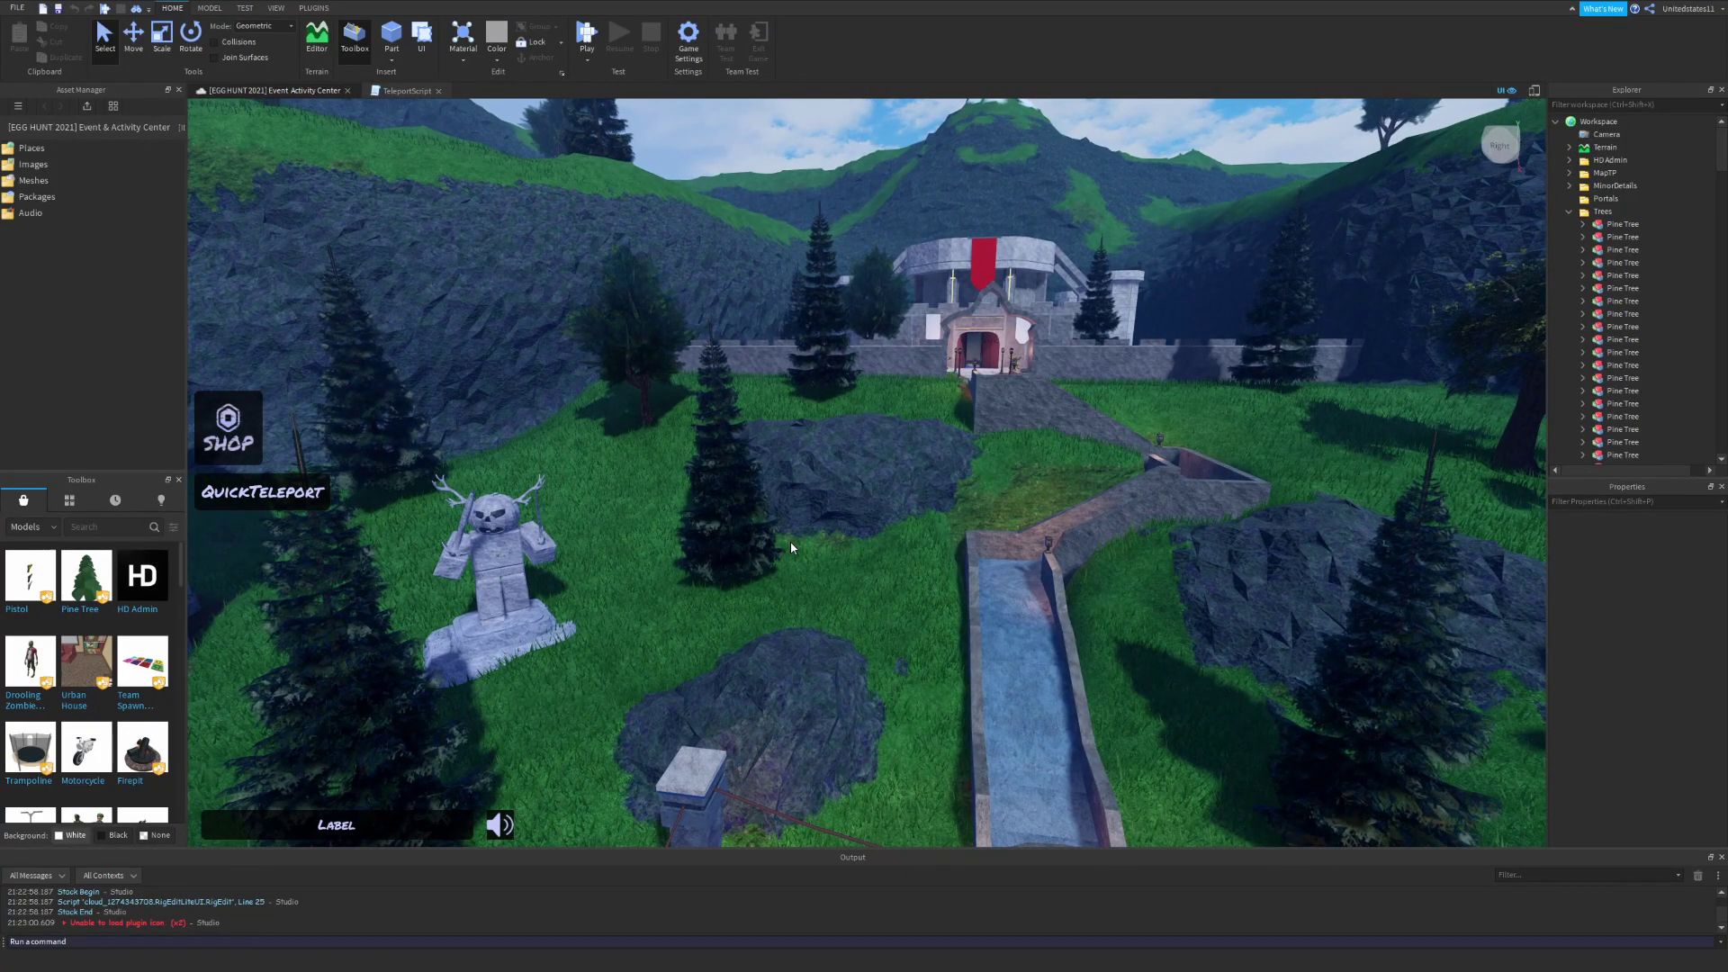
pyautogui.scroll(-2, 833, 552)
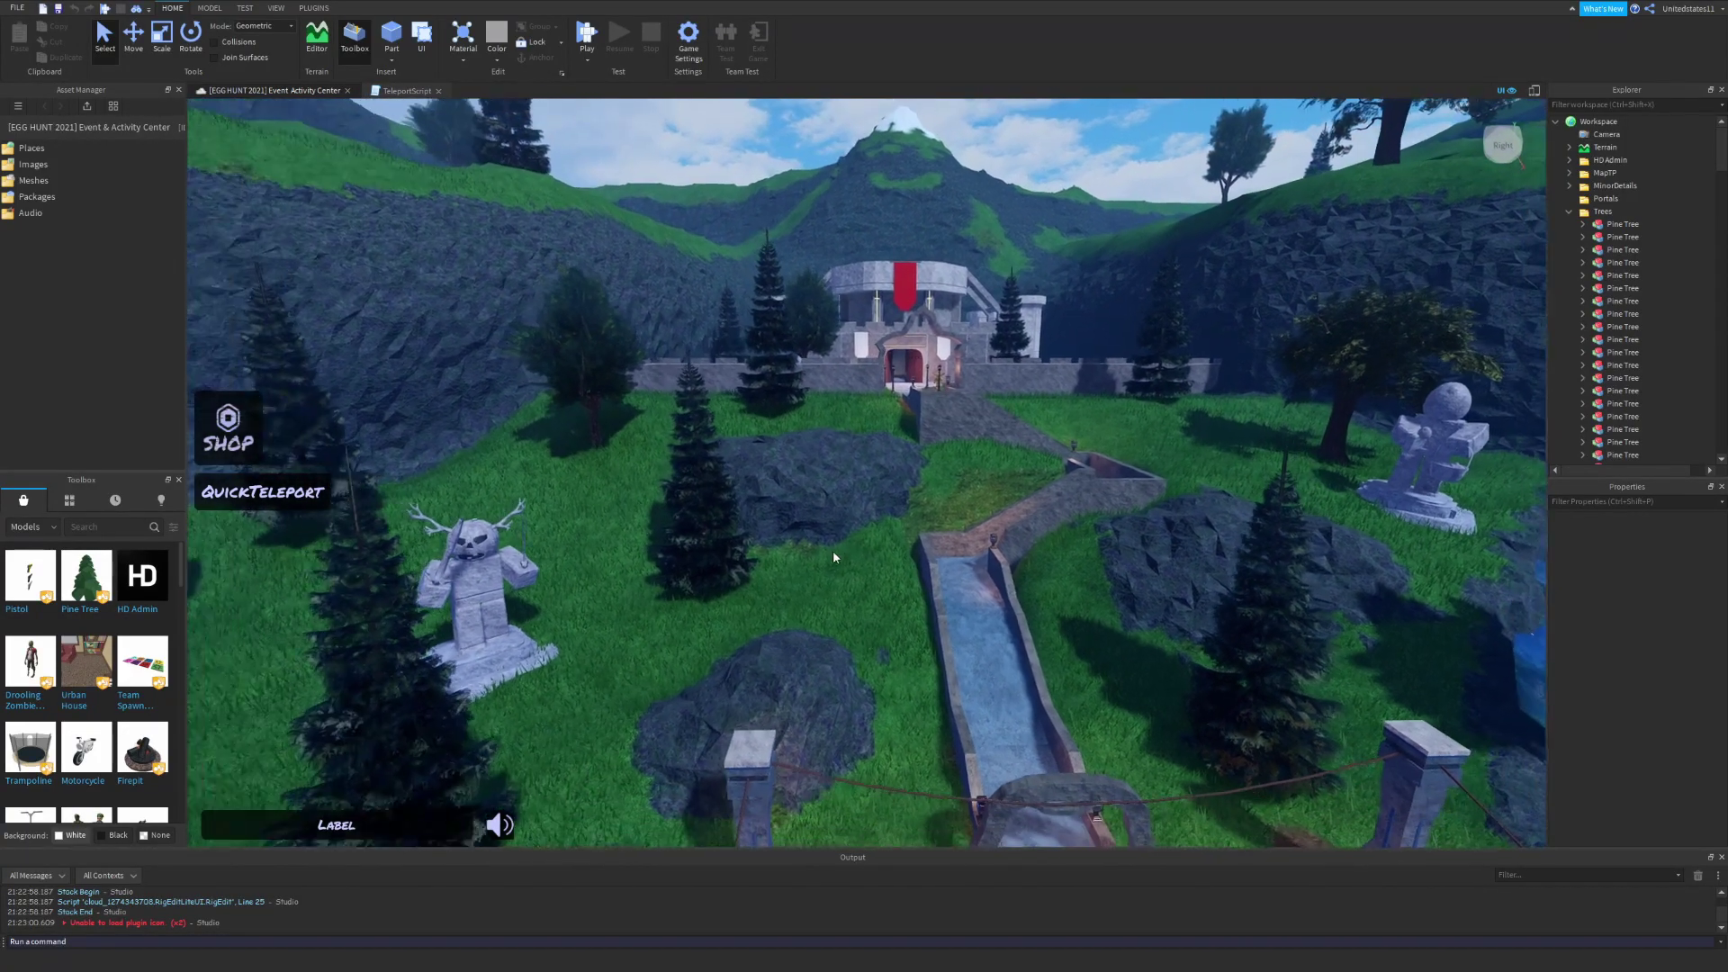
pyautogui.scroll(-2, 834, 550)
# - Orbit around the lobby map, briefly selecting the pine tree beside the statue
pyautogui.moveTo(898, 527); pyautogui.dragTo(891, 530)
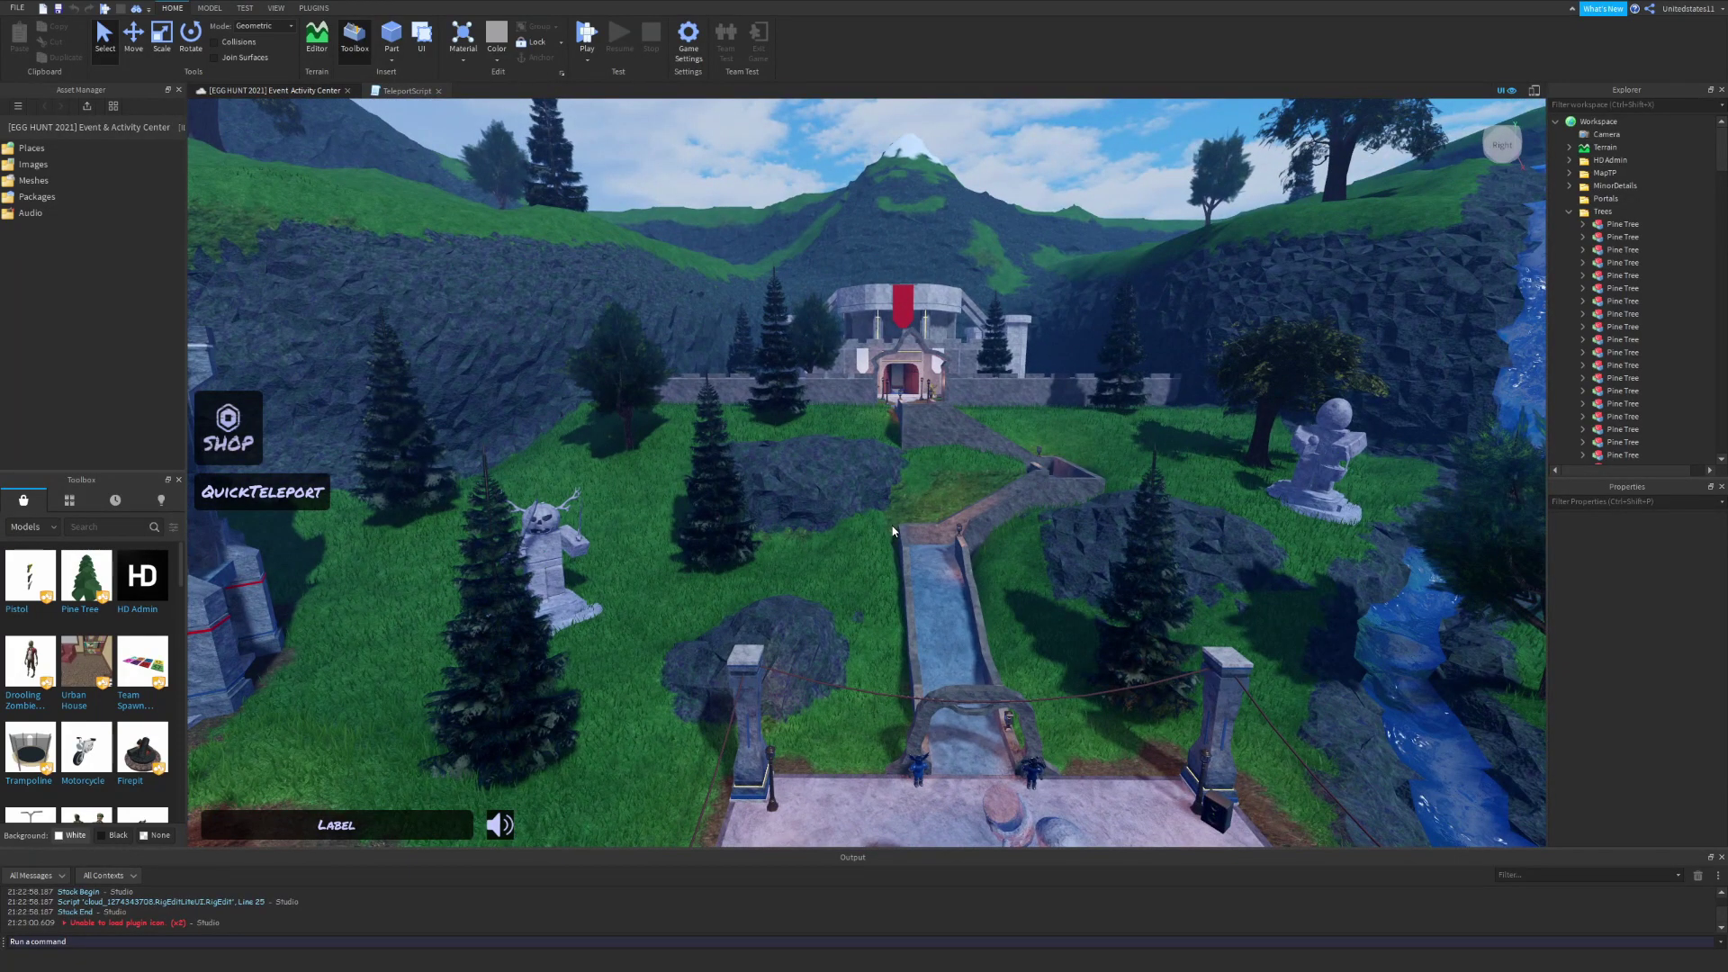
pyautogui.moveTo(891, 531); pyautogui.dragTo(876, 519)
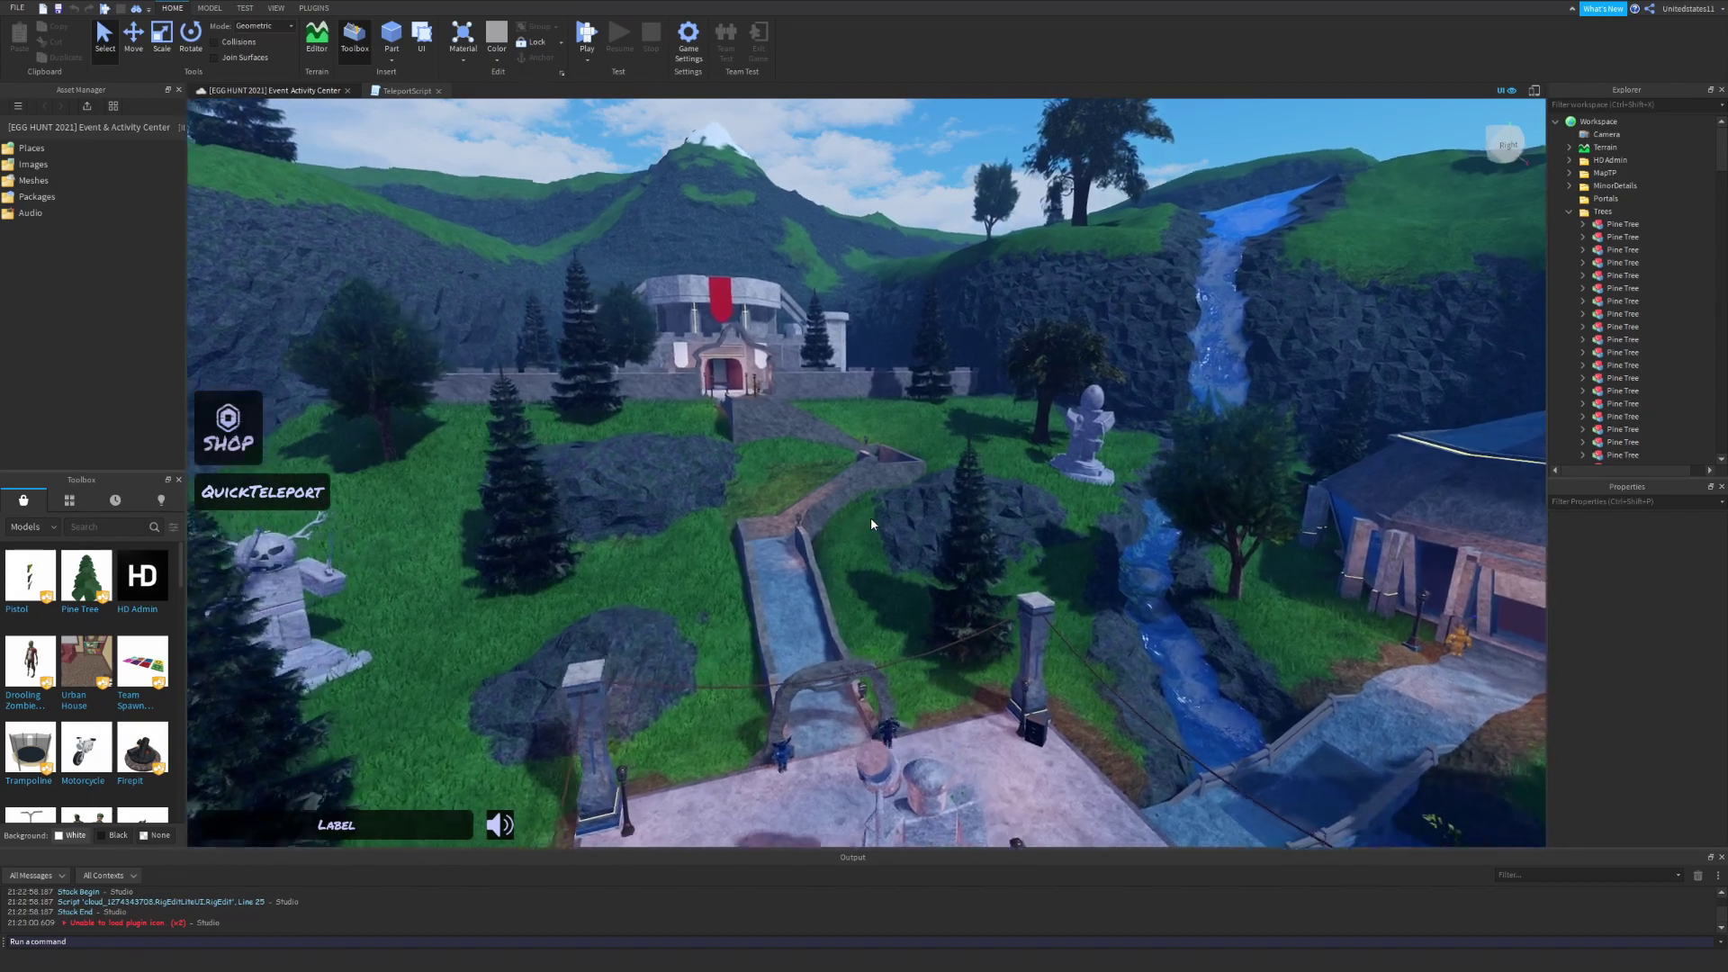
pyautogui.moveTo(871, 517)
pyautogui.mouseDown()
pyautogui.moveTo(930, 428)
pyautogui.moveTo(984, 498)
pyautogui.mouseUp()
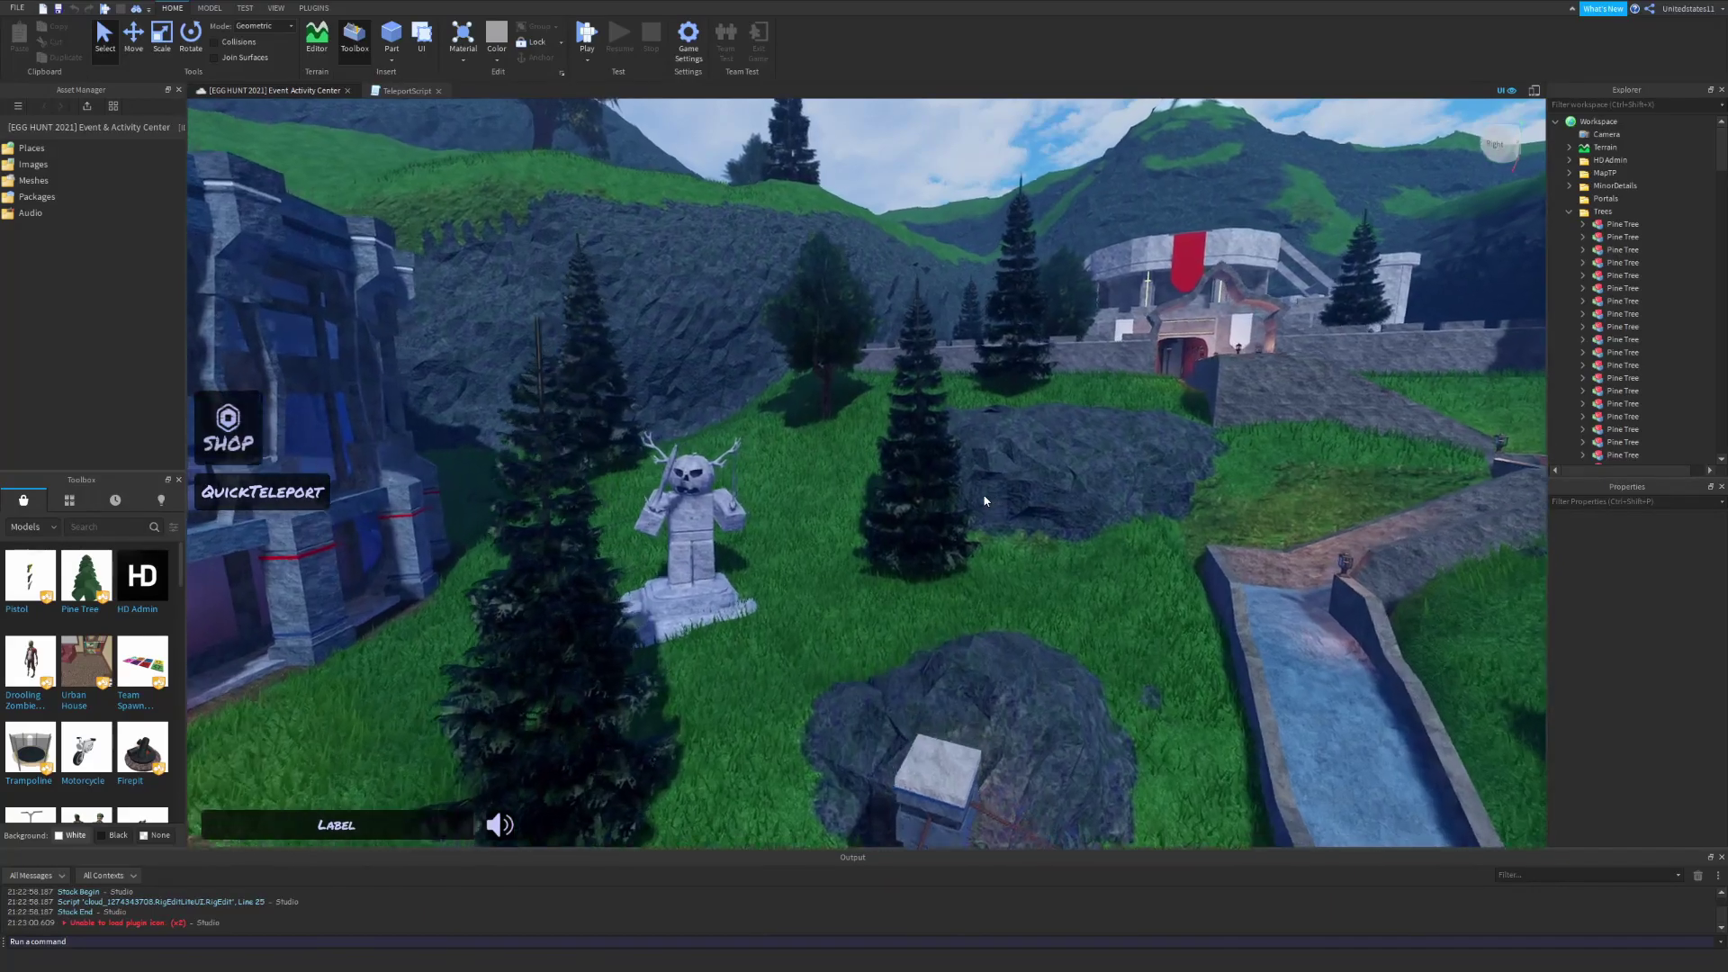
pyautogui.click(984, 509)
pyautogui.moveTo(983, 509); pyautogui.dragTo(813, 533)
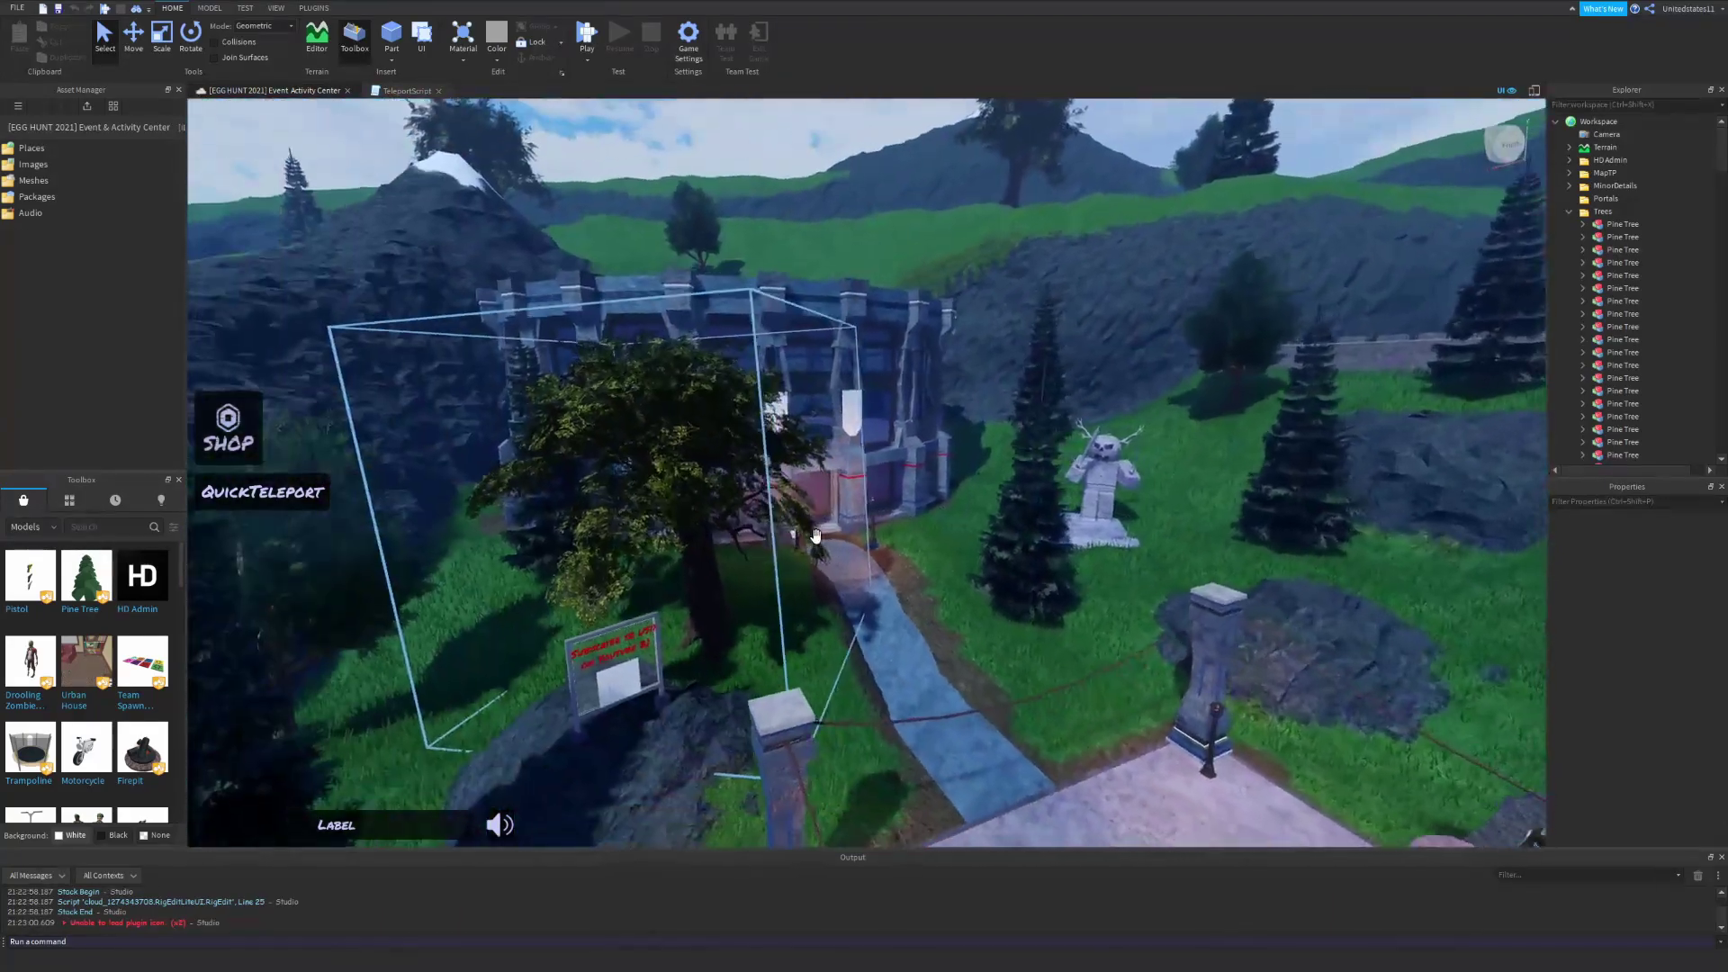
pyautogui.click(834, 540)
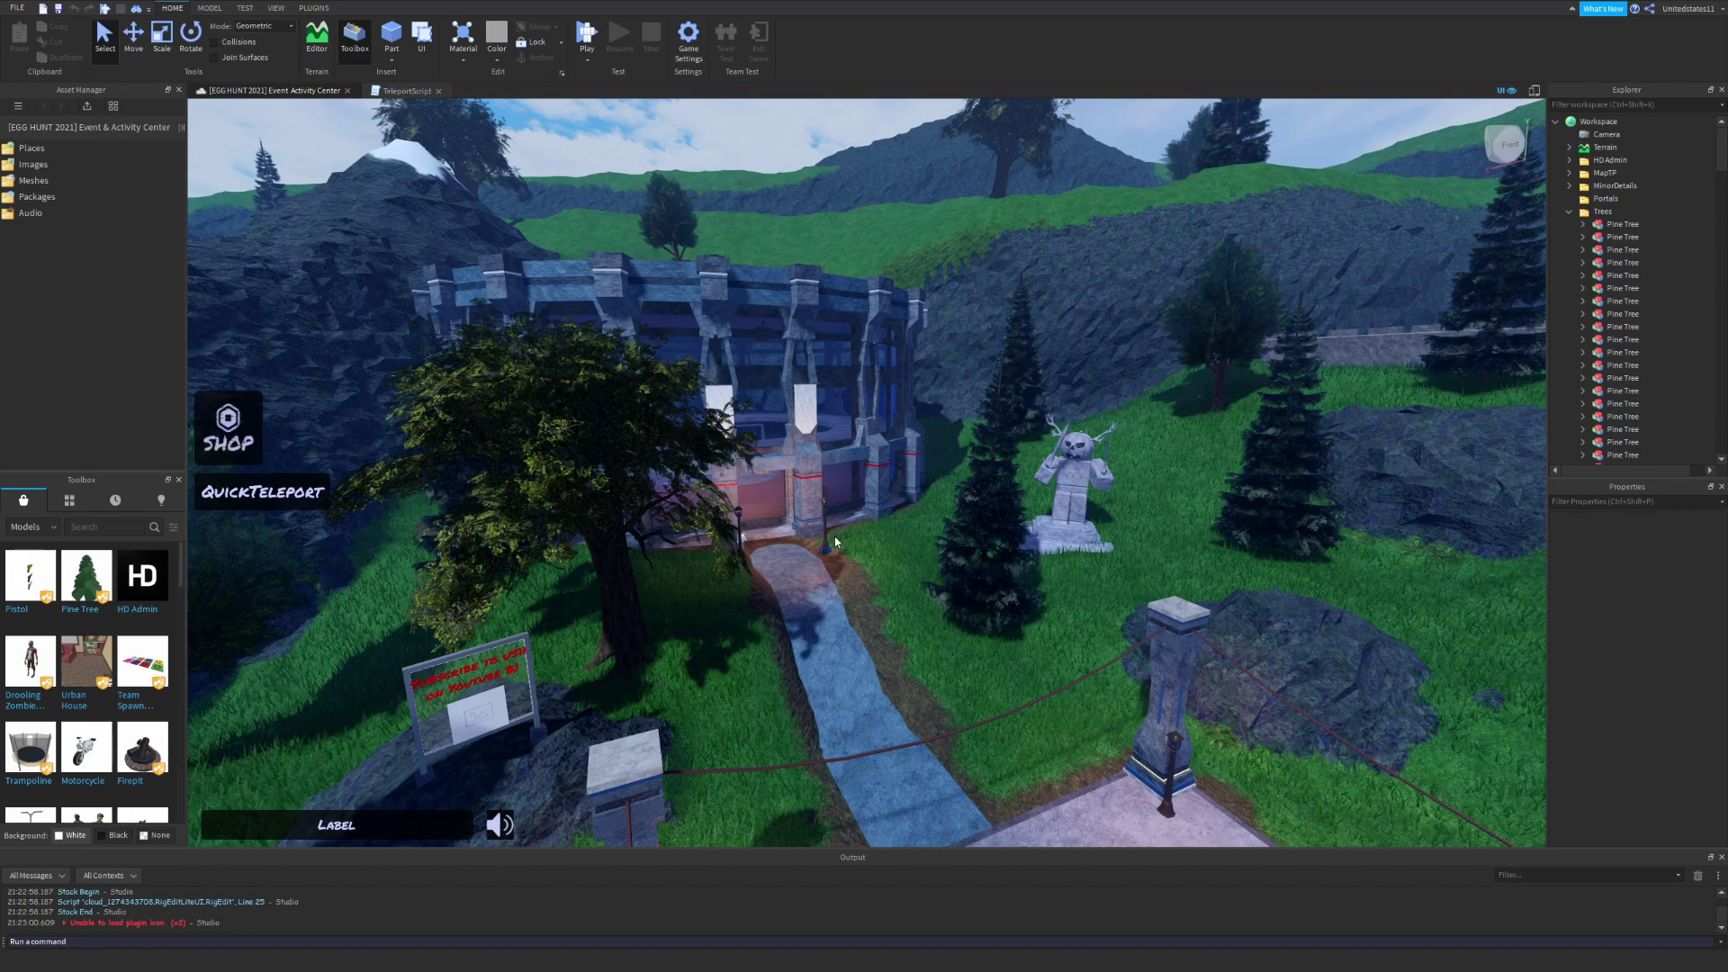
pyautogui.moveTo(835, 541); pyautogui.dragTo(768, 497)
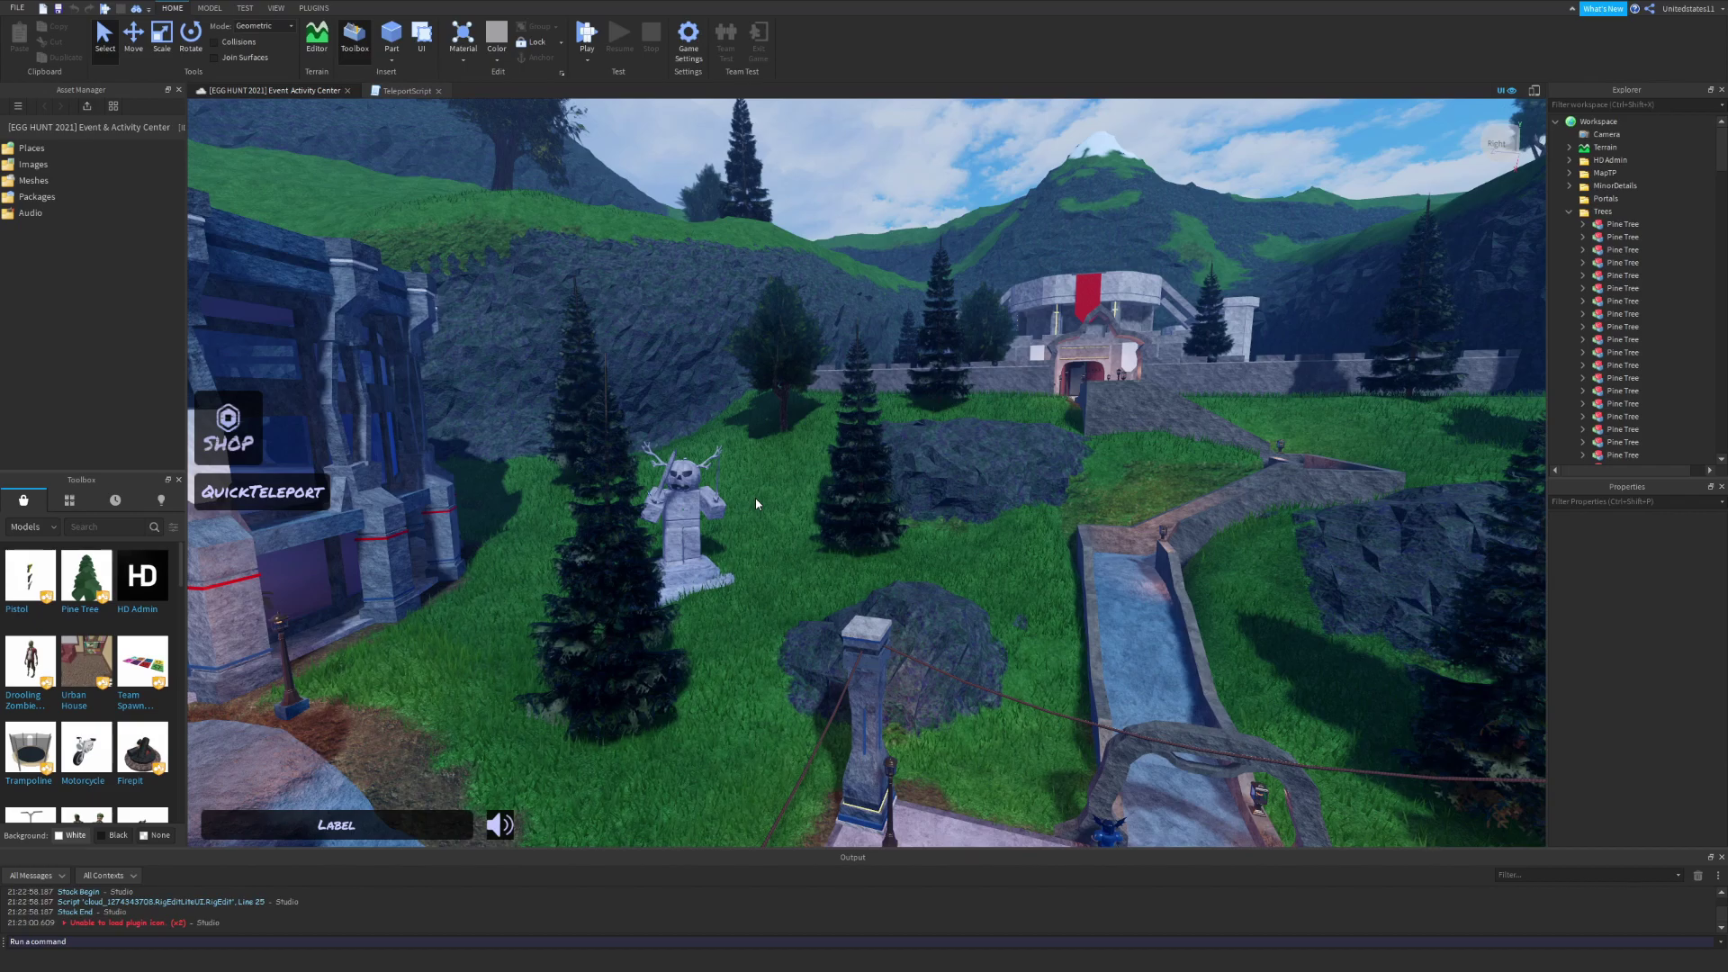
# - Fly the view through the scene toward the pine tree and statue area
pyautogui.press('w')
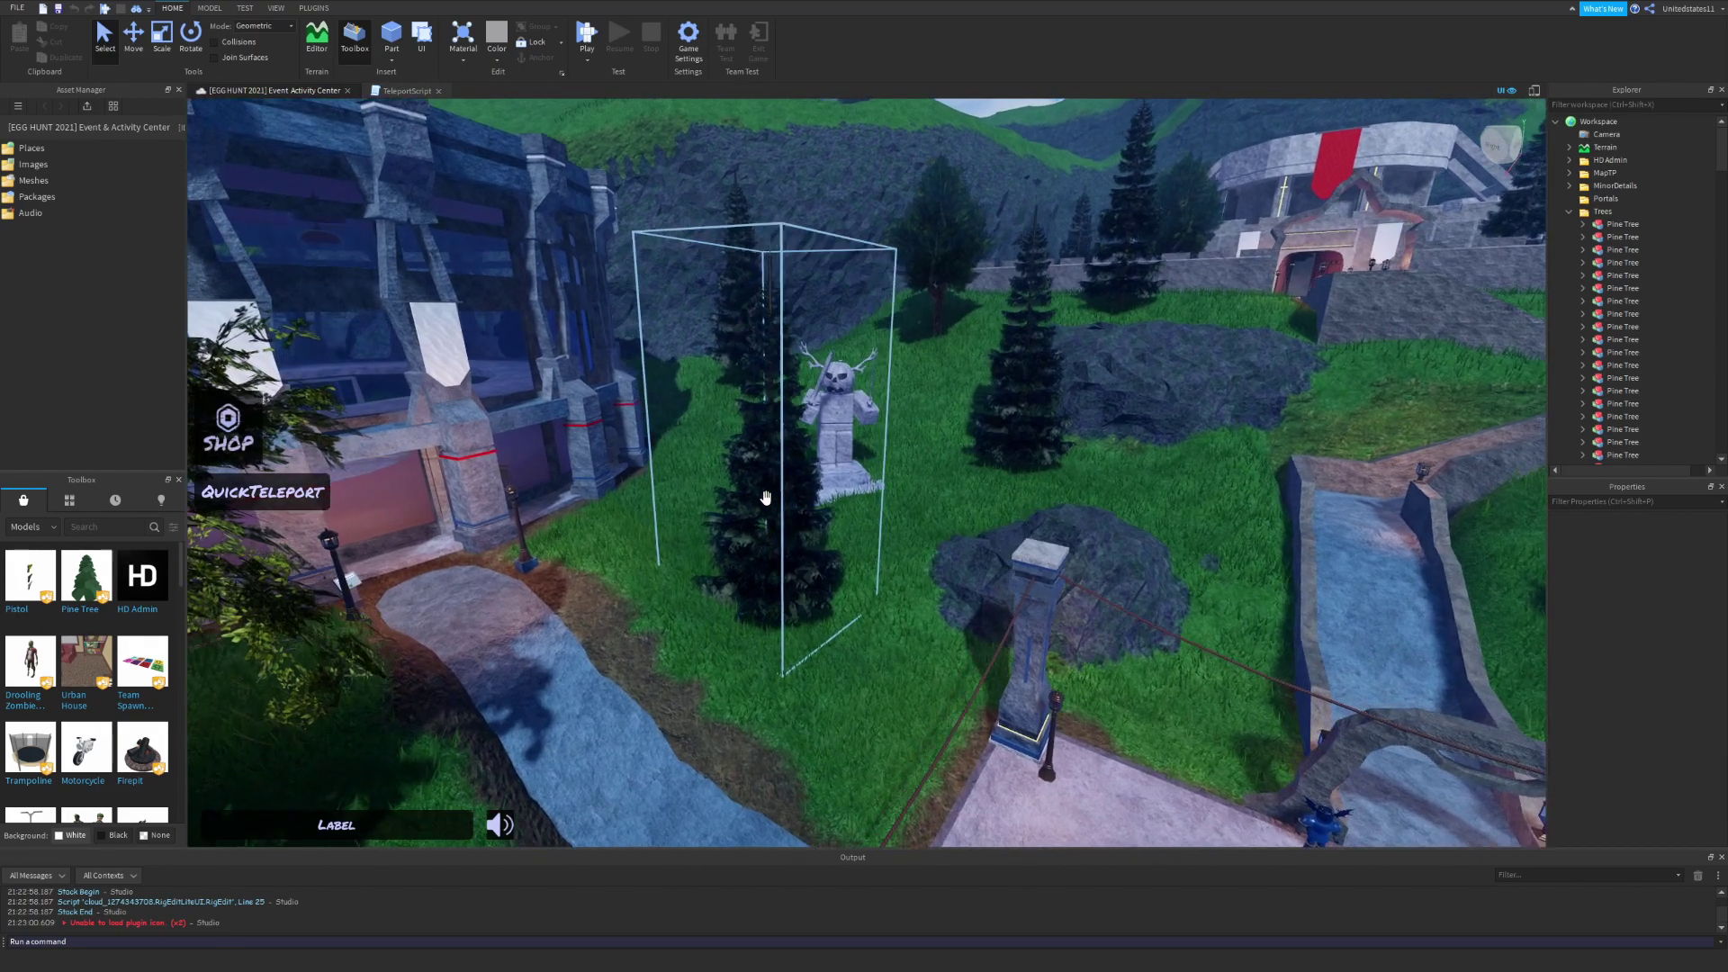
pyautogui.press('s')
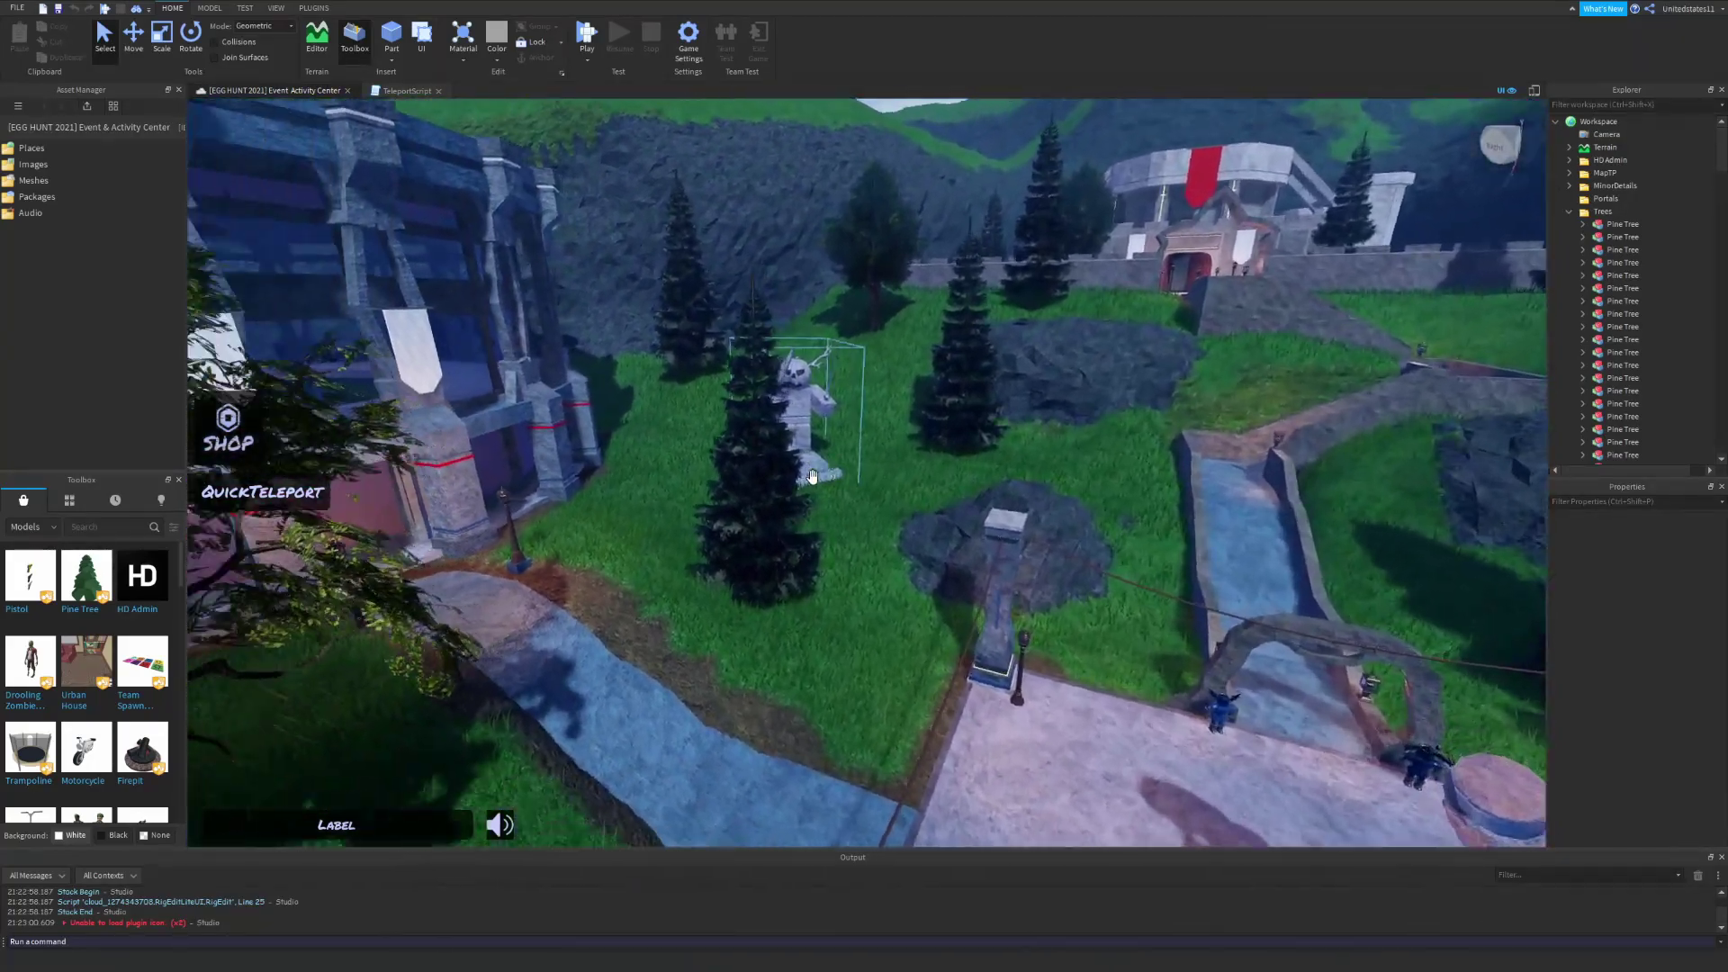
pyautogui.click(811, 476)
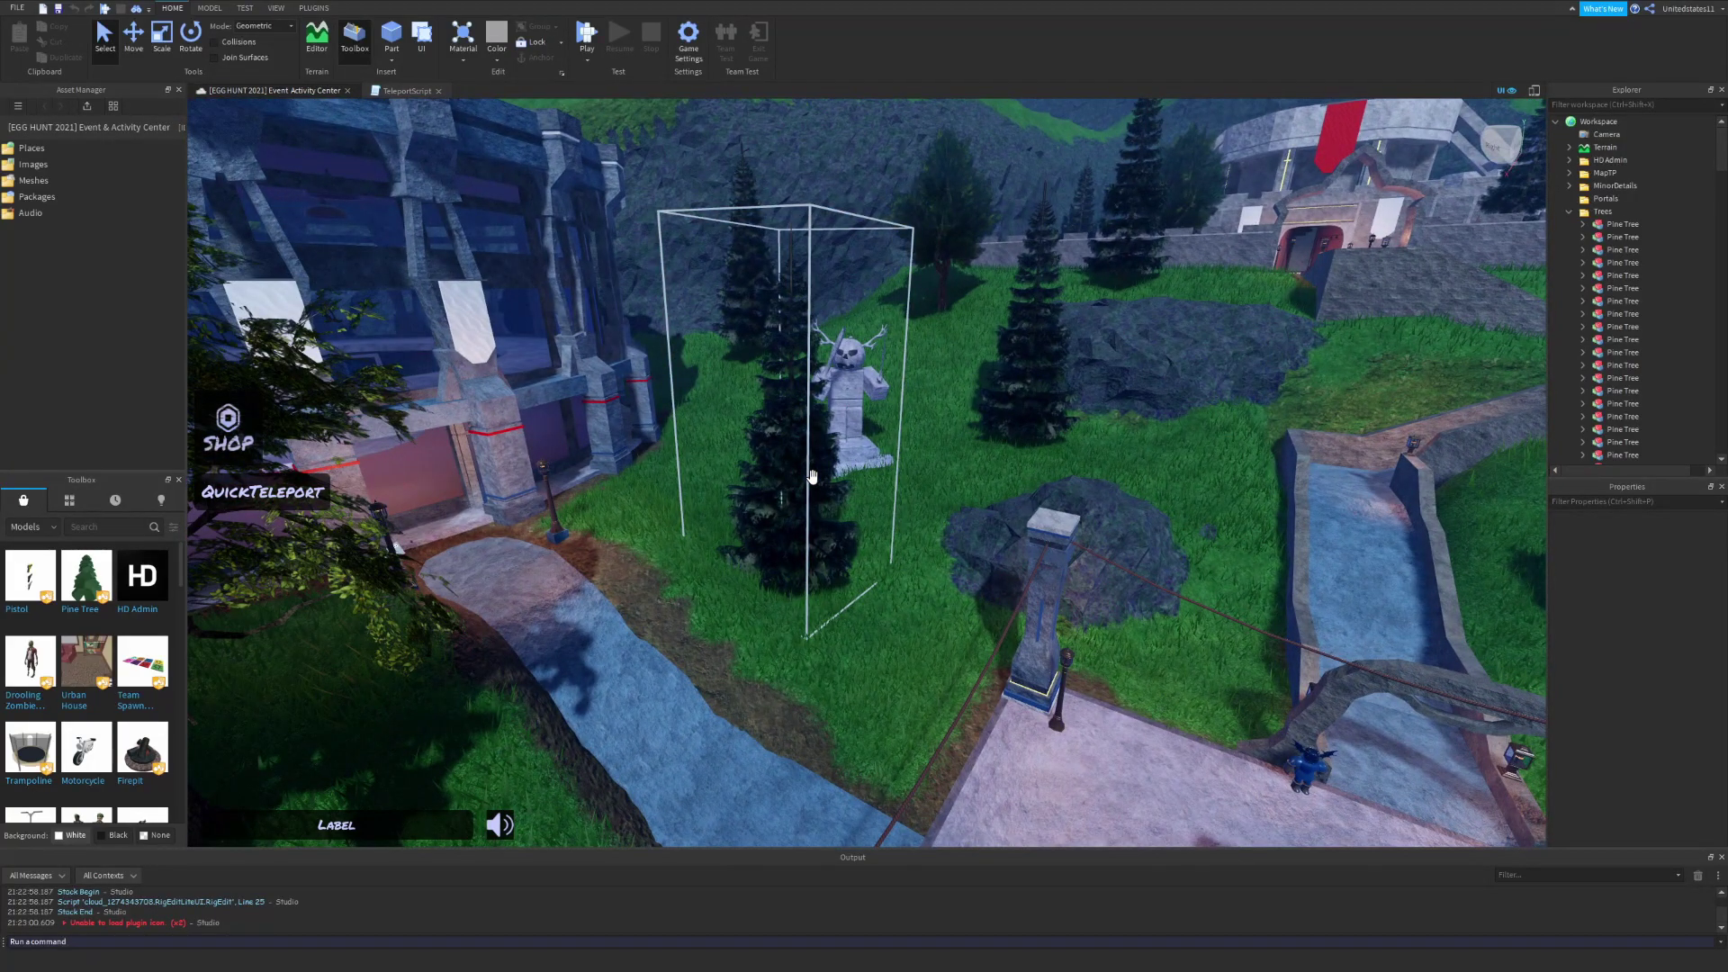
pyautogui.press('w')
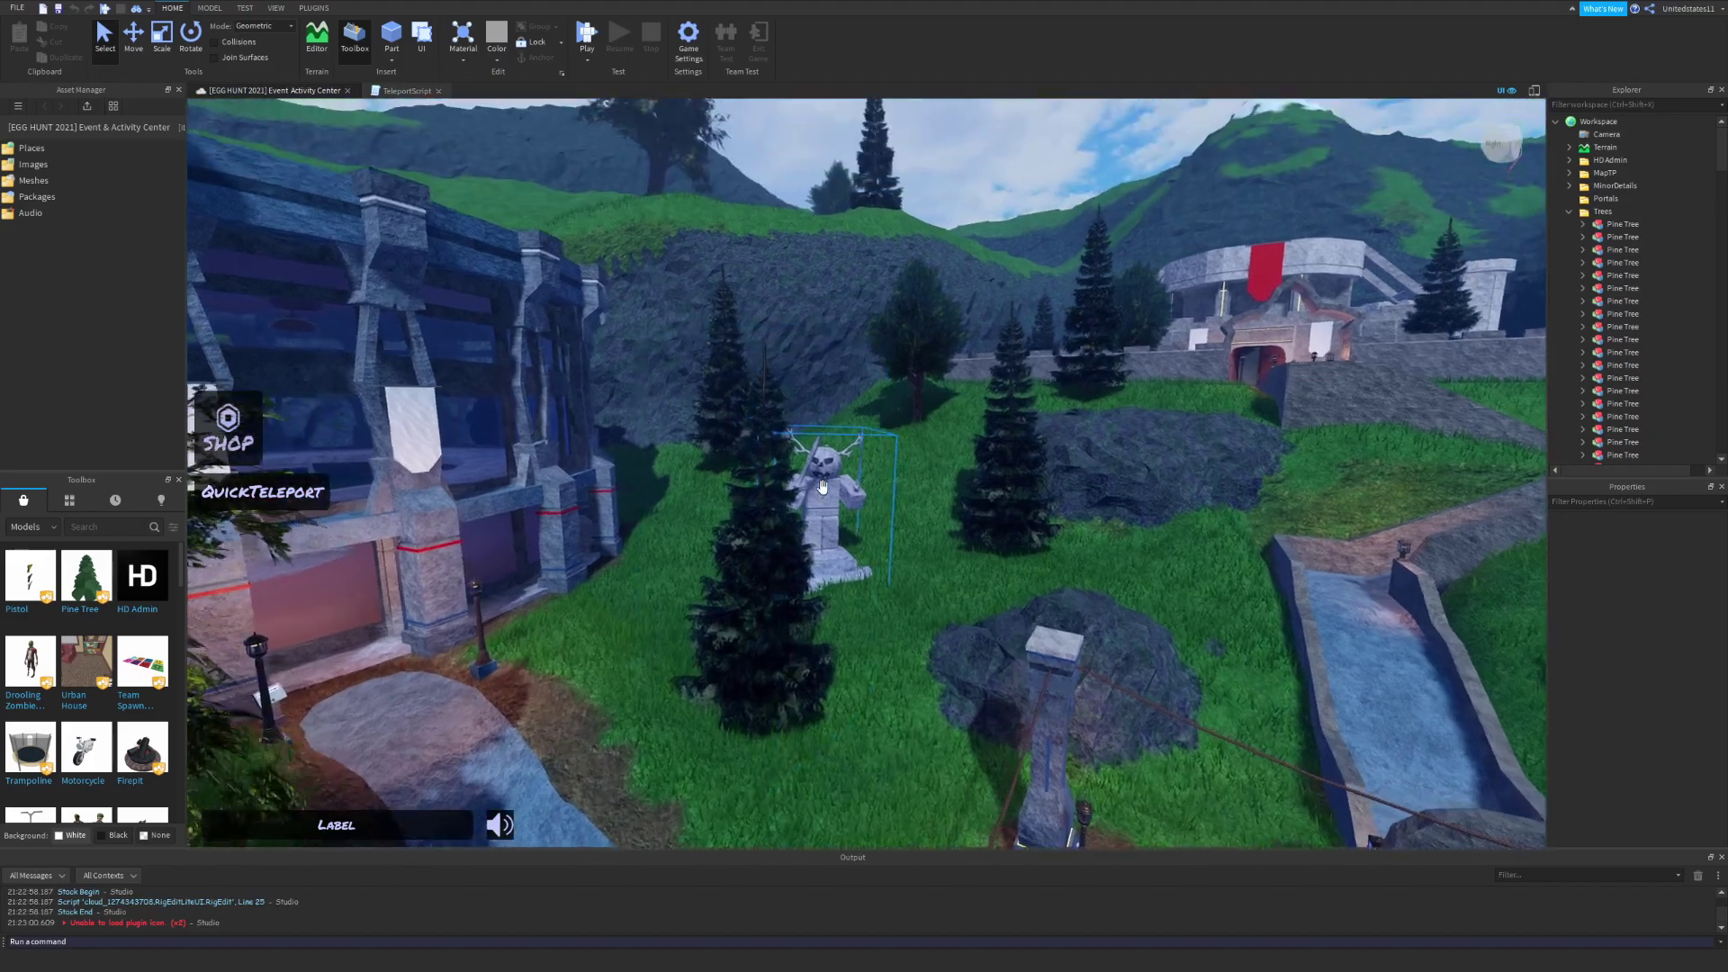
pyautogui.press('d')
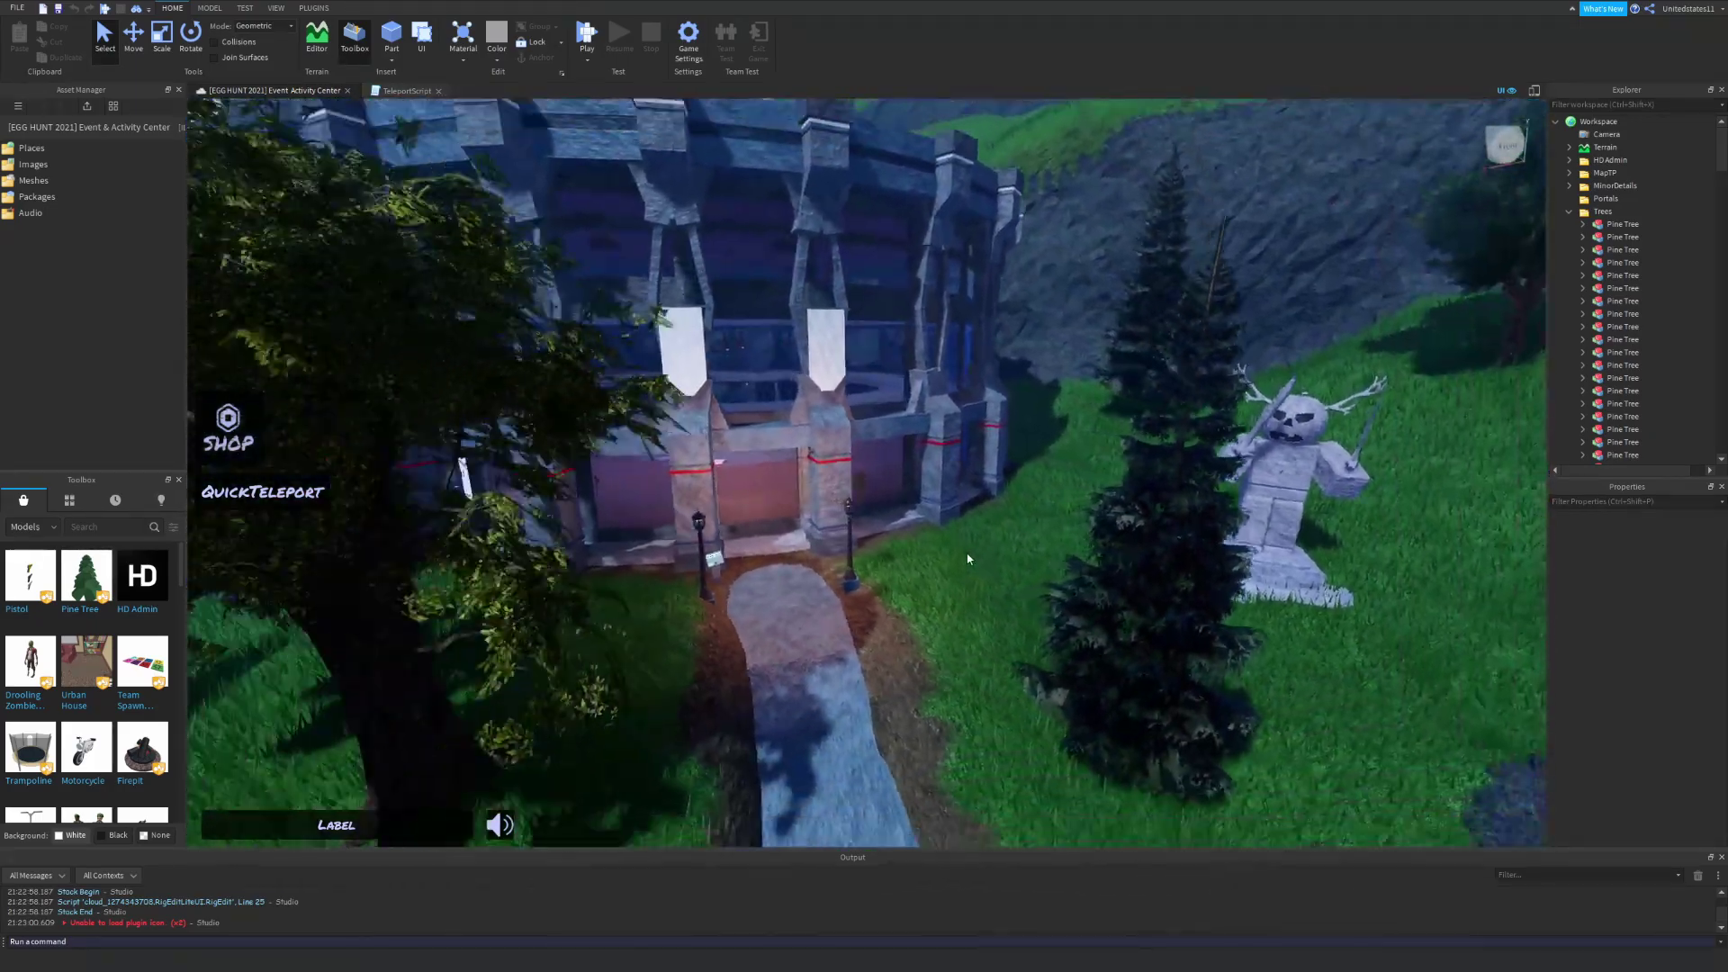
pyautogui.press('s')
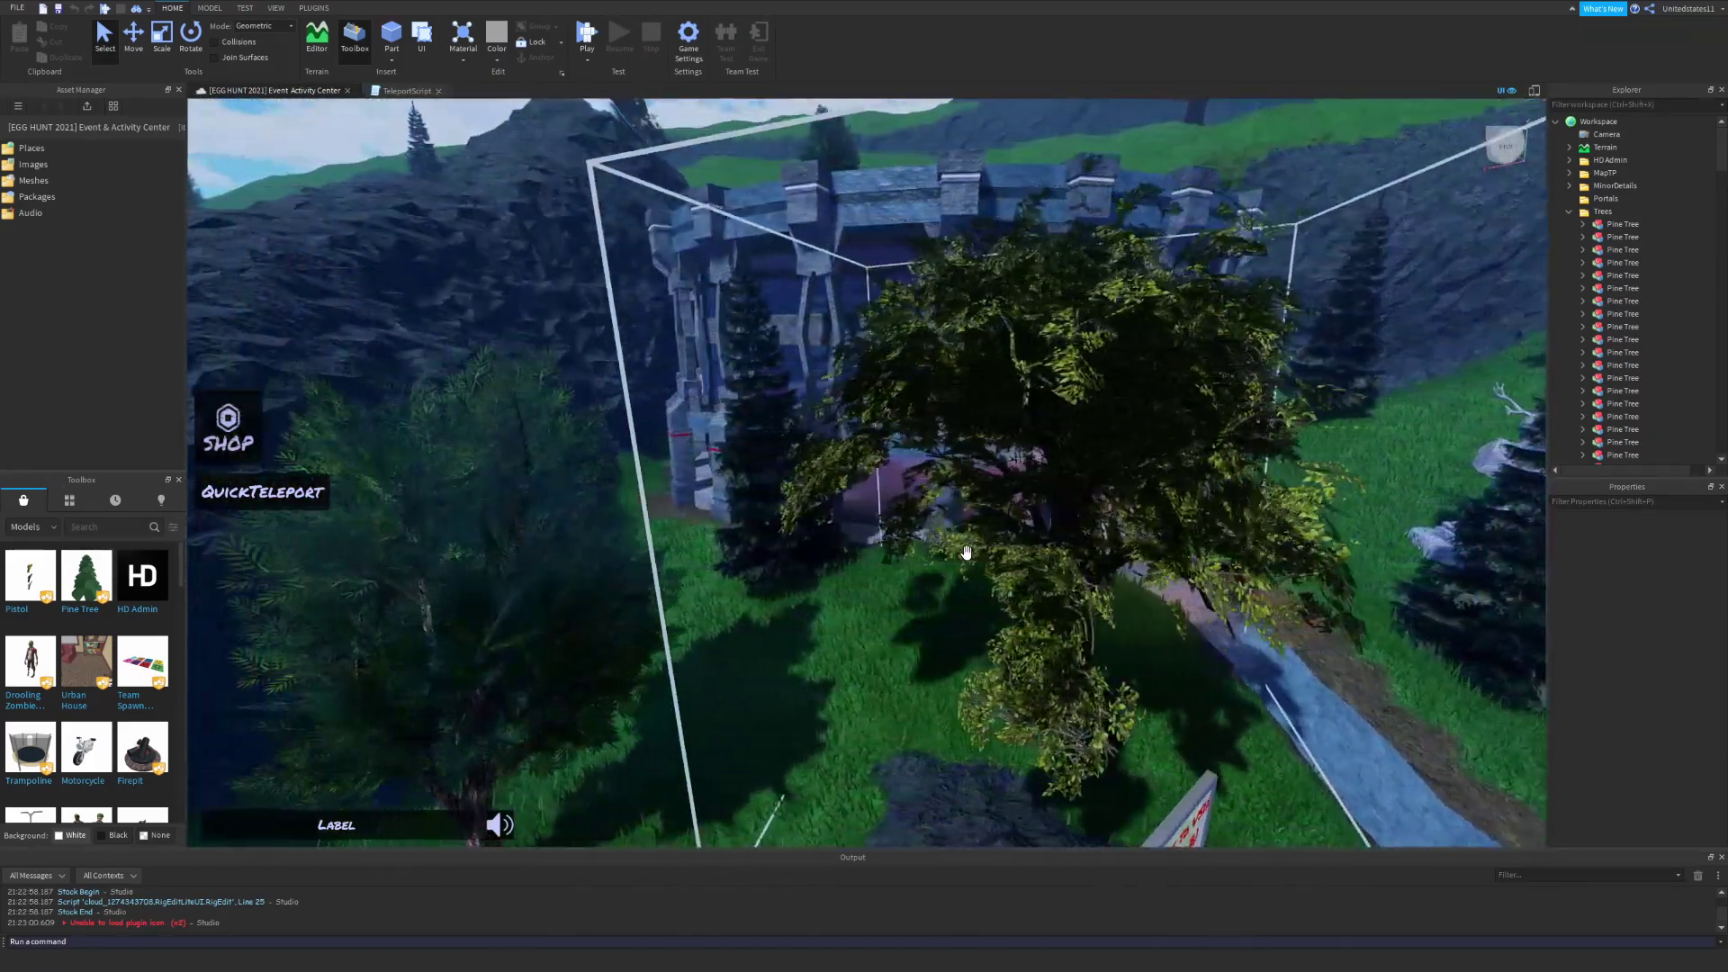
pyautogui.scroll(-5, 966, 548)
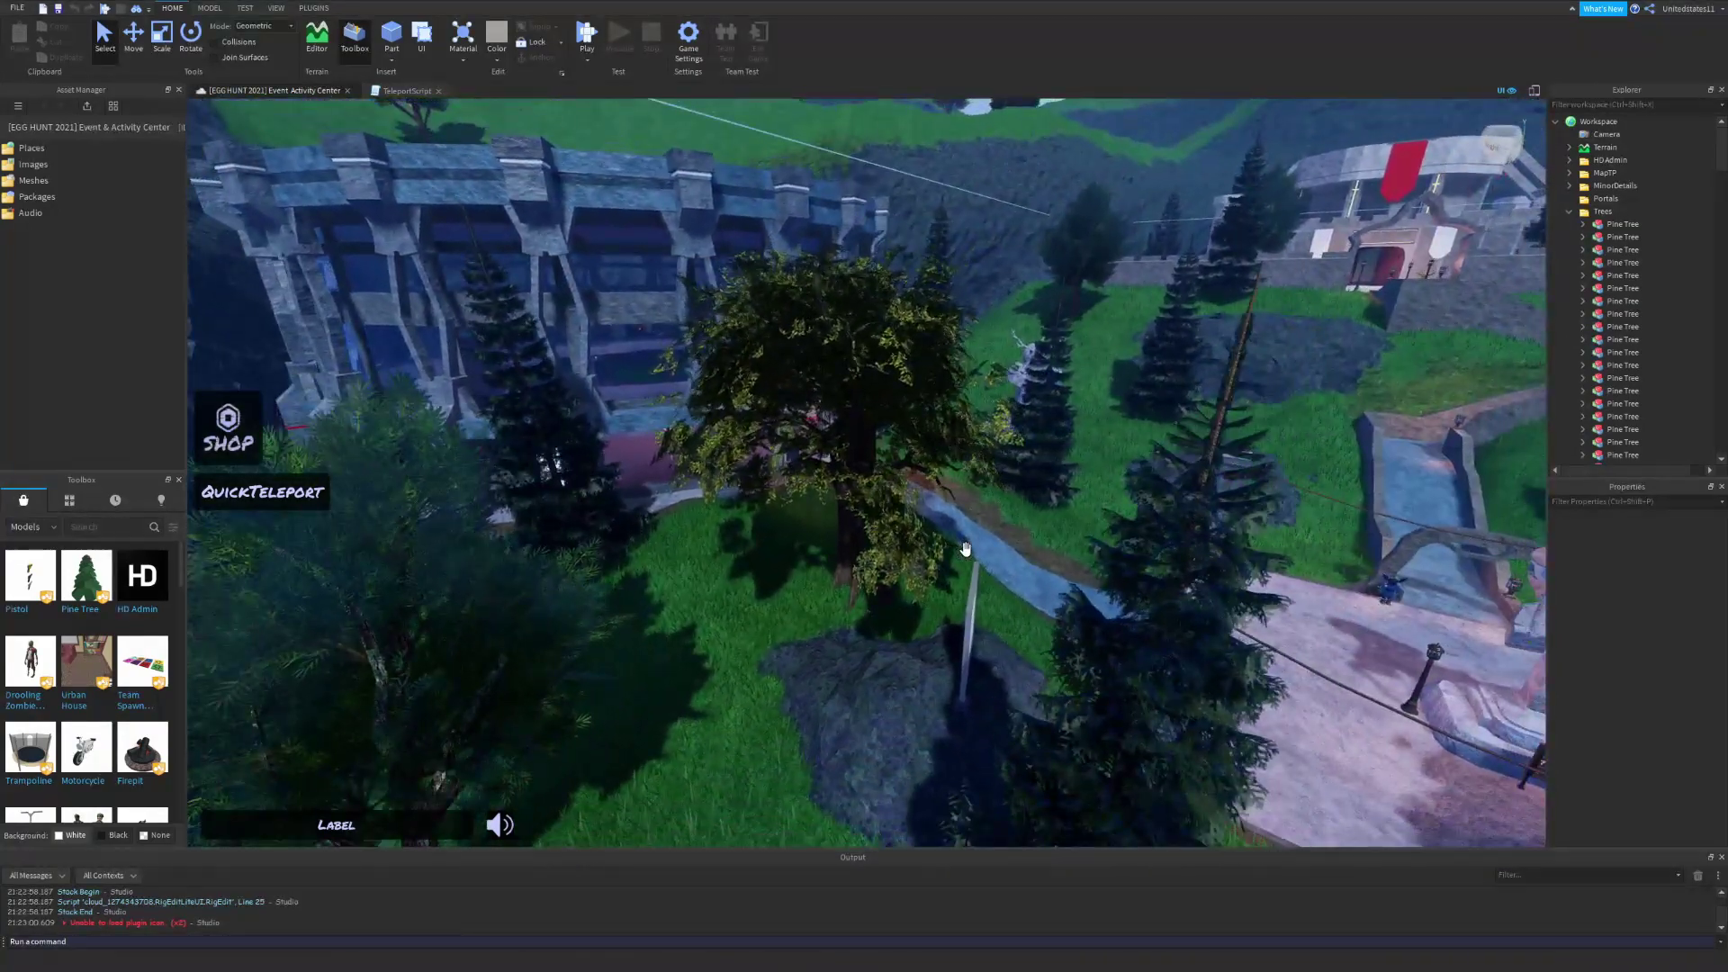
pyautogui.scroll(5, 966, 549)
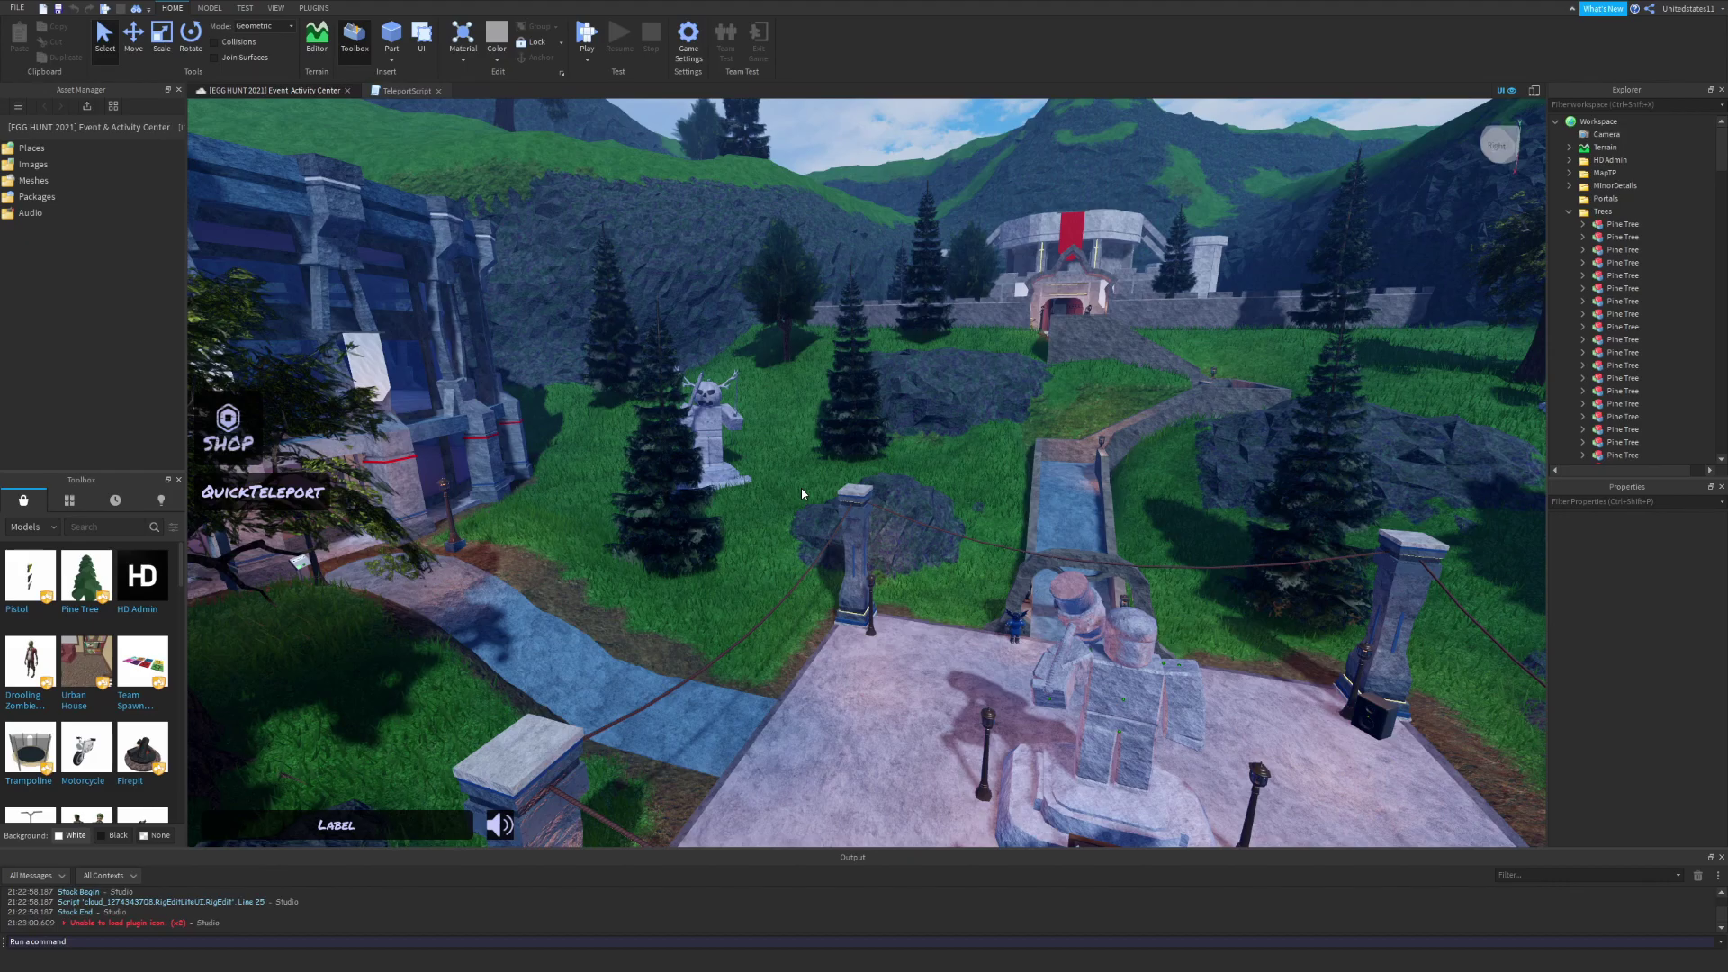
pyautogui.press('w')
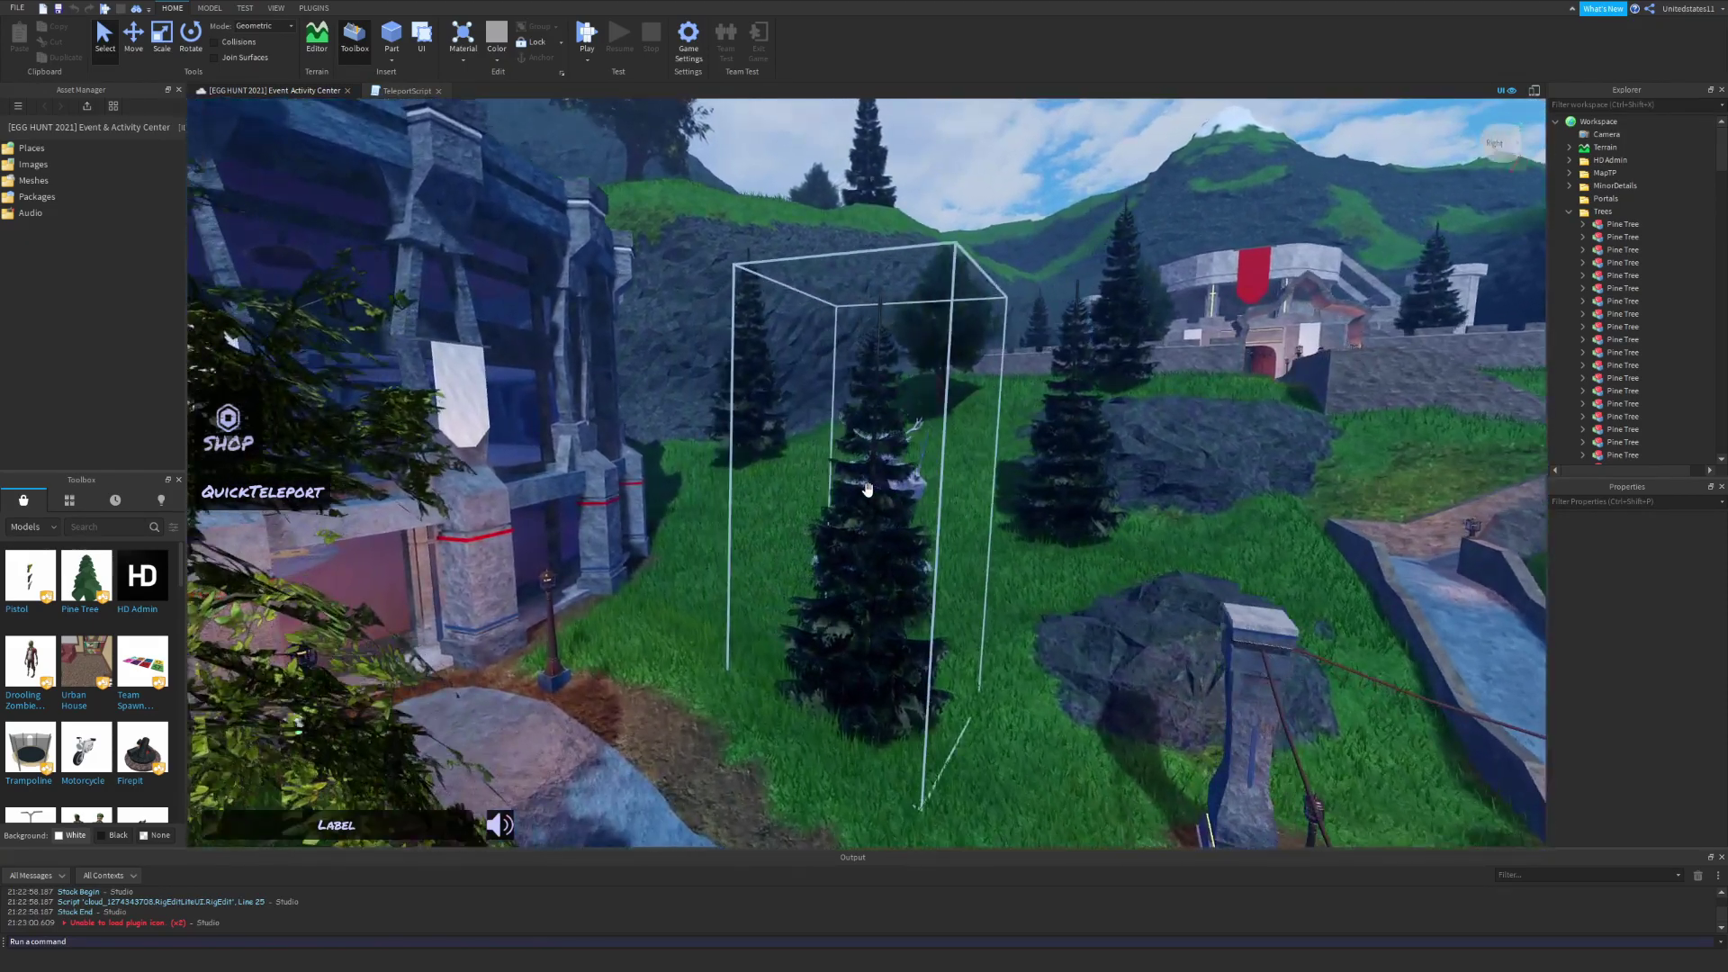
pyautogui.press('w')
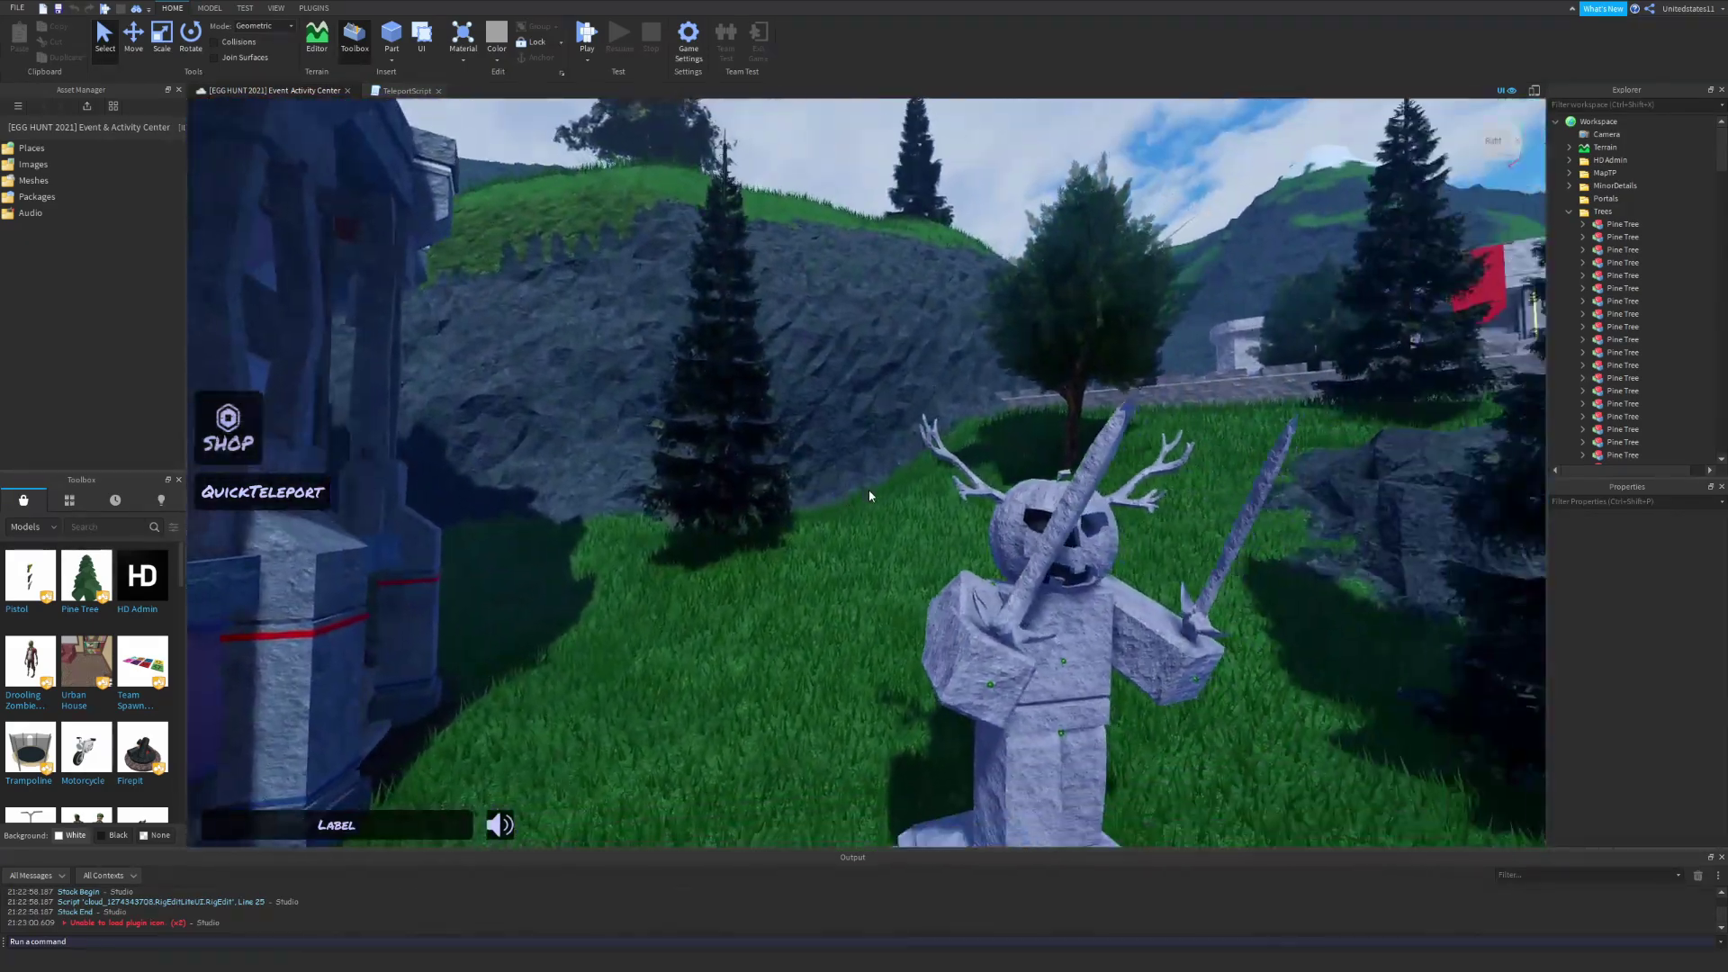
pyautogui.scroll(-5, 884, 494)
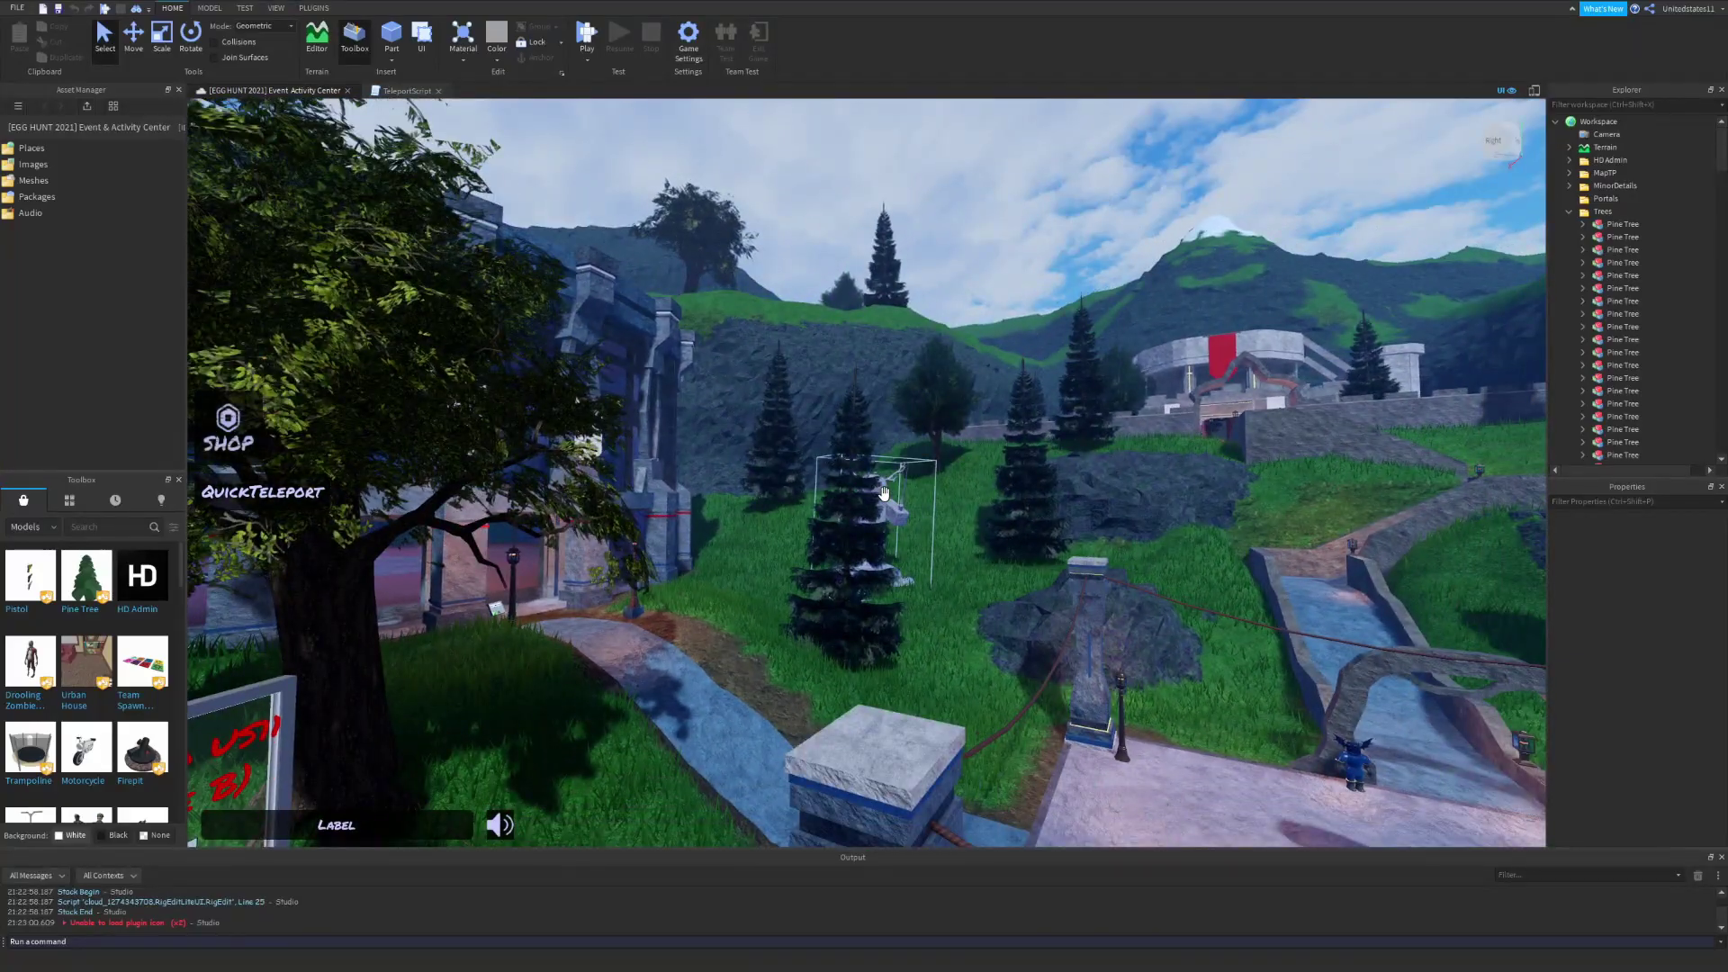
# - Fly past the shop building and back to the pine trees
pyautogui.press('w')
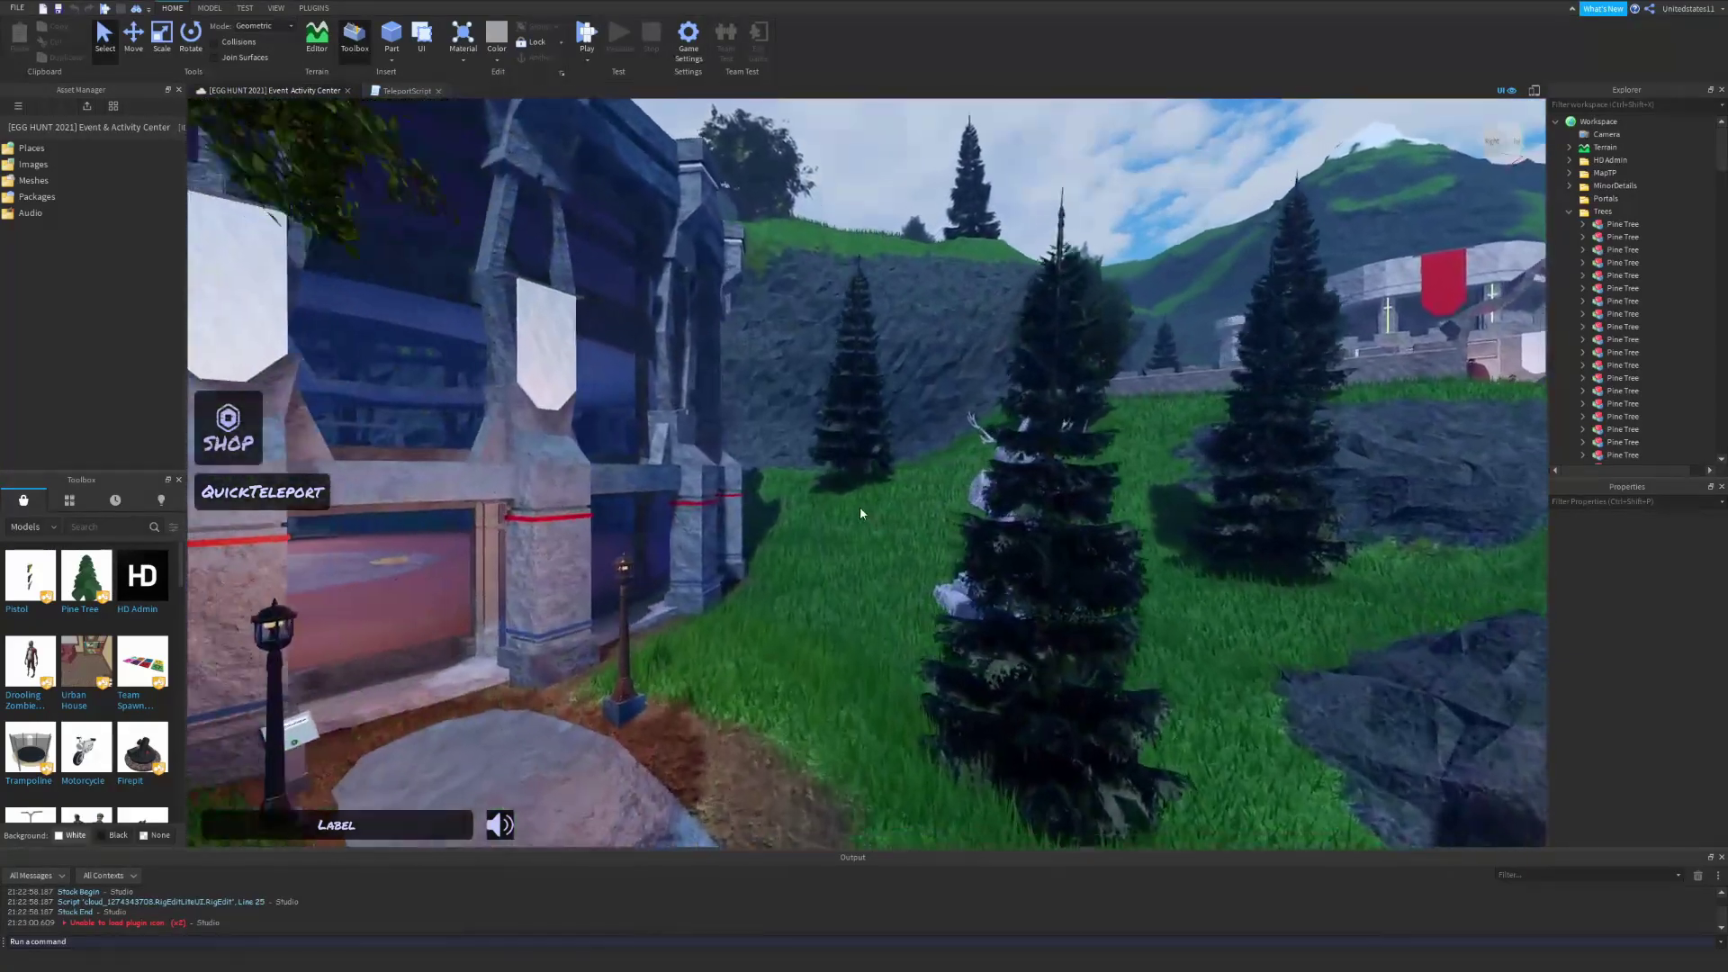
pyautogui.press('w')
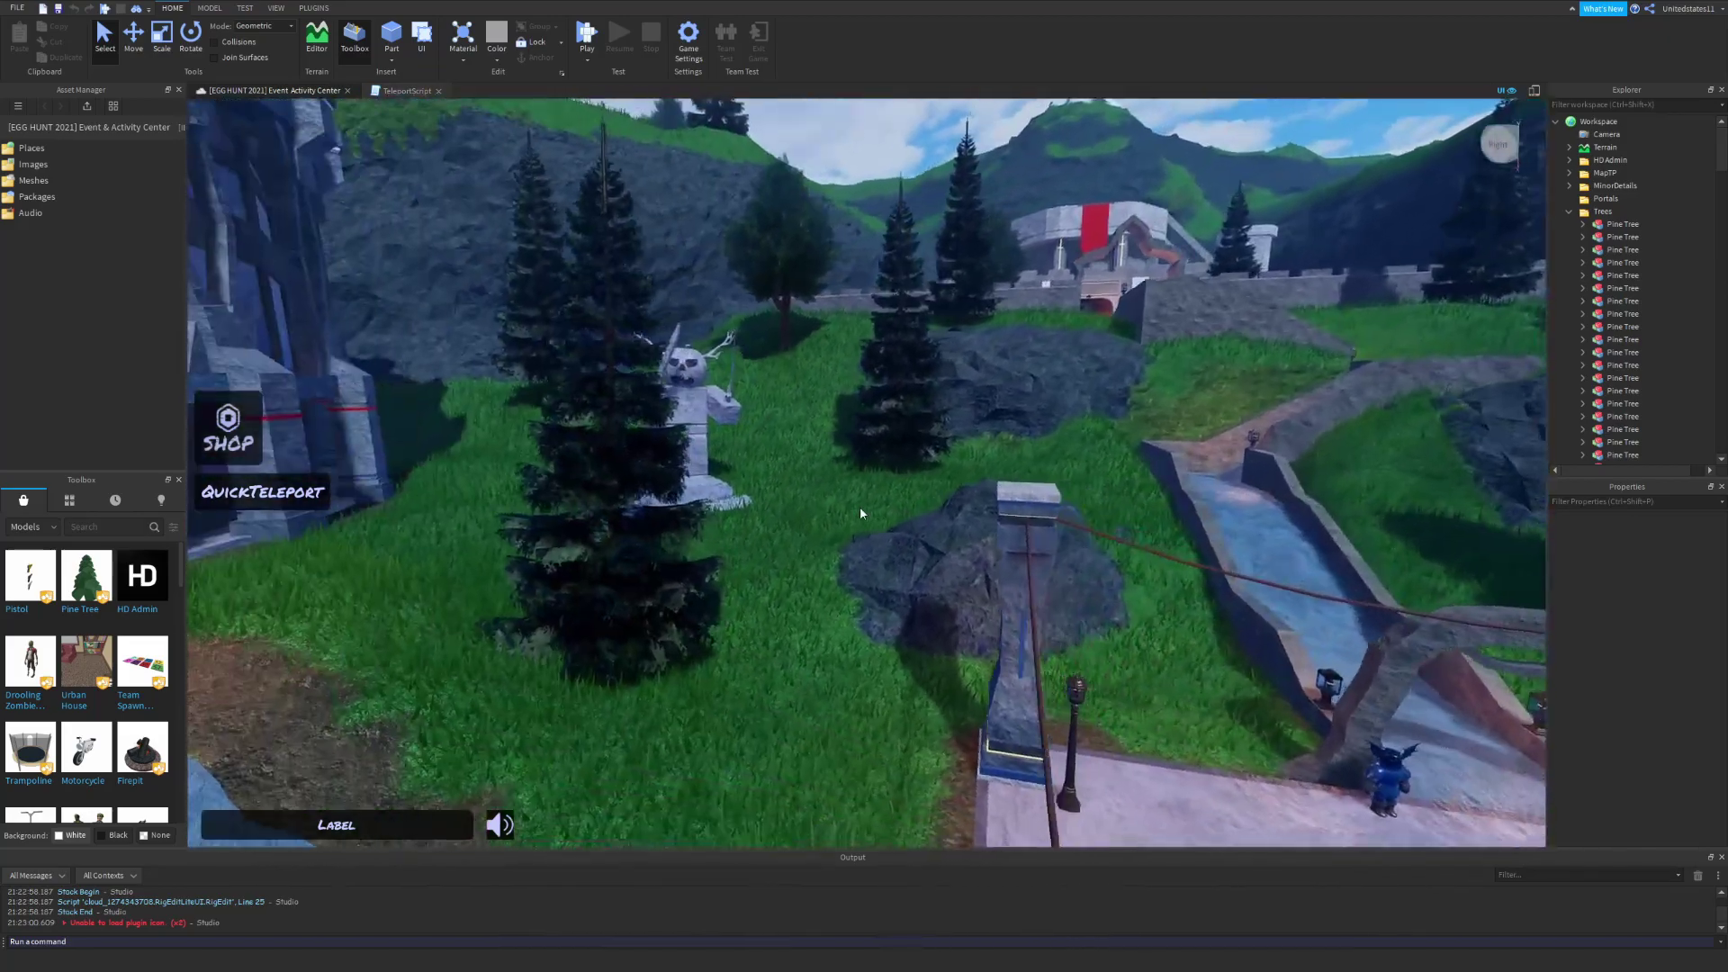
pyautogui.press('s')
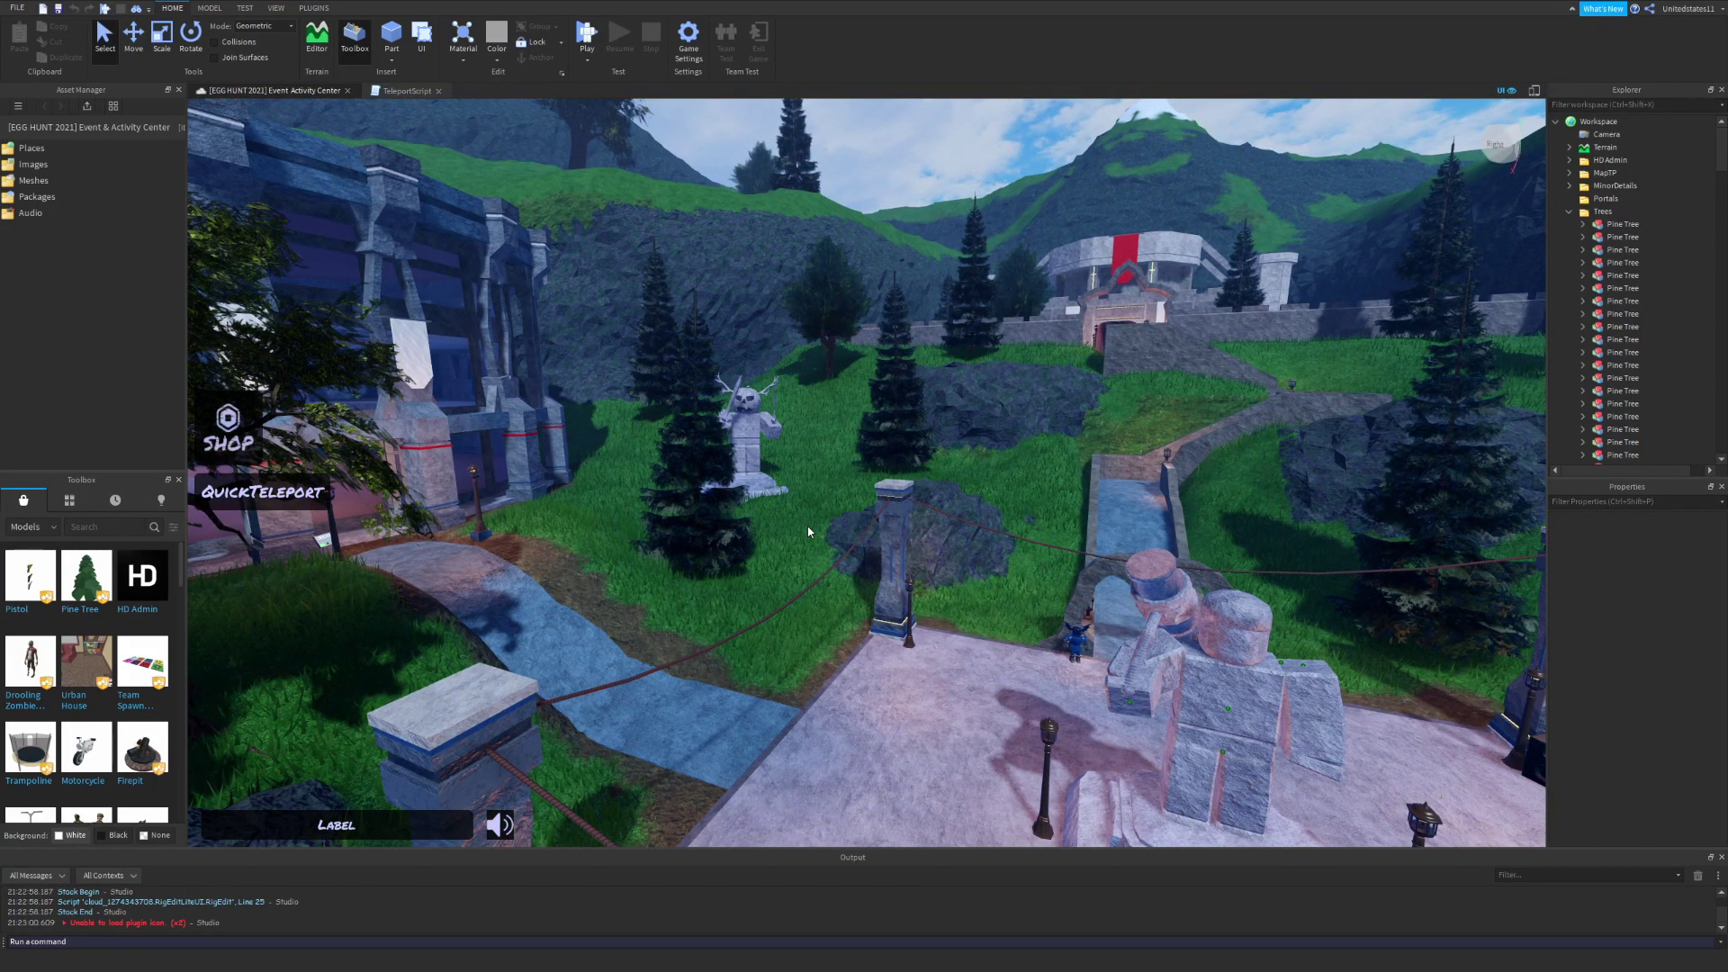
pyautogui.press('w')
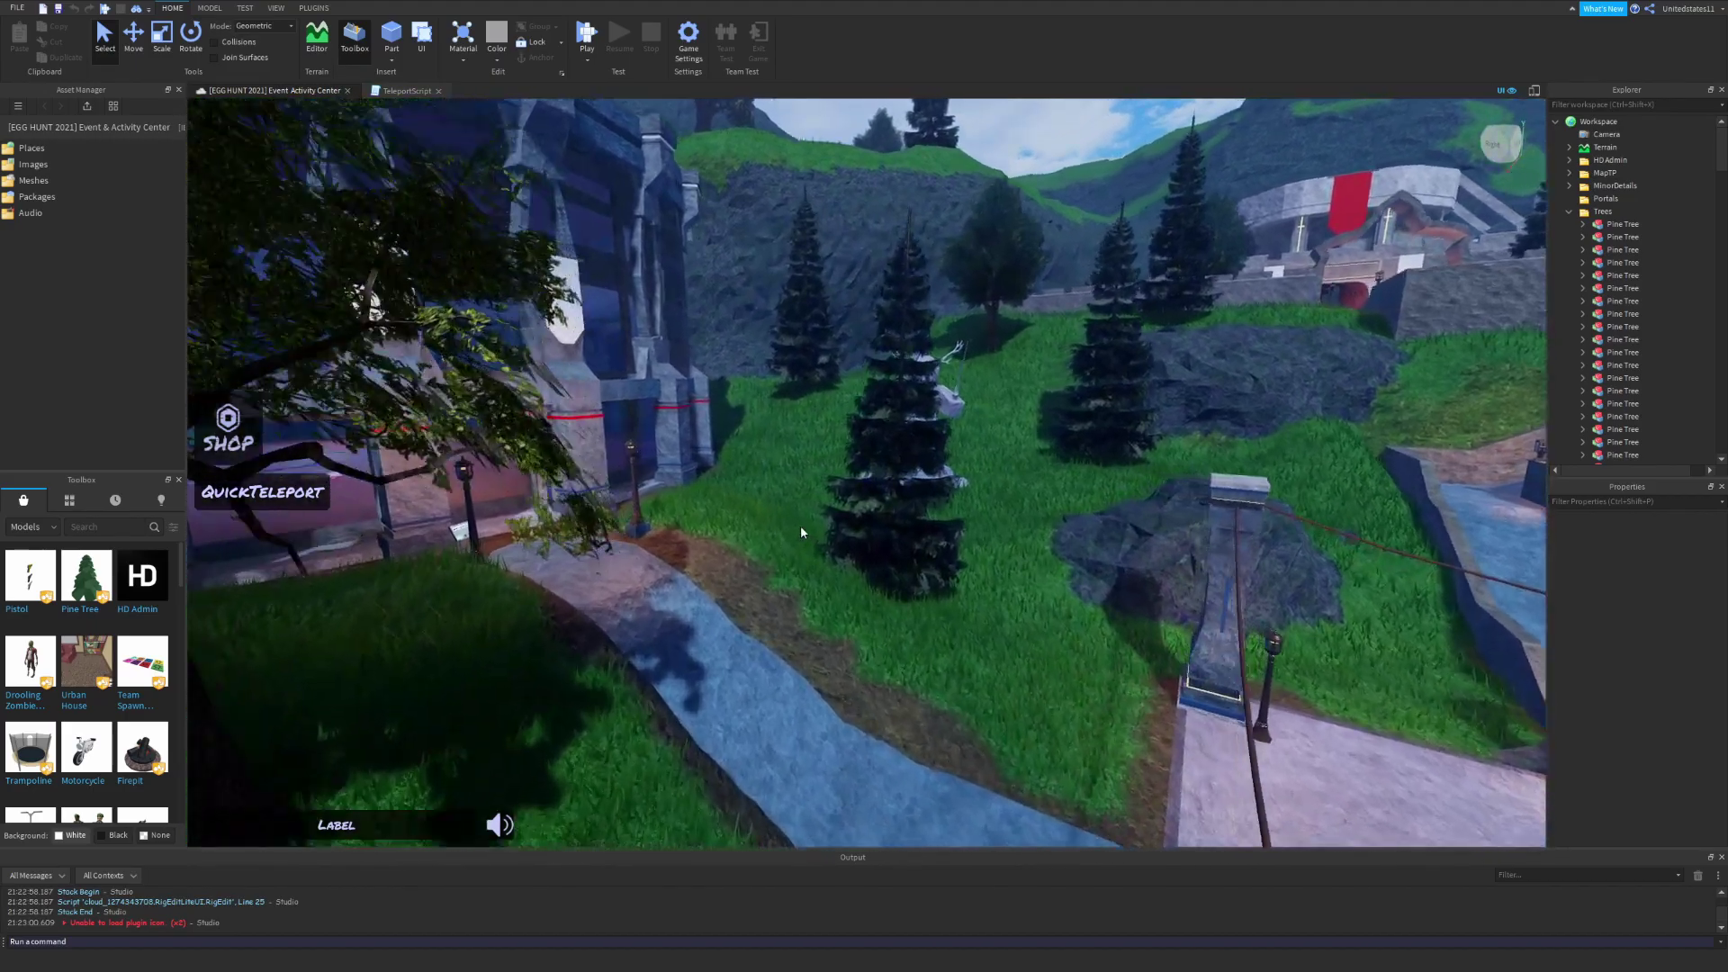
pyautogui.press('w')
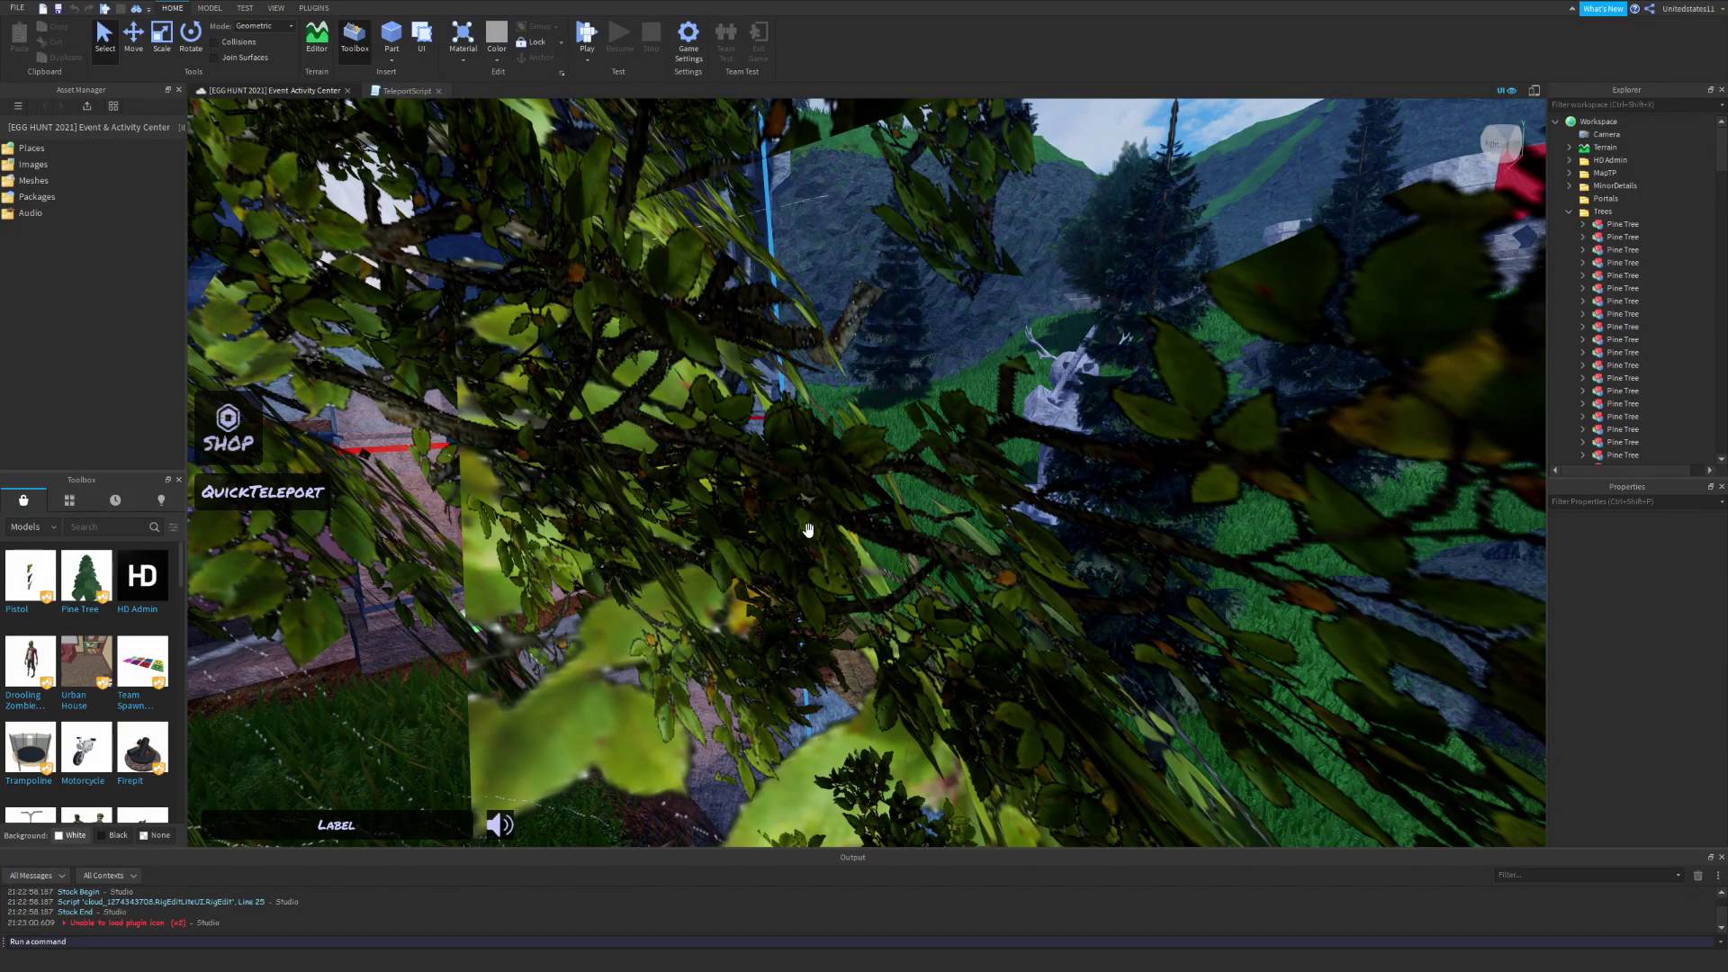
pyautogui.press('w')
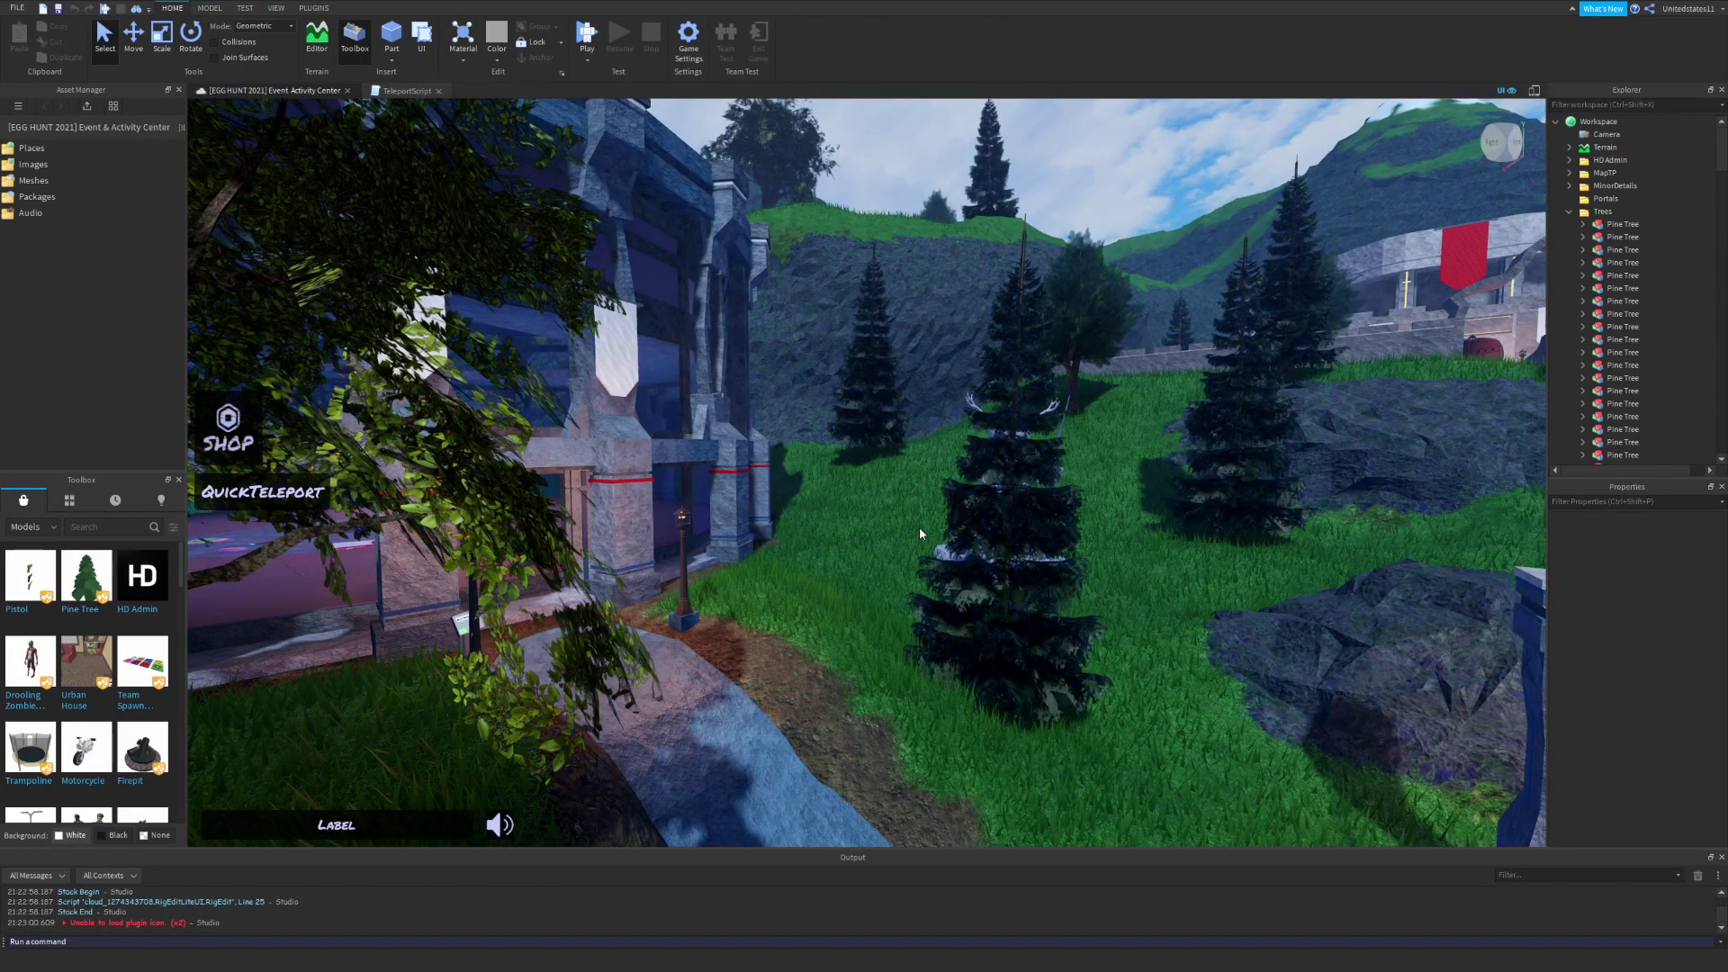
# - Fly over the courtyard and through the doorway into the round room
pyautogui.click(920, 527)
pyautogui.press('w')
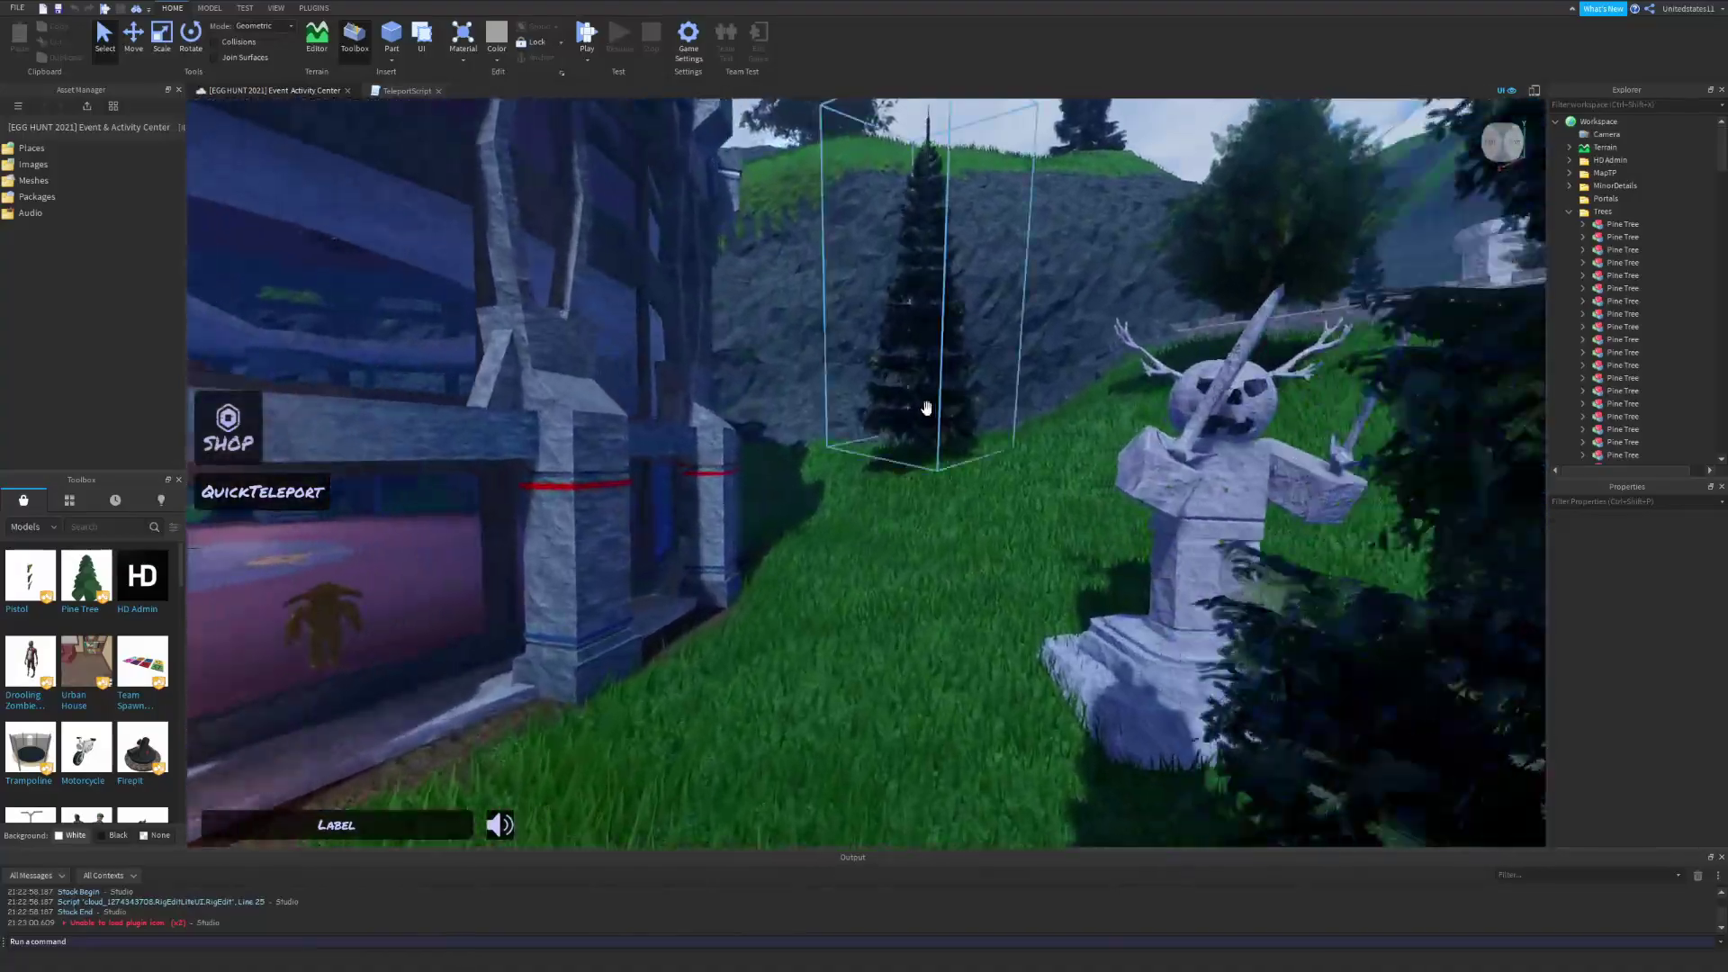
pyautogui.press('s')
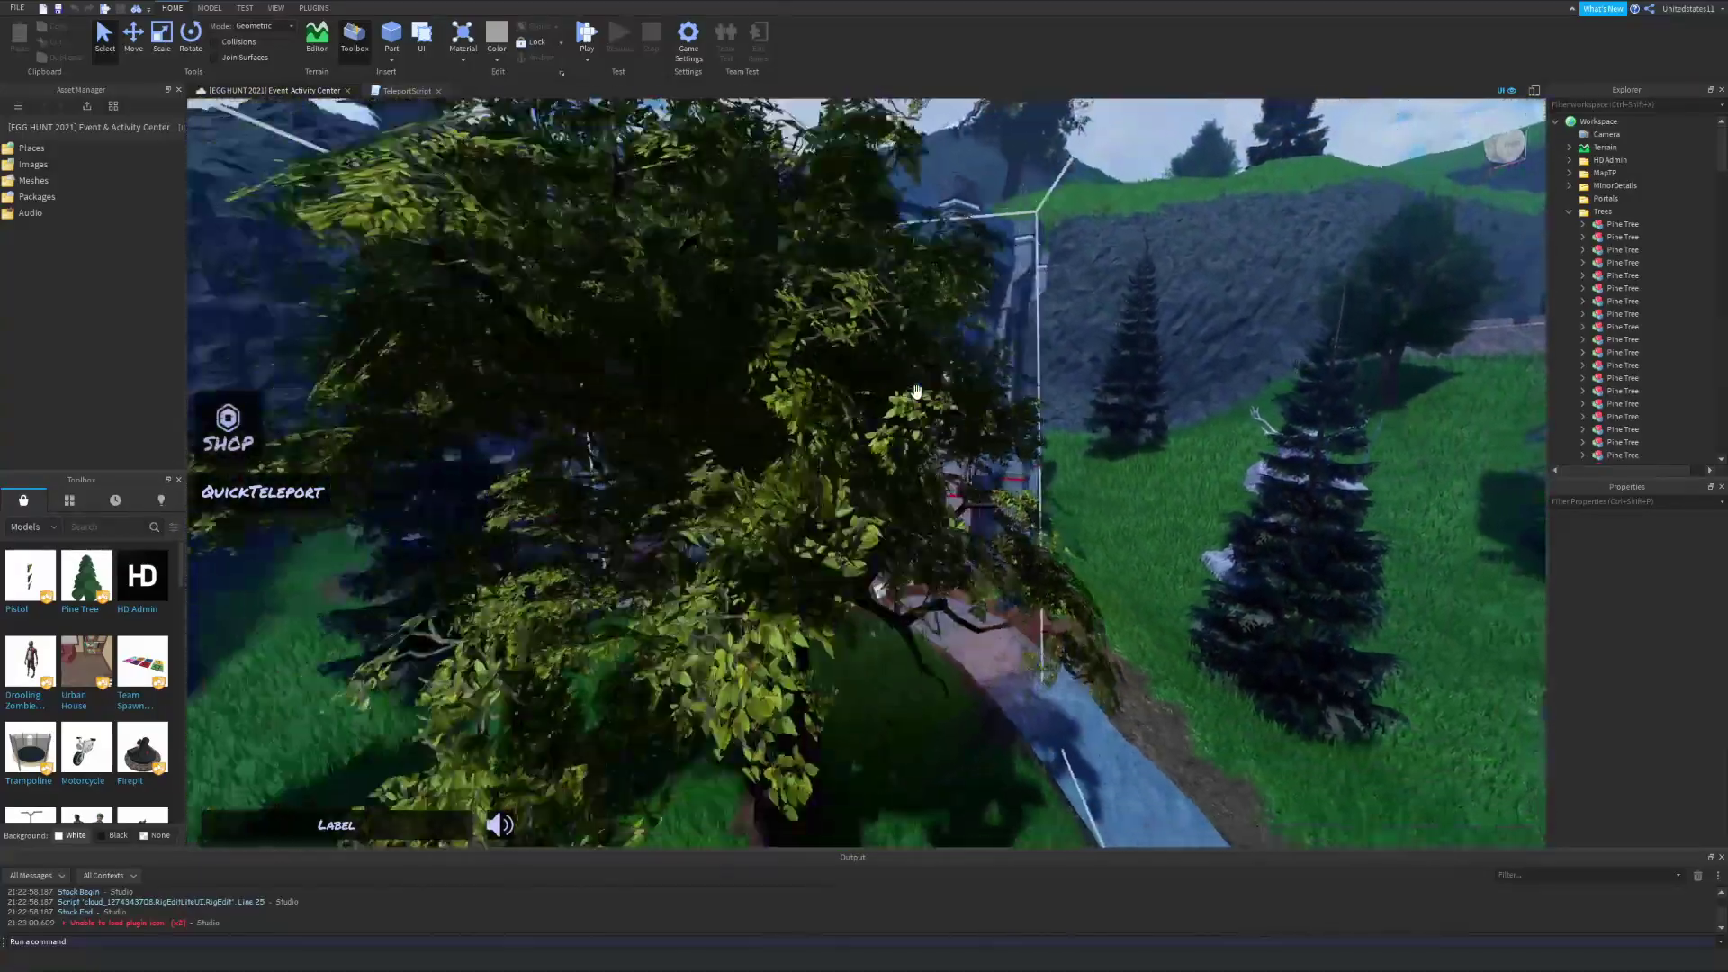
pyautogui.press('w')
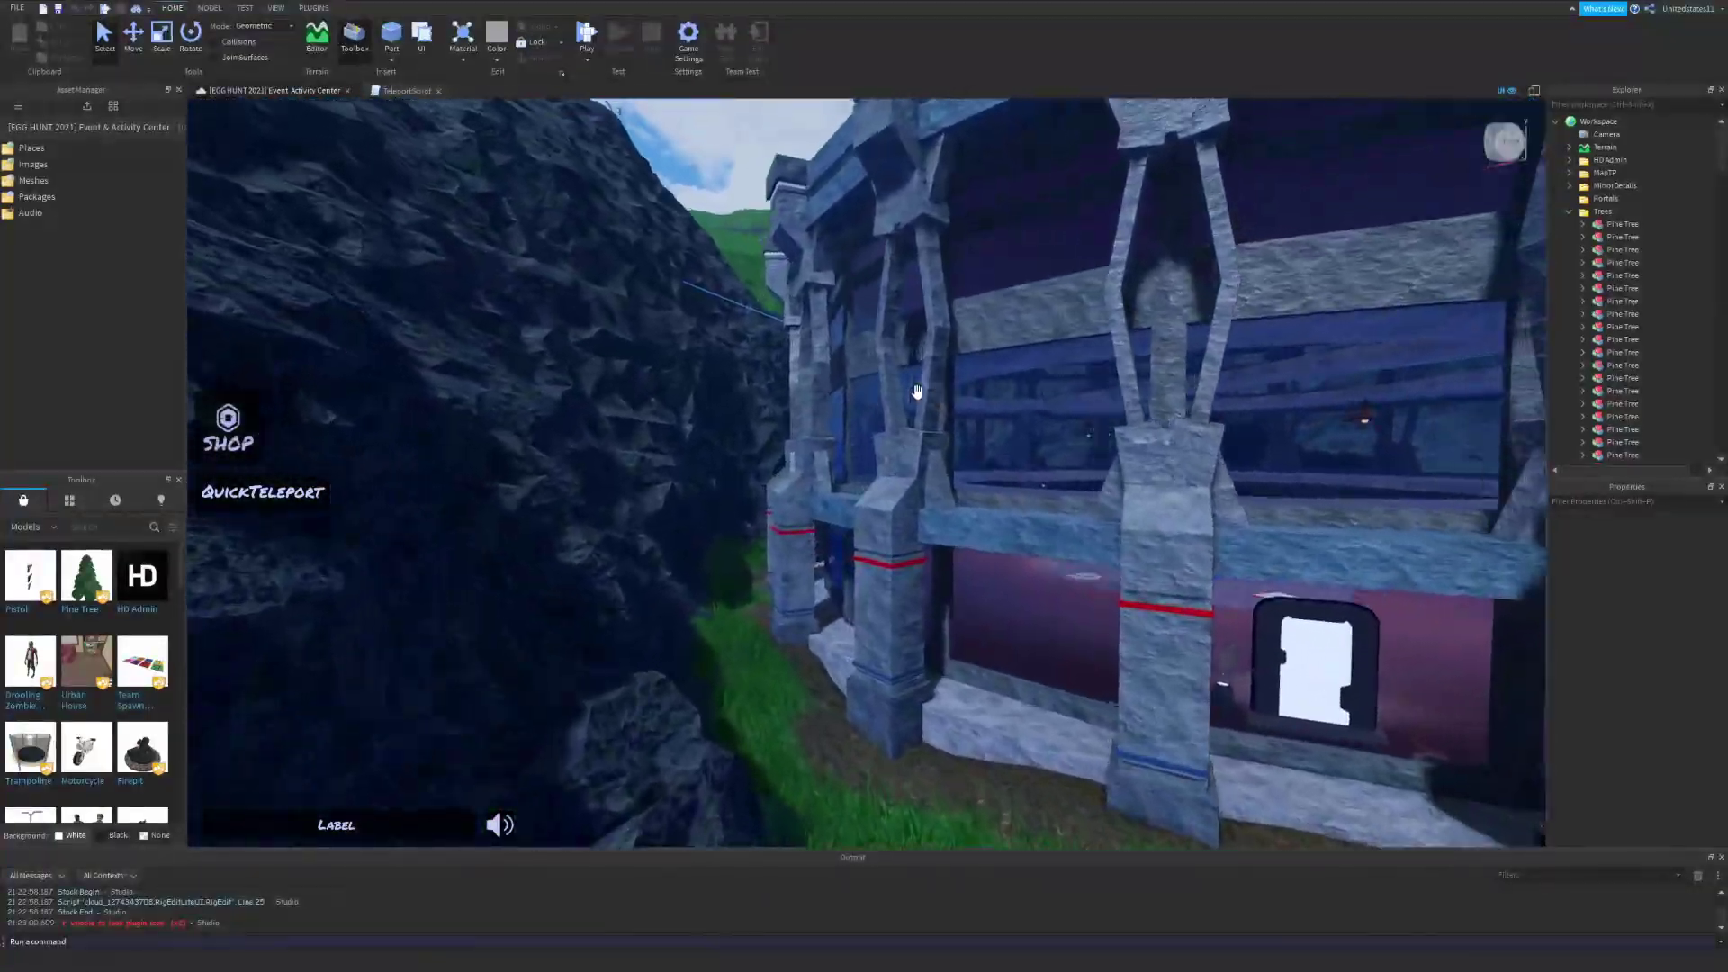
pyautogui.press('s')
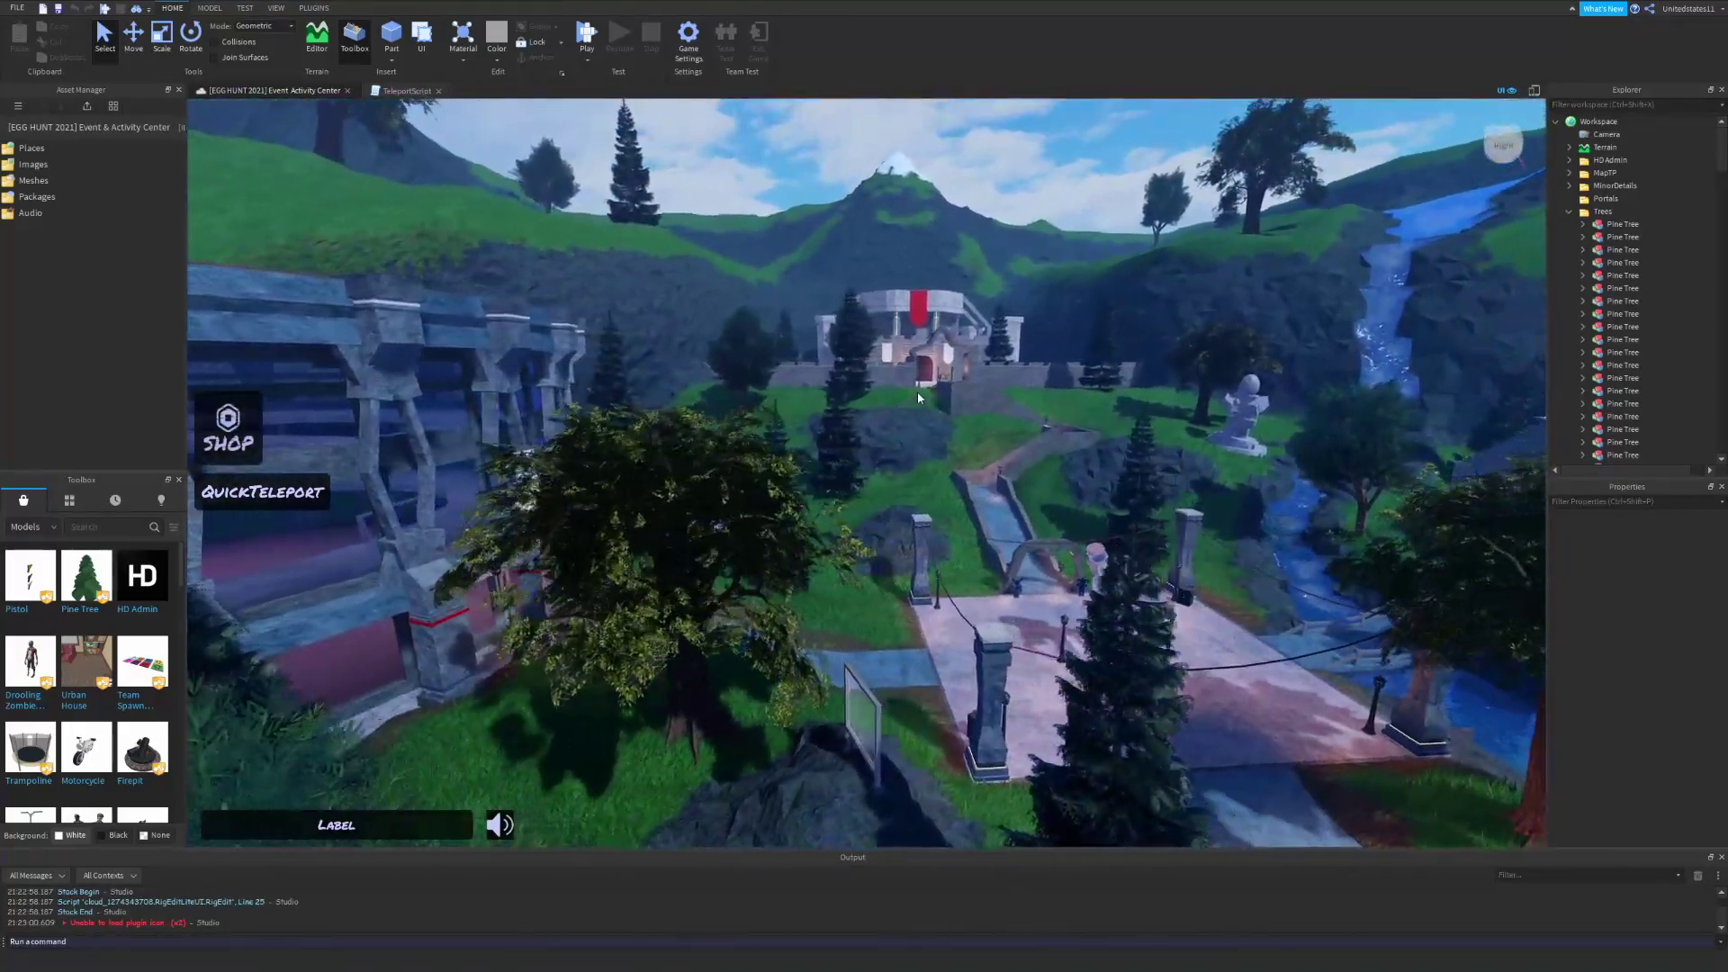
pyautogui.press('d')
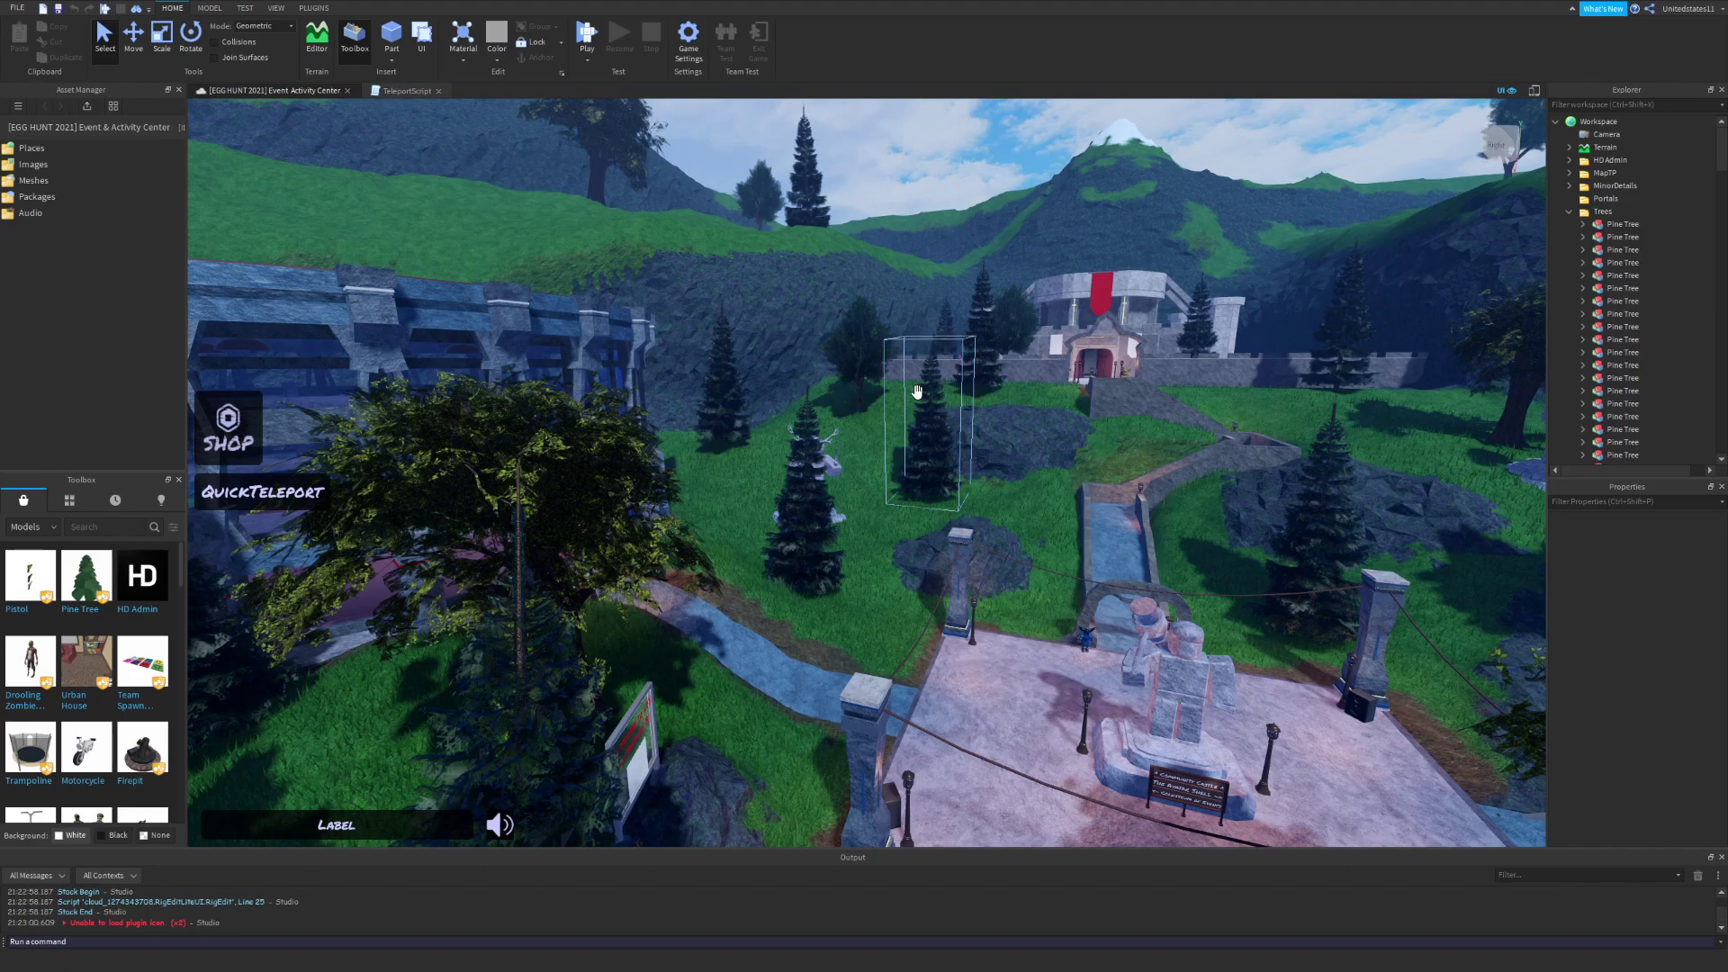
pyautogui.press('w')
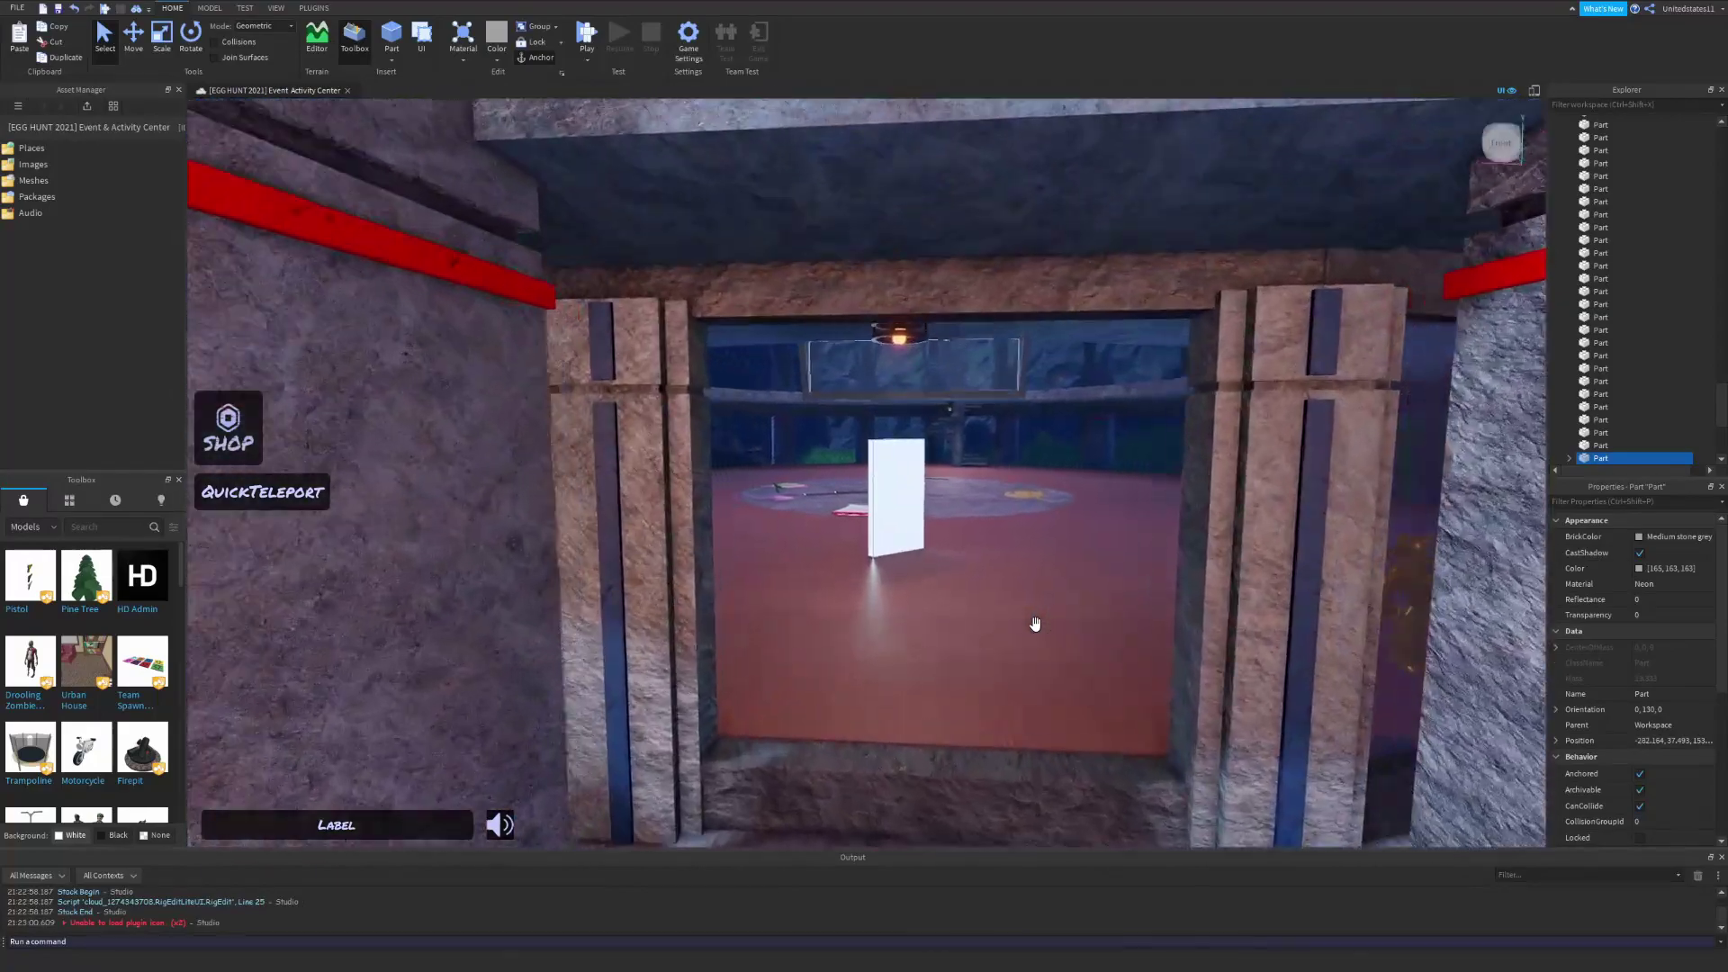
pyautogui.press('w')
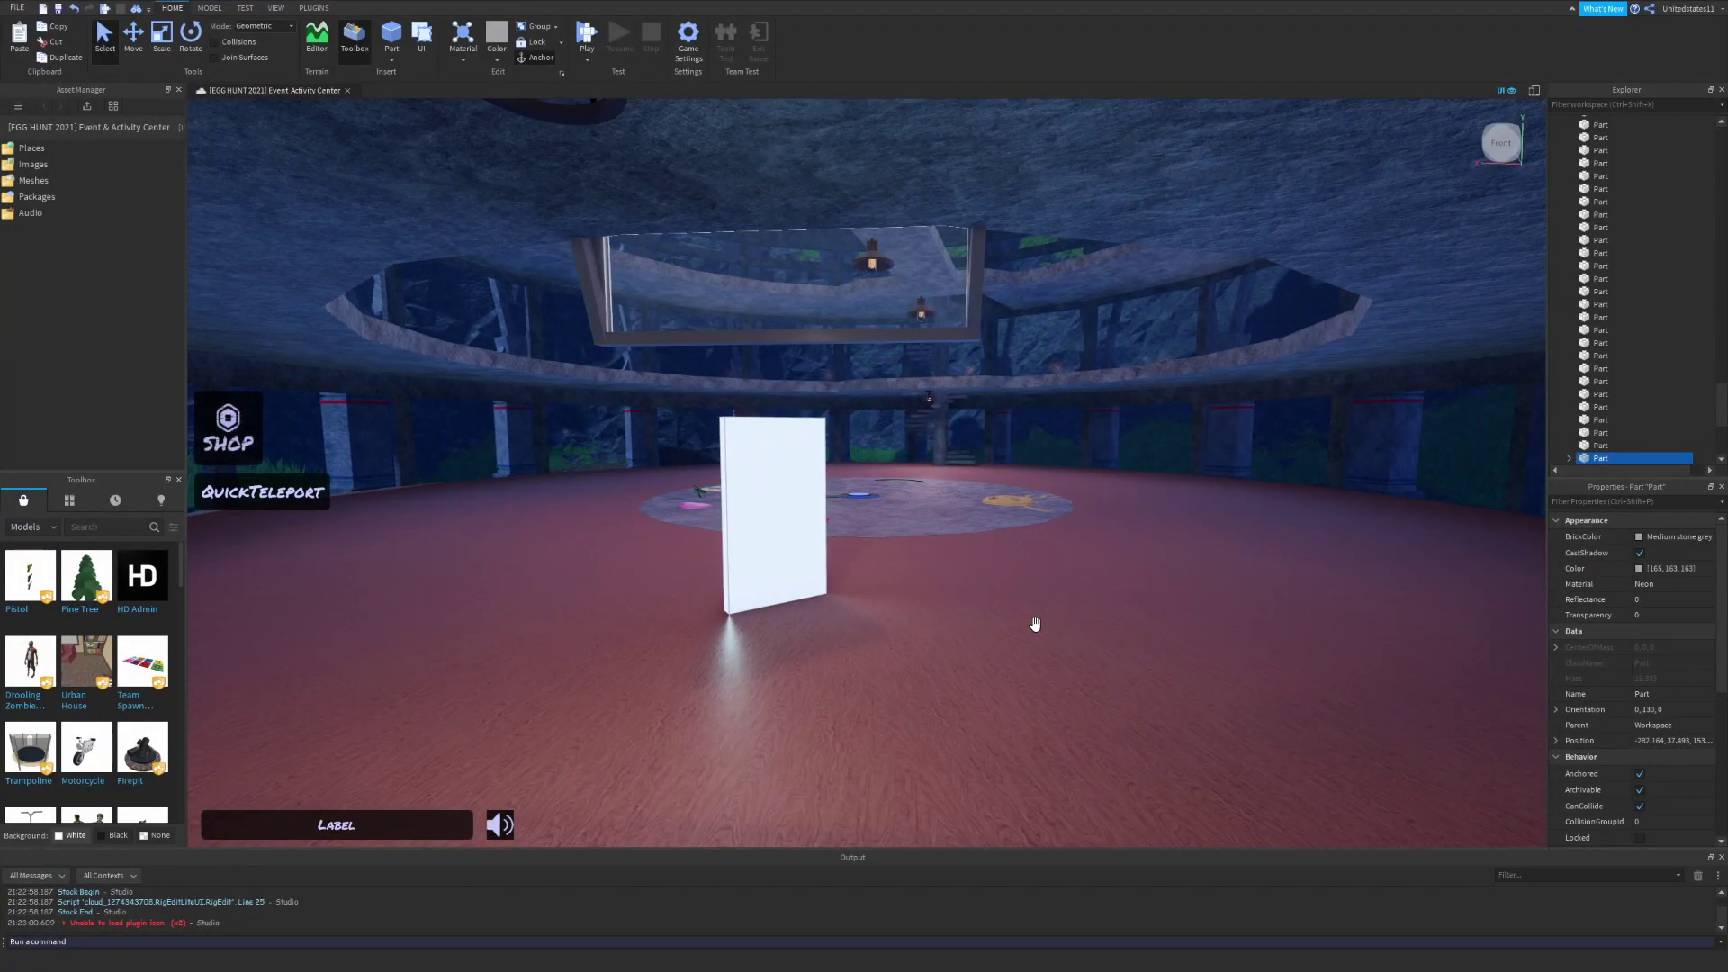
# - Inspect the white portal part and briefly view its teleport script
pyautogui.rightClick(1036, 624)
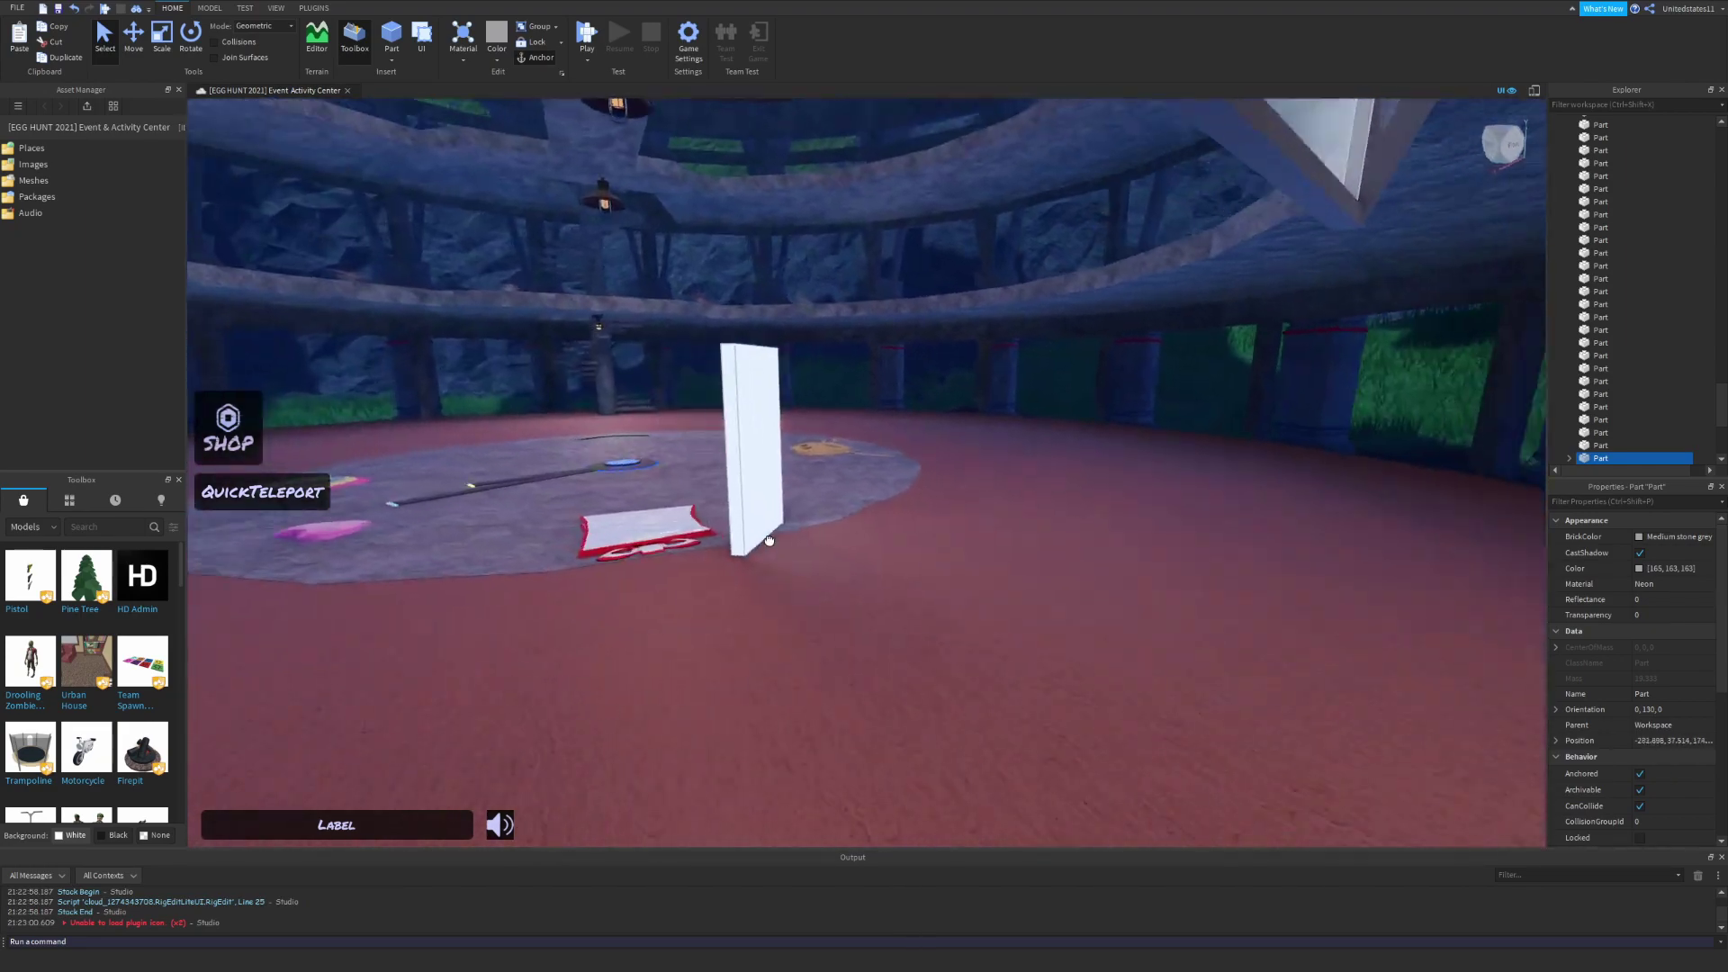
pyautogui.moveTo(769, 541); pyautogui.dragTo(811, 621)
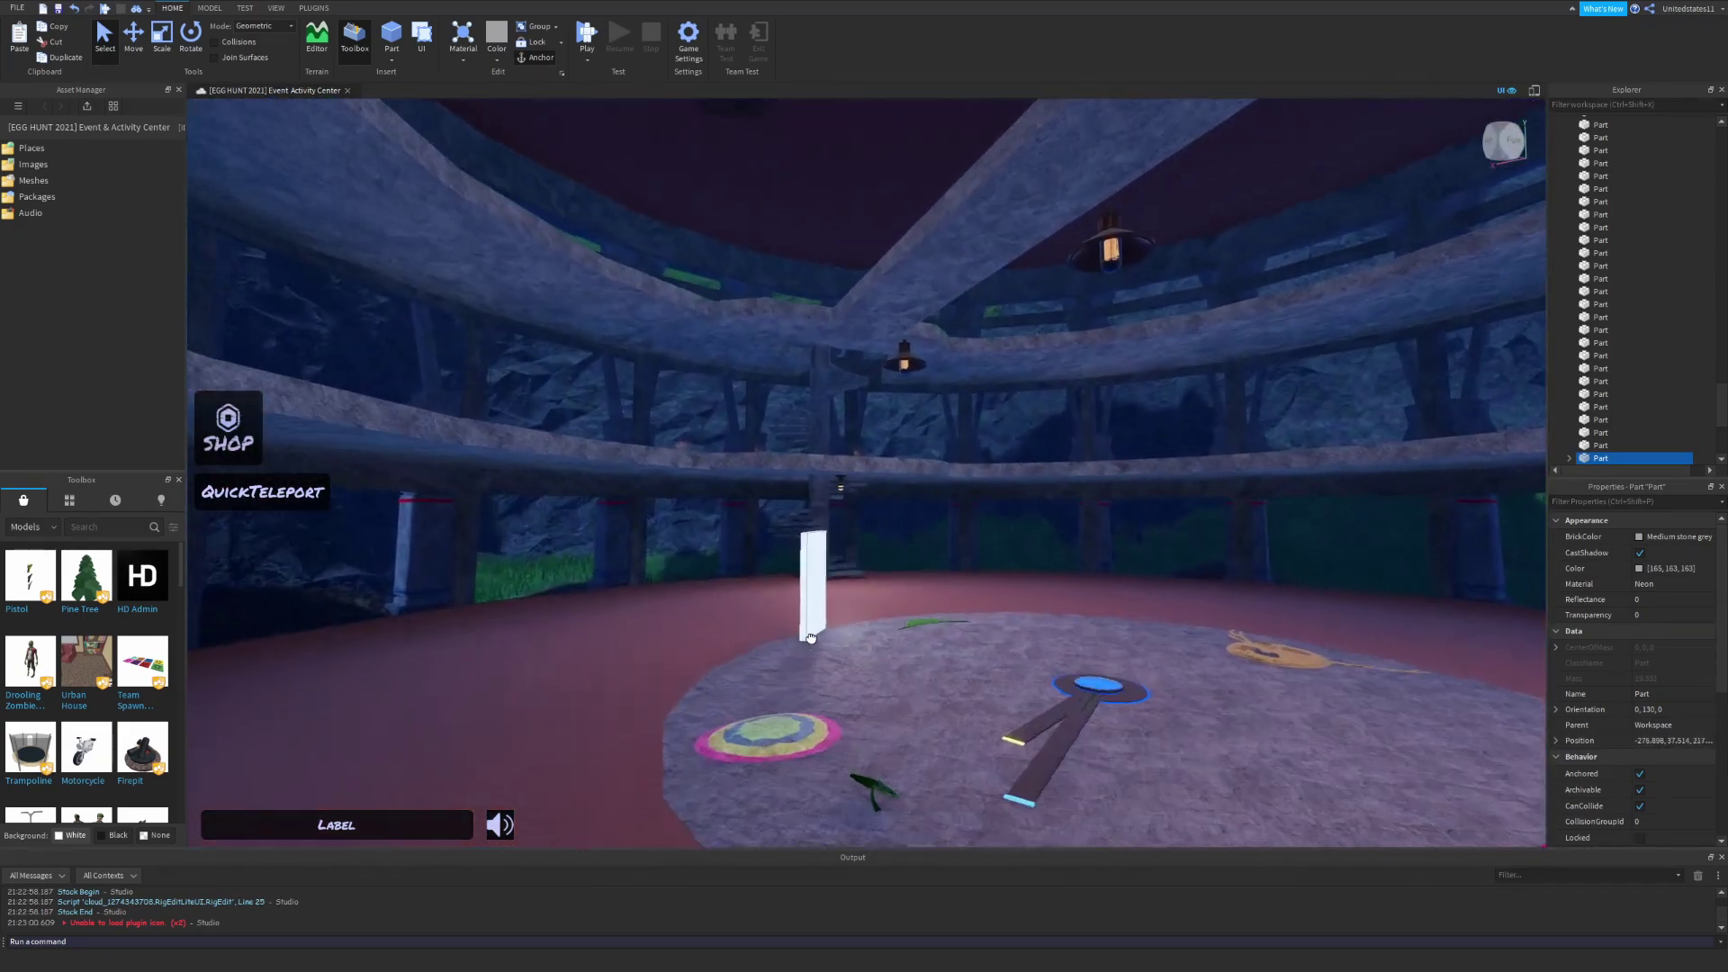
pyautogui.scroll(5, 812, 621)
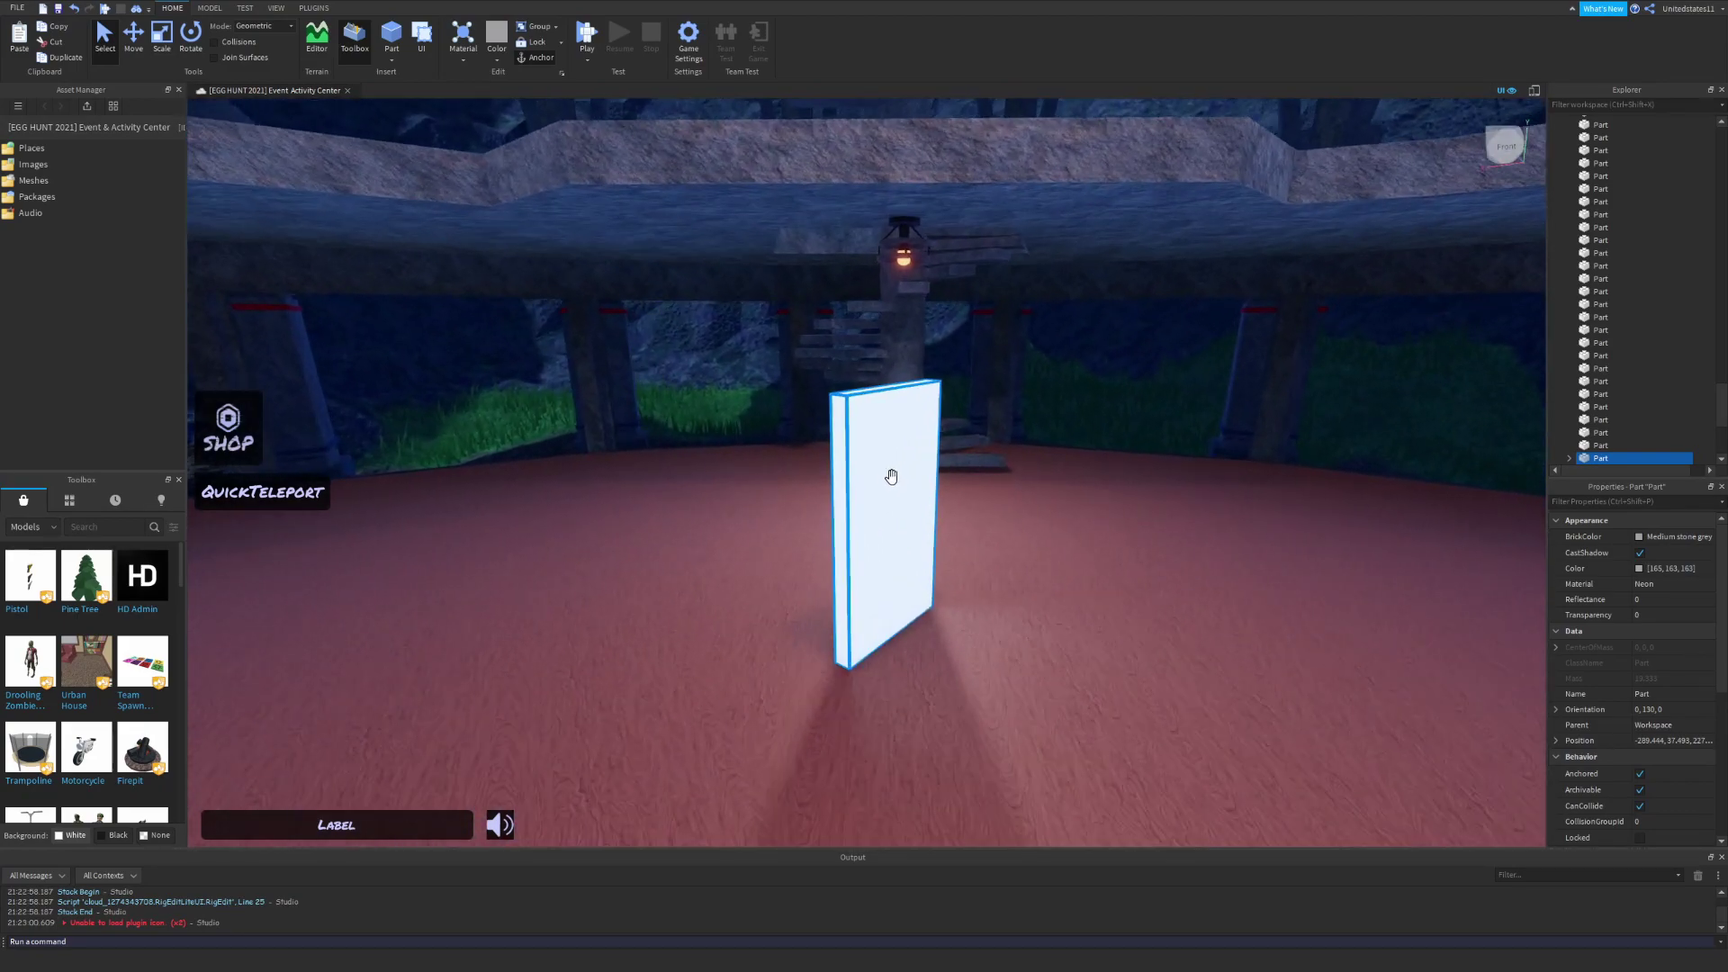
pyautogui.click(858, 620)
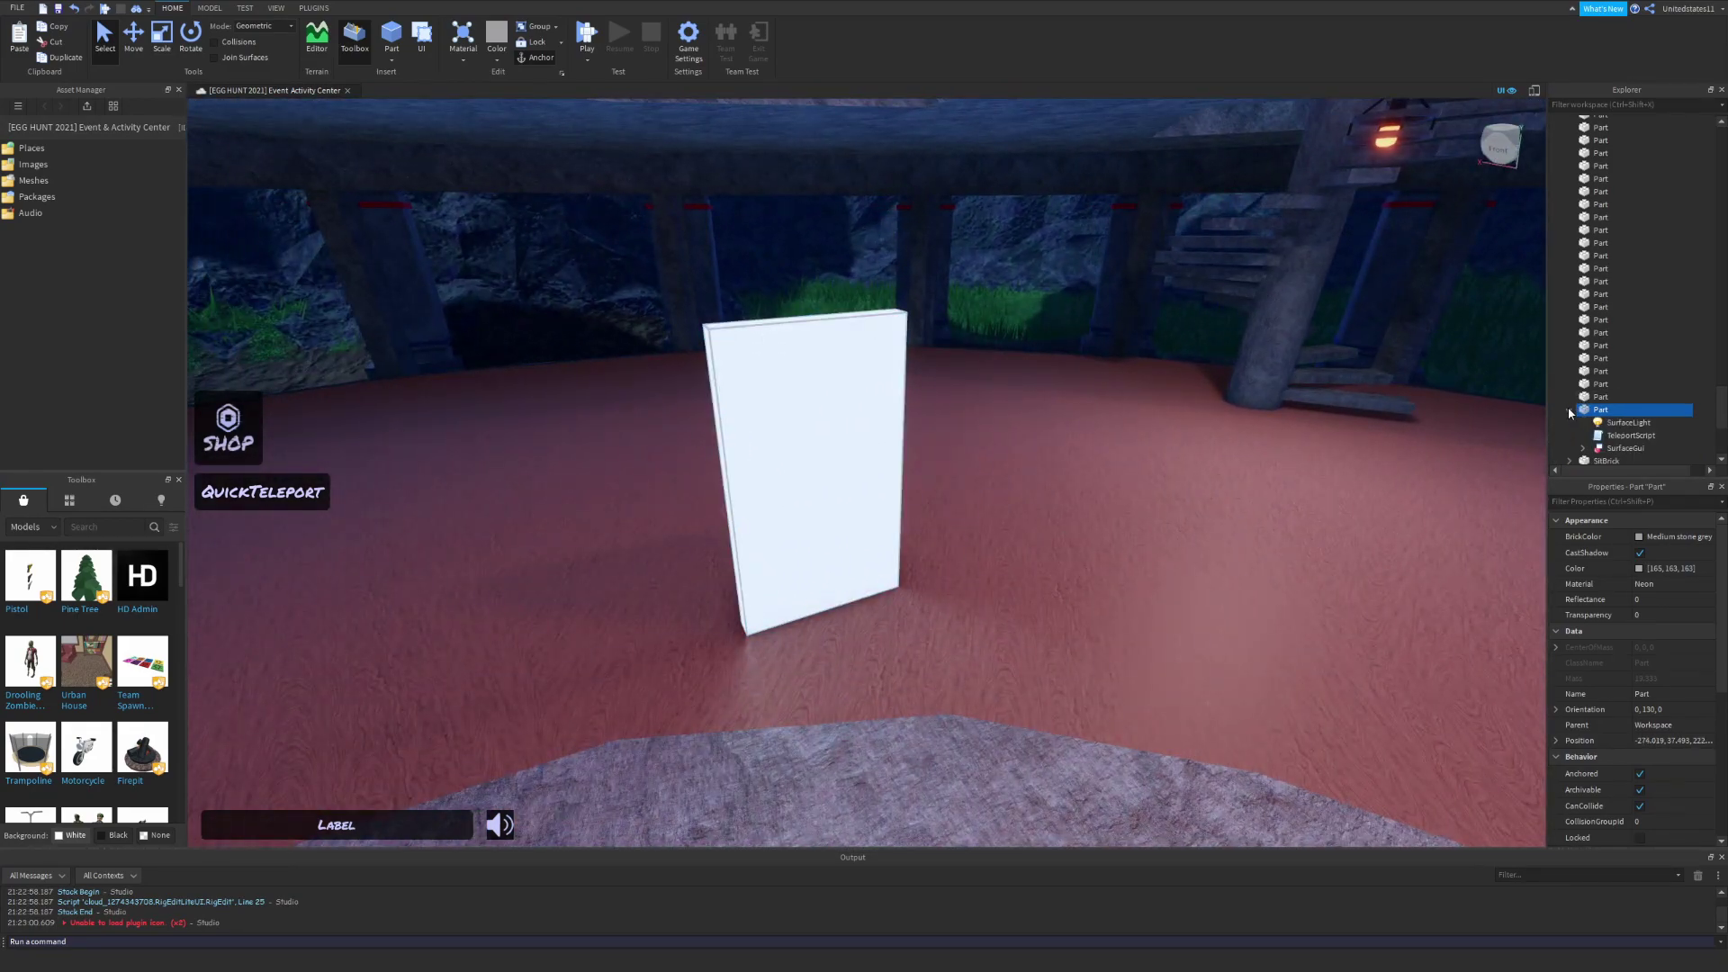
pyautogui.doubleClick(1620, 435)
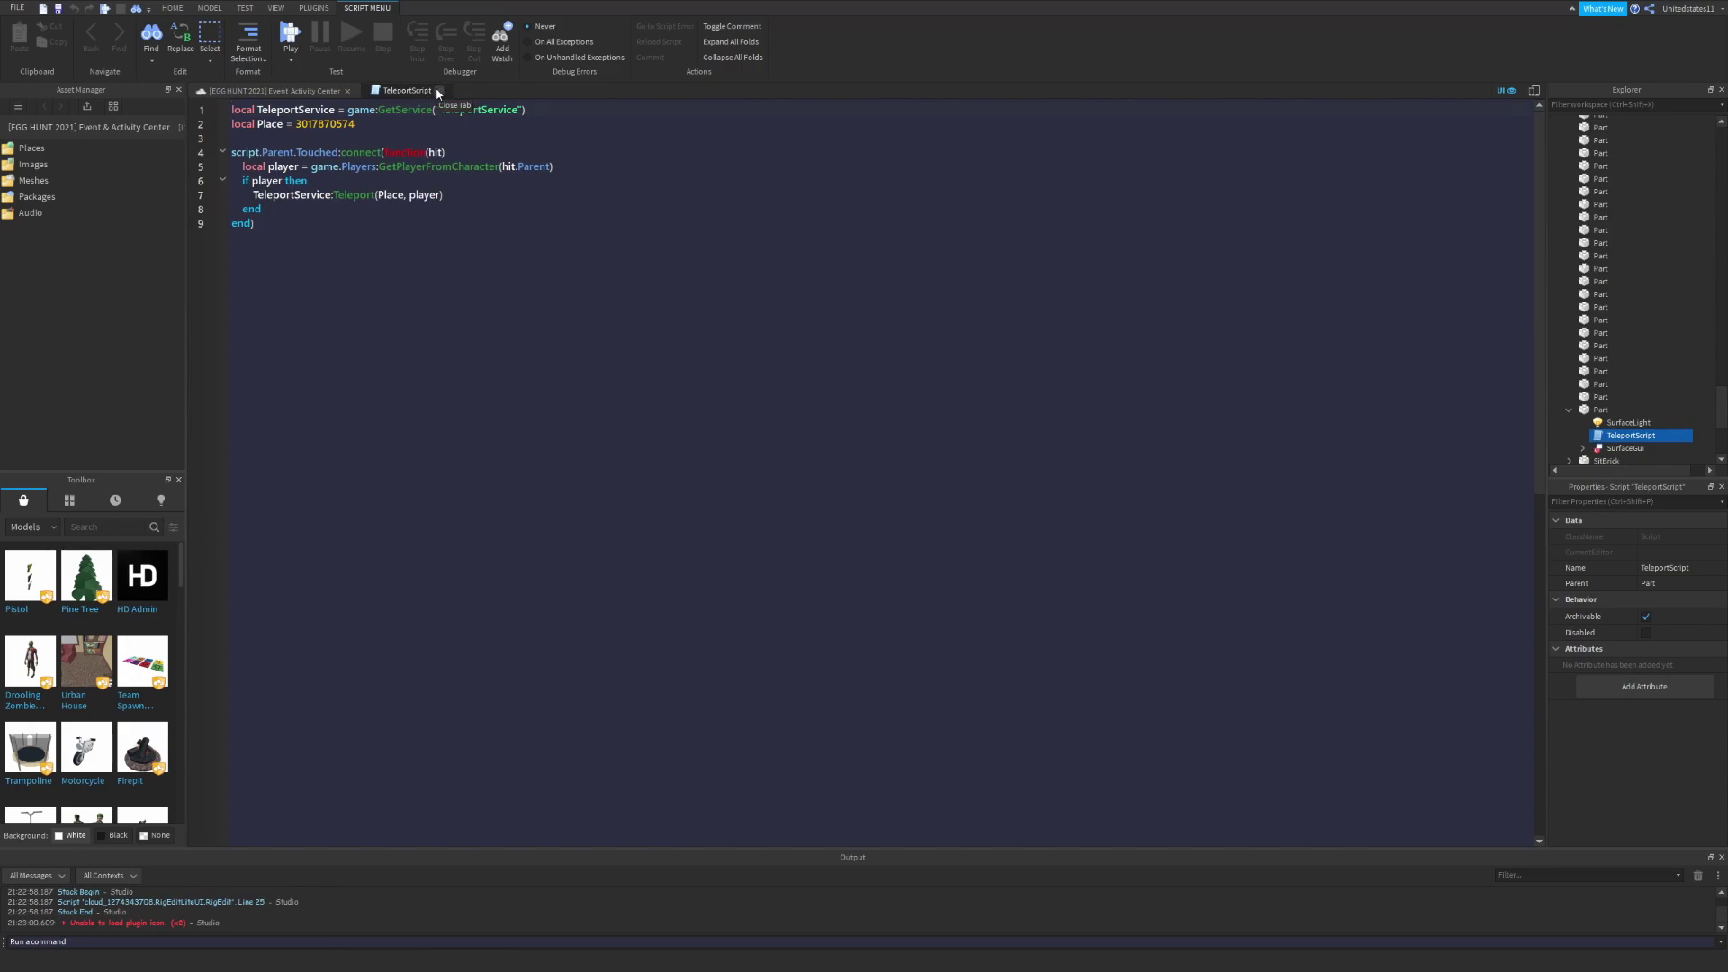
pyautogui.click(437, 90)
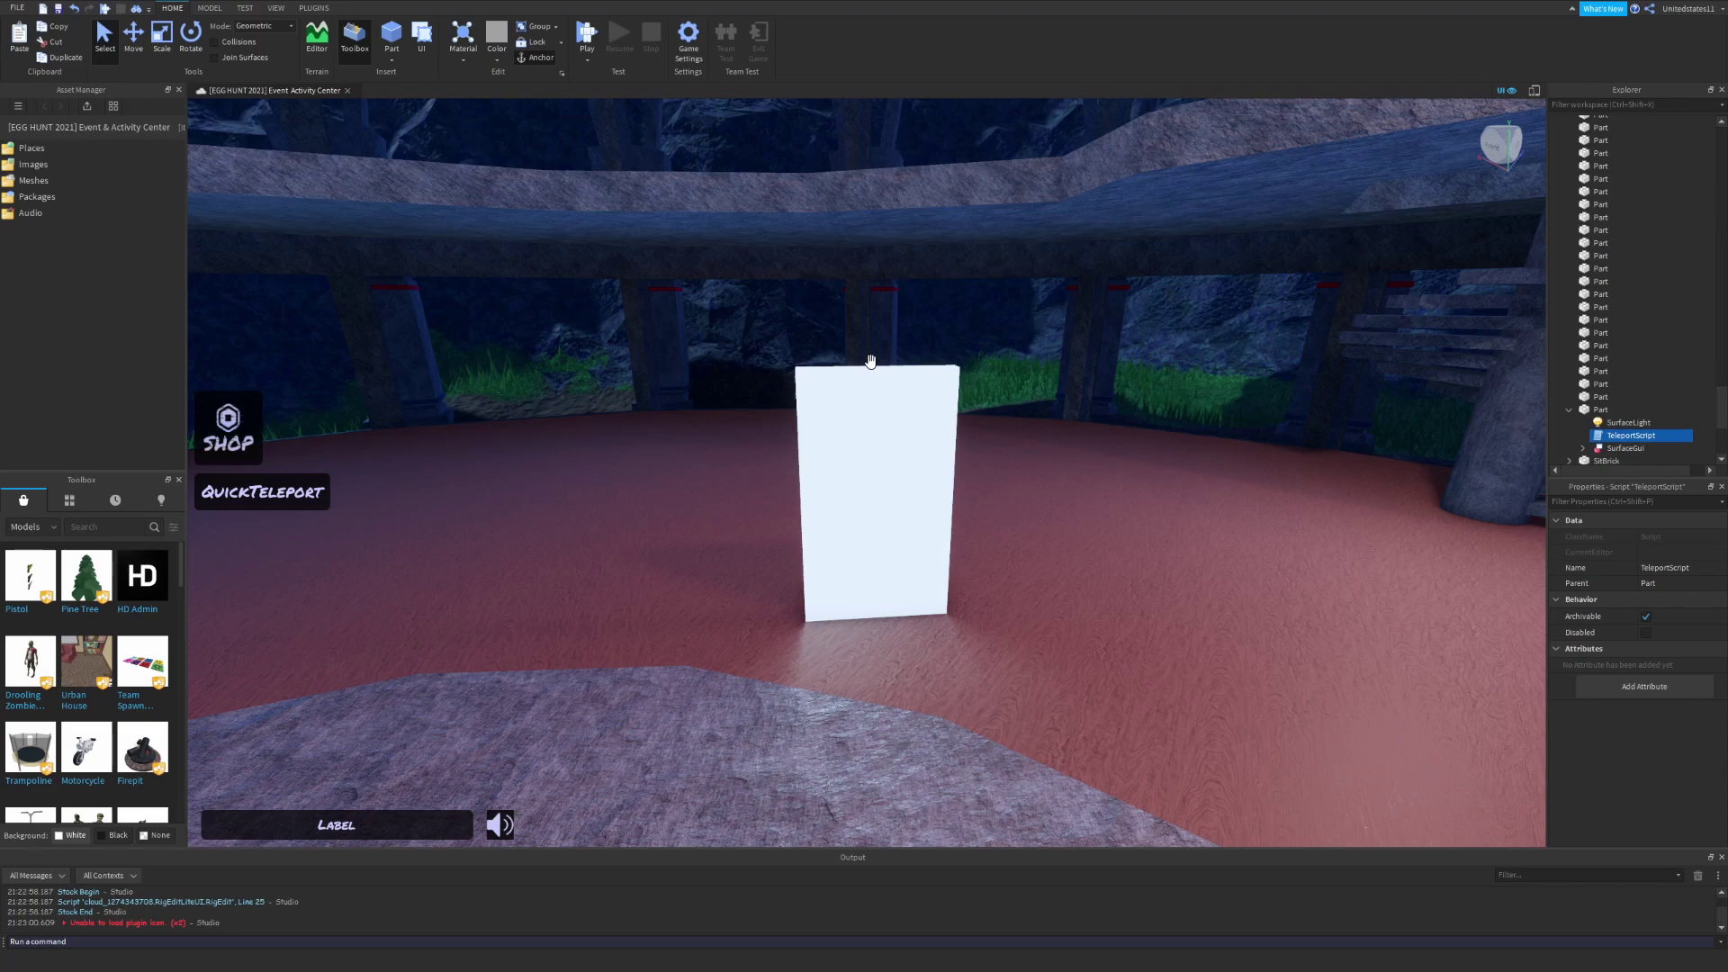
# - Fly back to the white portal part and select it
pyautogui.click(918, 392)
pyautogui.scroll(3, 949, 400)
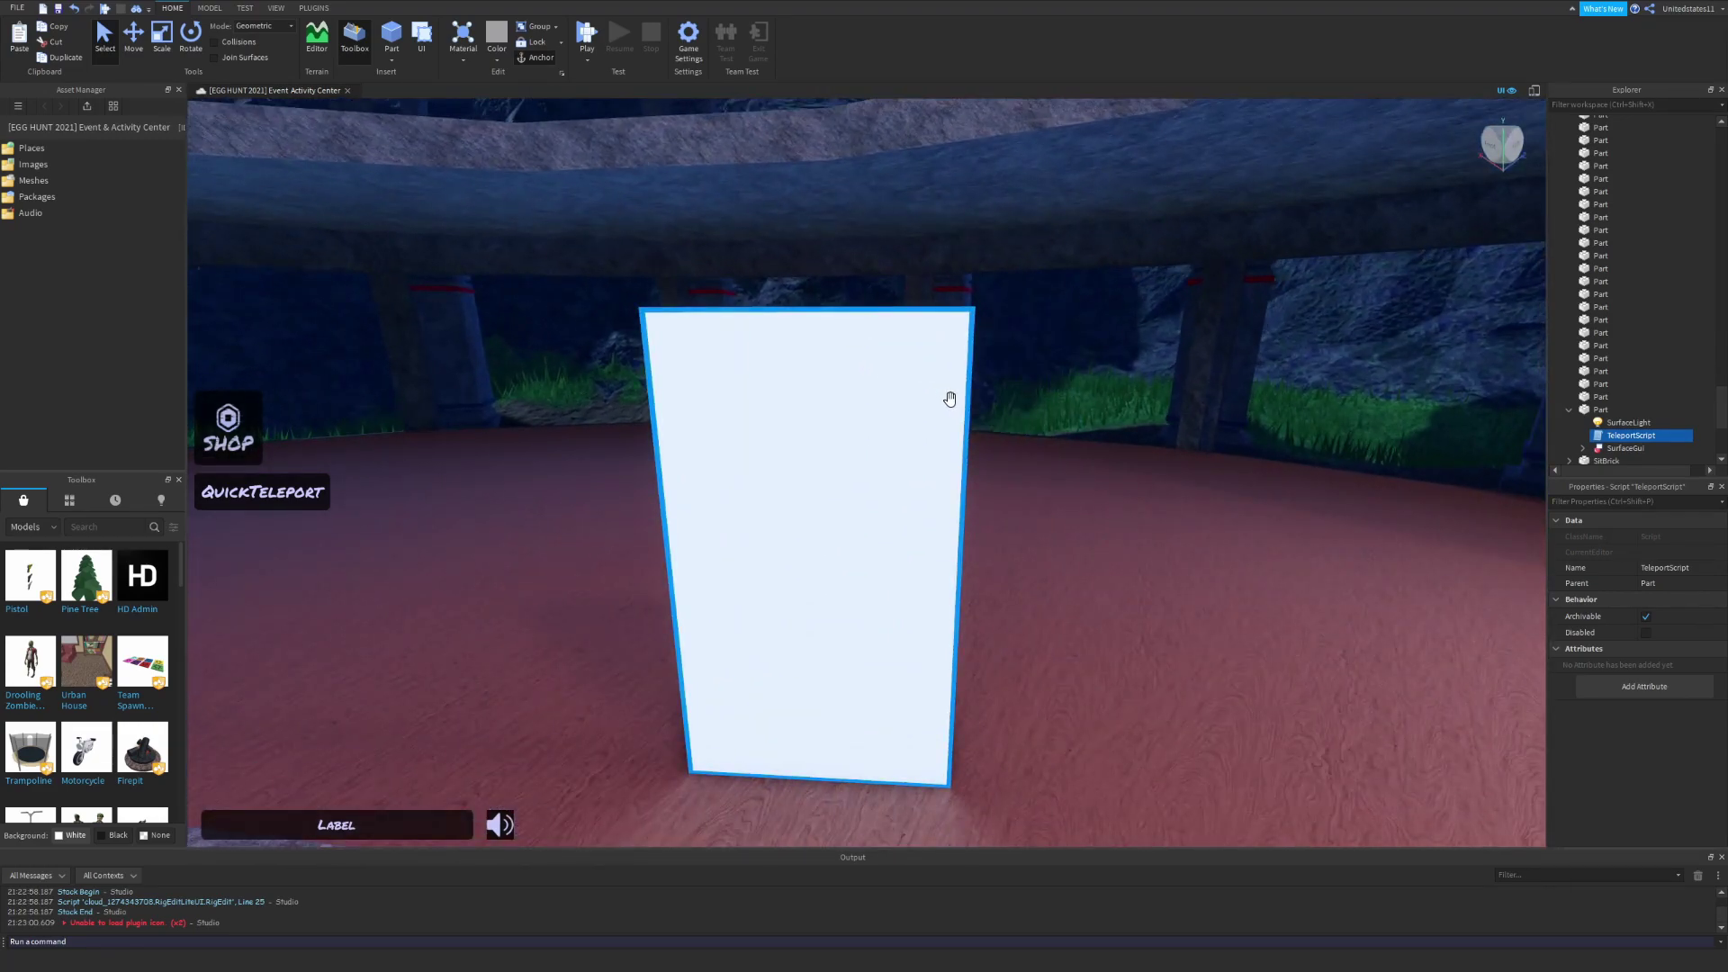
pyautogui.press('w')
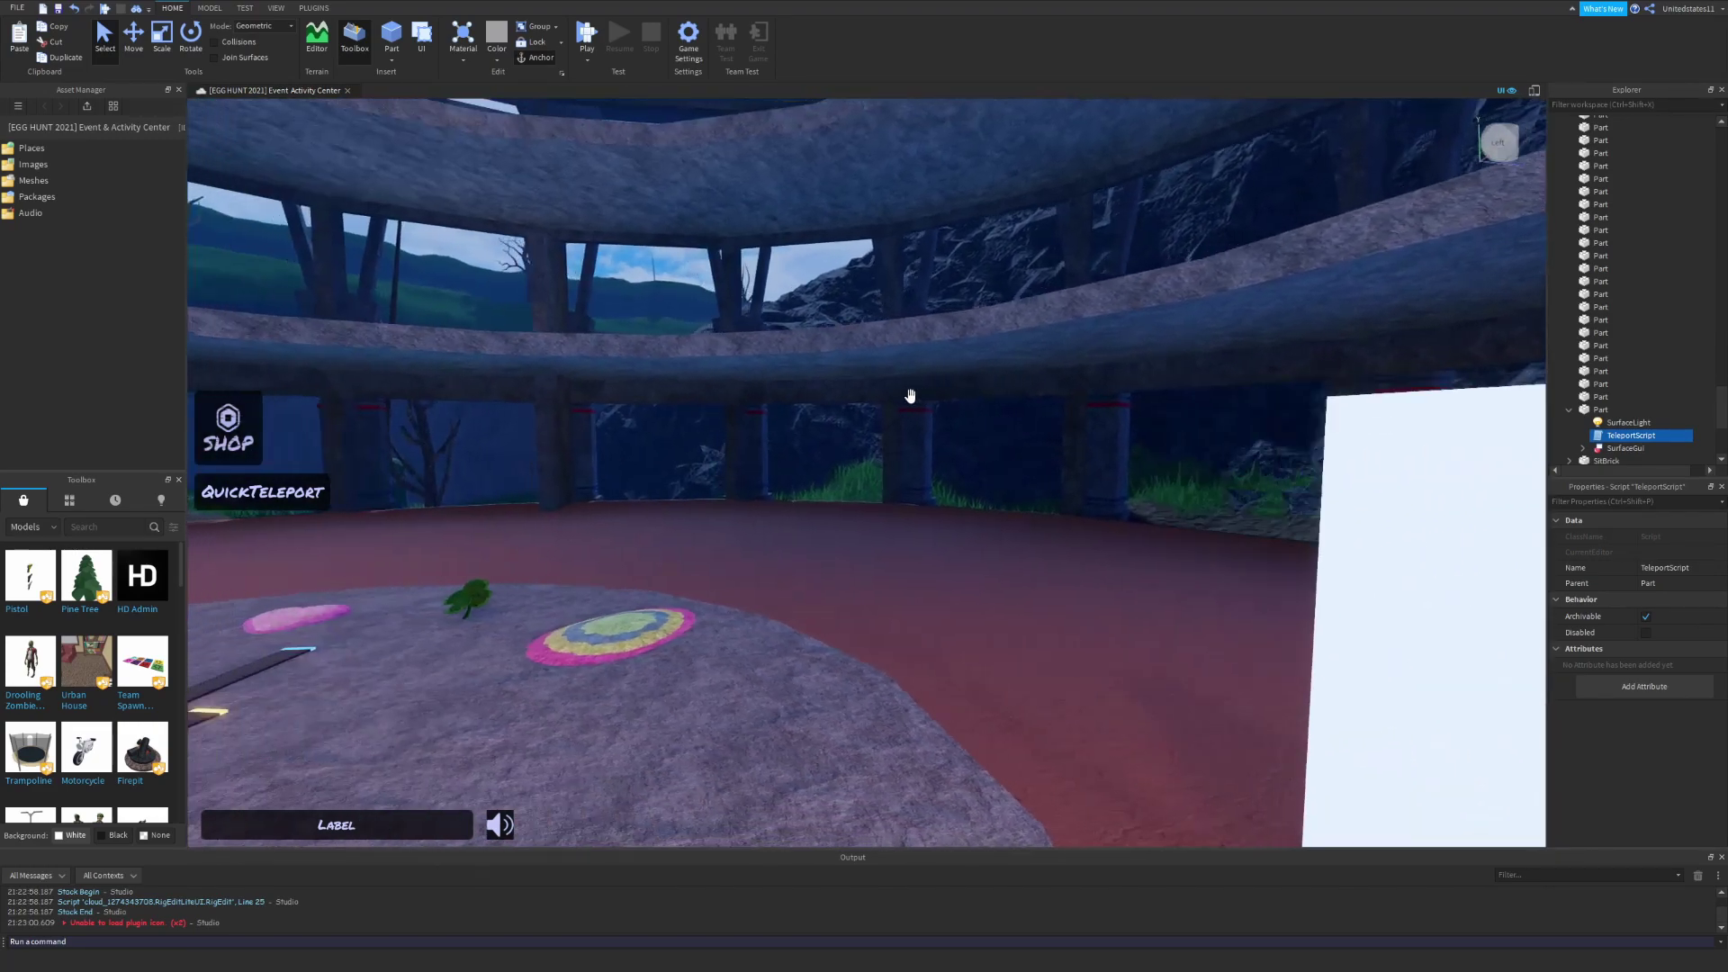
pyautogui.press('w')
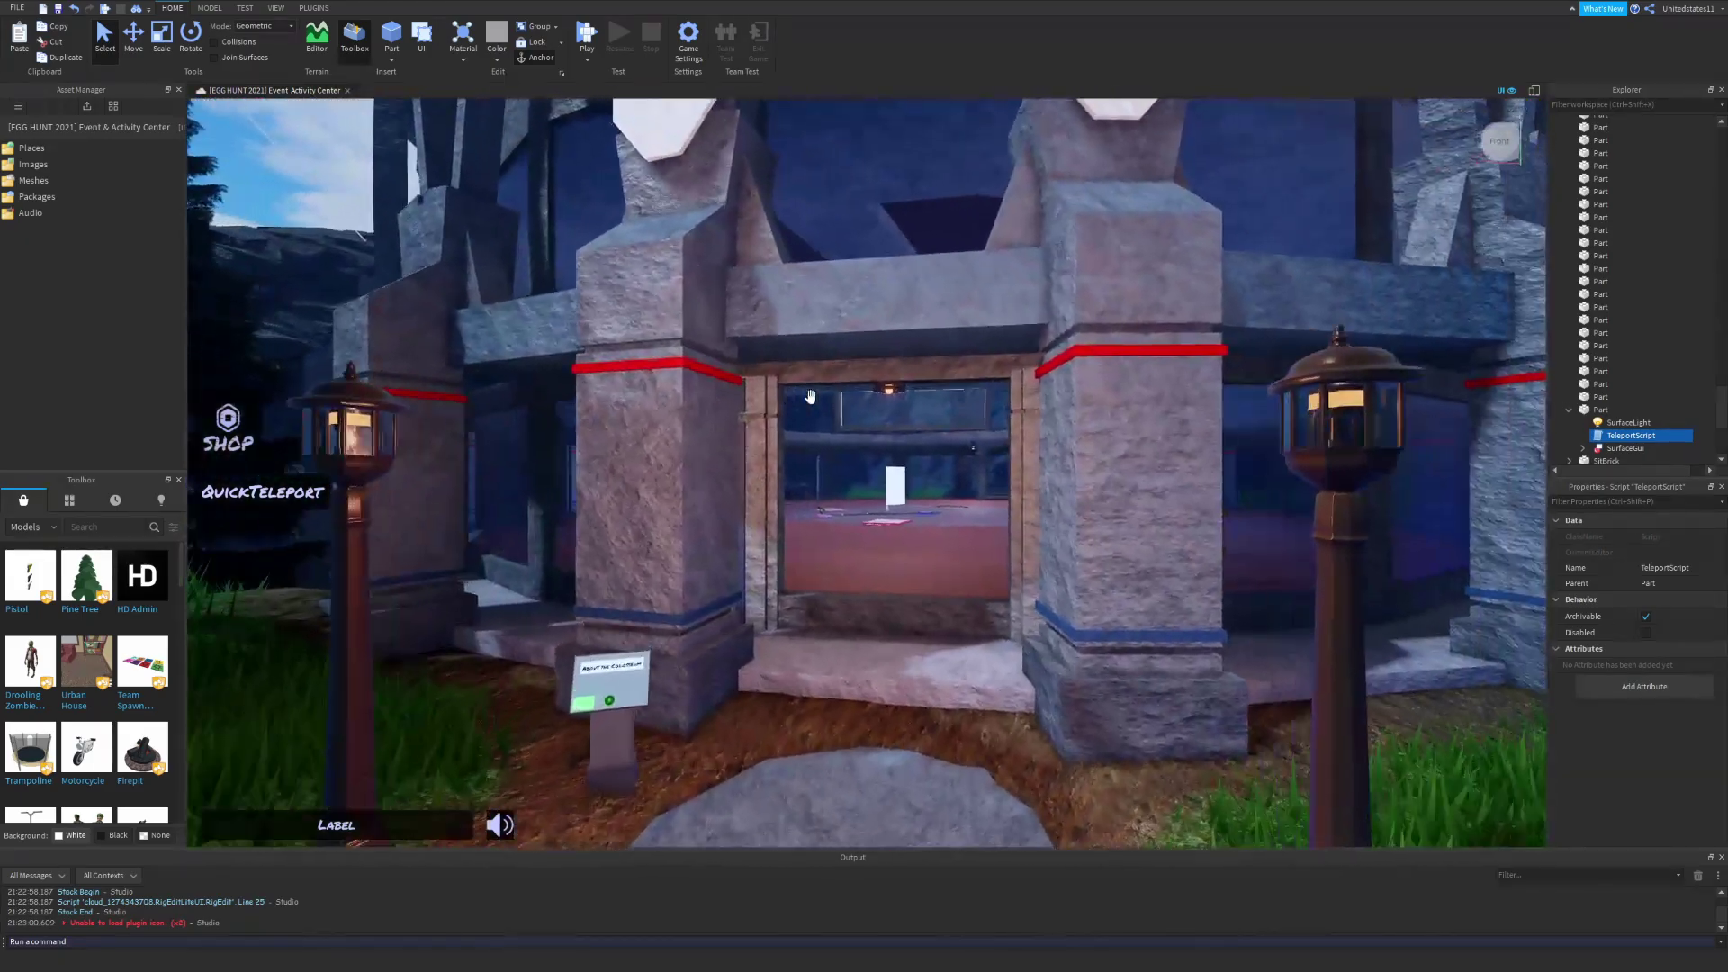
pyautogui.press('w')
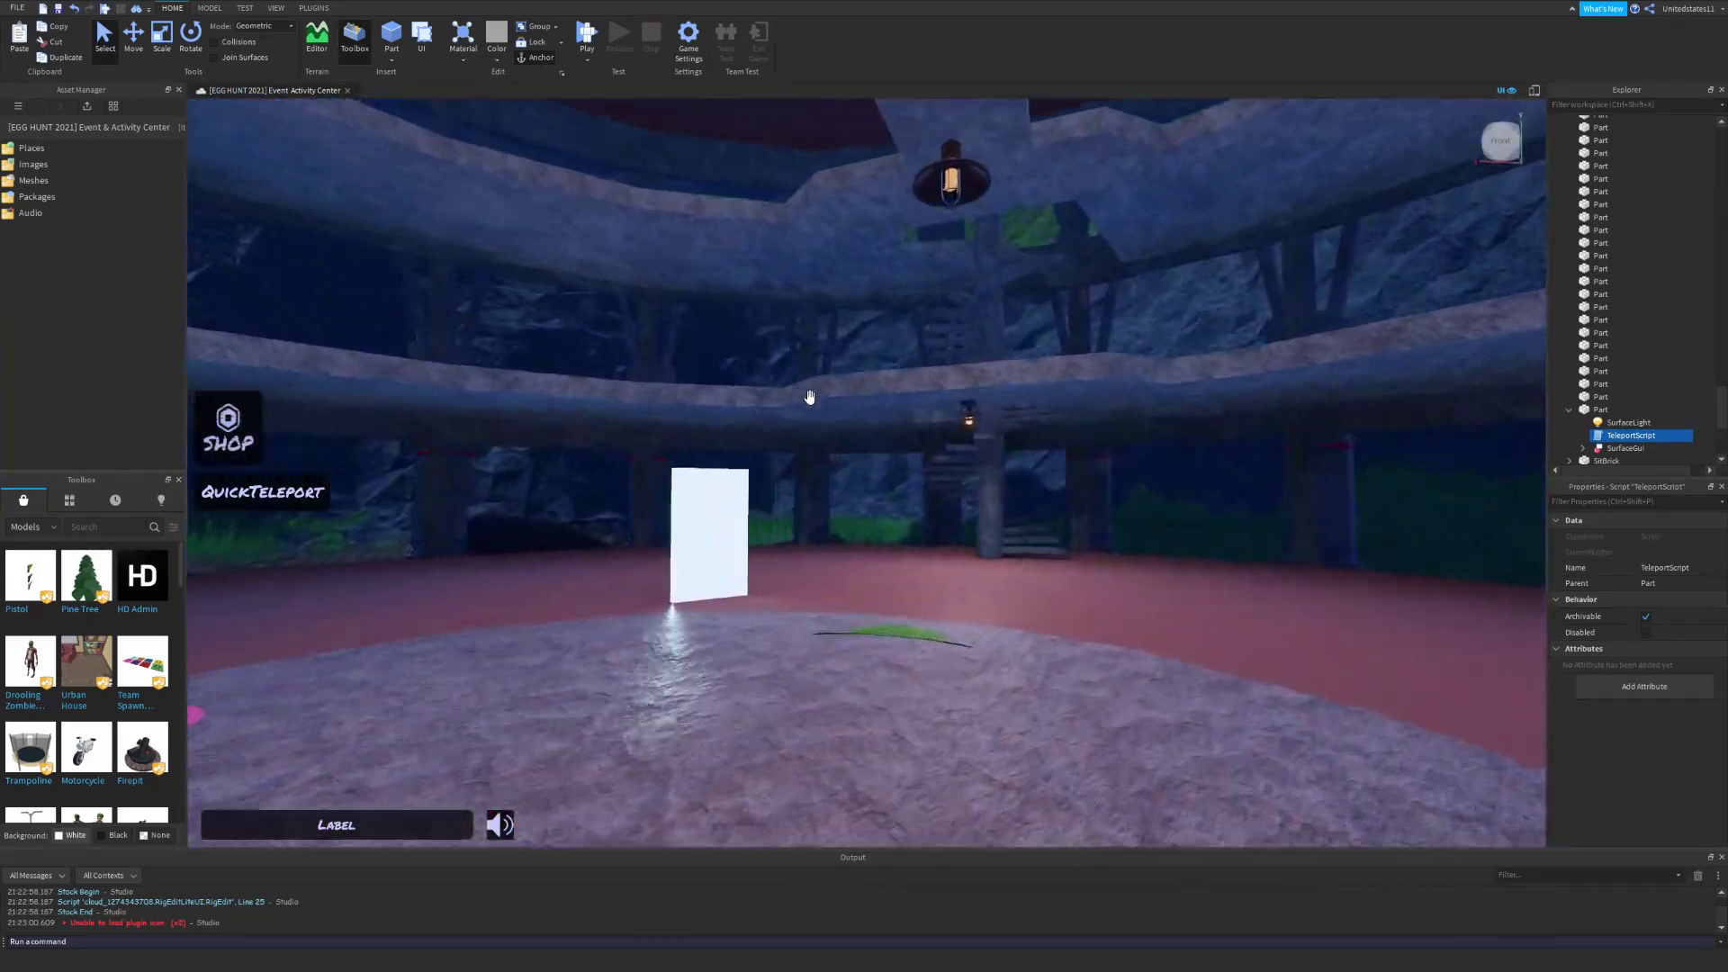
pyautogui.click(810, 473)
pyautogui.rightClick(775, 626)
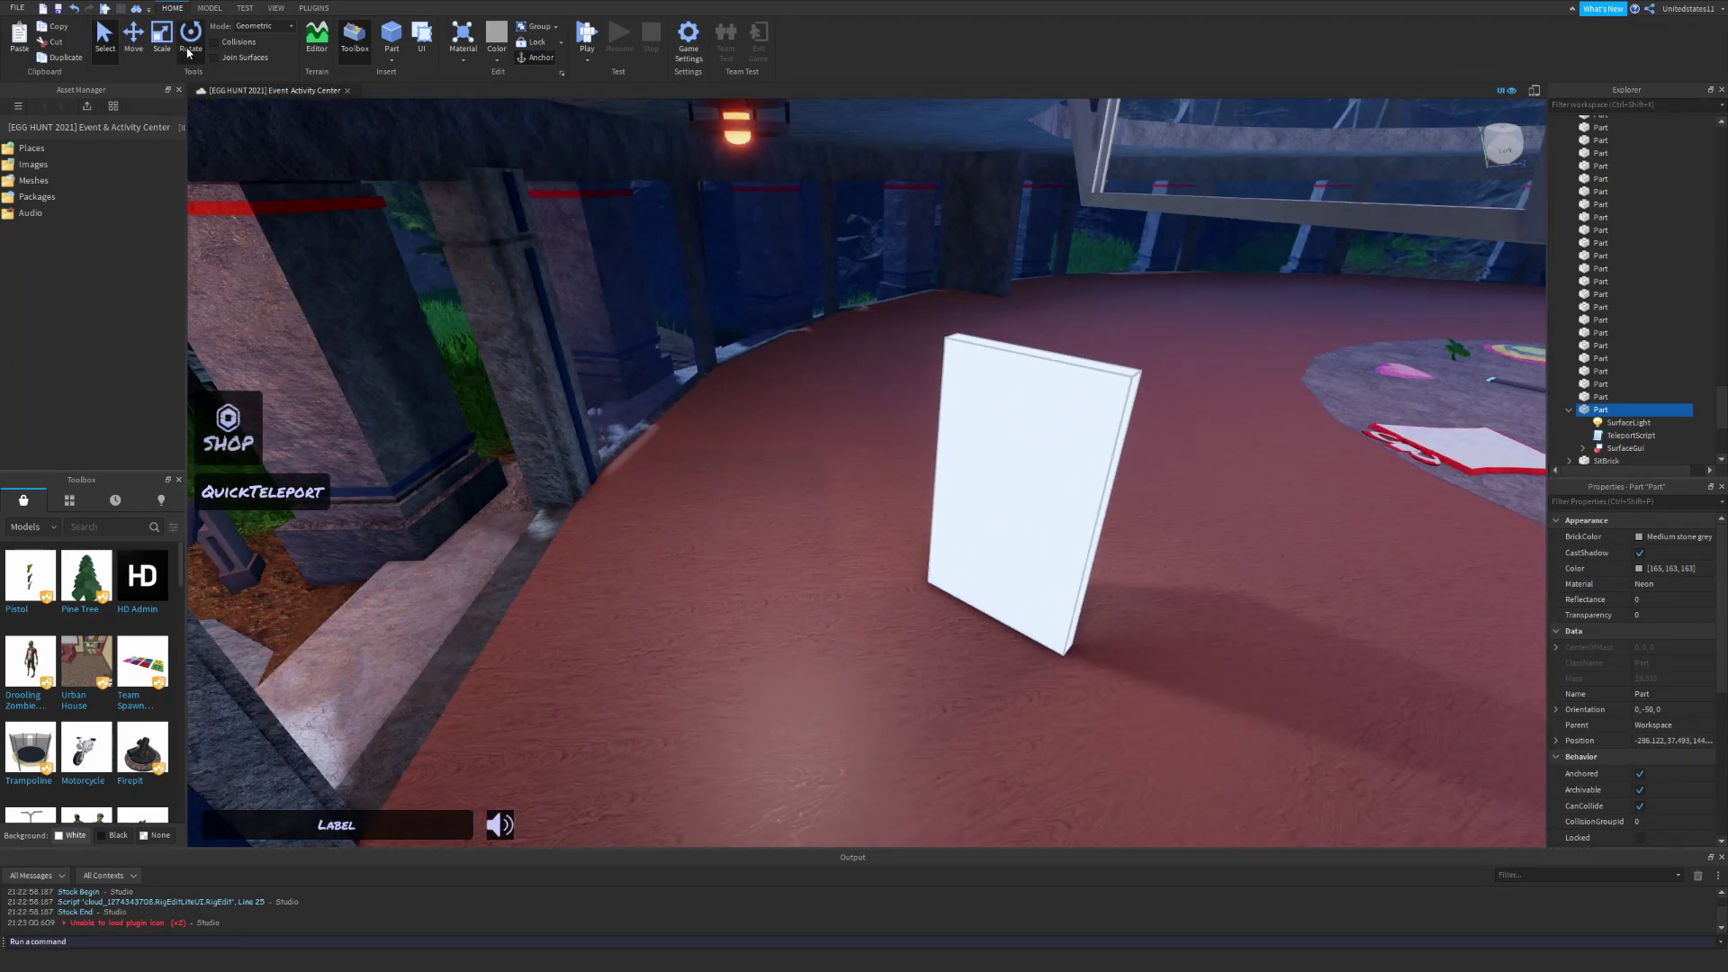
# - Rotate the white portal part around its vertical axis to -90 degrees
pyautogui.click(191, 39)
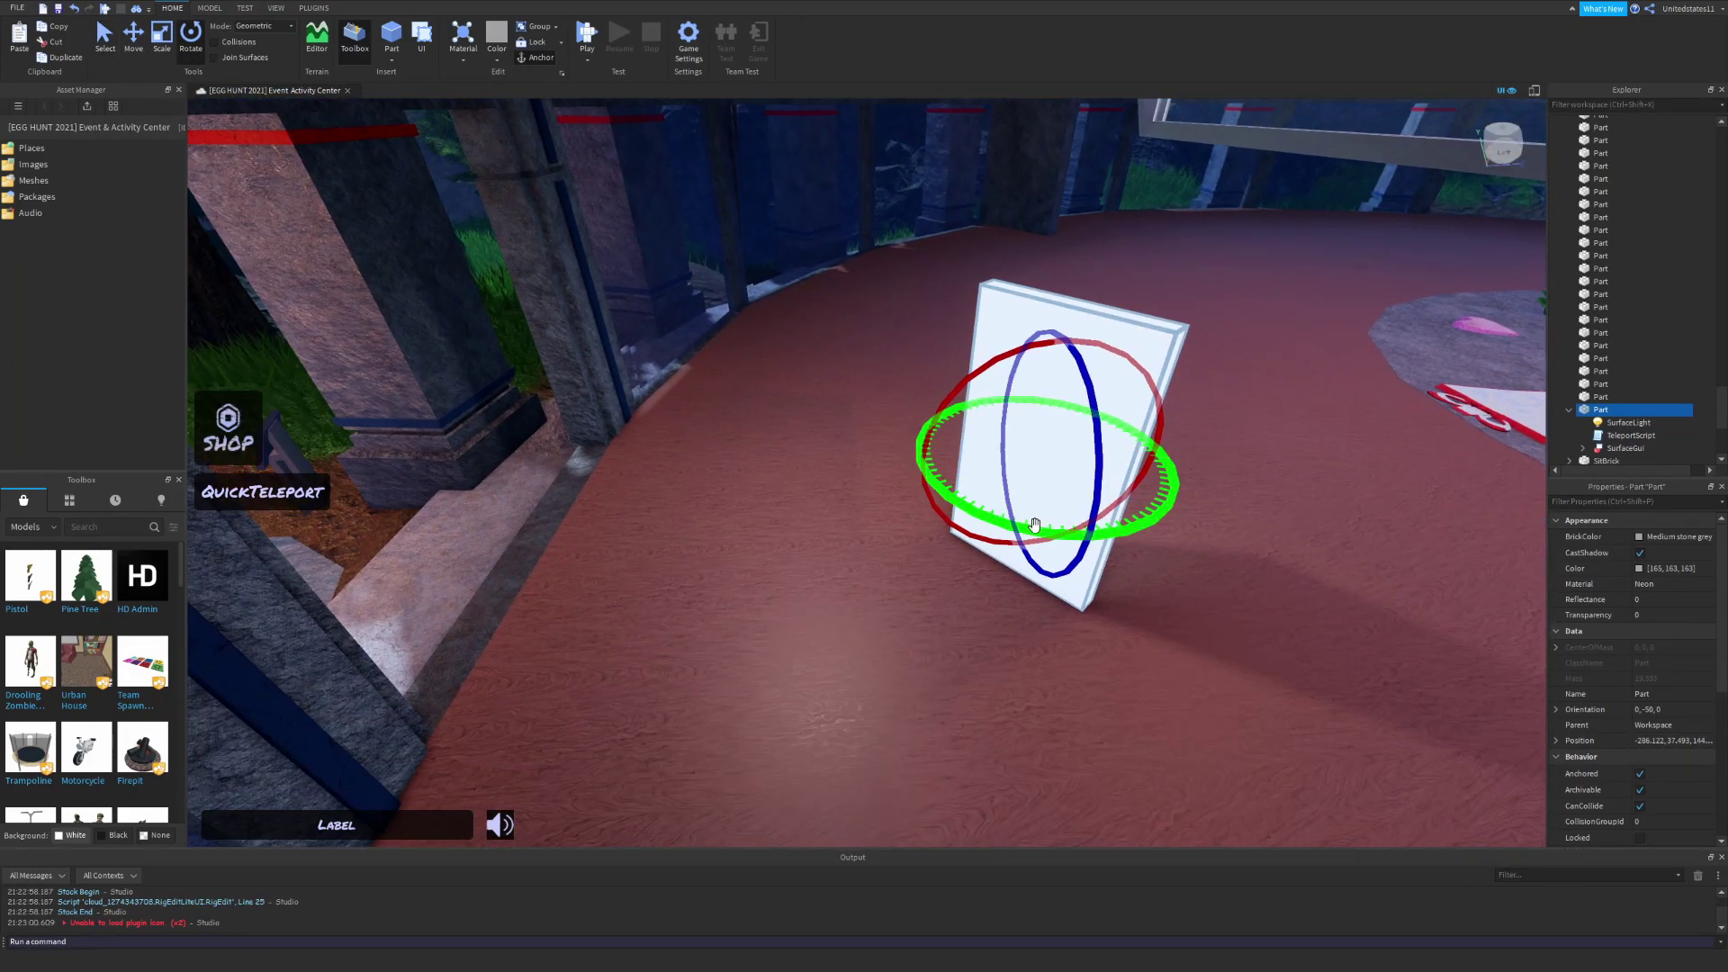
pyautogui.moveTo(1040, 513); pyautogui.dragTo(1026, 487)
pyautogui.rightClick(922, 498)
pyautogui.moveTo(922, 497); pyautogui.dragTo(894, 620)
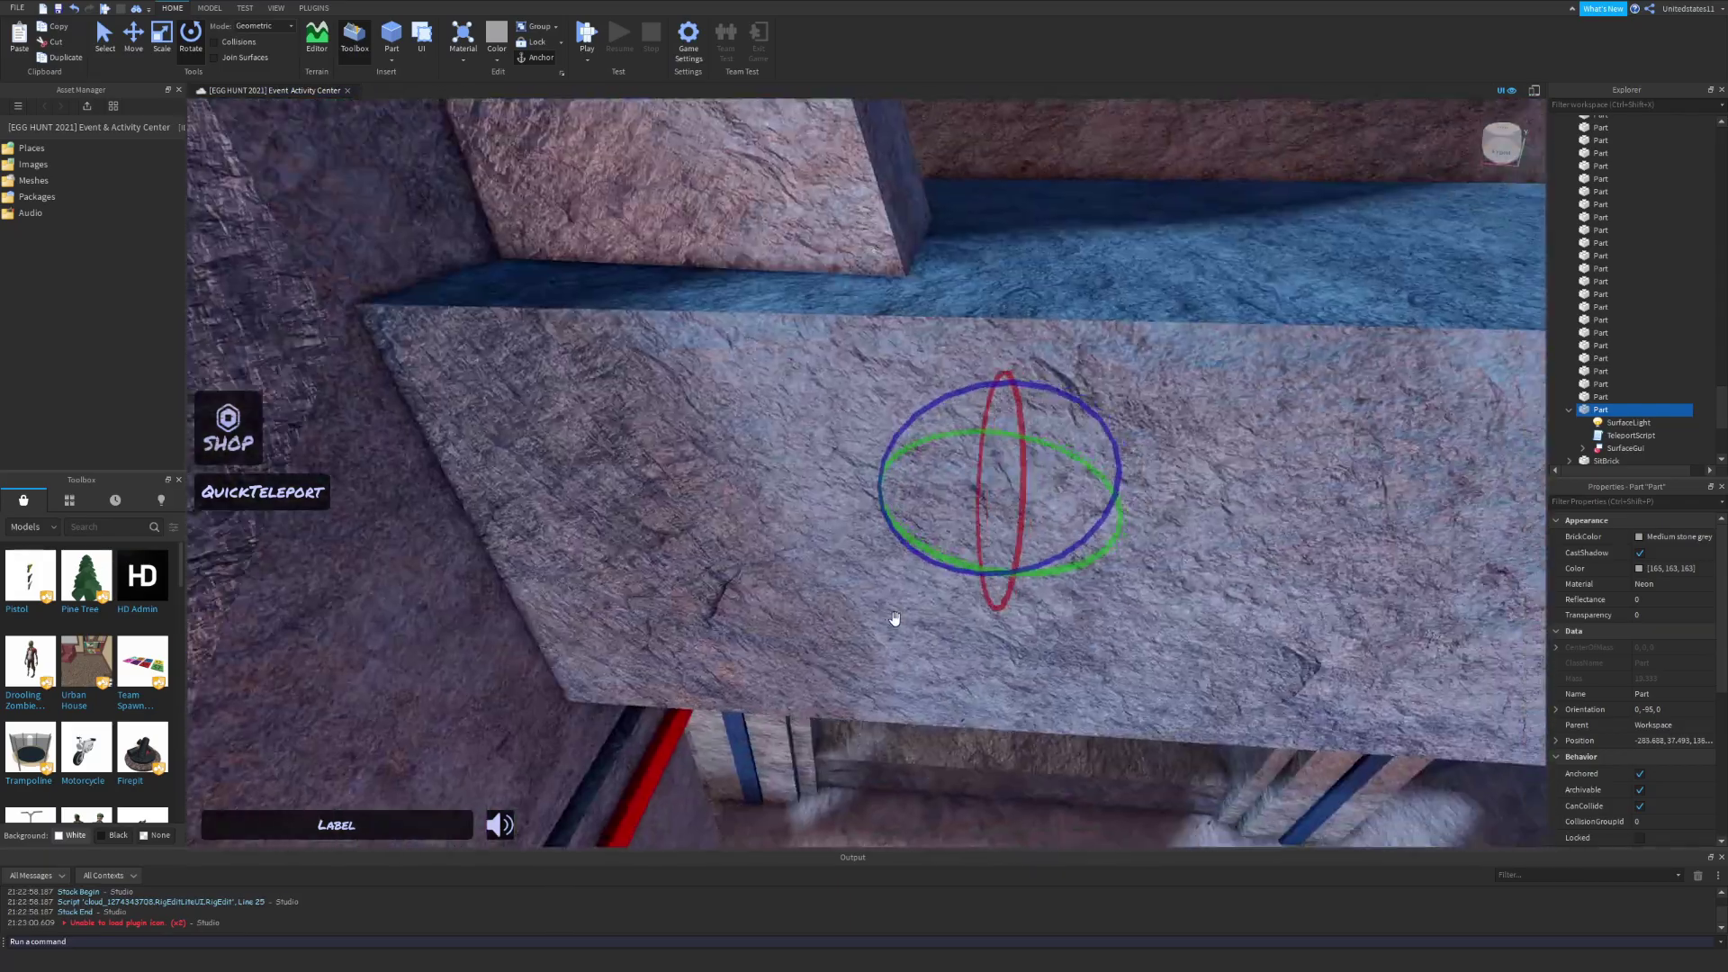
pyautogui.rightClick(895, 619)
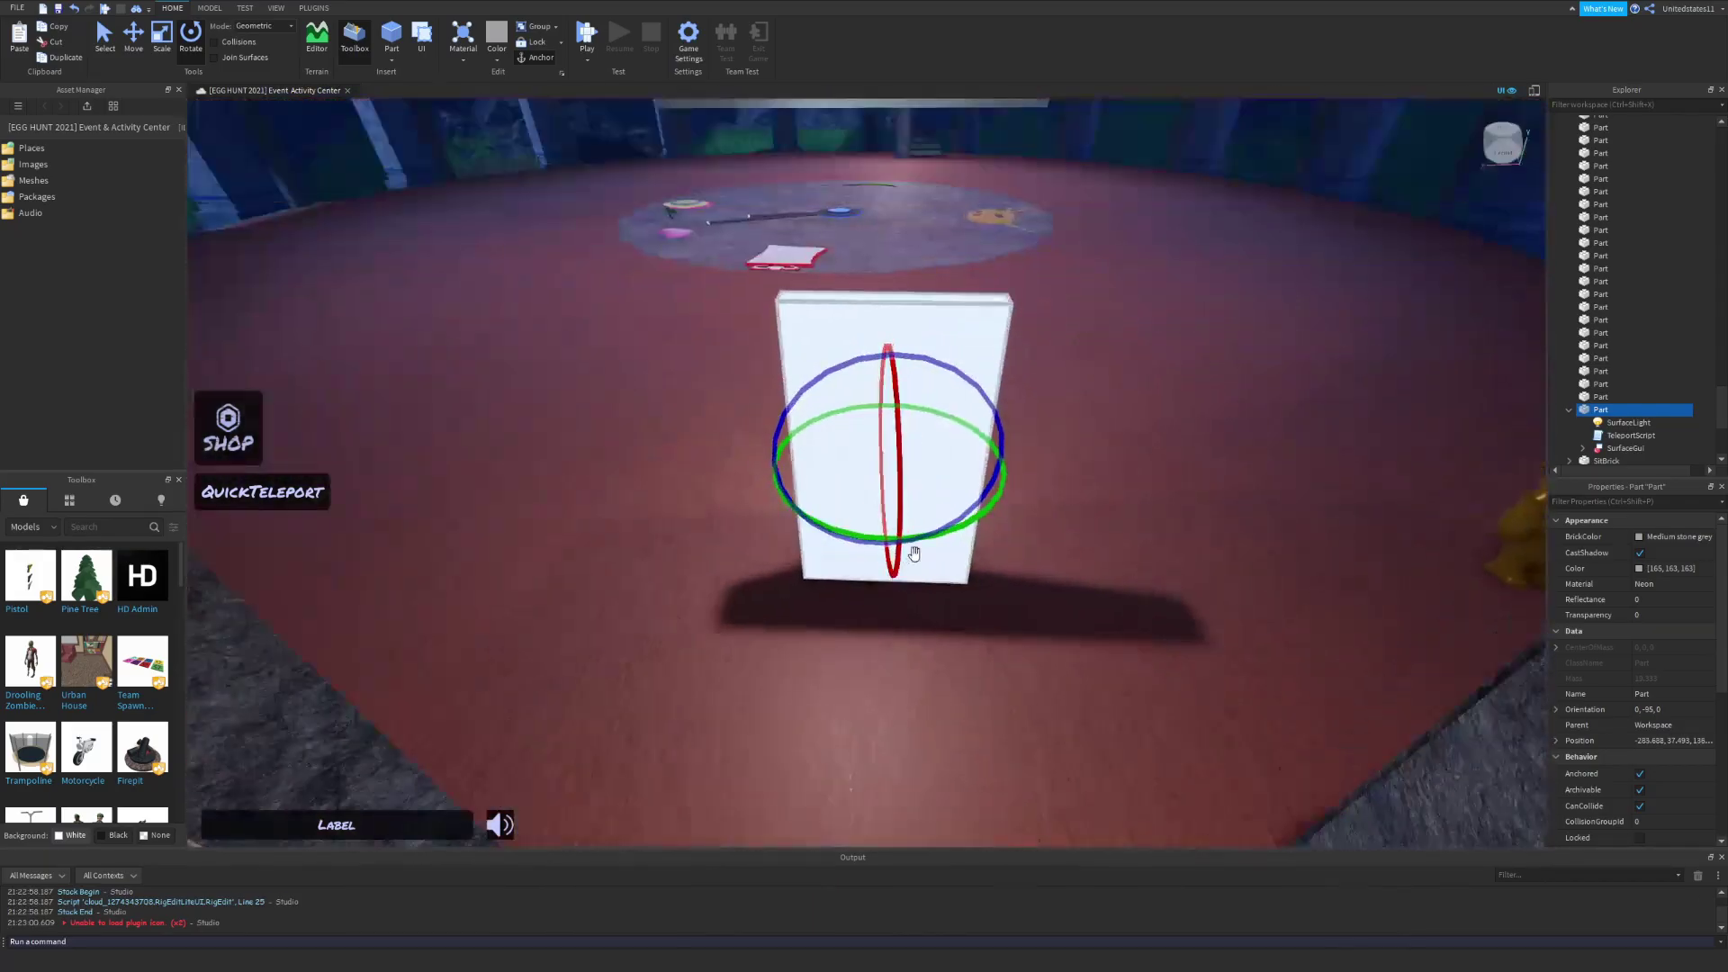
pyautogui.moveTo(891, 486); pyautogui.dragTo(864, 472)
pyautogui.rightClick(945, 527)
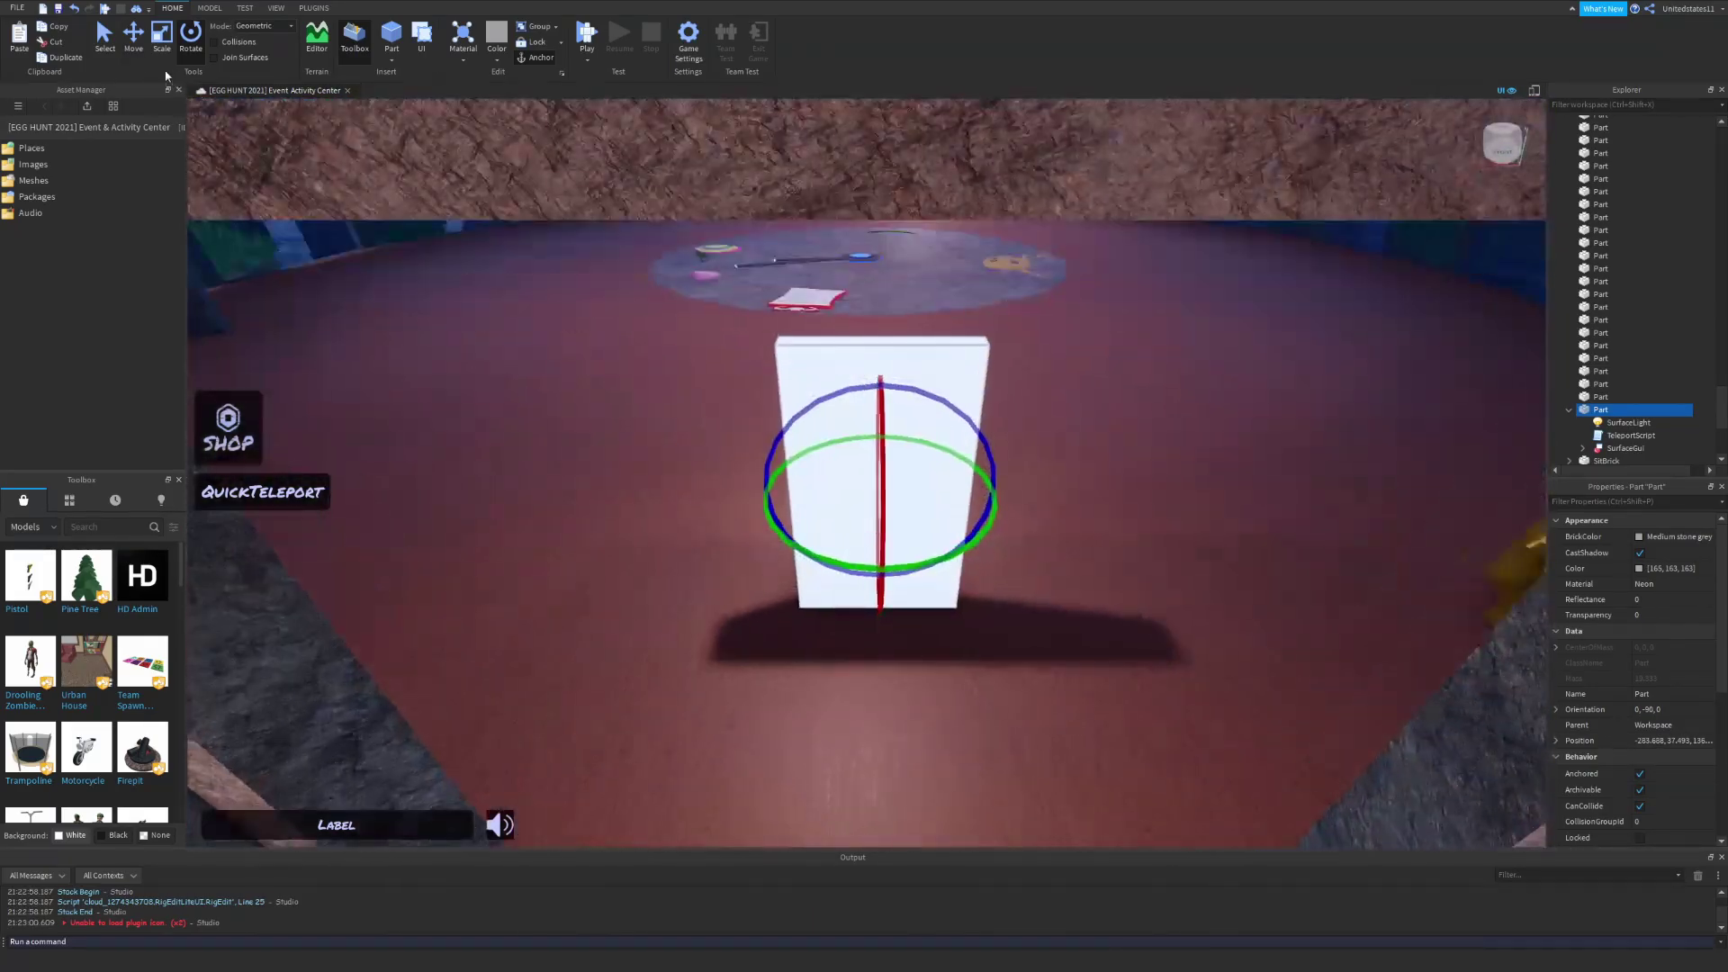
# - Shift the portal part slightly and open its TeleportScript to check the destination ID
pyautogui.hotkey('ctrl', '2')
pyautogui.rightClick(865, 487)
pyautogui.moveTo(1141, 497)
pyautogui.mouseDown()
pyautogui.moveTo(864, 472)
pyautogui.moveTo(1061, 495)
pyautogui.mouseUp()
pyautogui.rightClick(1061, 495)
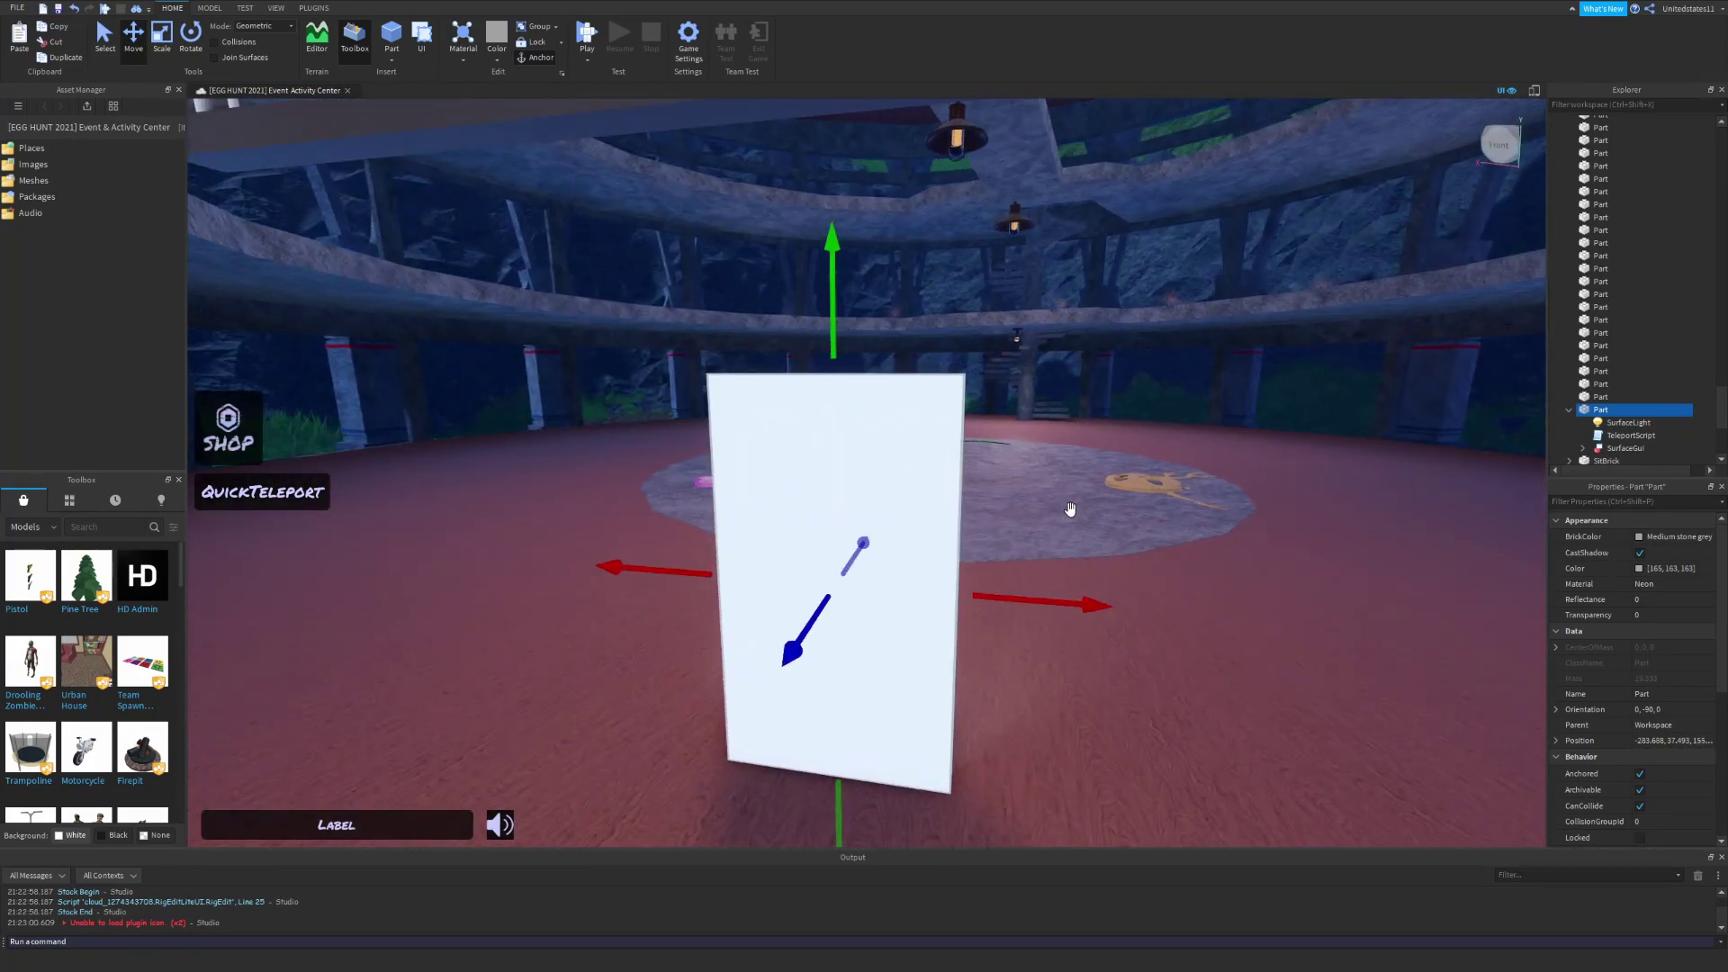
pyautogui.moveTo(1070, 511); pyautogui.dragTo(1069, 507)
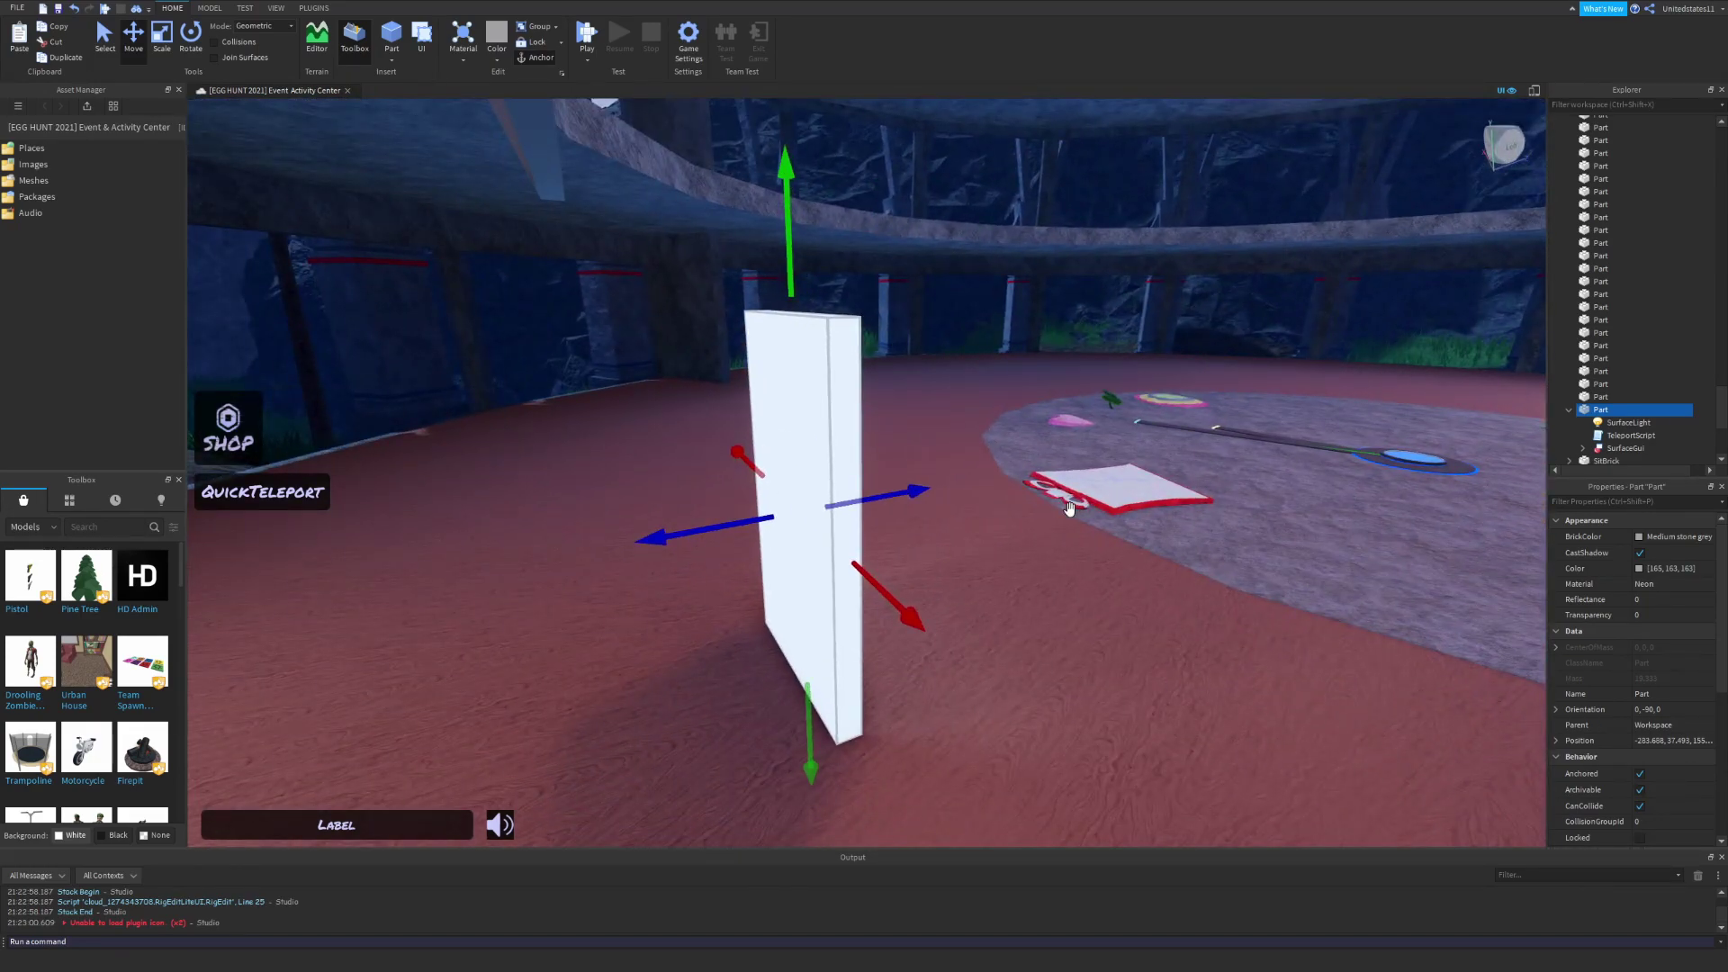
pyautogui.moveTo(1070, 507); pyautogui.dragTo(1337, 567)
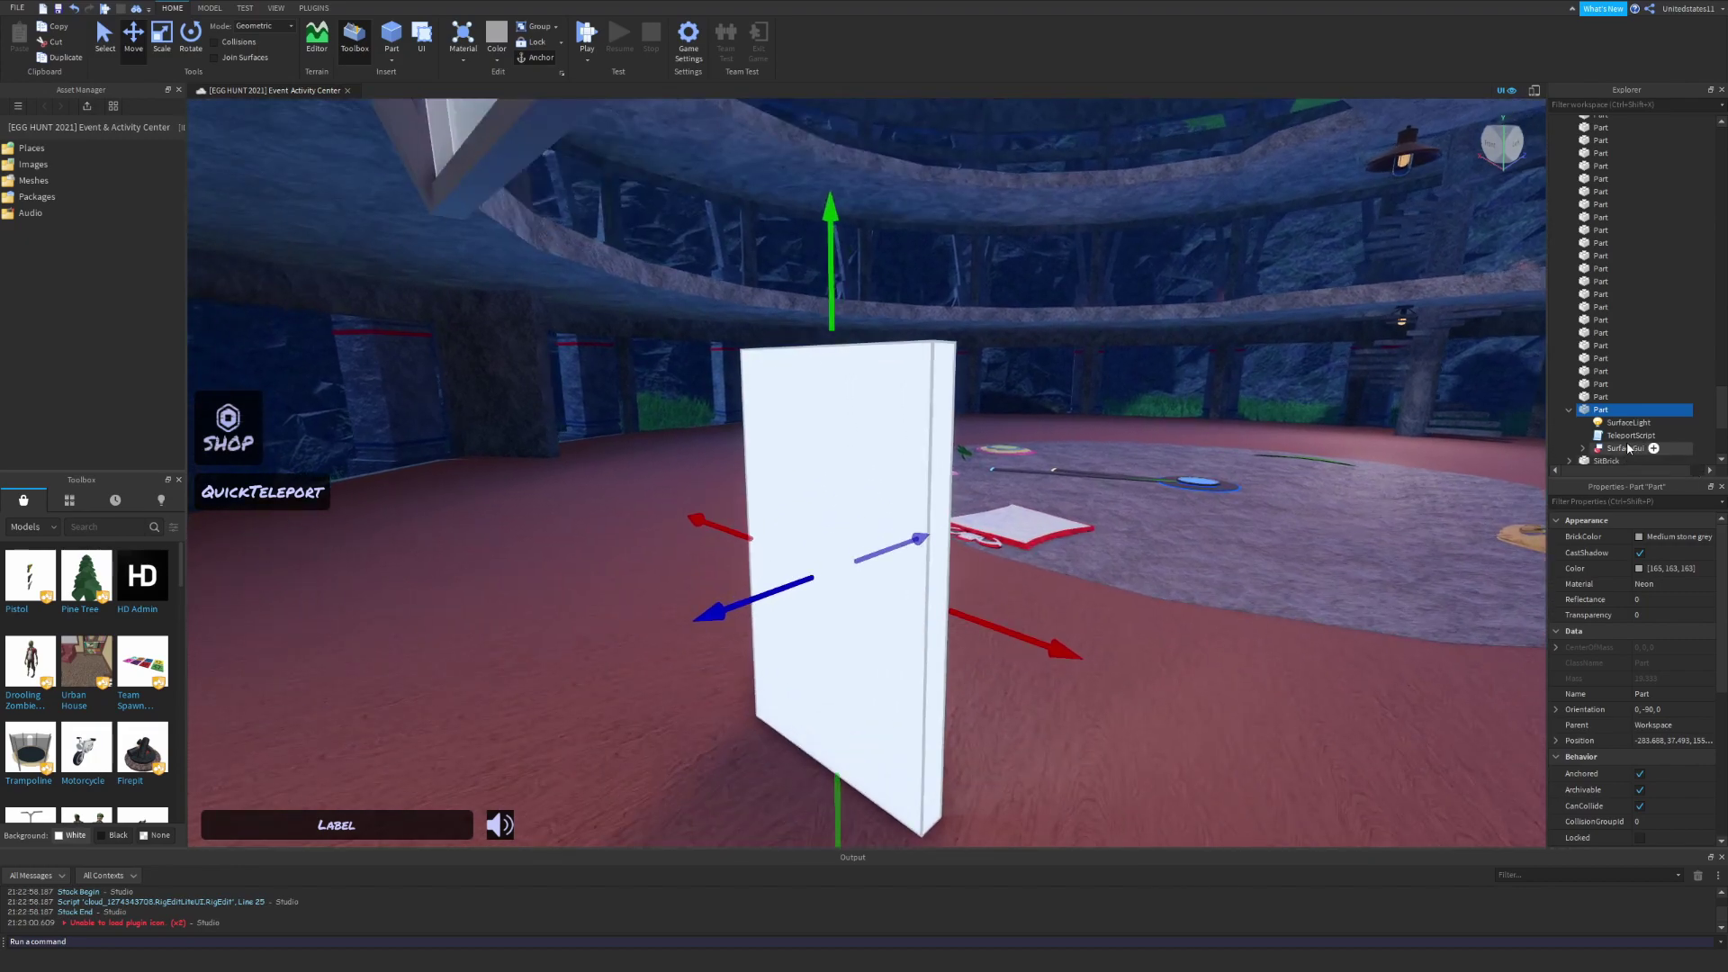
pyautogui.doubleClick(1625, 437)
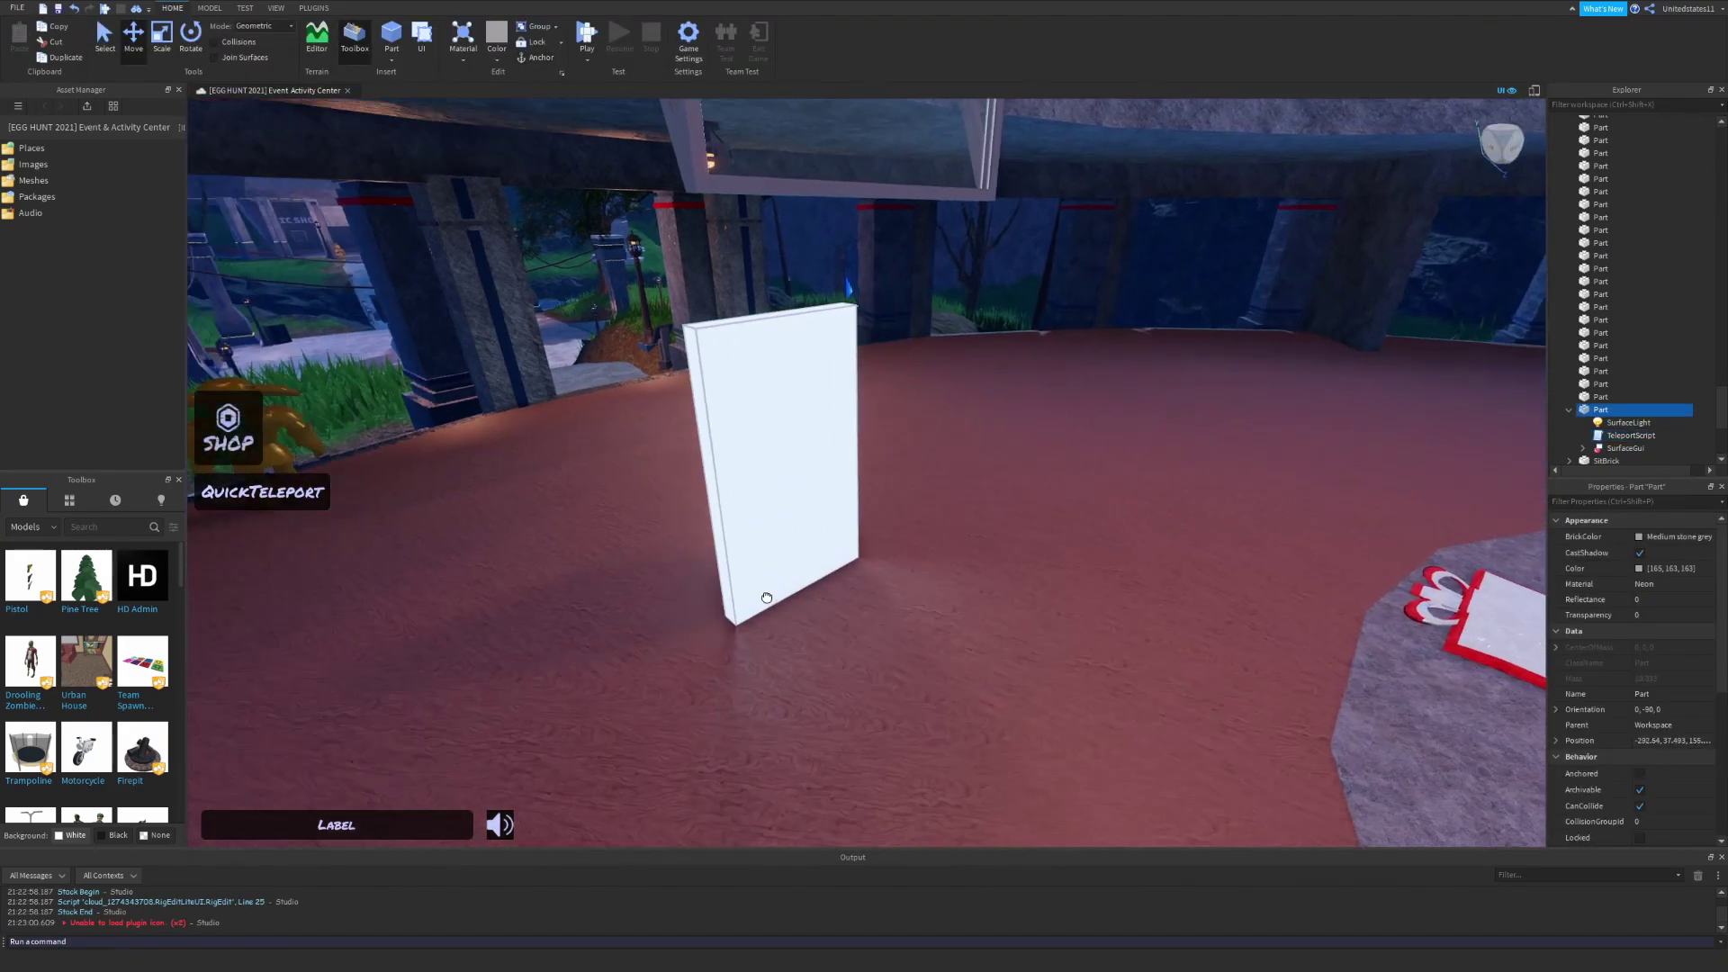
pyautogui.moveTo(726, 464); pyautogui.dragTo(739, 458)
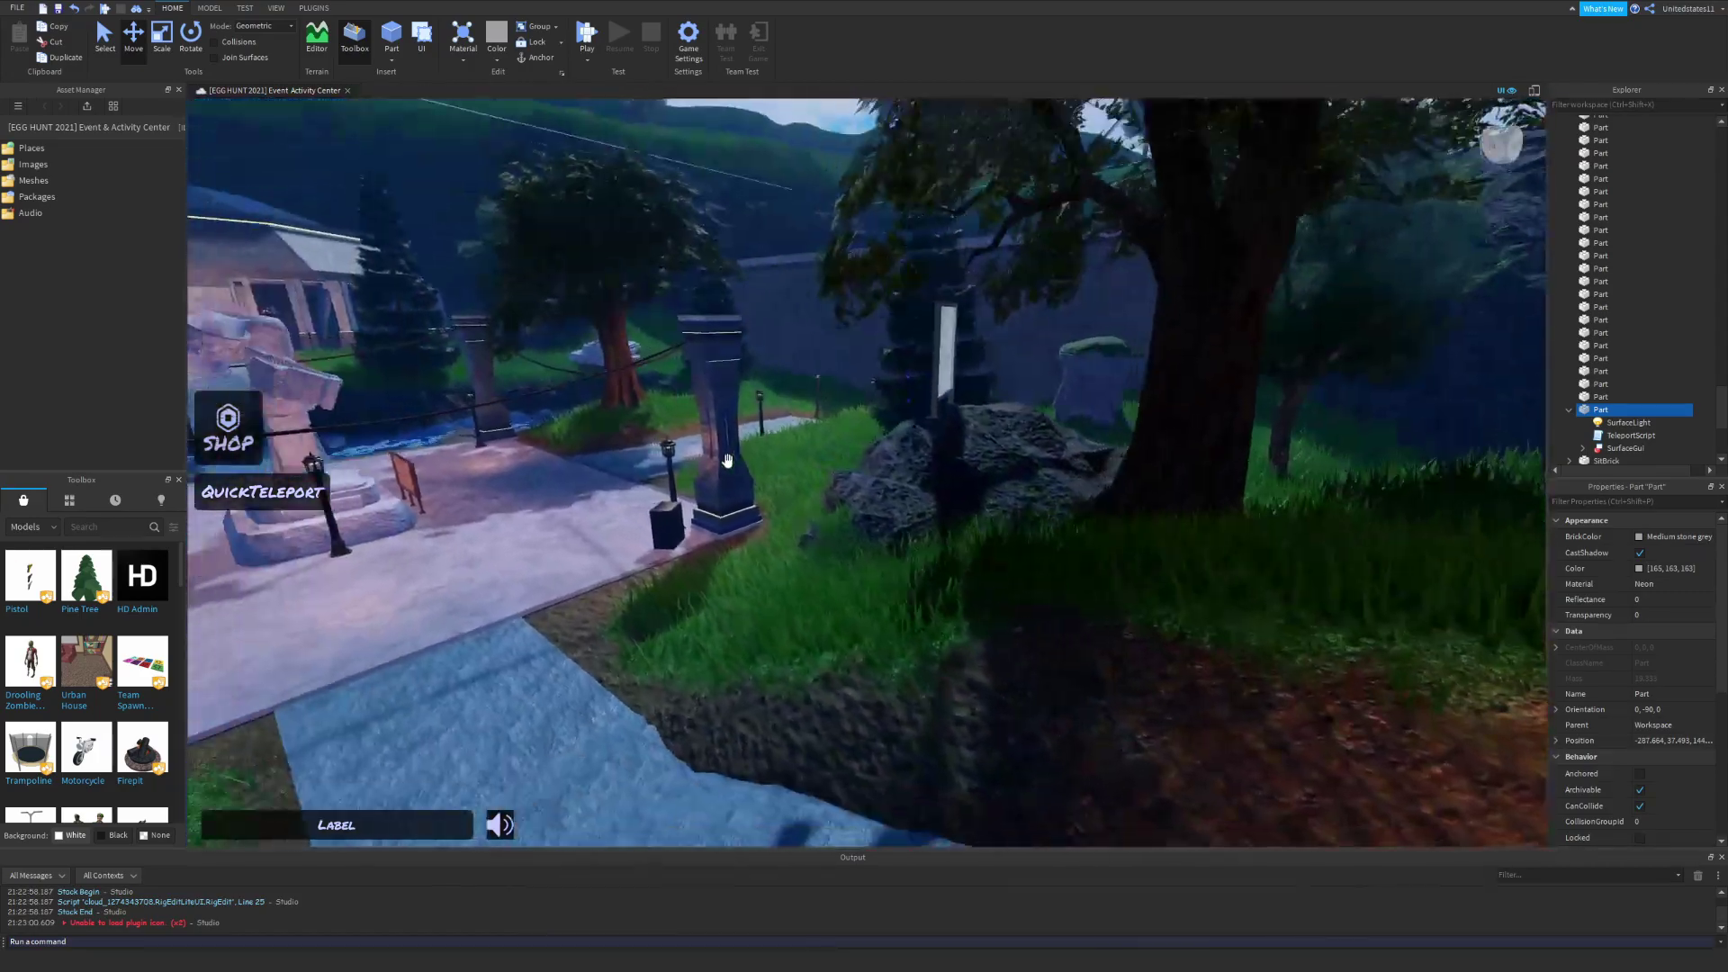
# - Select the white portal part beside the path and focus the view on it
pyautogui.press('w')
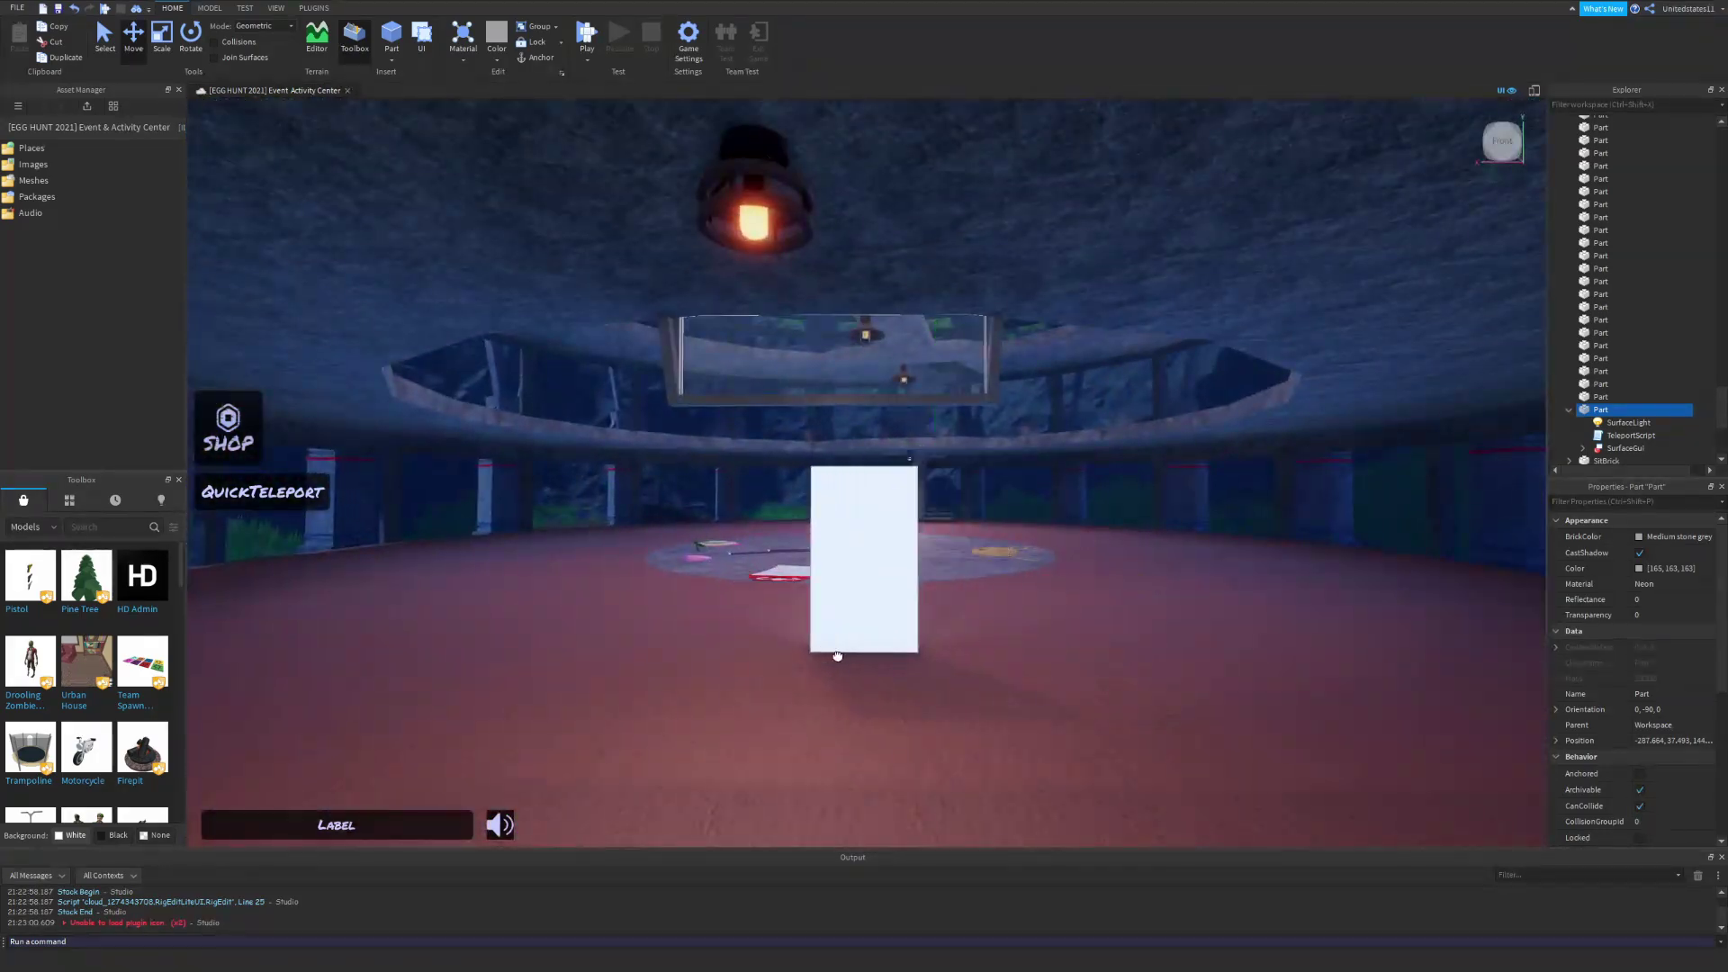
pyautogui.click(837, 657)
pyautogui.moveTo(864, 541)
pyautogui.mouseDown()
pyautogui.moveTo(894, 707)
pyautogui.moveTo(968, 612)
pyautogui.moveTo(936, 718)
pyautogui.moveTo(875, 617)
pyautogui.mouseUp()
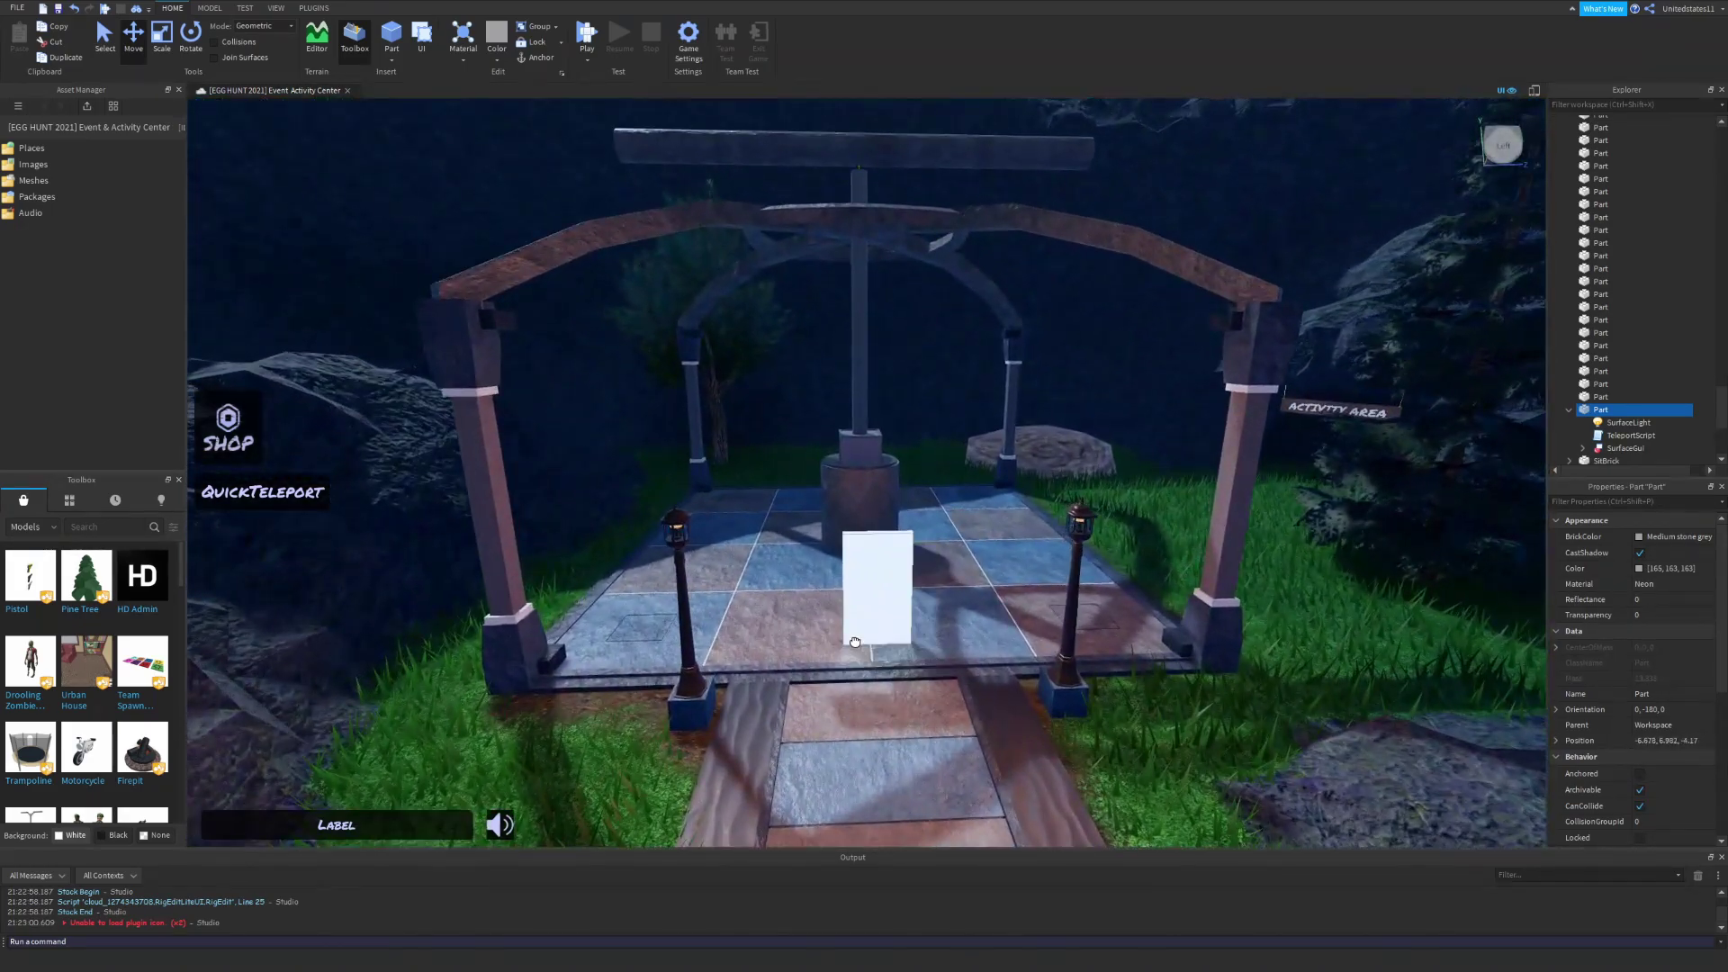
pyautogui.click(876, 617)
pyautogui.press('f')
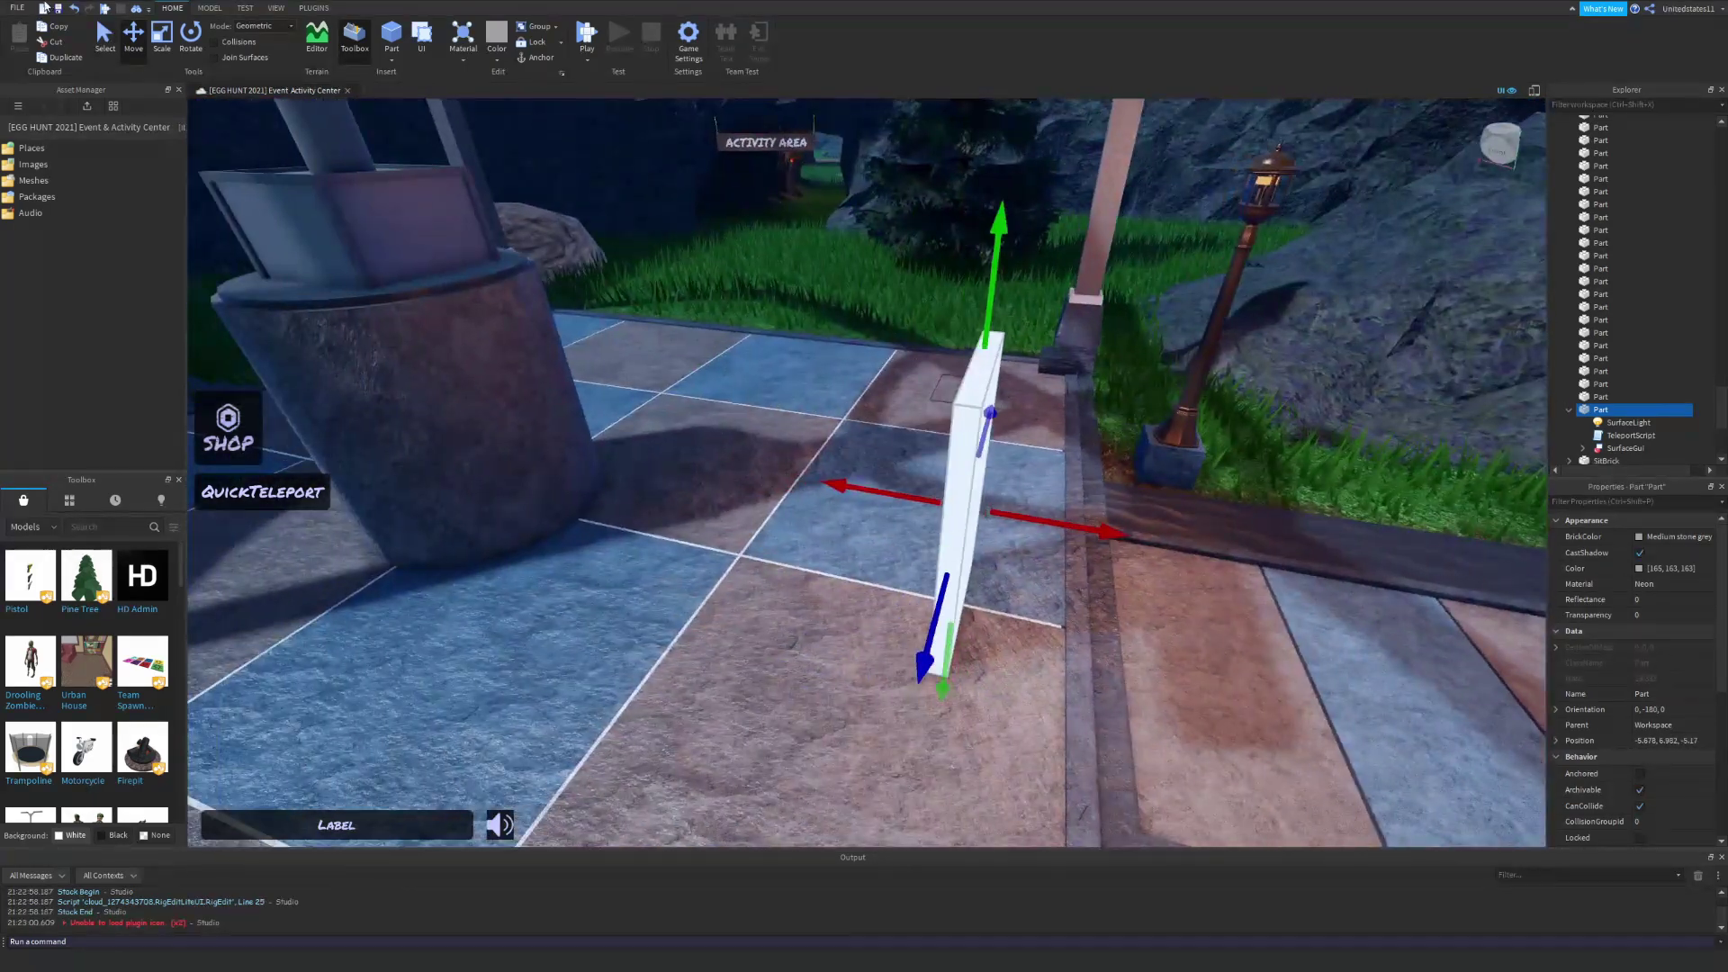
# - Publish the place to Roblox, then orbit around the white part and gate
pyautogui.click(18, 9)
pyautogui.click(89, 170)
pyautogui.moveTo(638, 362); pyautogui.dragTo(627, 367)
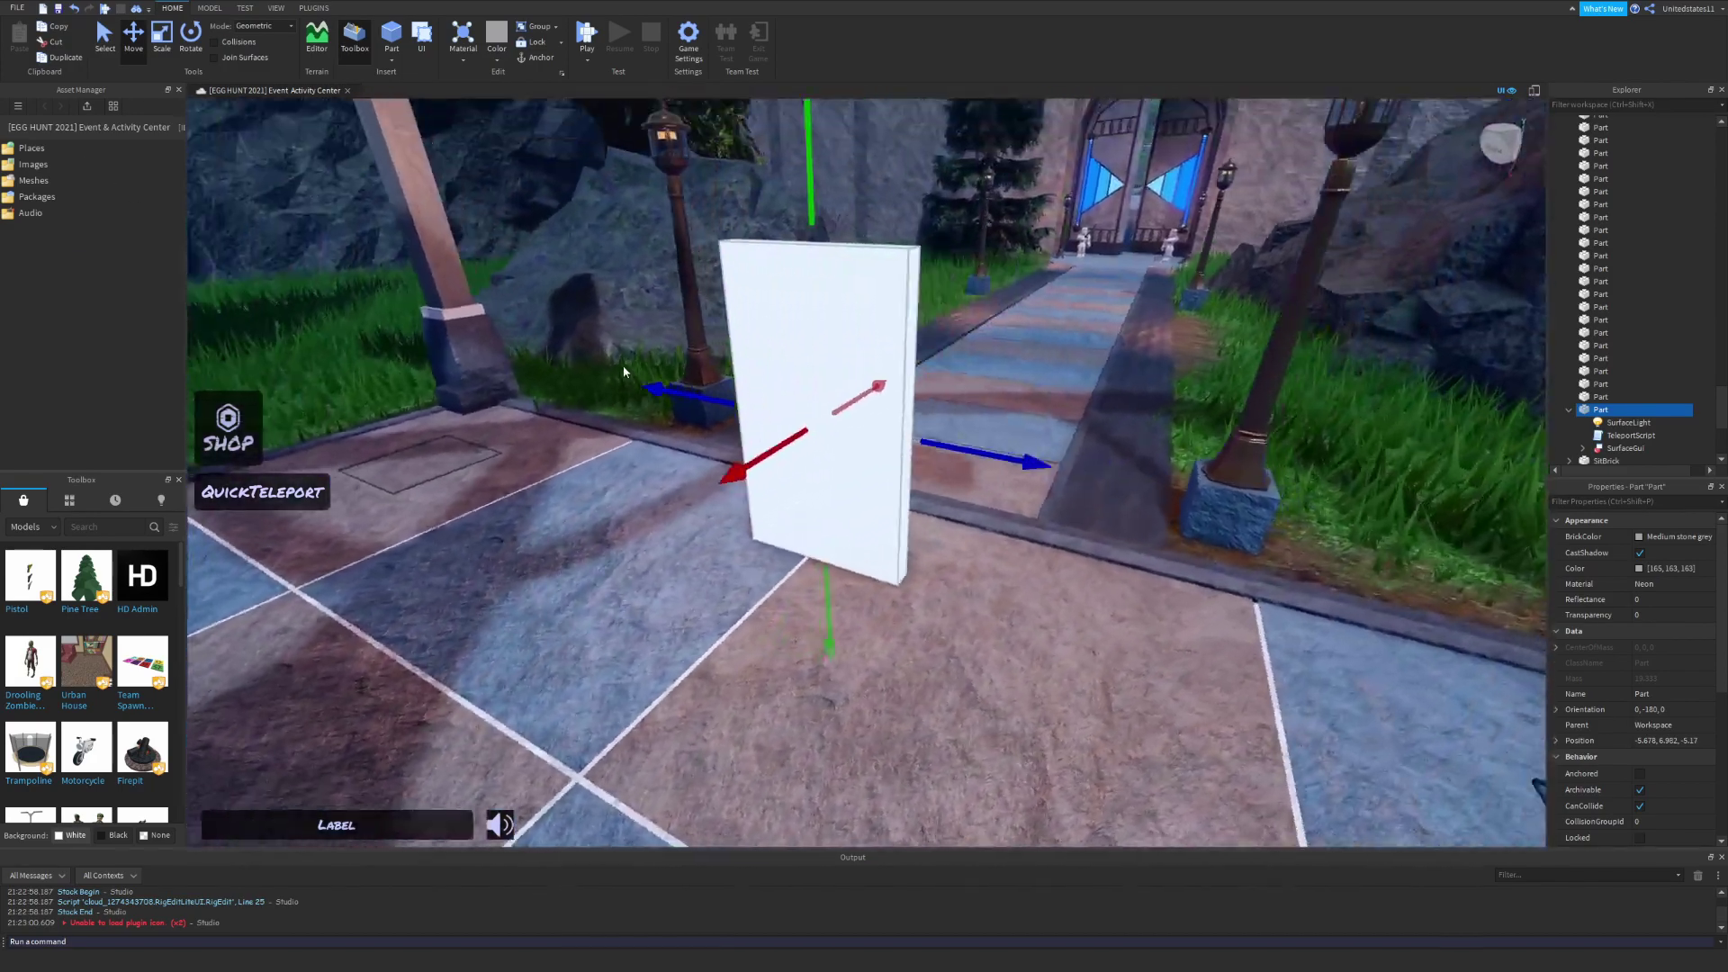
pyautogui.rightClick(624, 371)
pyautogui.moveTo(536, 617); pyautogui.dragTo(712, 579)
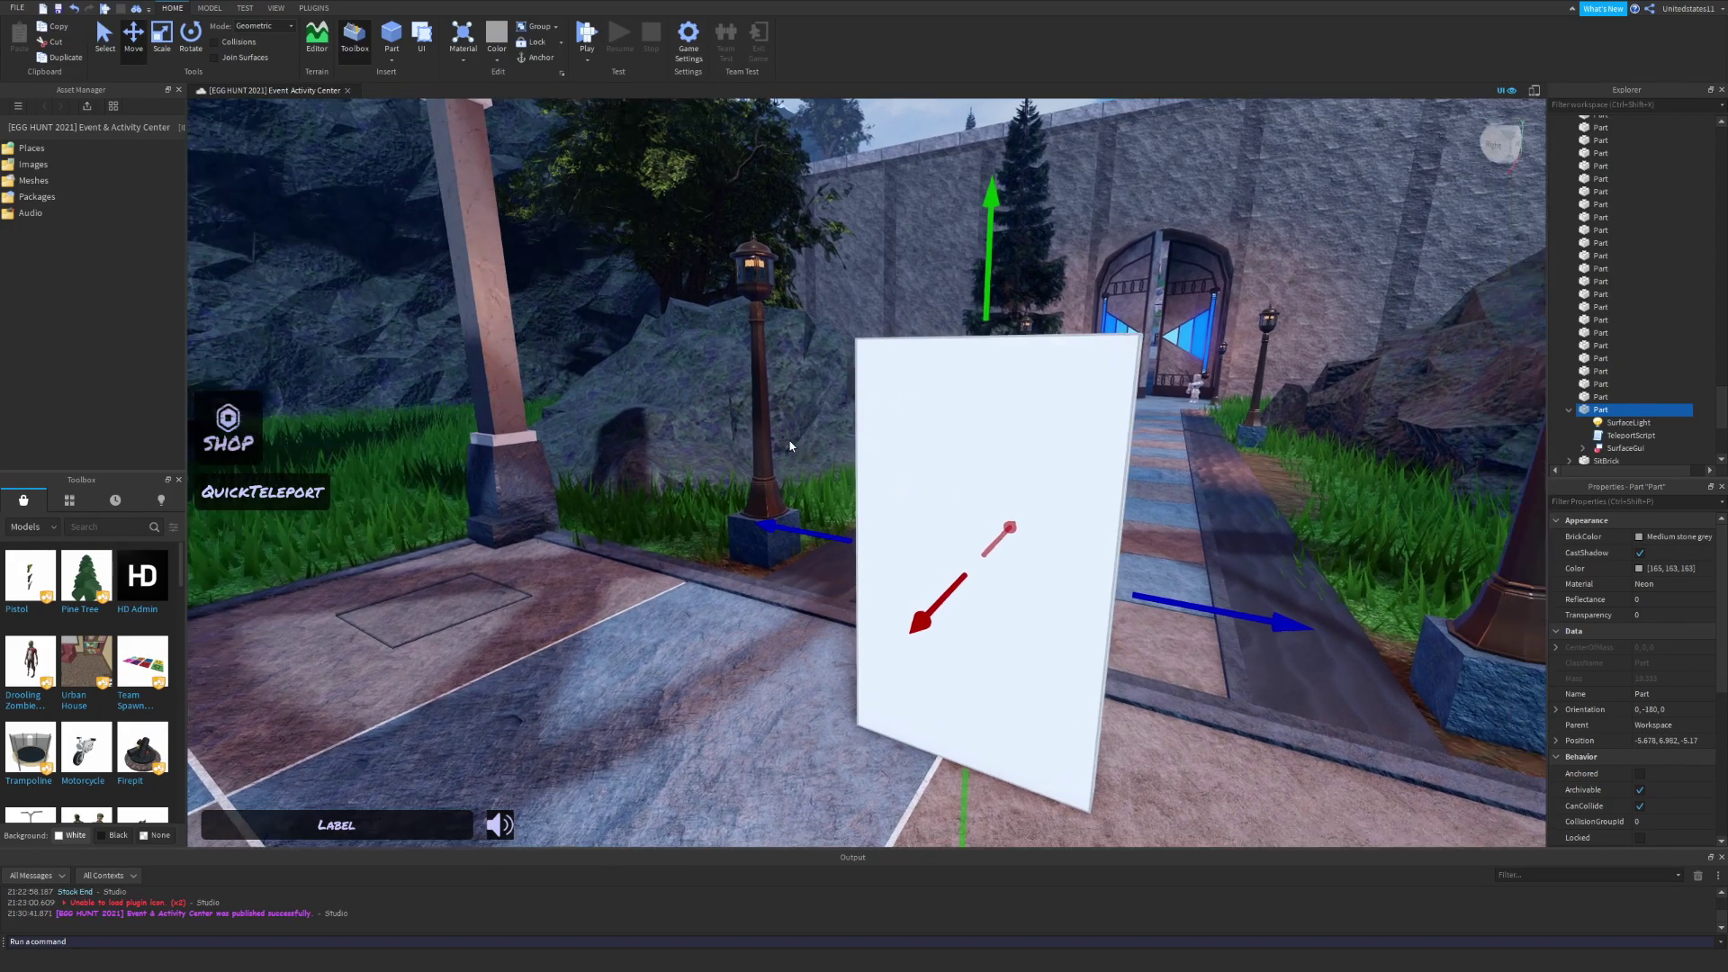
pyautogui.moveTo(789, 438); pyautogui.dragTo(816, 481)
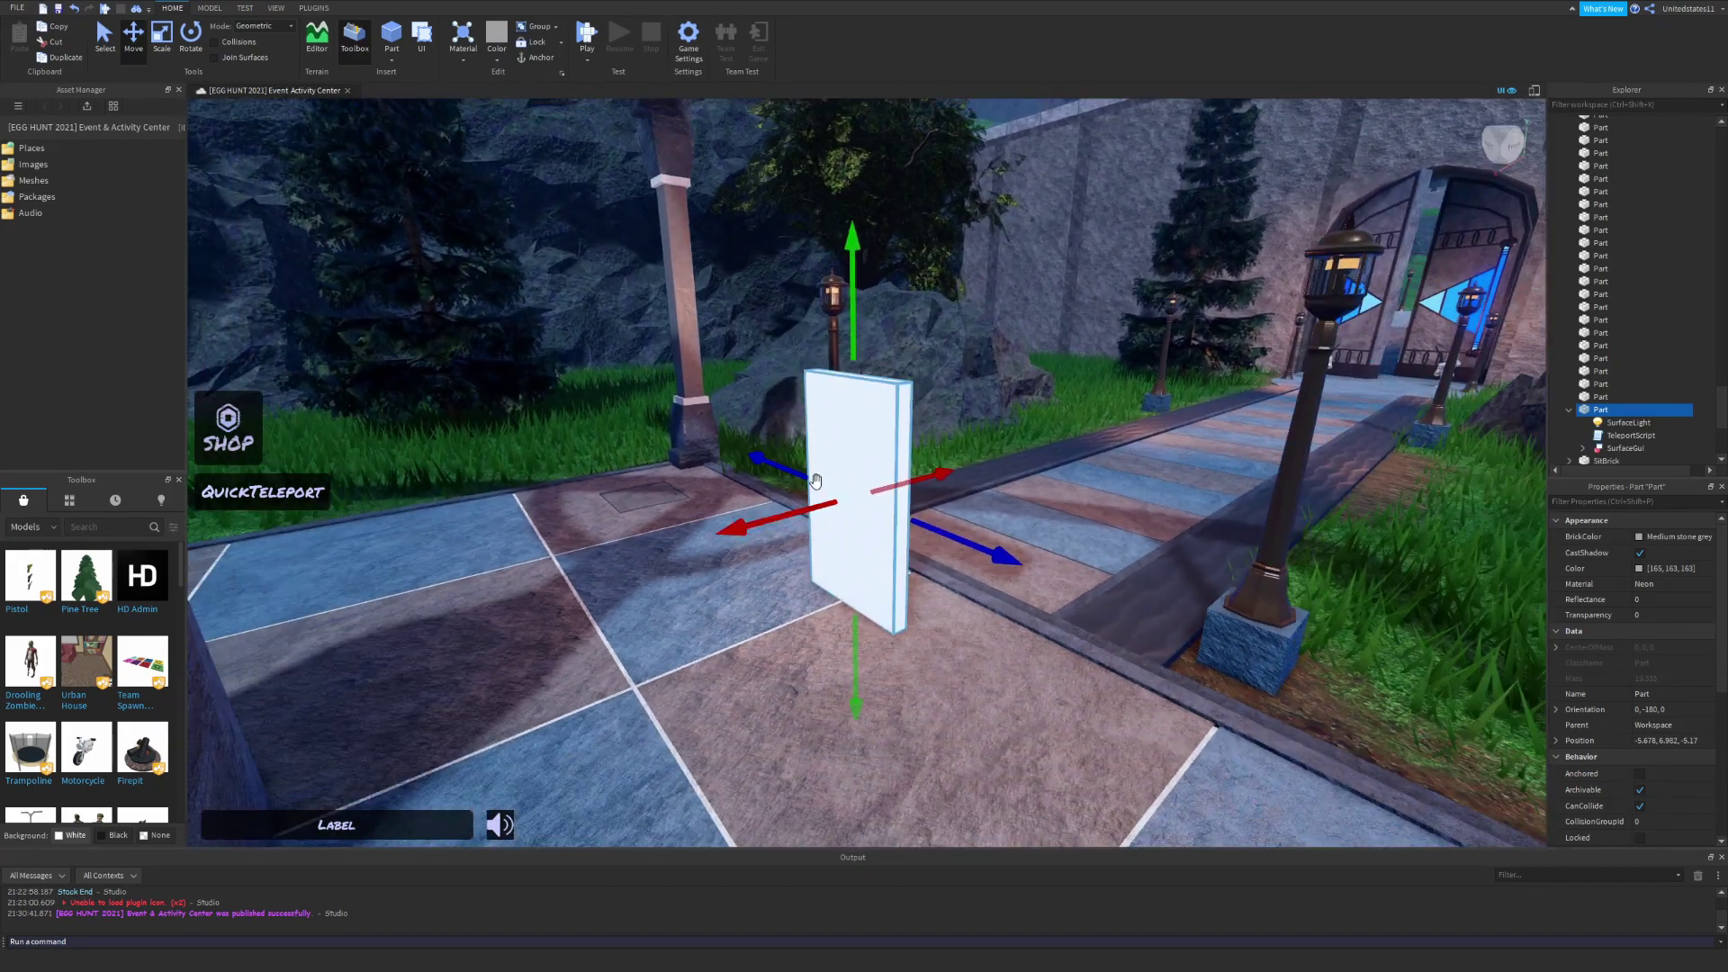
pyautogui.scroll(2, 816, 480)
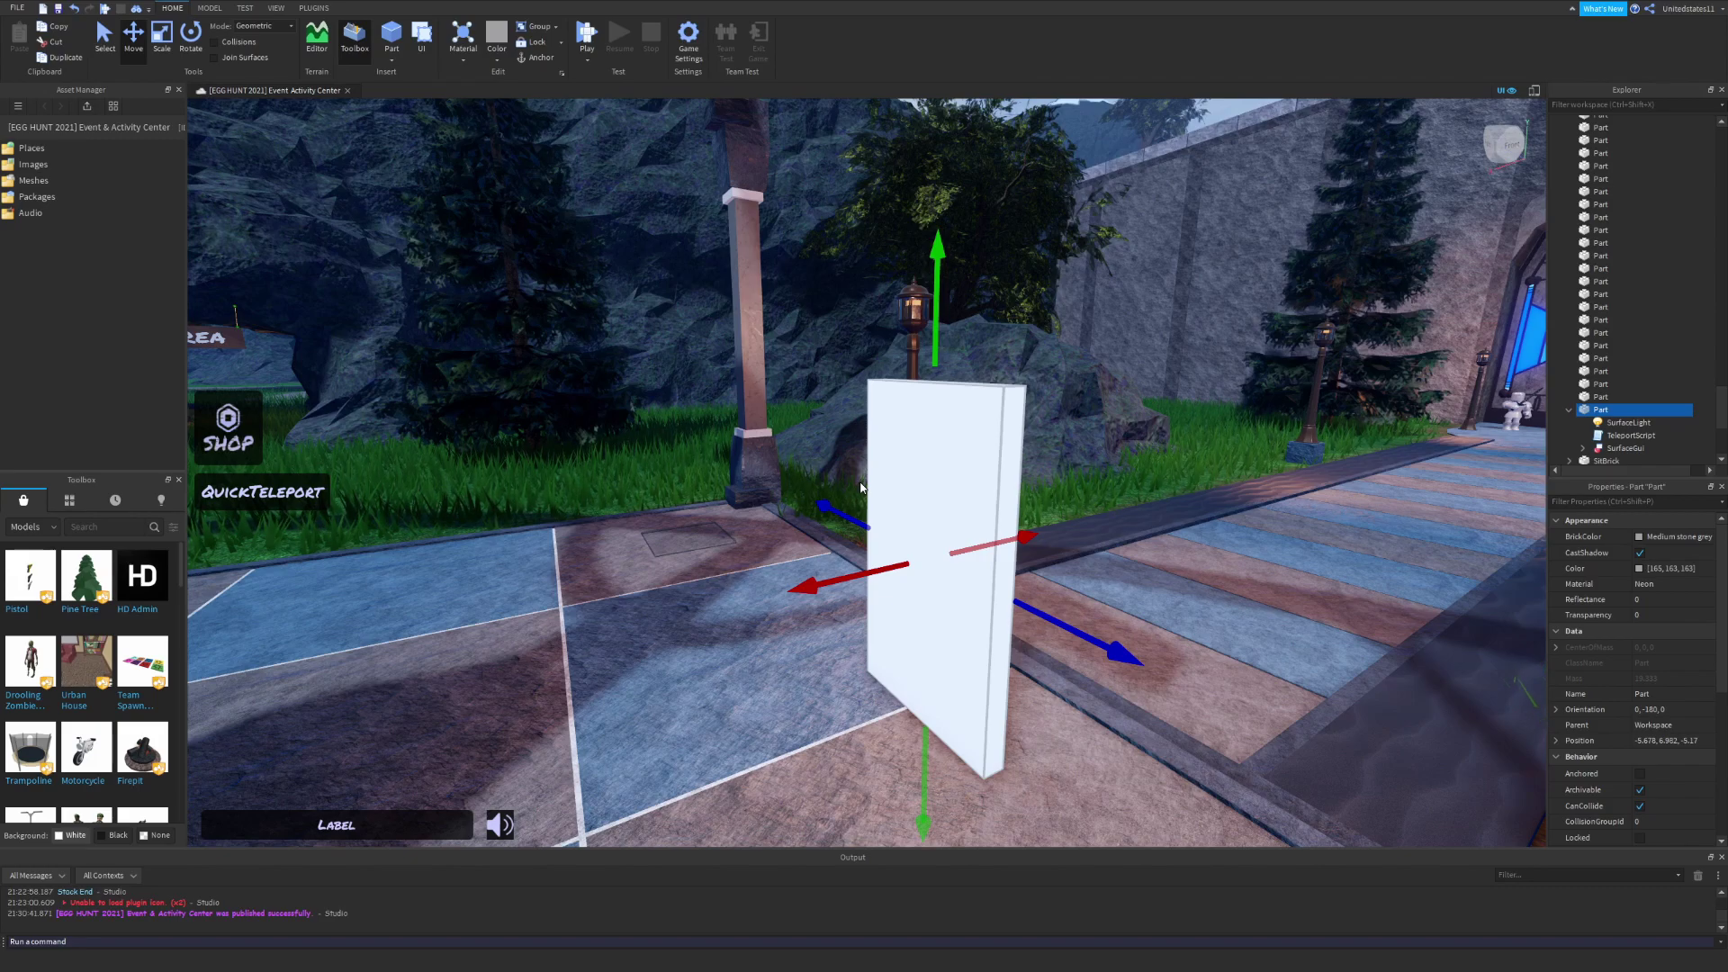
pyautogui.press('w')
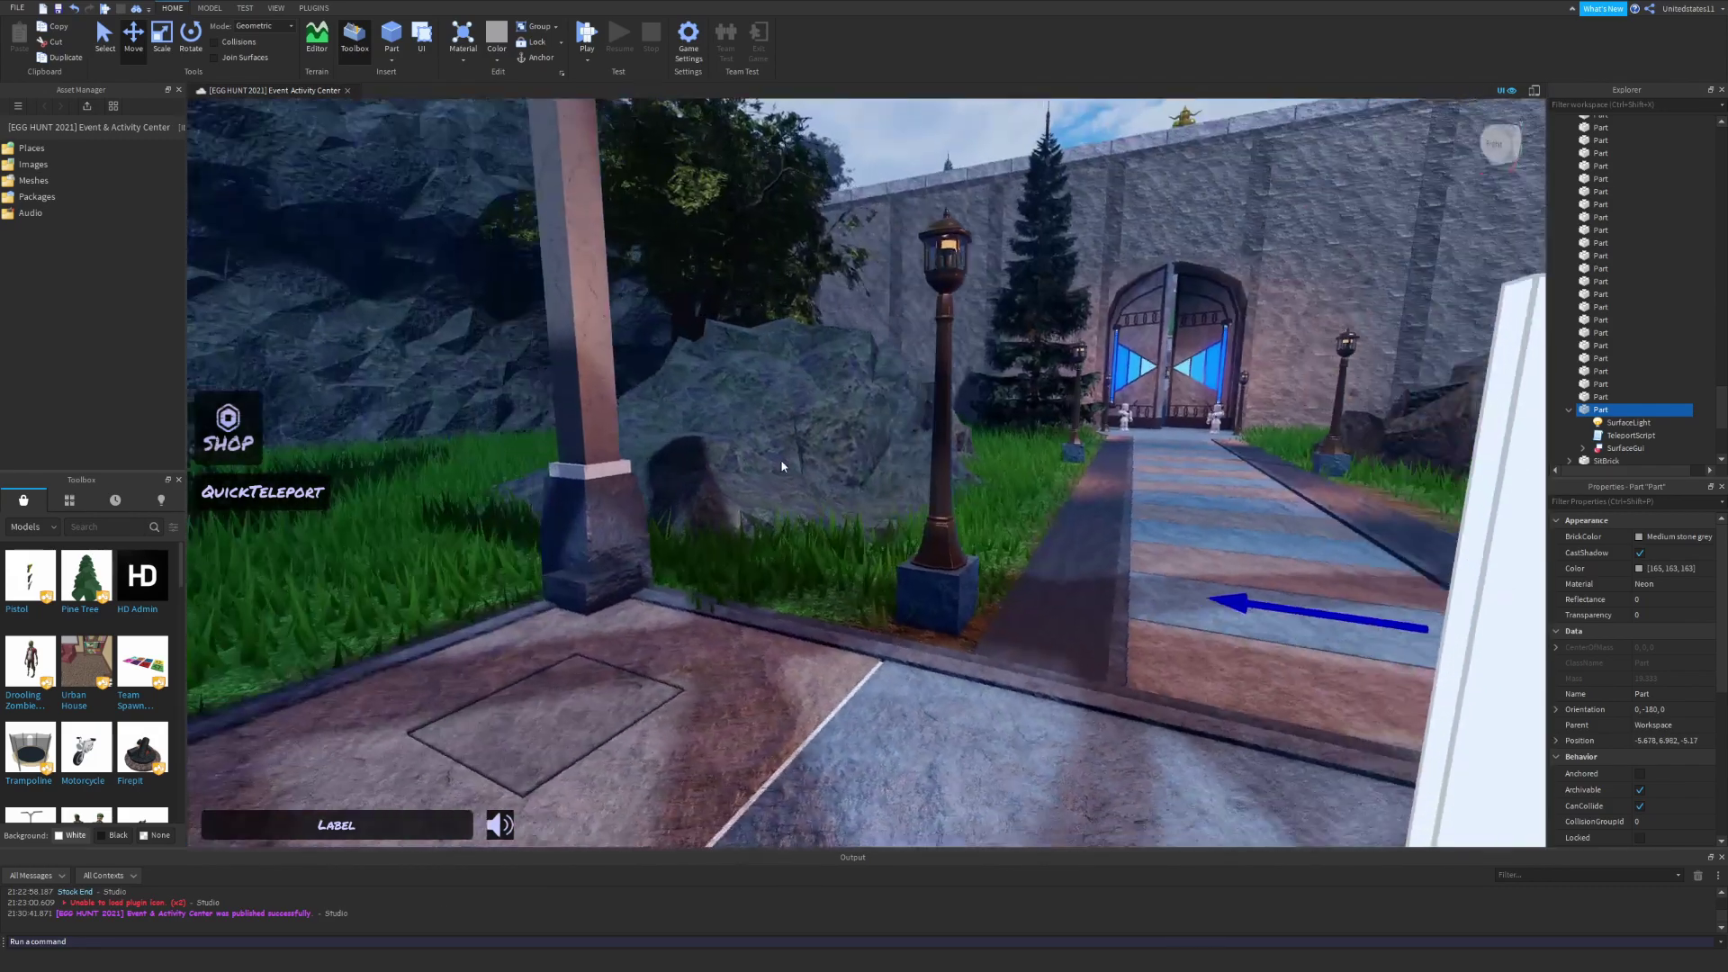
pyautogui.press('w')
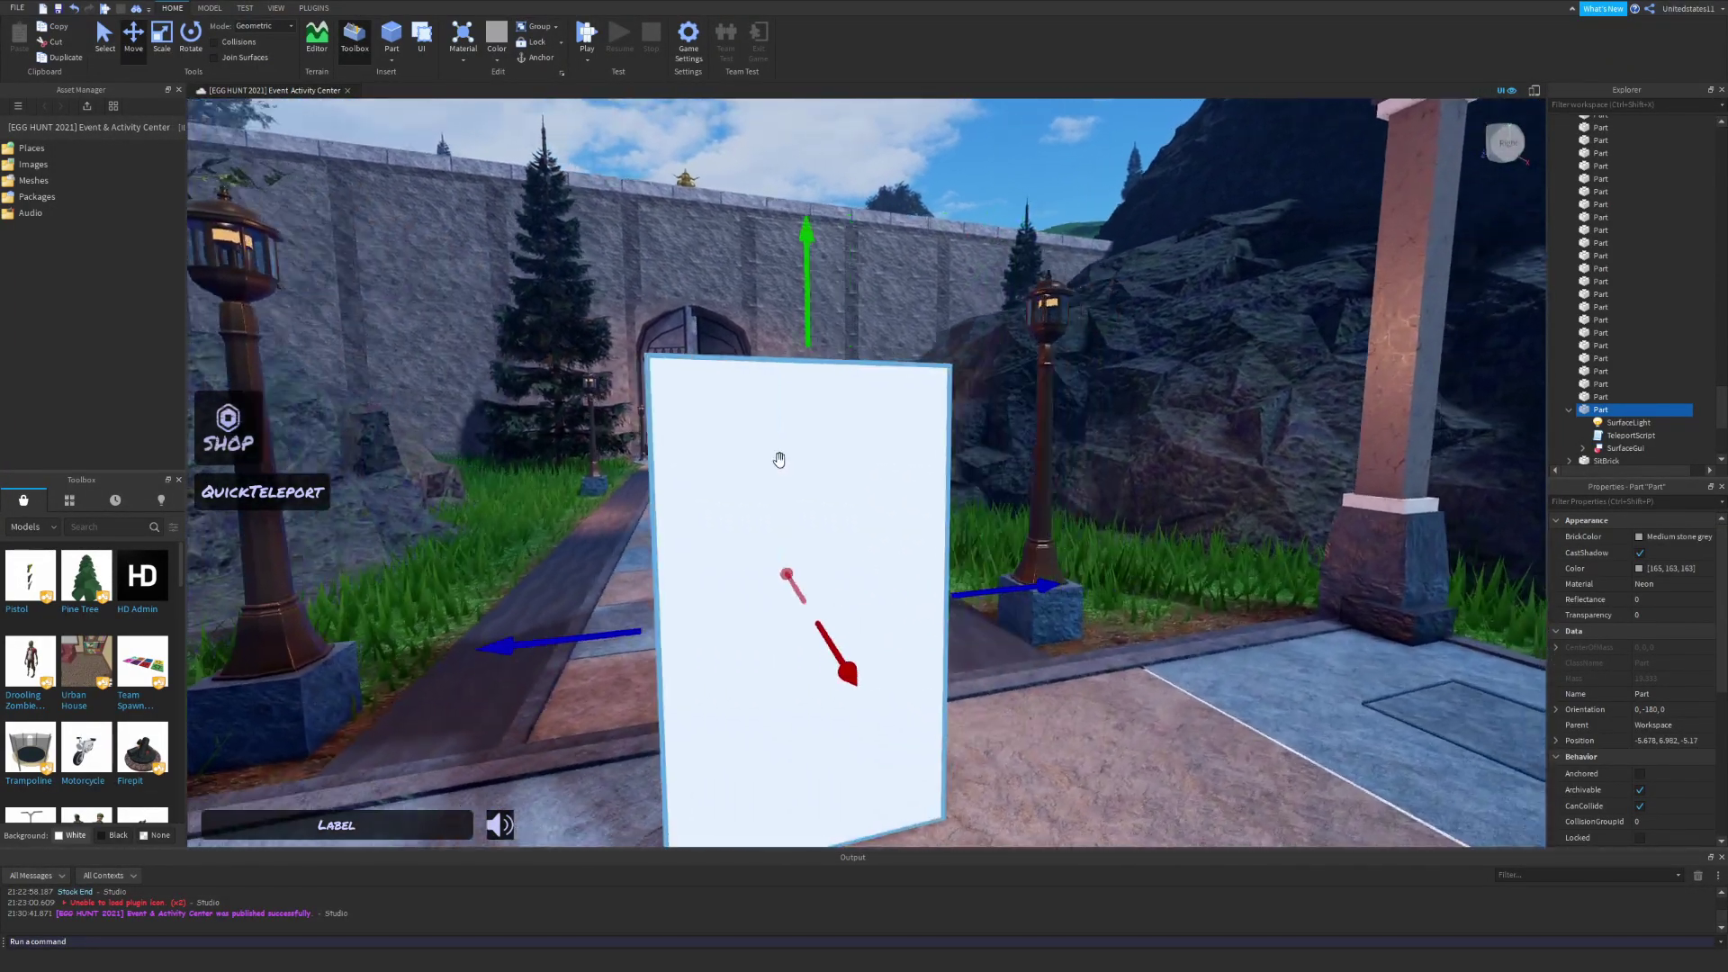
pyautogui.press('s')
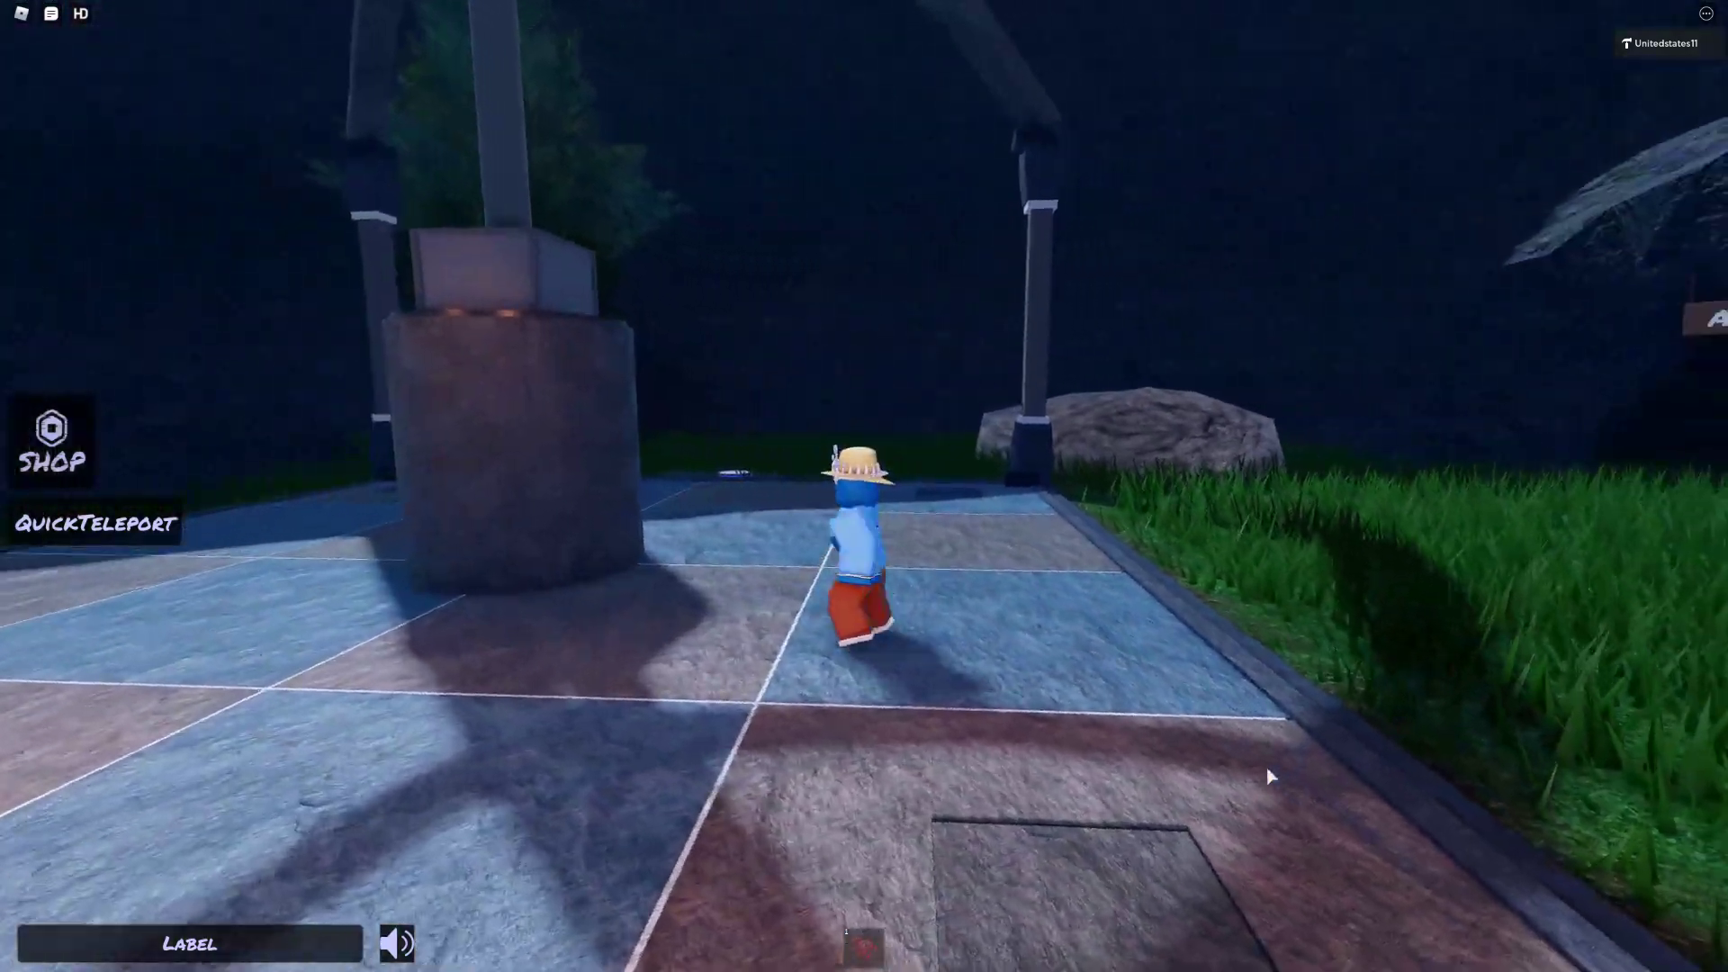
# - Walk the character across the plaza past the white panel, turning toward the gate
pyautogui.press('w')
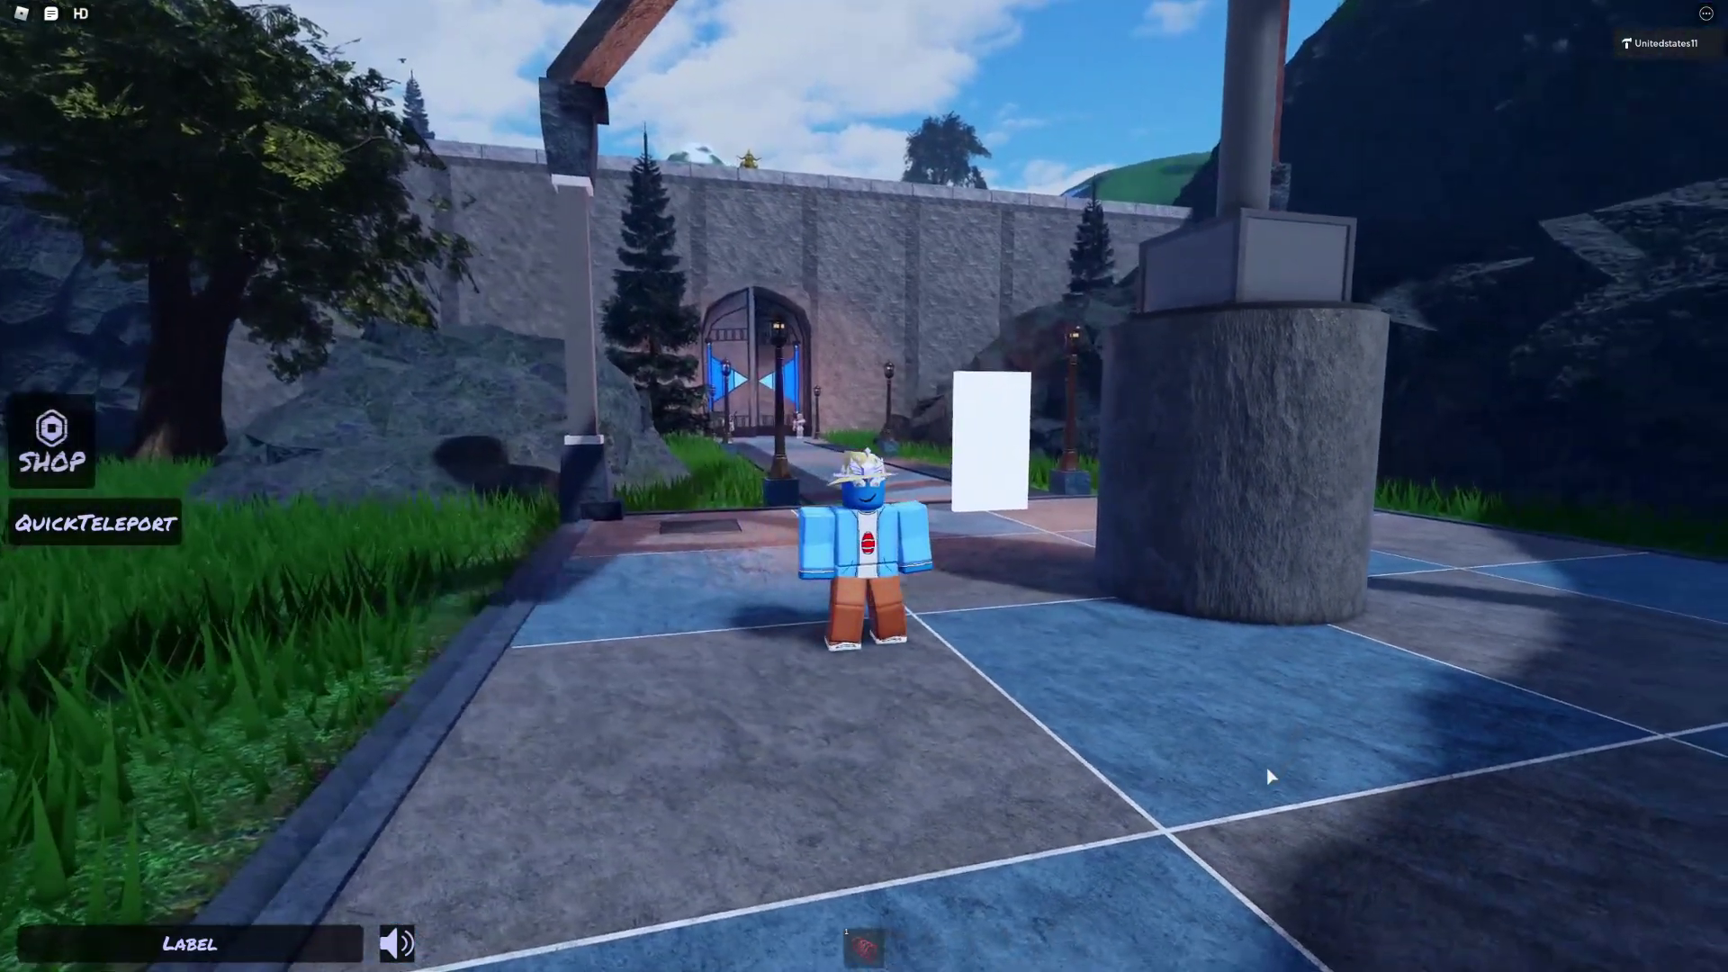
pyautogui.press('s')
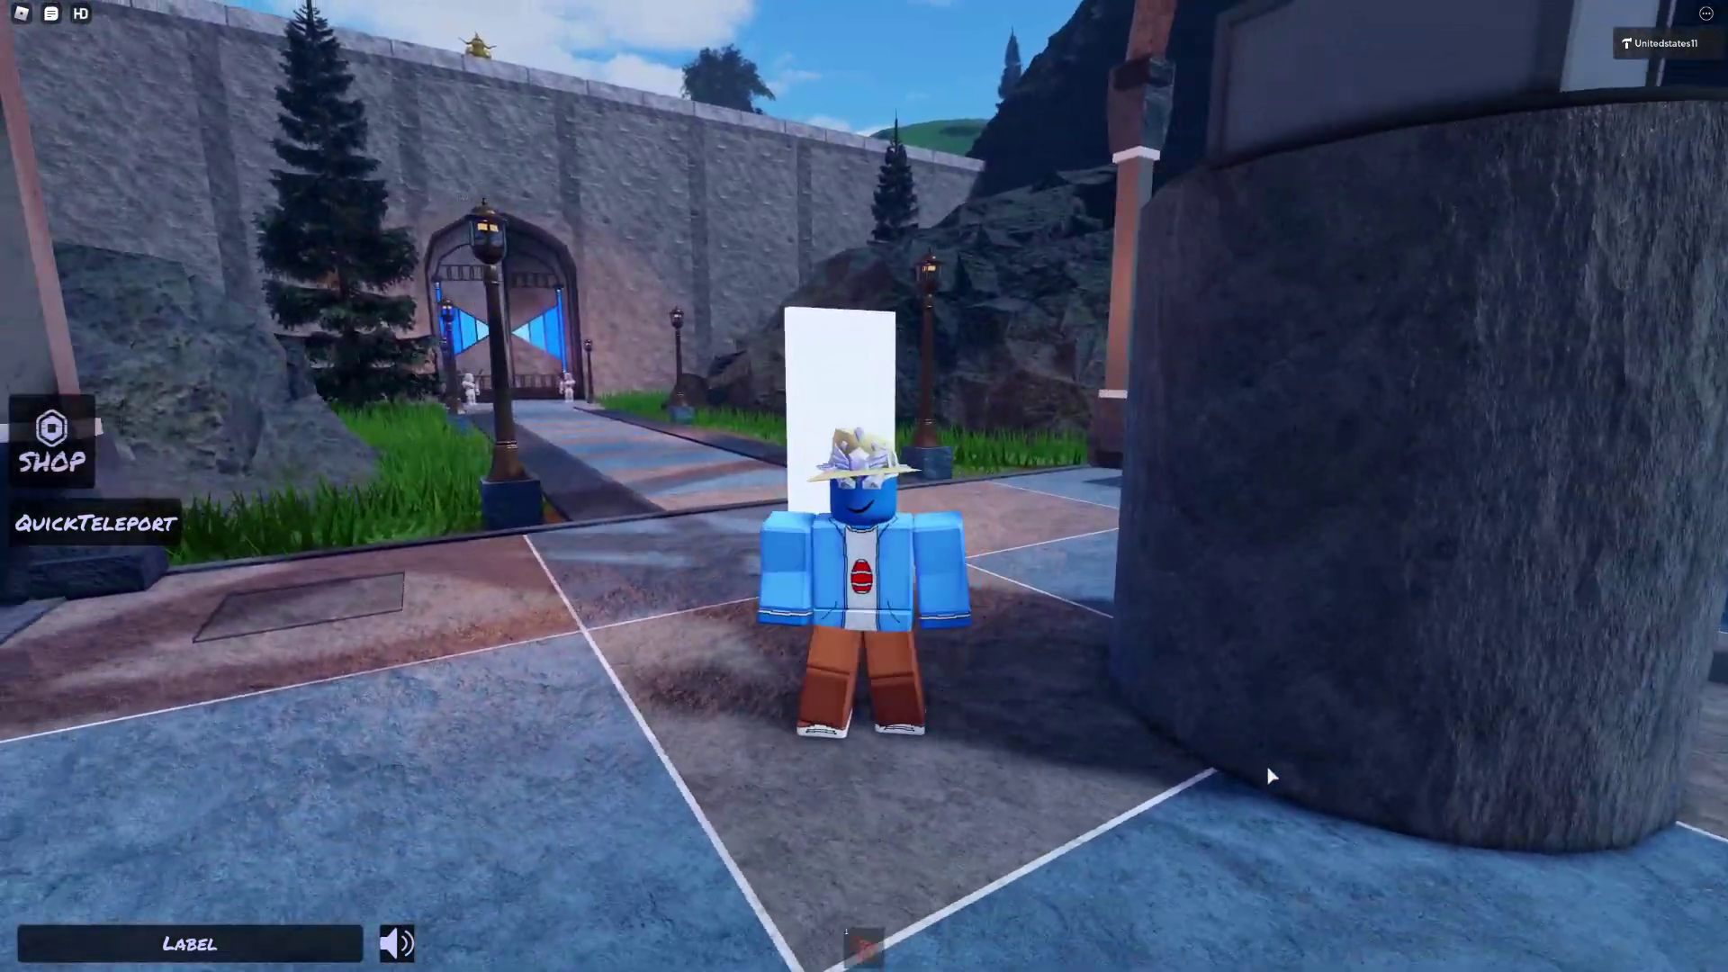
pyautogui.press('w')
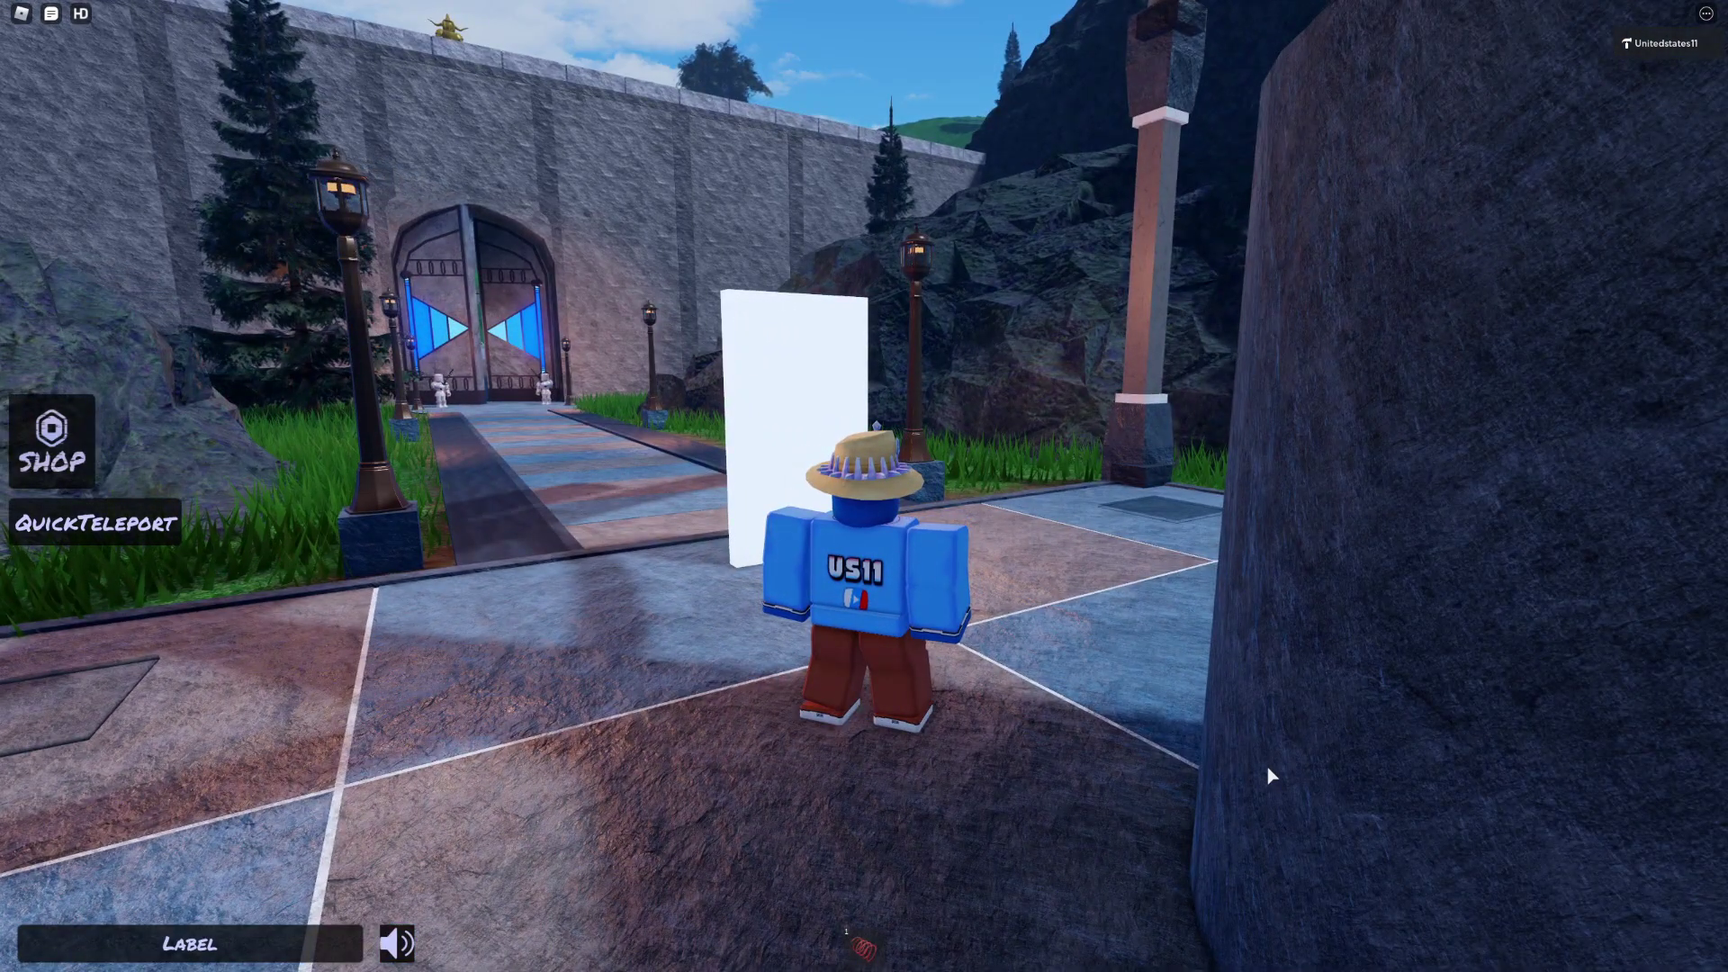
pyautogui.press('w')
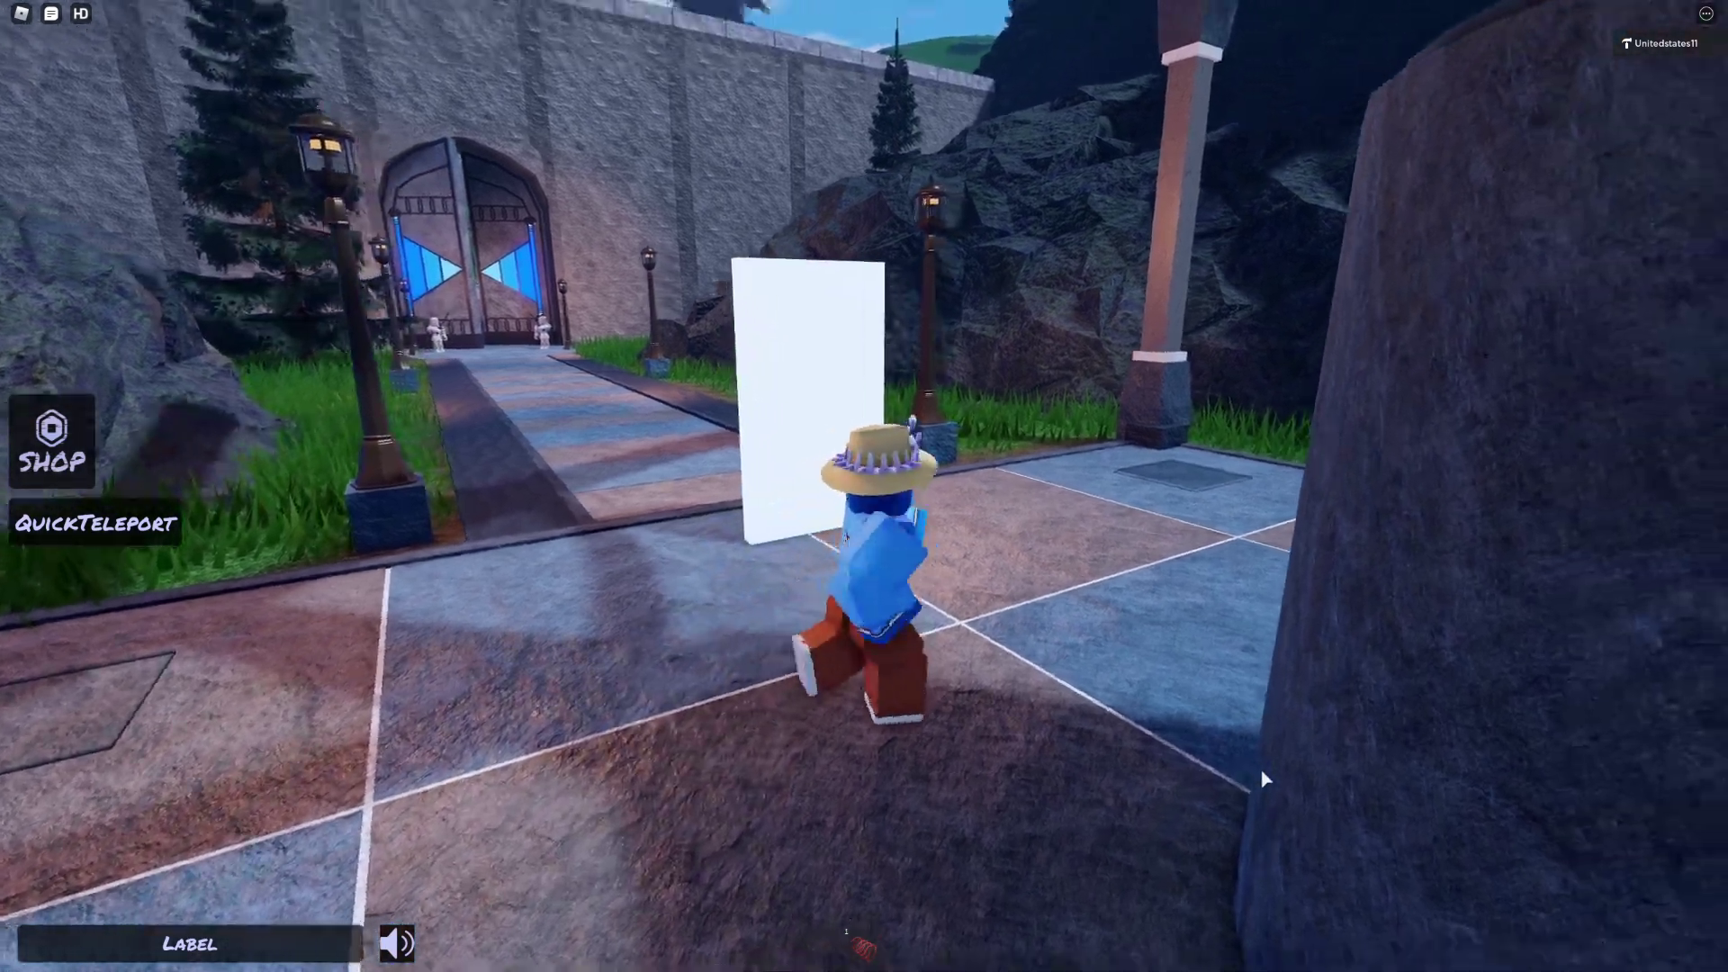
pyautogui.press('s')
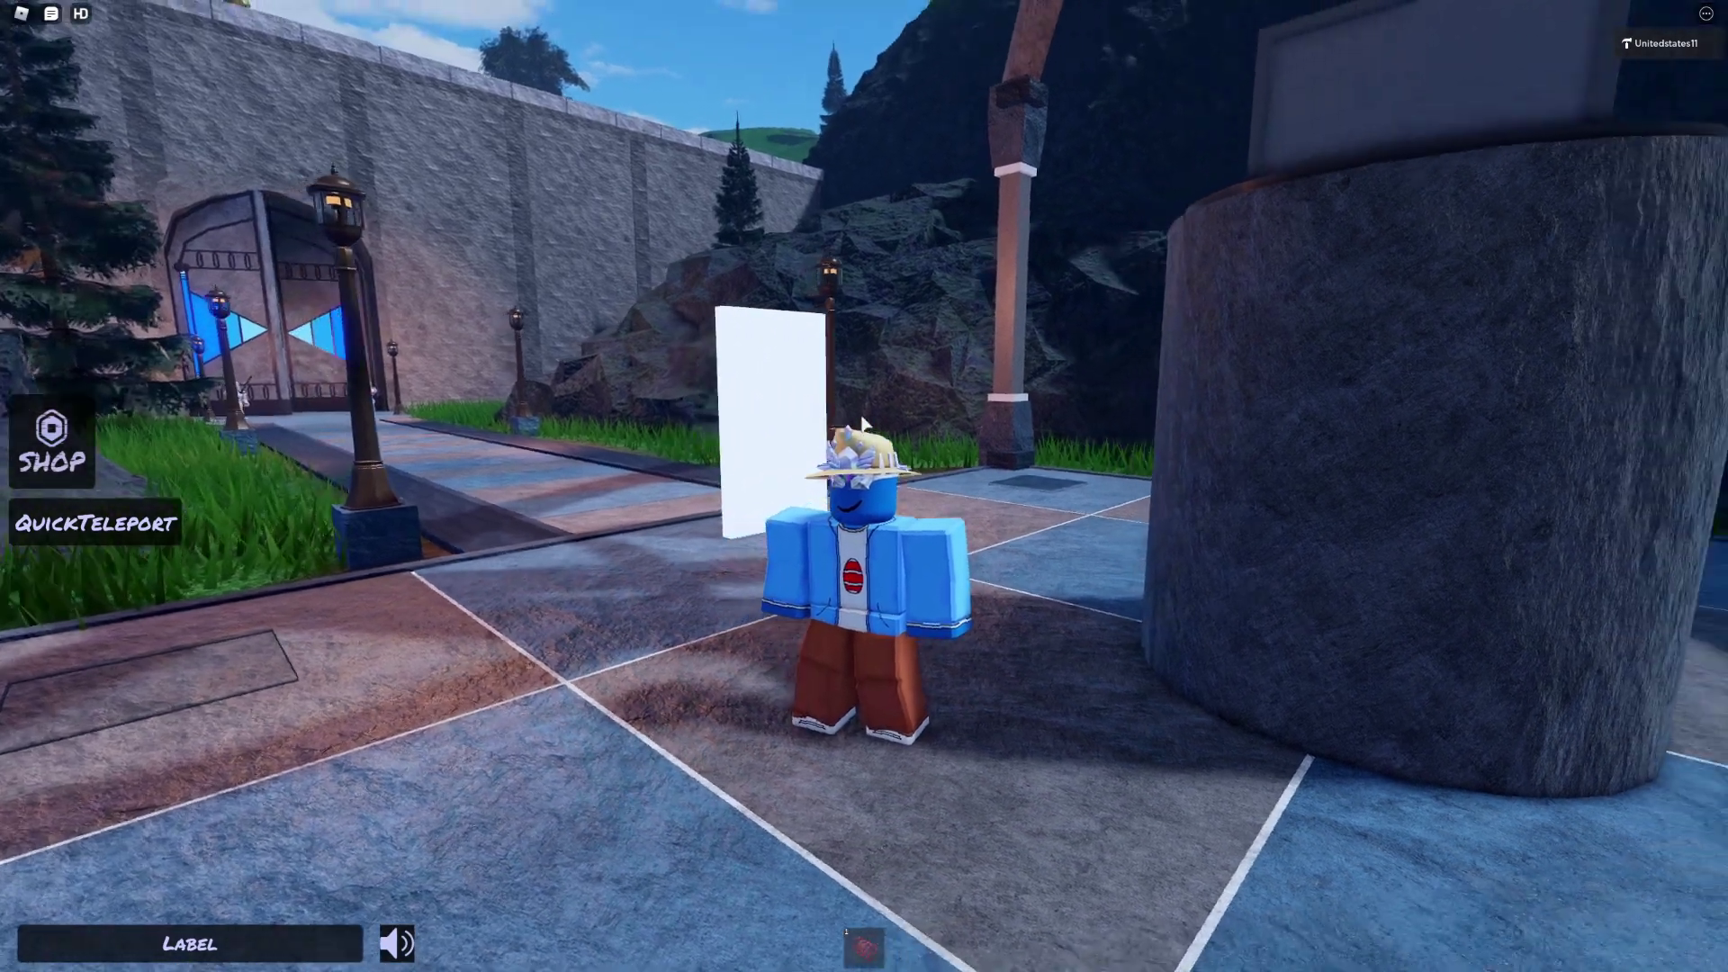
pyautogui.press('w')
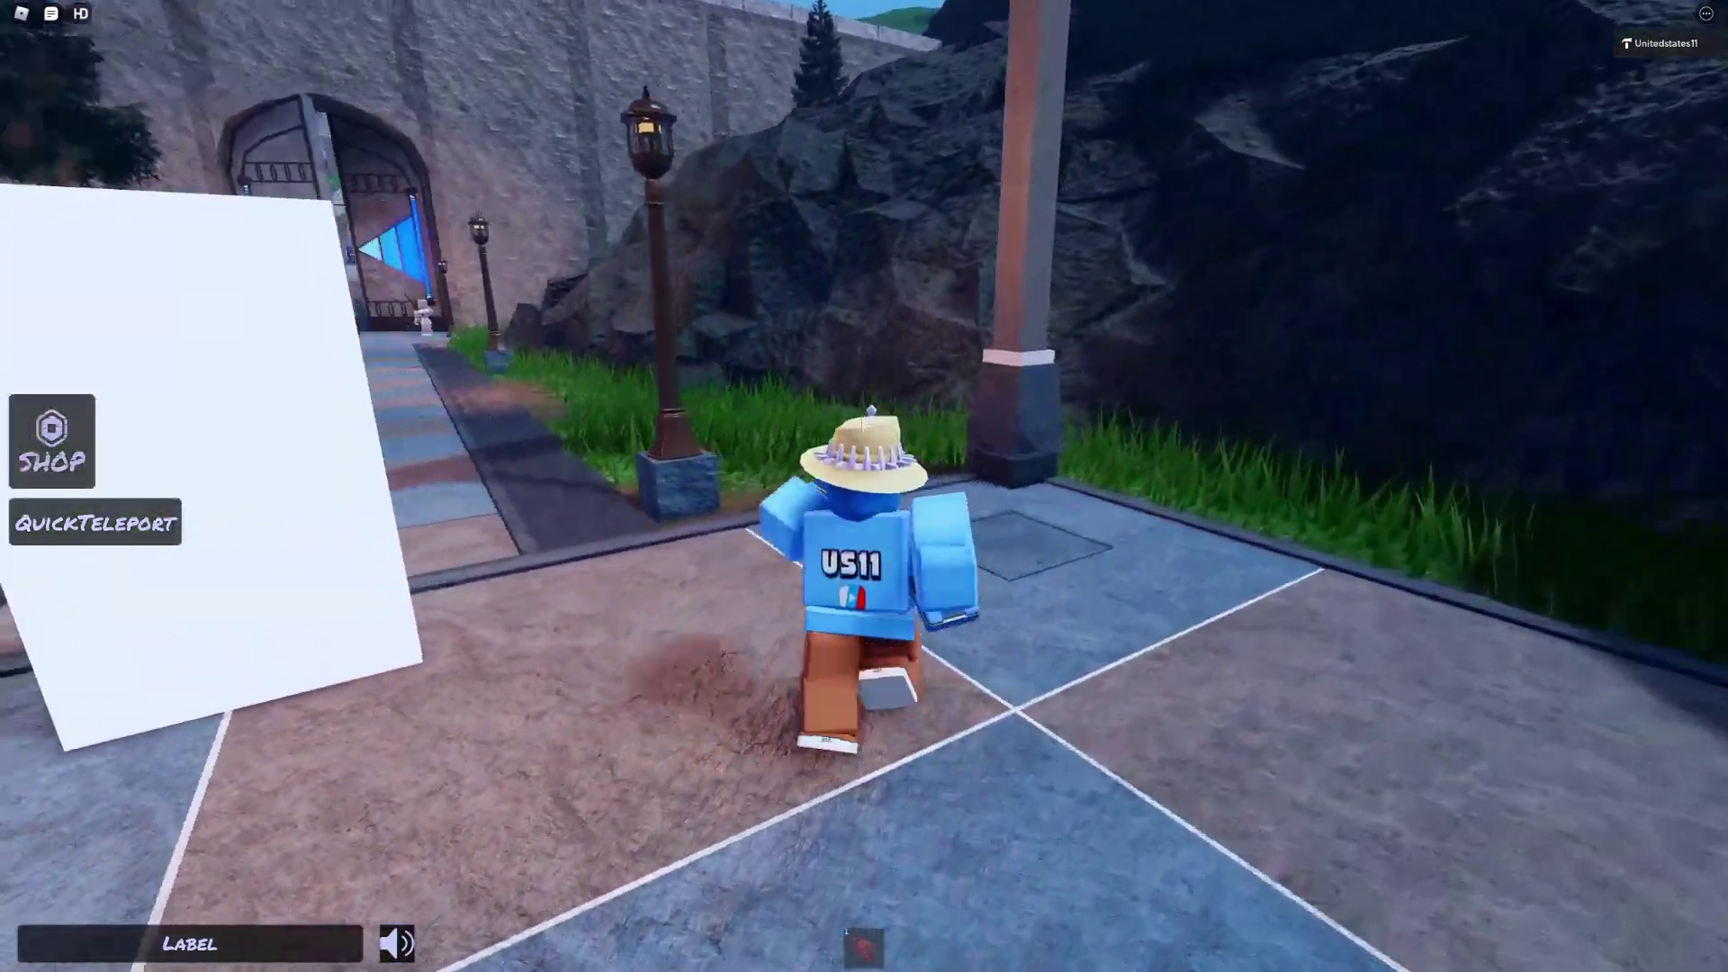
pyautogui.moveTo(871, 409); pyautogui.dragTo(867, 426)
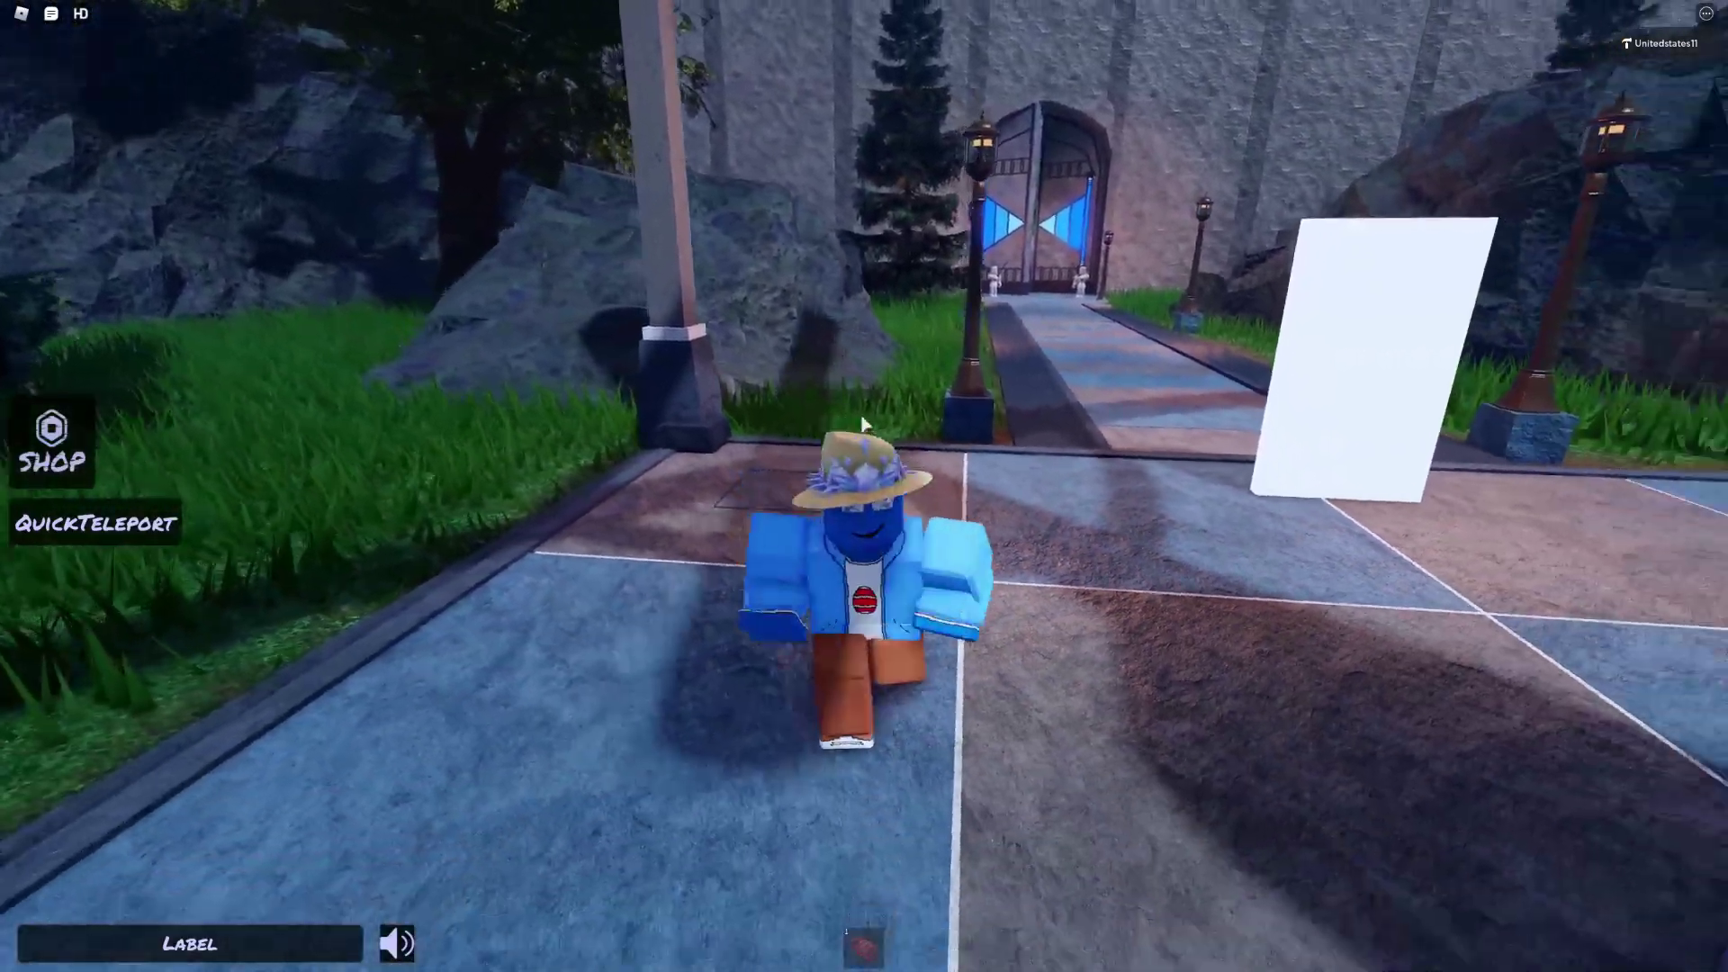
# - Walk back onto the white panel to trigger the teleport
pyautogui.press('w')
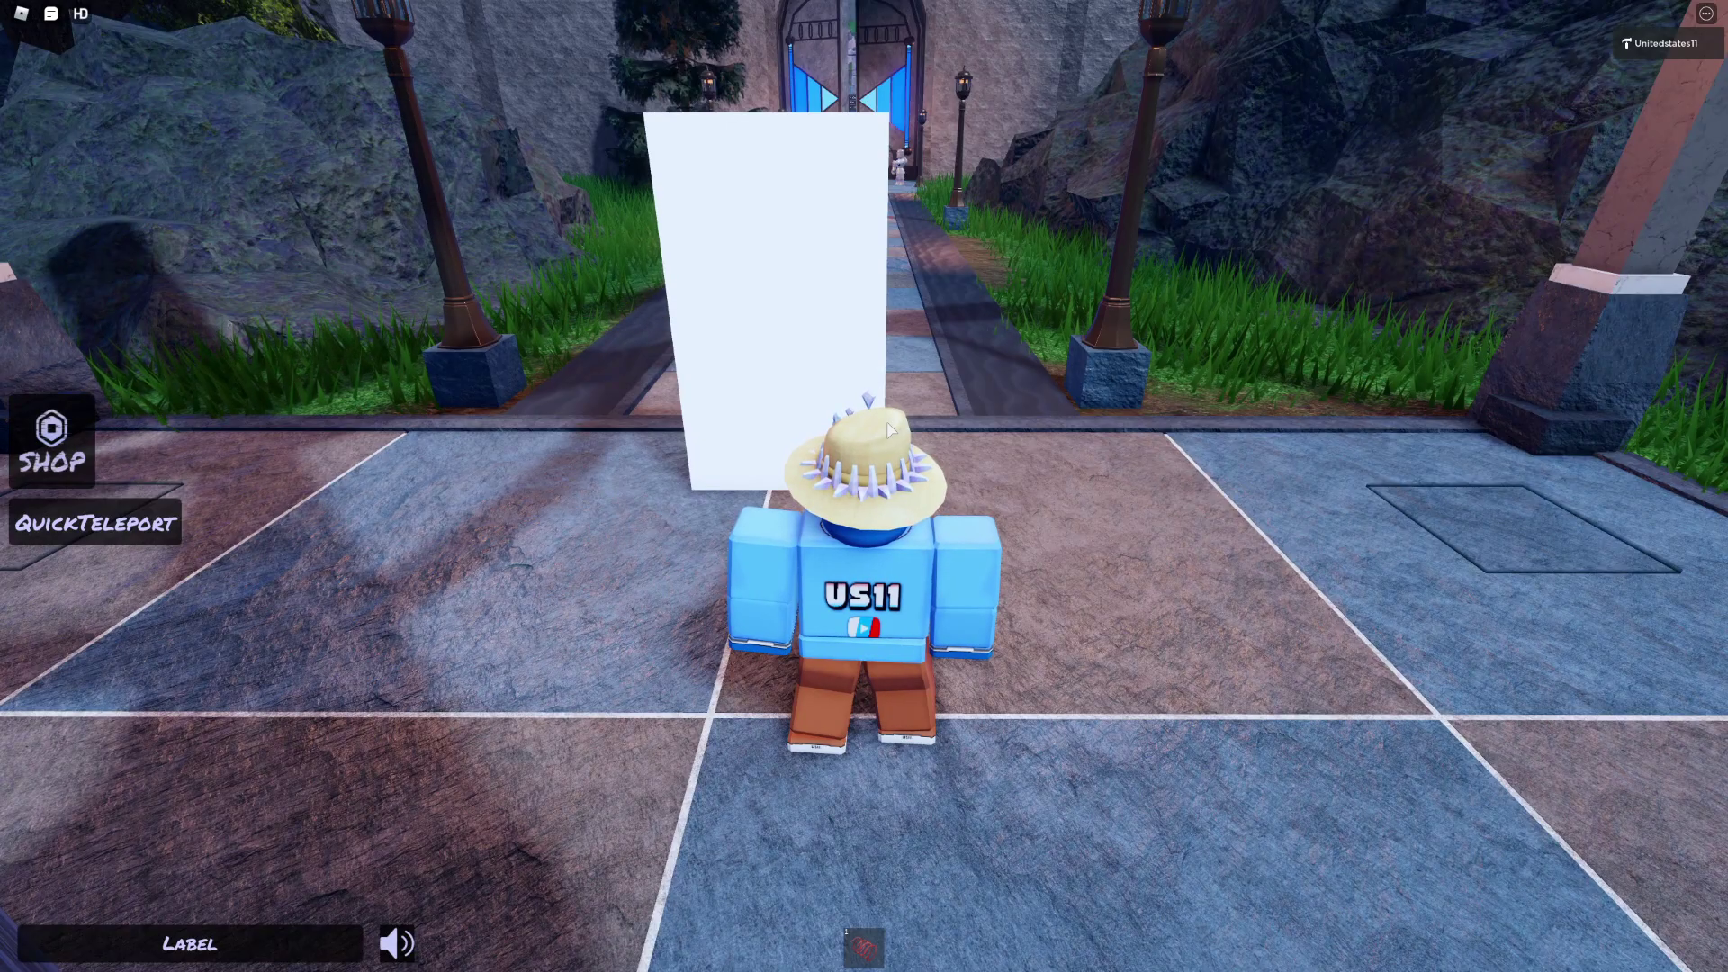
pyautogui.press('w')
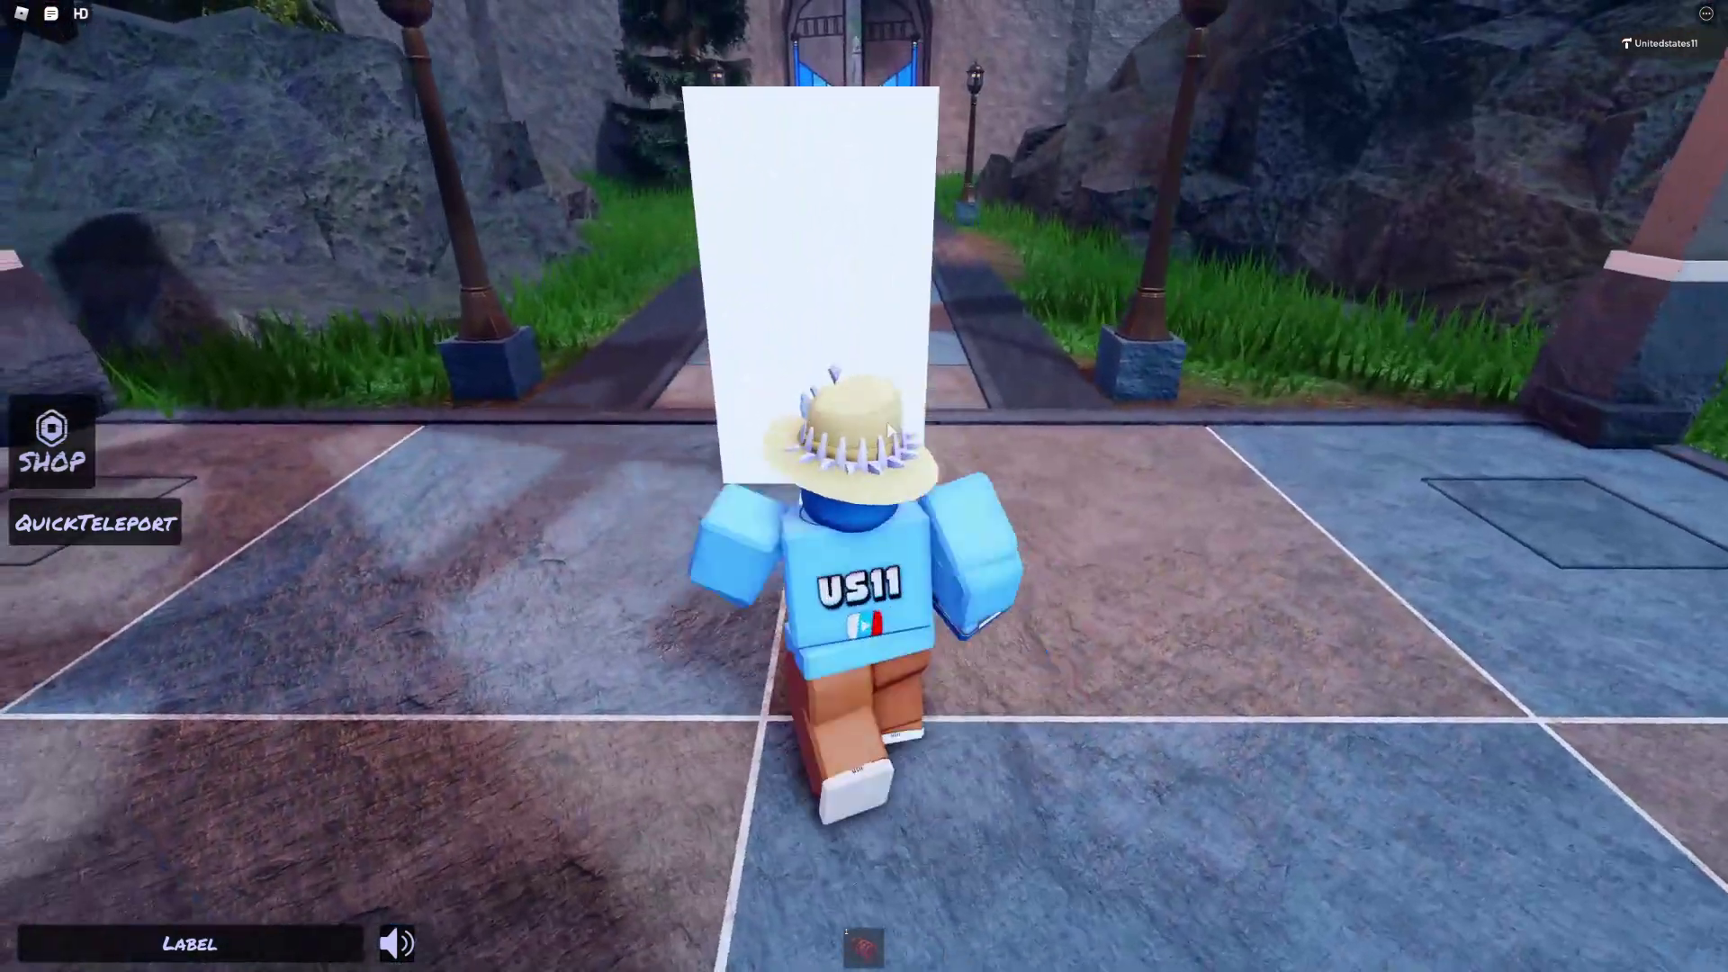
pyautogui.rightClick(888, 429)
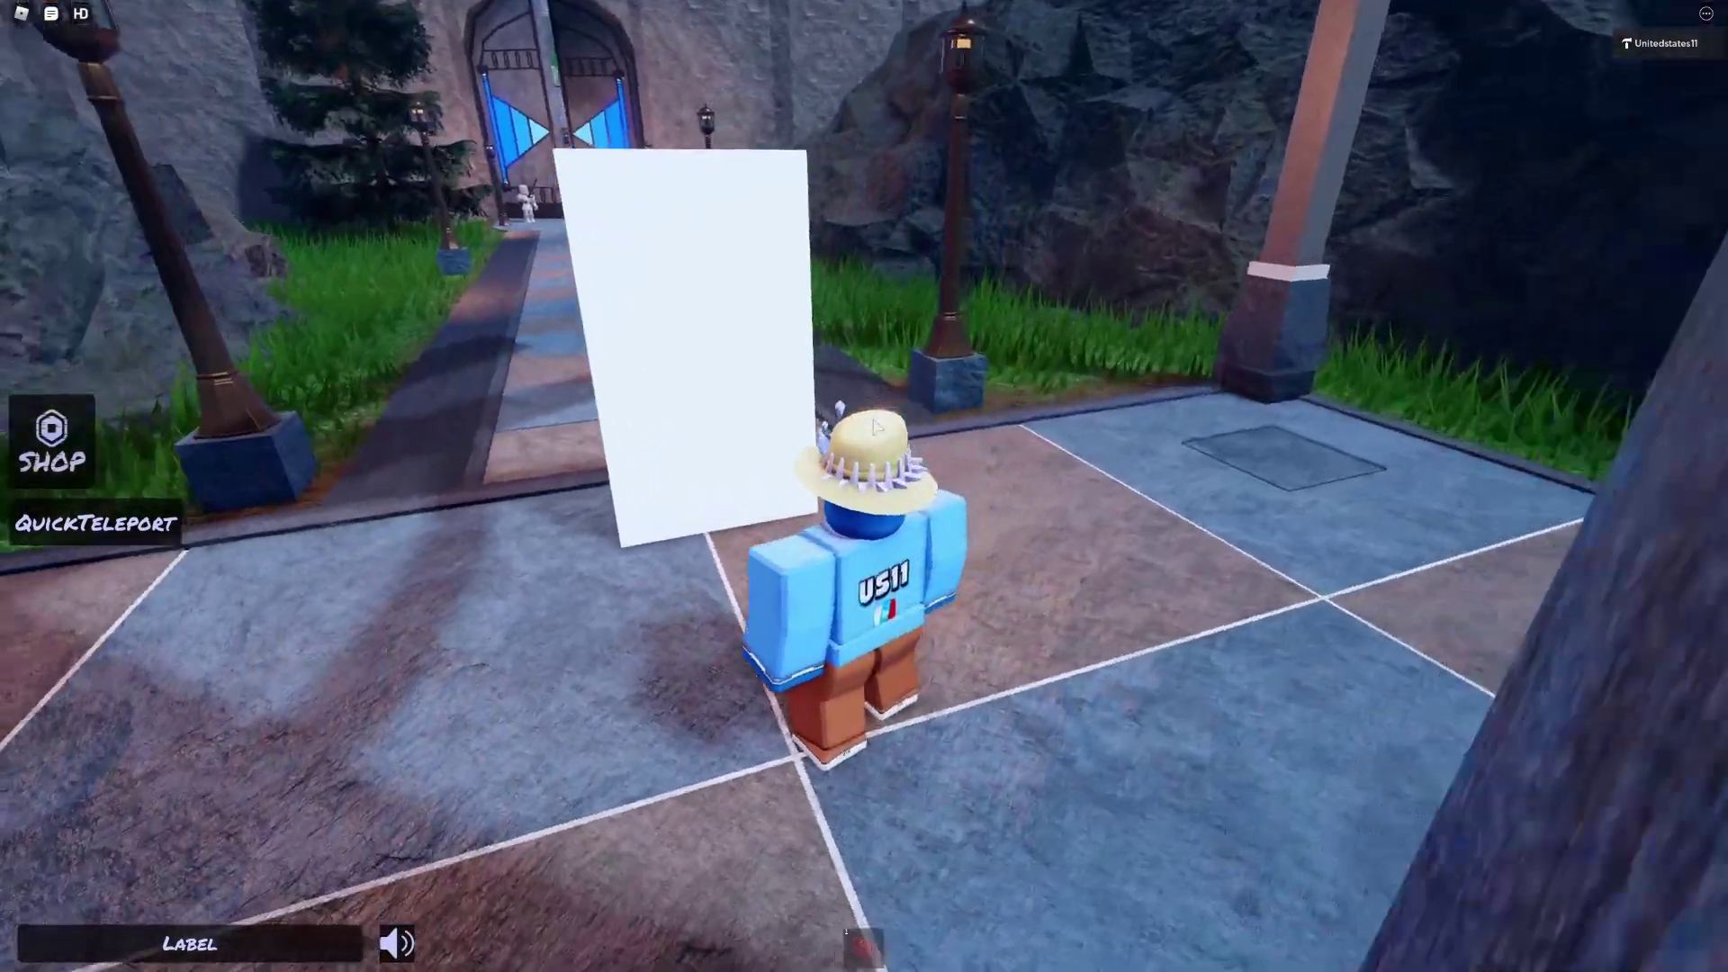
pyautogui.moveTo(875, 431); pyautogui.dragTo(913, 466)
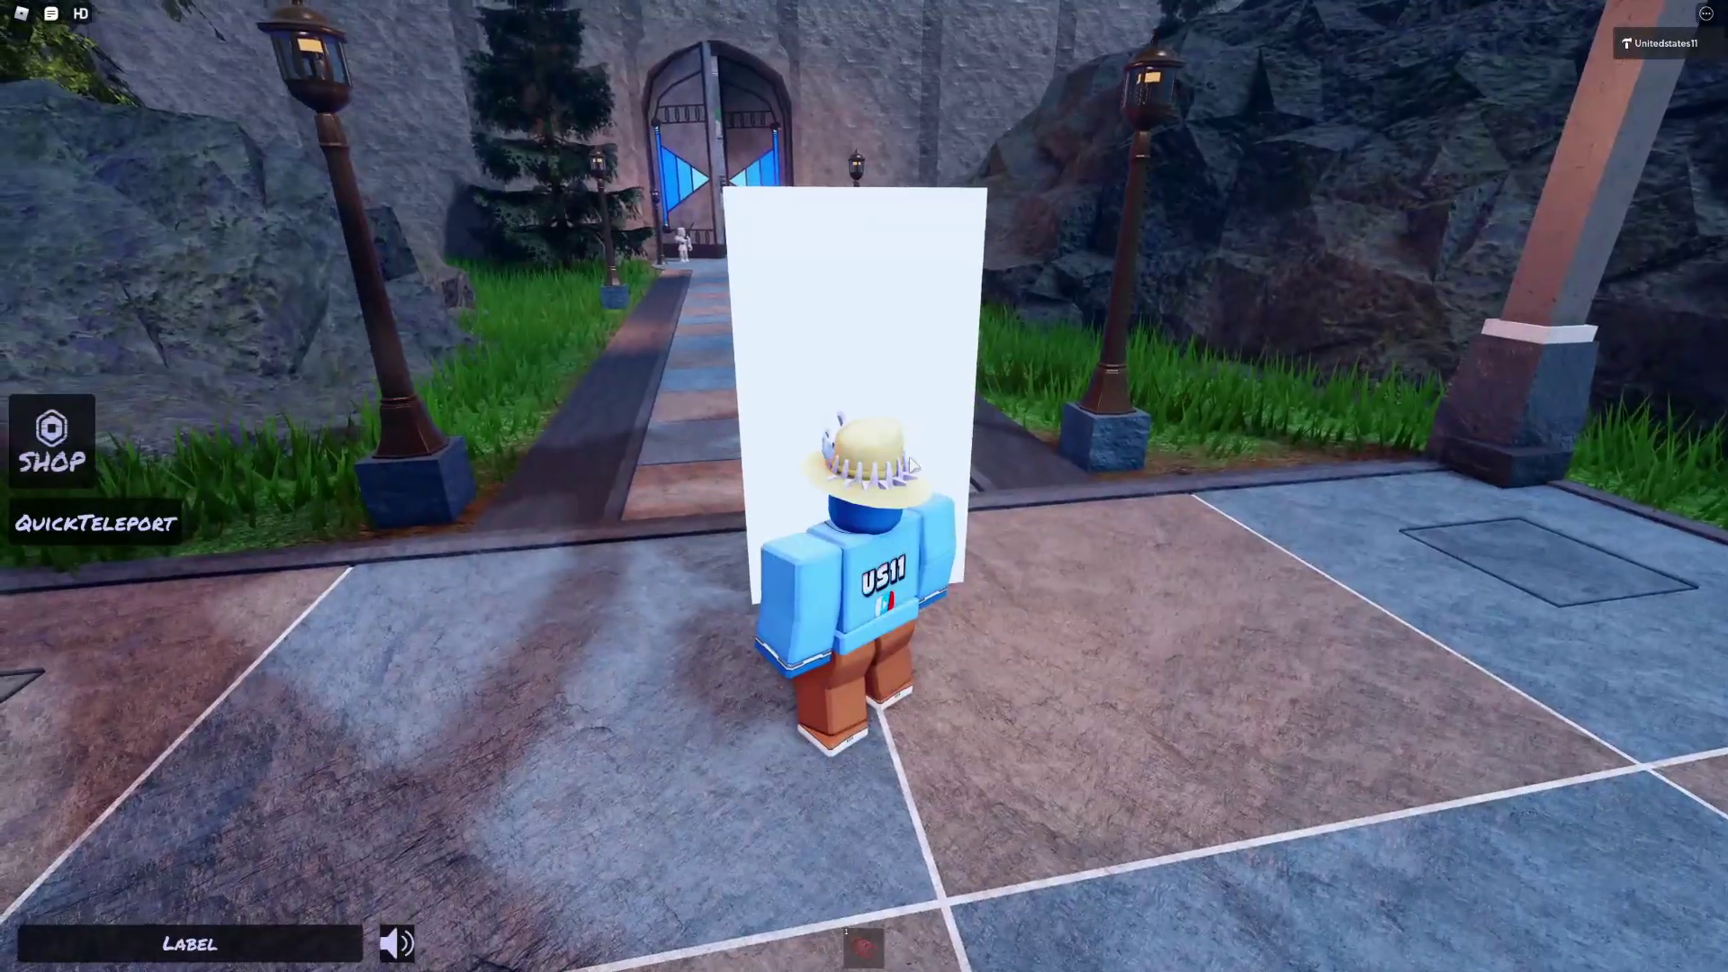
pyautogui.press('w')
pyautogui.press('w')
pyautogui.rightClick(914, 466)
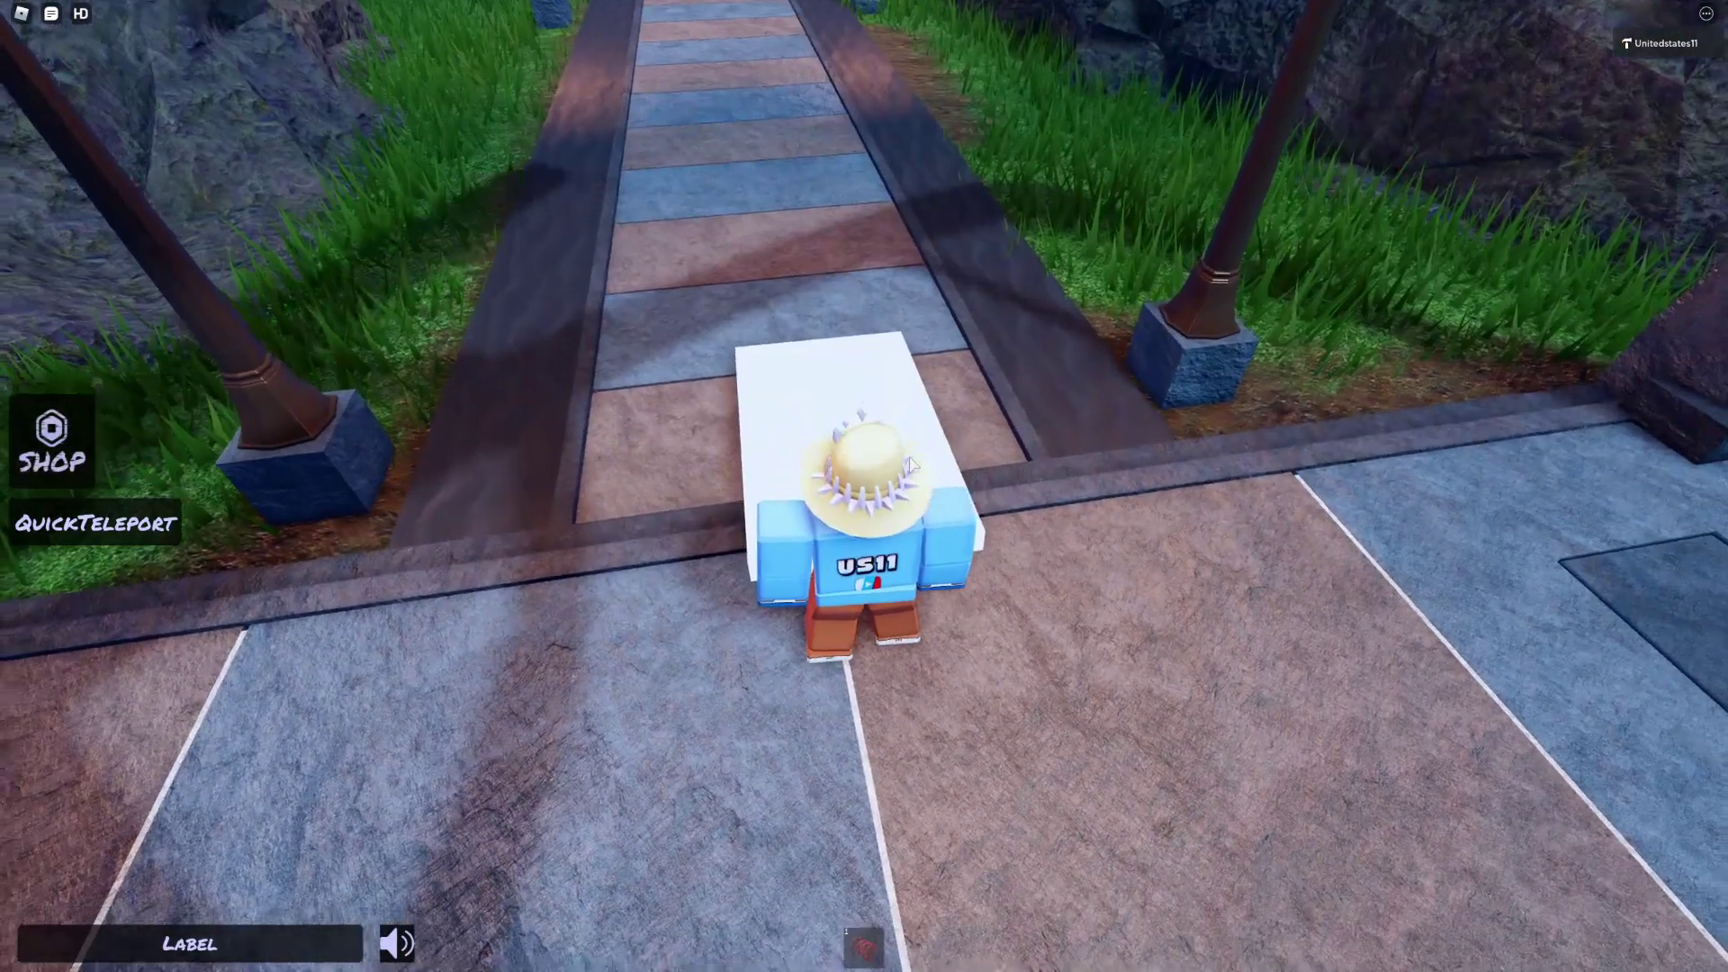
pyautogui.press('w')
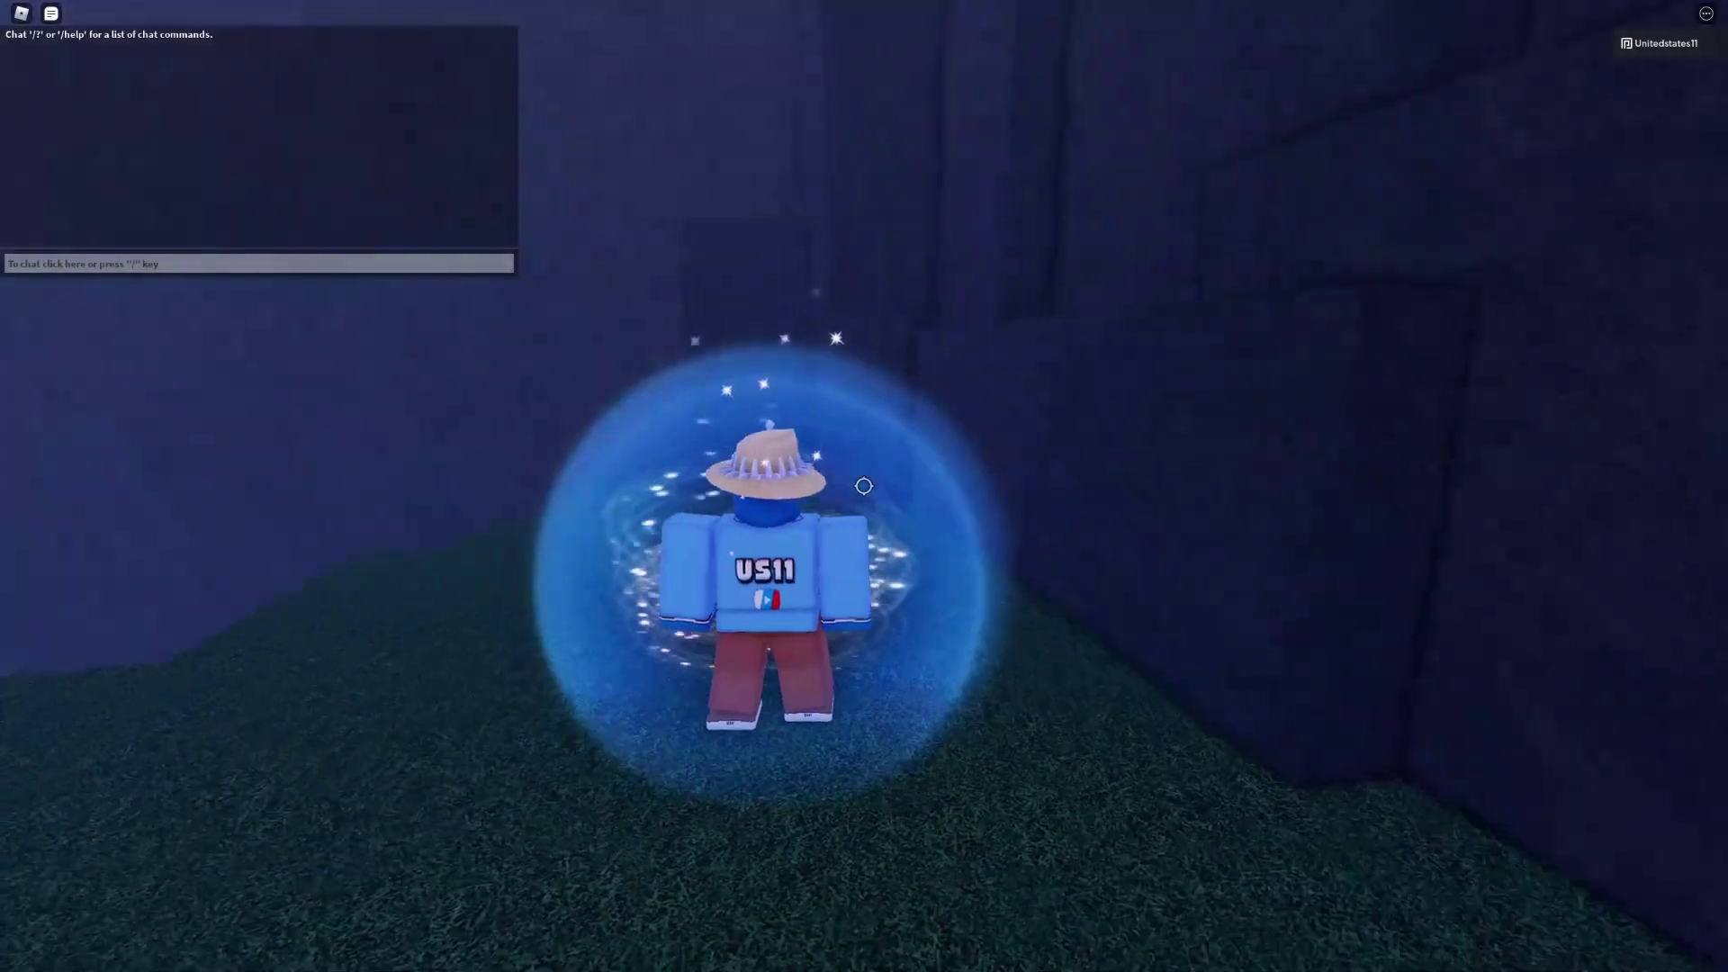
# - Look around the arrival area and move down to the lower ground
pyautogui.moveTo(934, 450); pyautogui.dragTo(866, 495)
pyautogui.scroll(5, 864, 486)
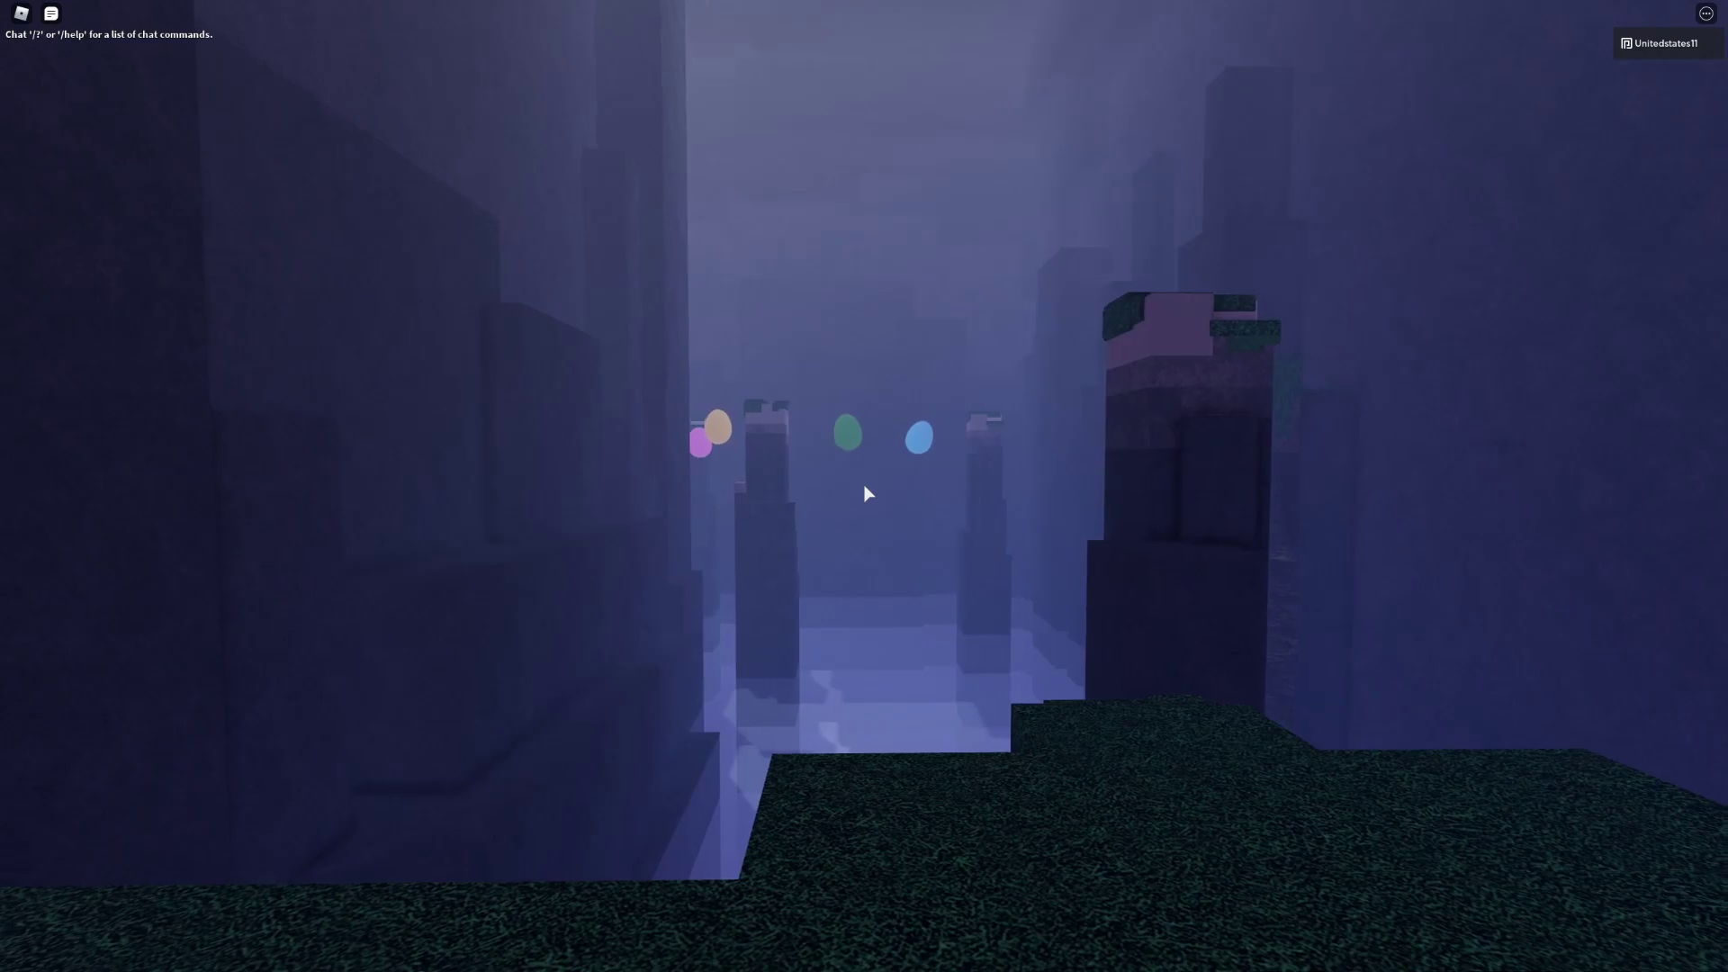
pyautogui.scroll(-3, 866, 494)
pyautogui.moveTo(865, 495); pyautogui.dragTo(864, 486)
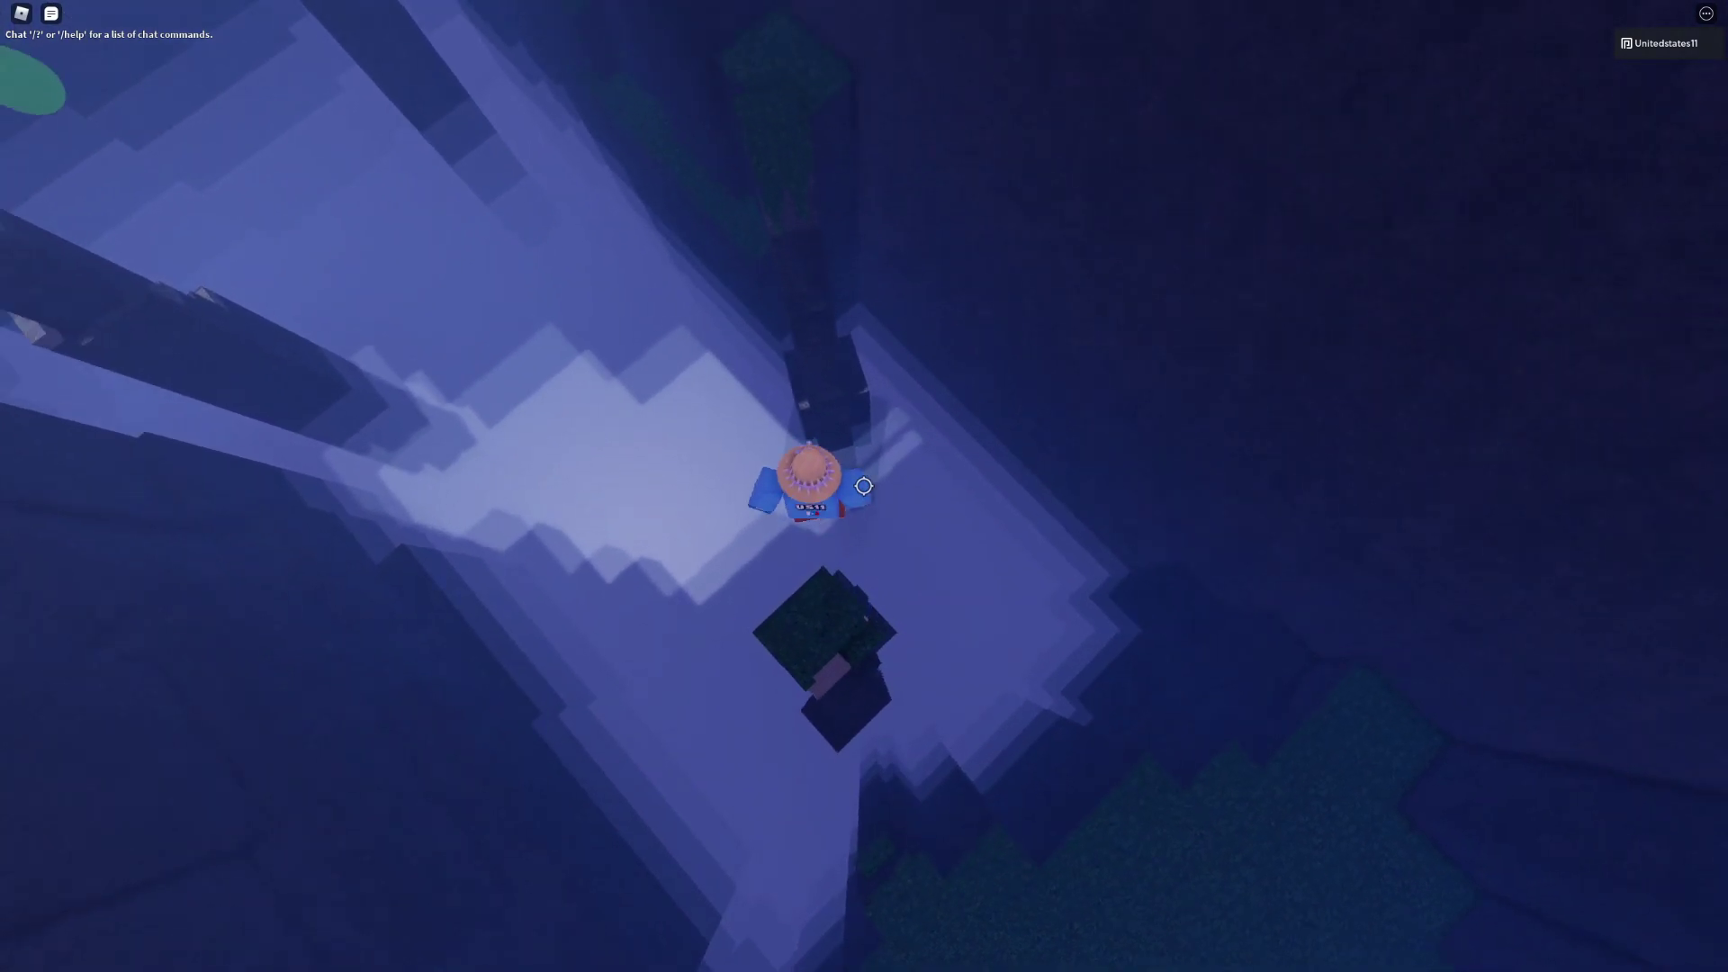
pyautogui.press('w')
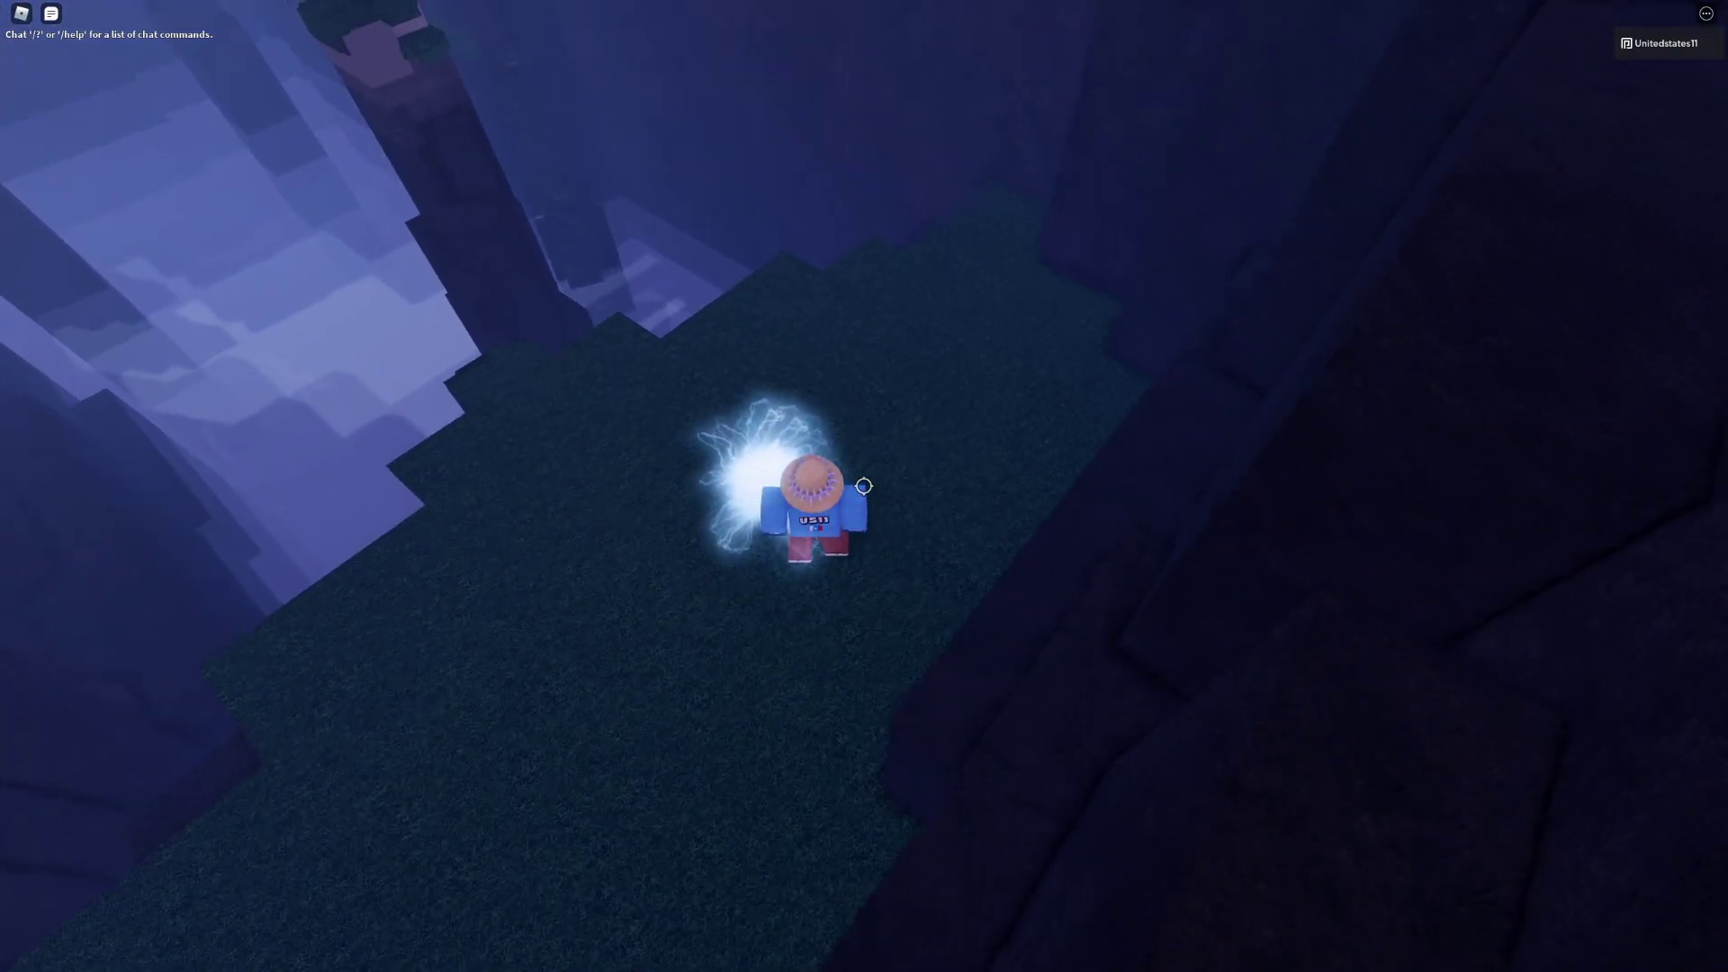
pyautogui.moveTo(864, 486); pyautogui.dragTo(864, 487)
pyautogui.press('w')
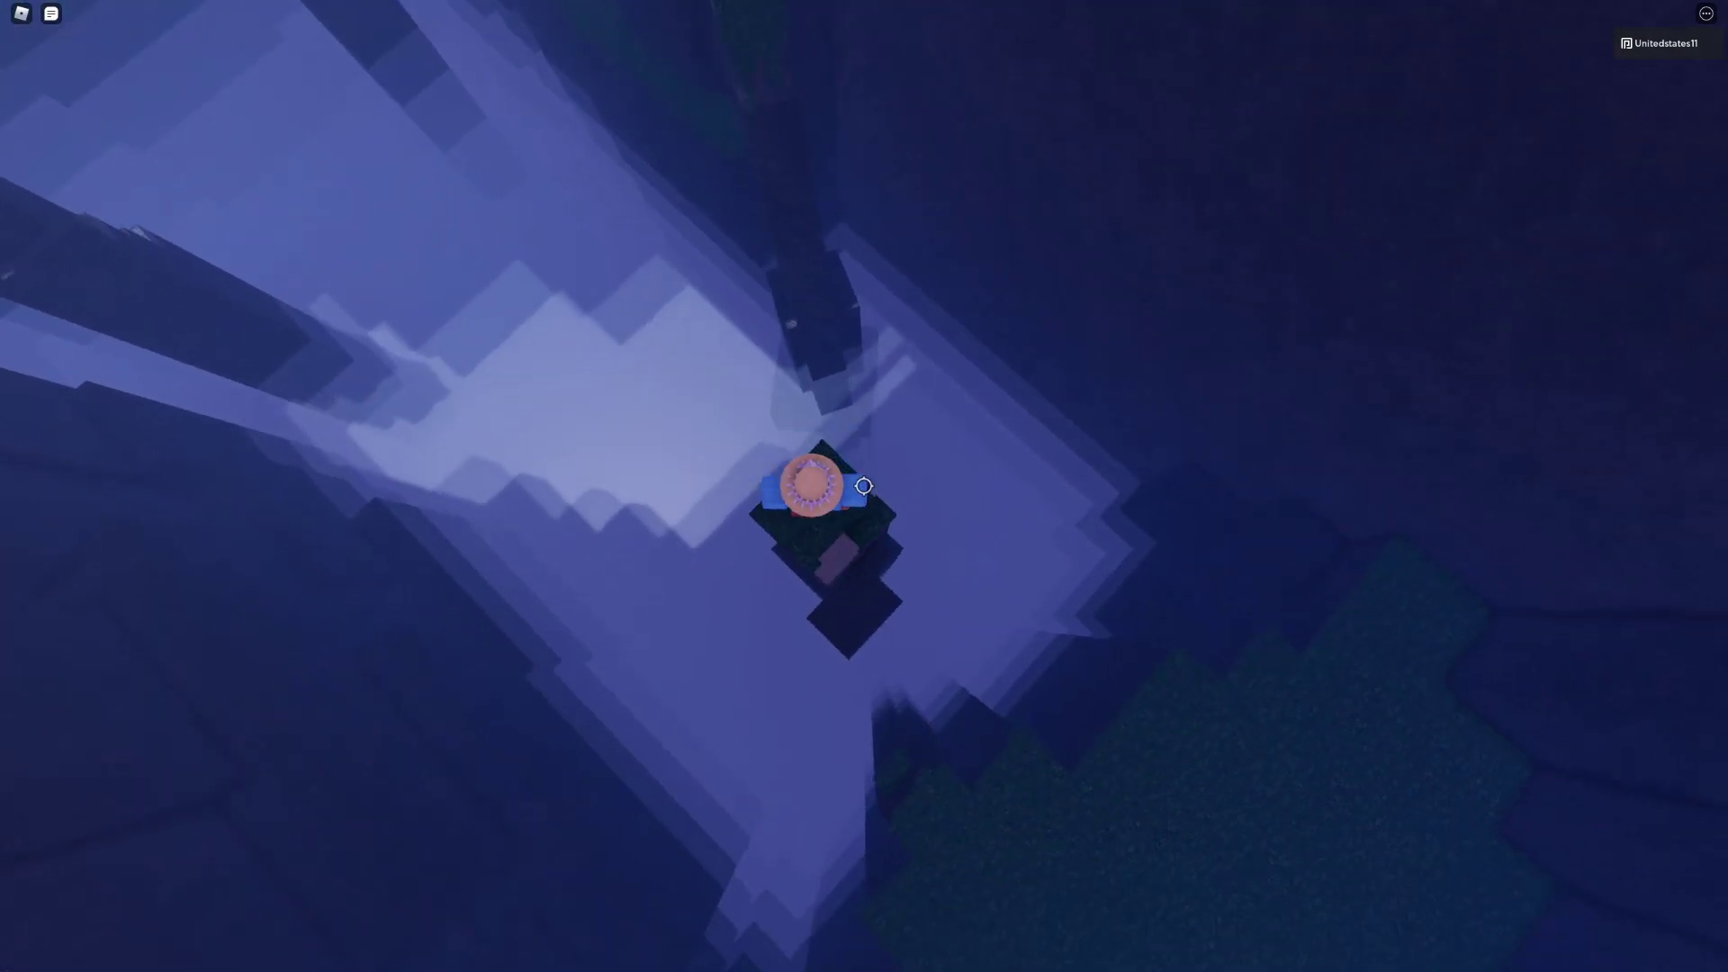
# - Jump the character from pillar to pillar across the chasm
pyautogui.press('space')
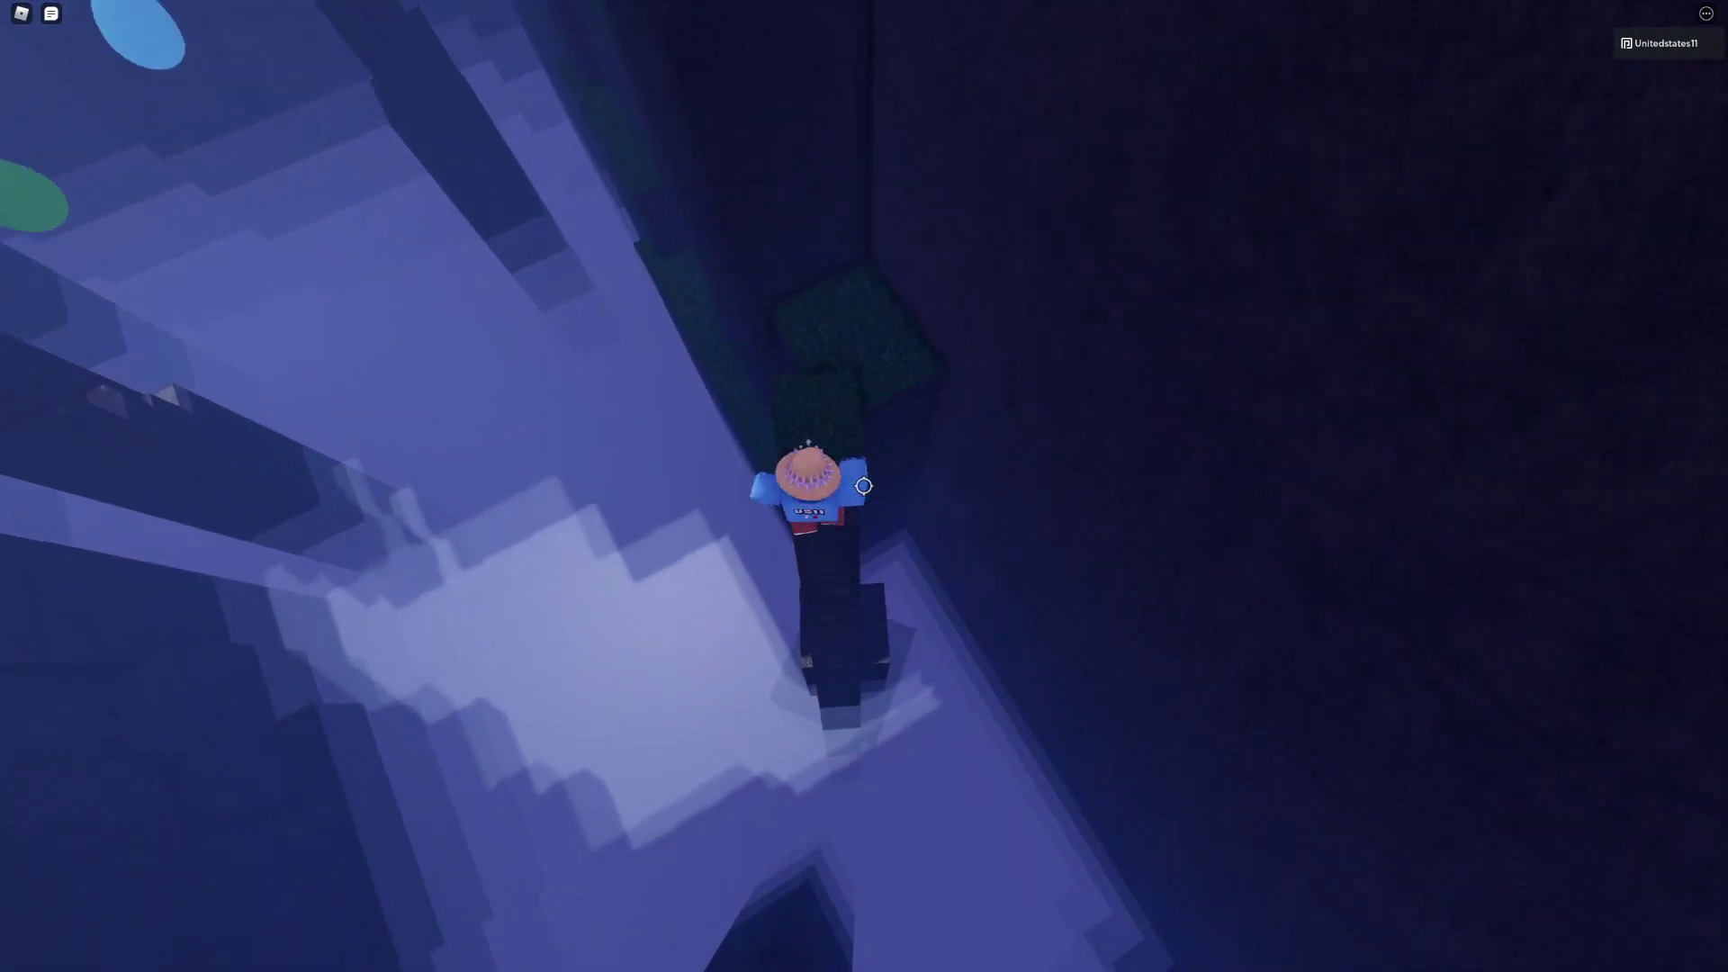
pyautogui.press('w')
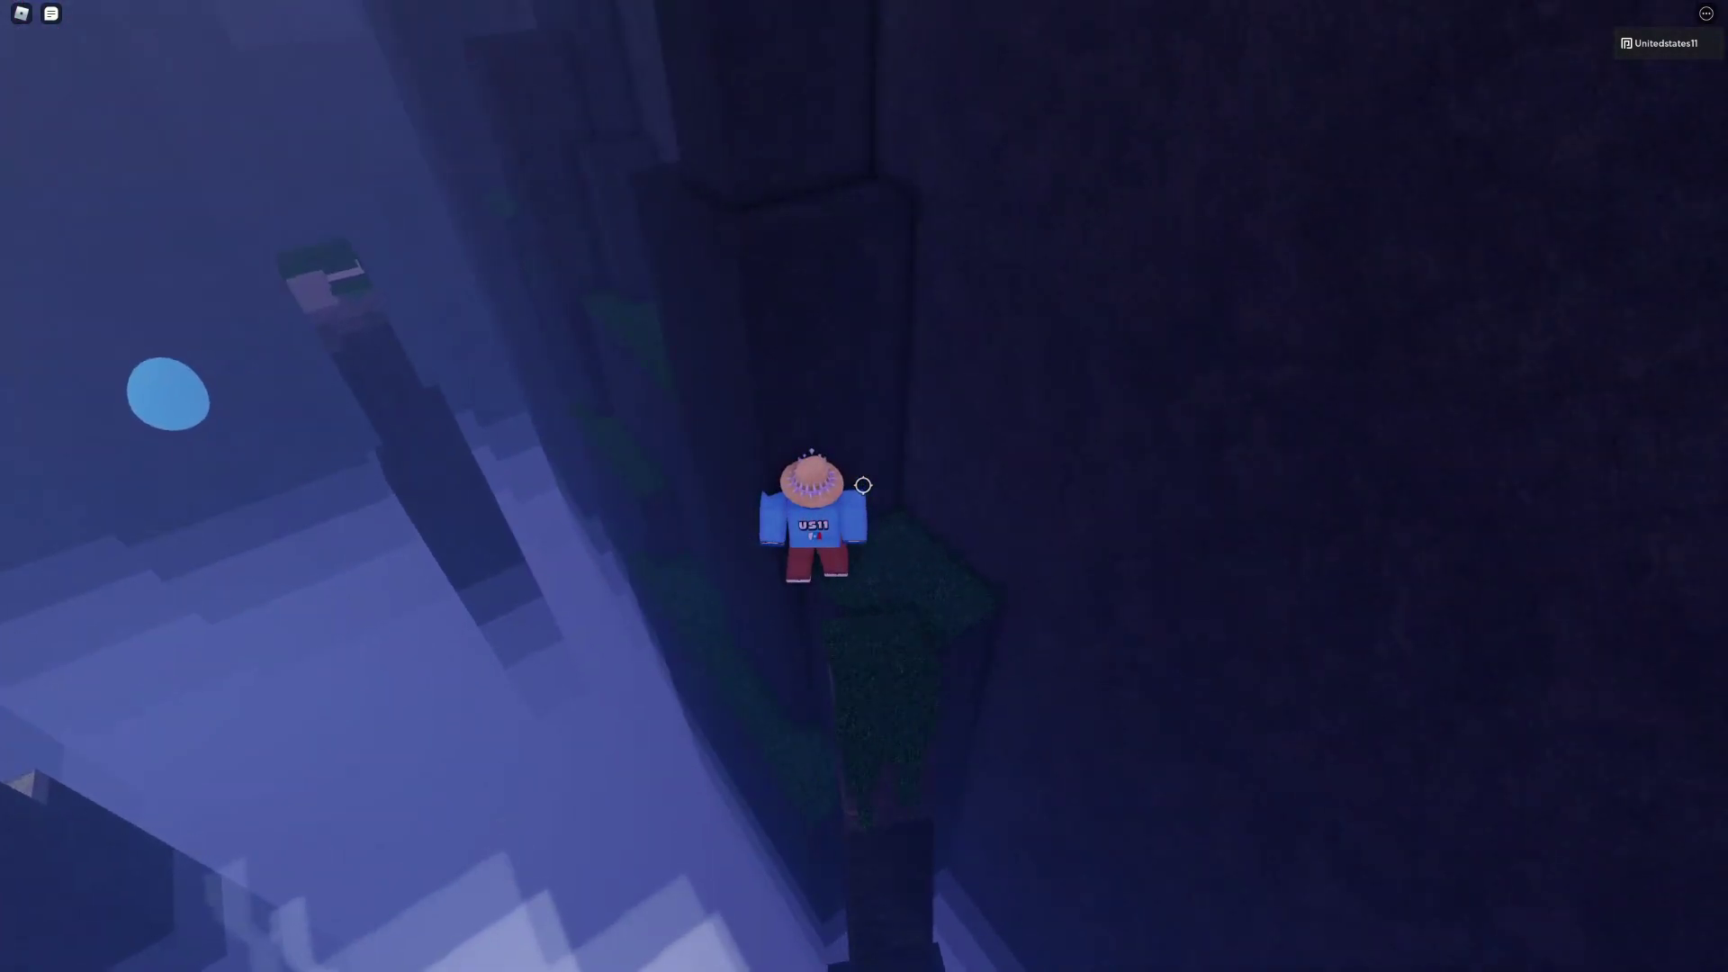
pyautogui.moveTo(865, 486); pyautogui.dragTo(865, 486)
pyautogui.press('space')
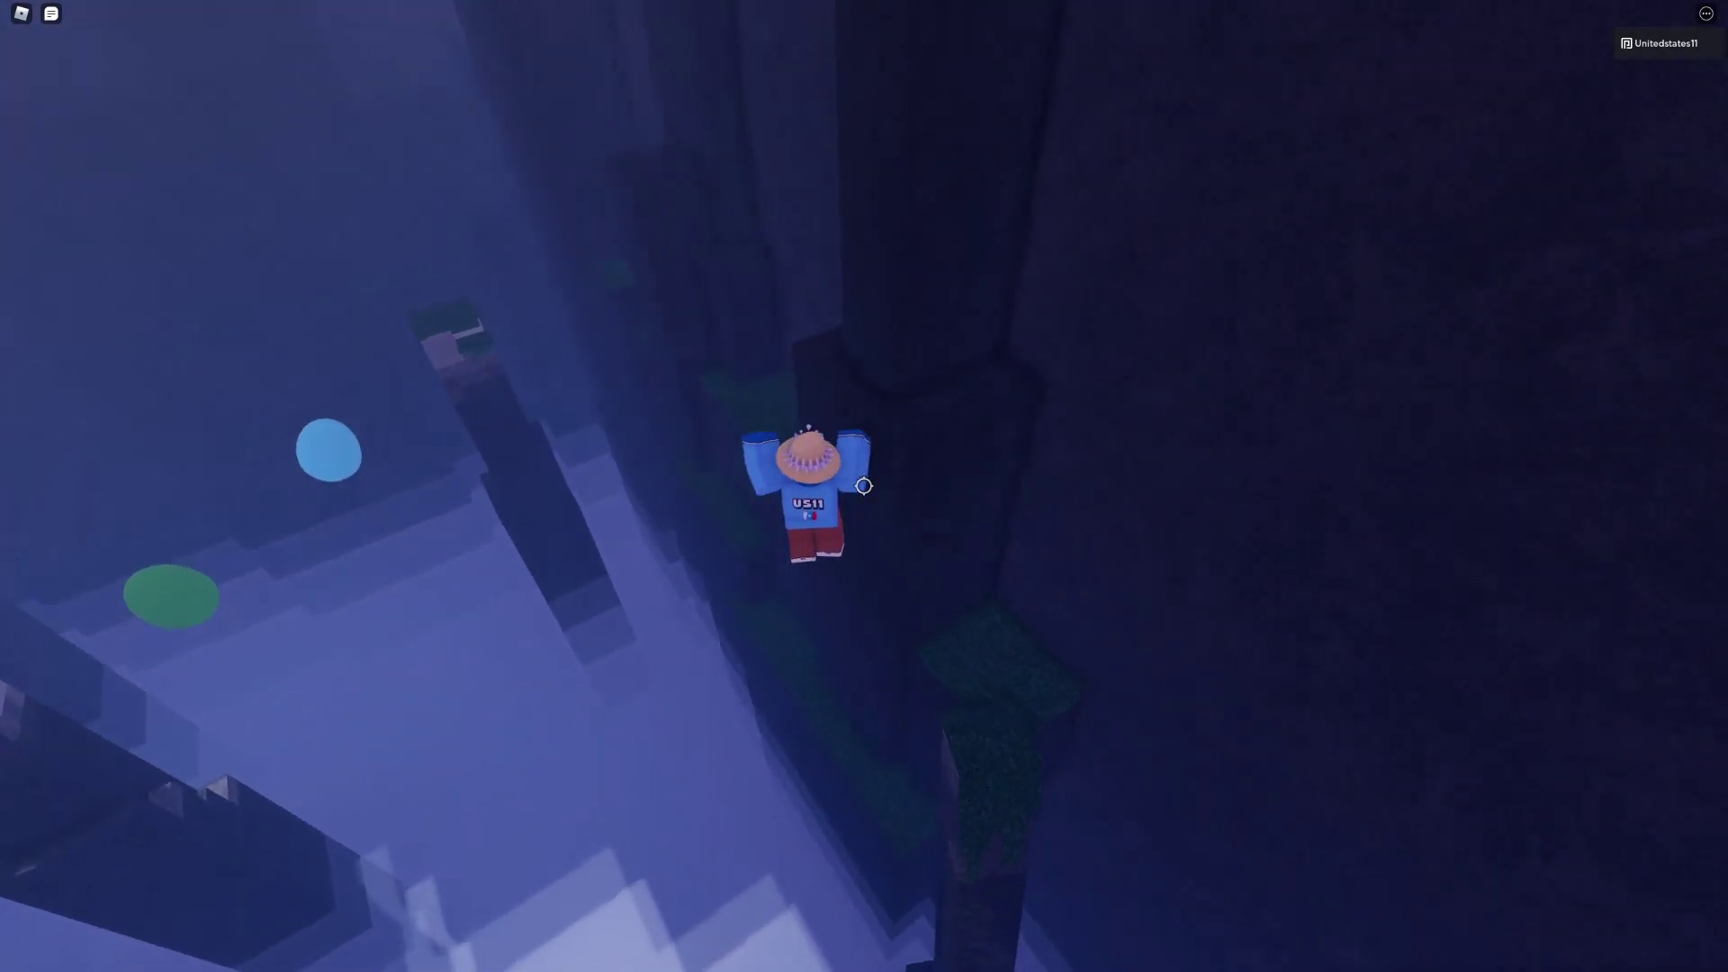
pyautogui.press('w')
pyautogui.press('space')
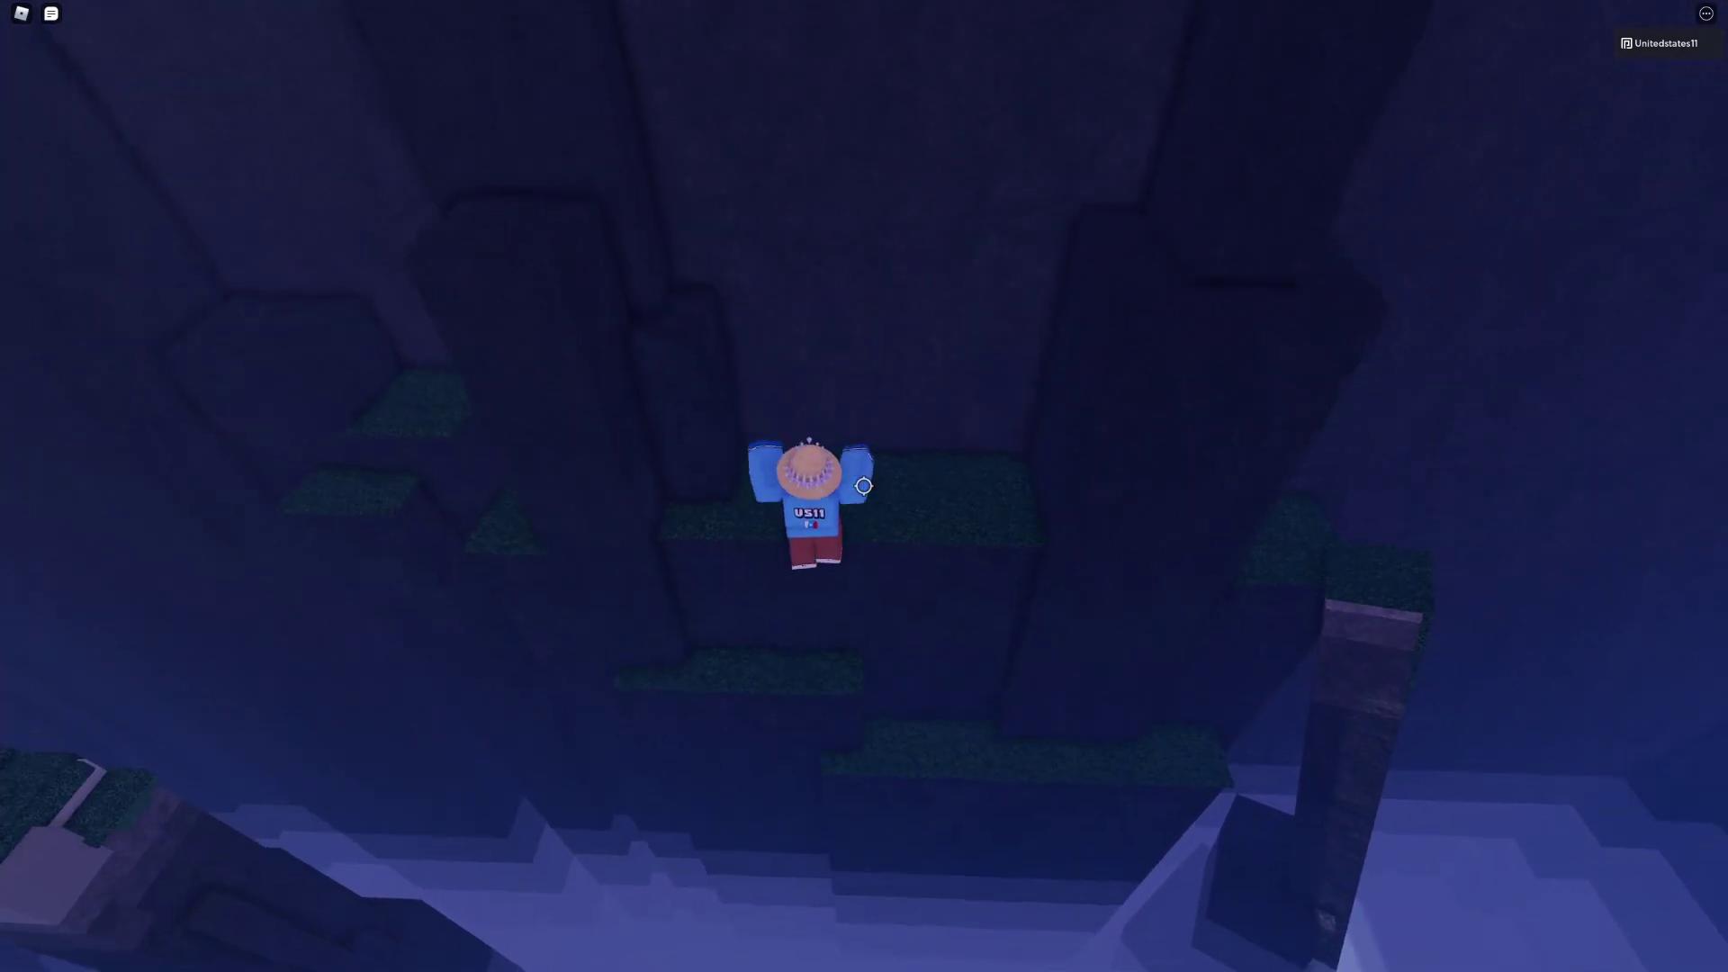
pyautogui.moveTo(866, 487); pyautogui.dragTo(865, 487)
pyautogui.press('space')
pyautogui.scroll(3, 864, 487)
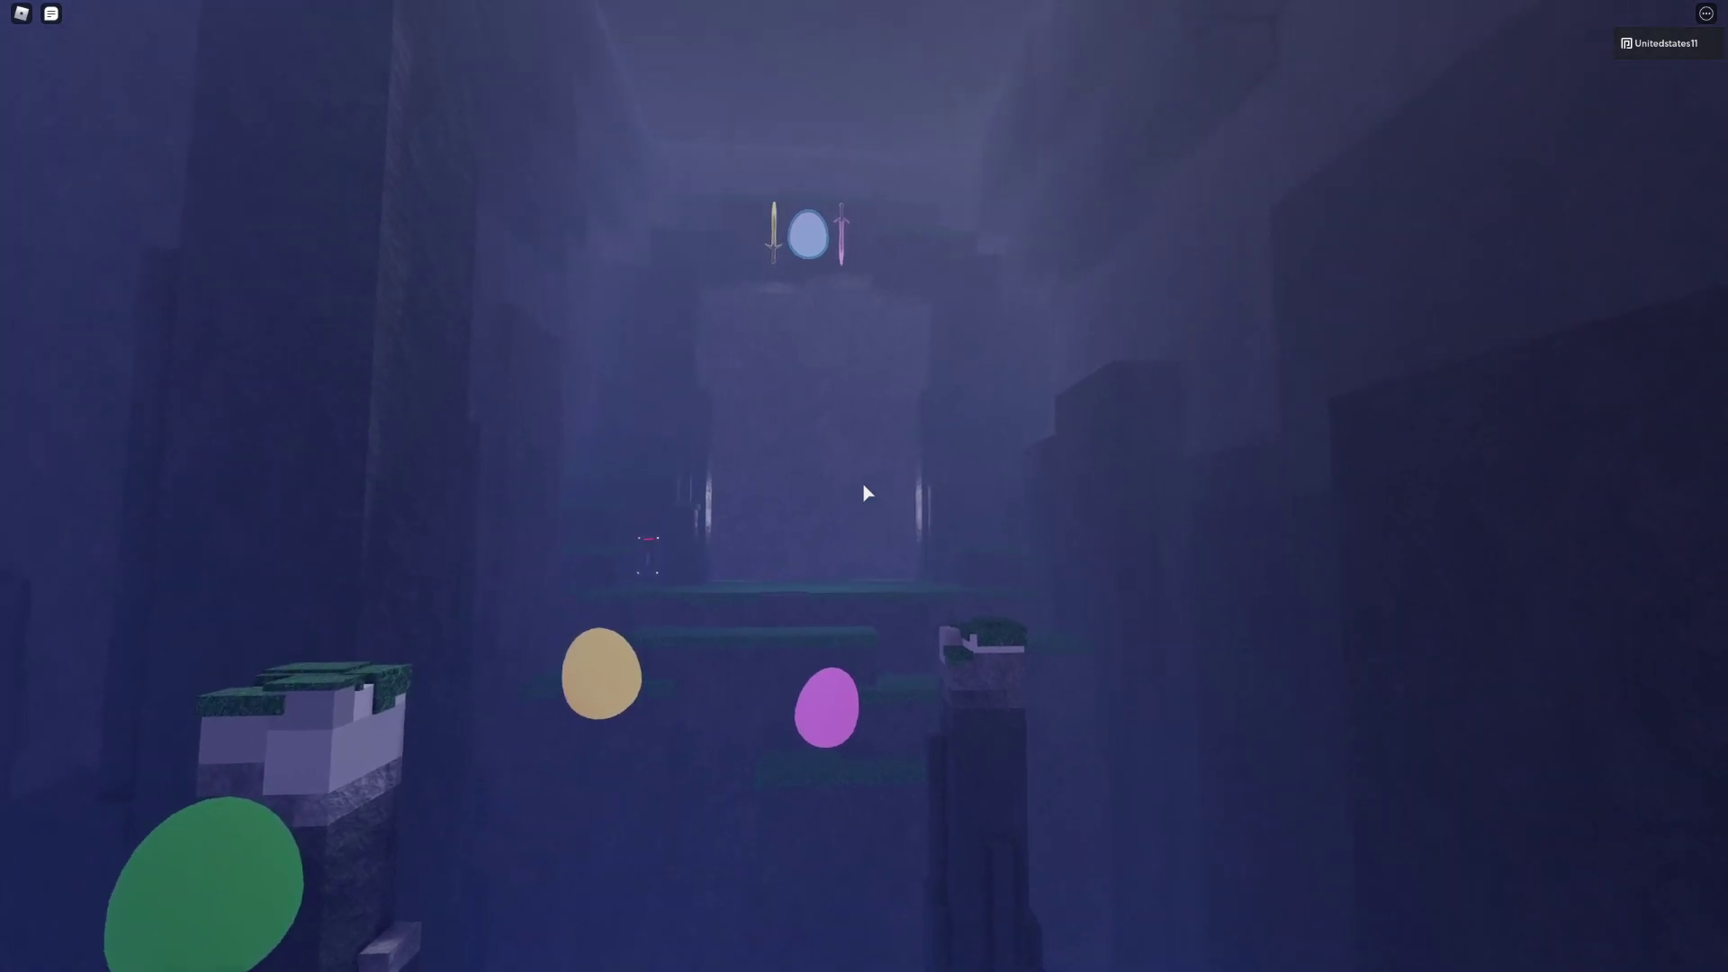
pyautogui.scroll(-5, 865, 486)
# - Land on the taller pillar and look down into the chasm below
pyautogui.moveTo(865, 486); pyautogui.dragTo(865, 486)
pyautogui.press('w')
pyautogui.press('space')
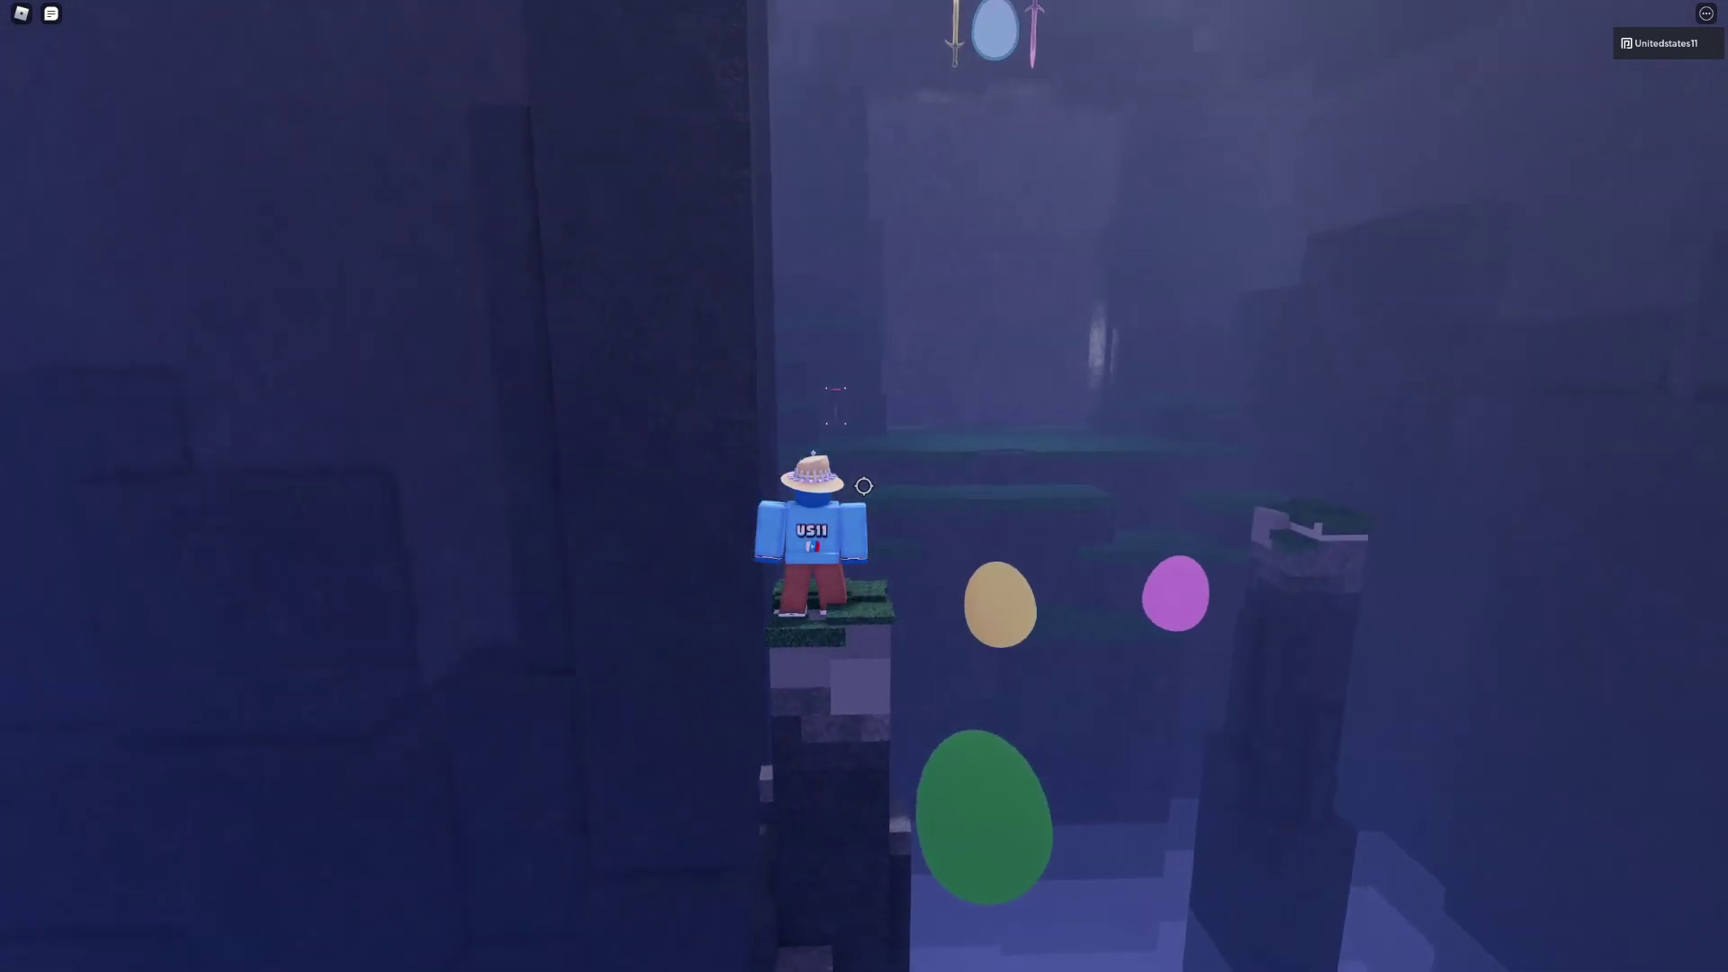
pyautogui.moveTo(864, 486); pyautogui.dragTo(864, 486)
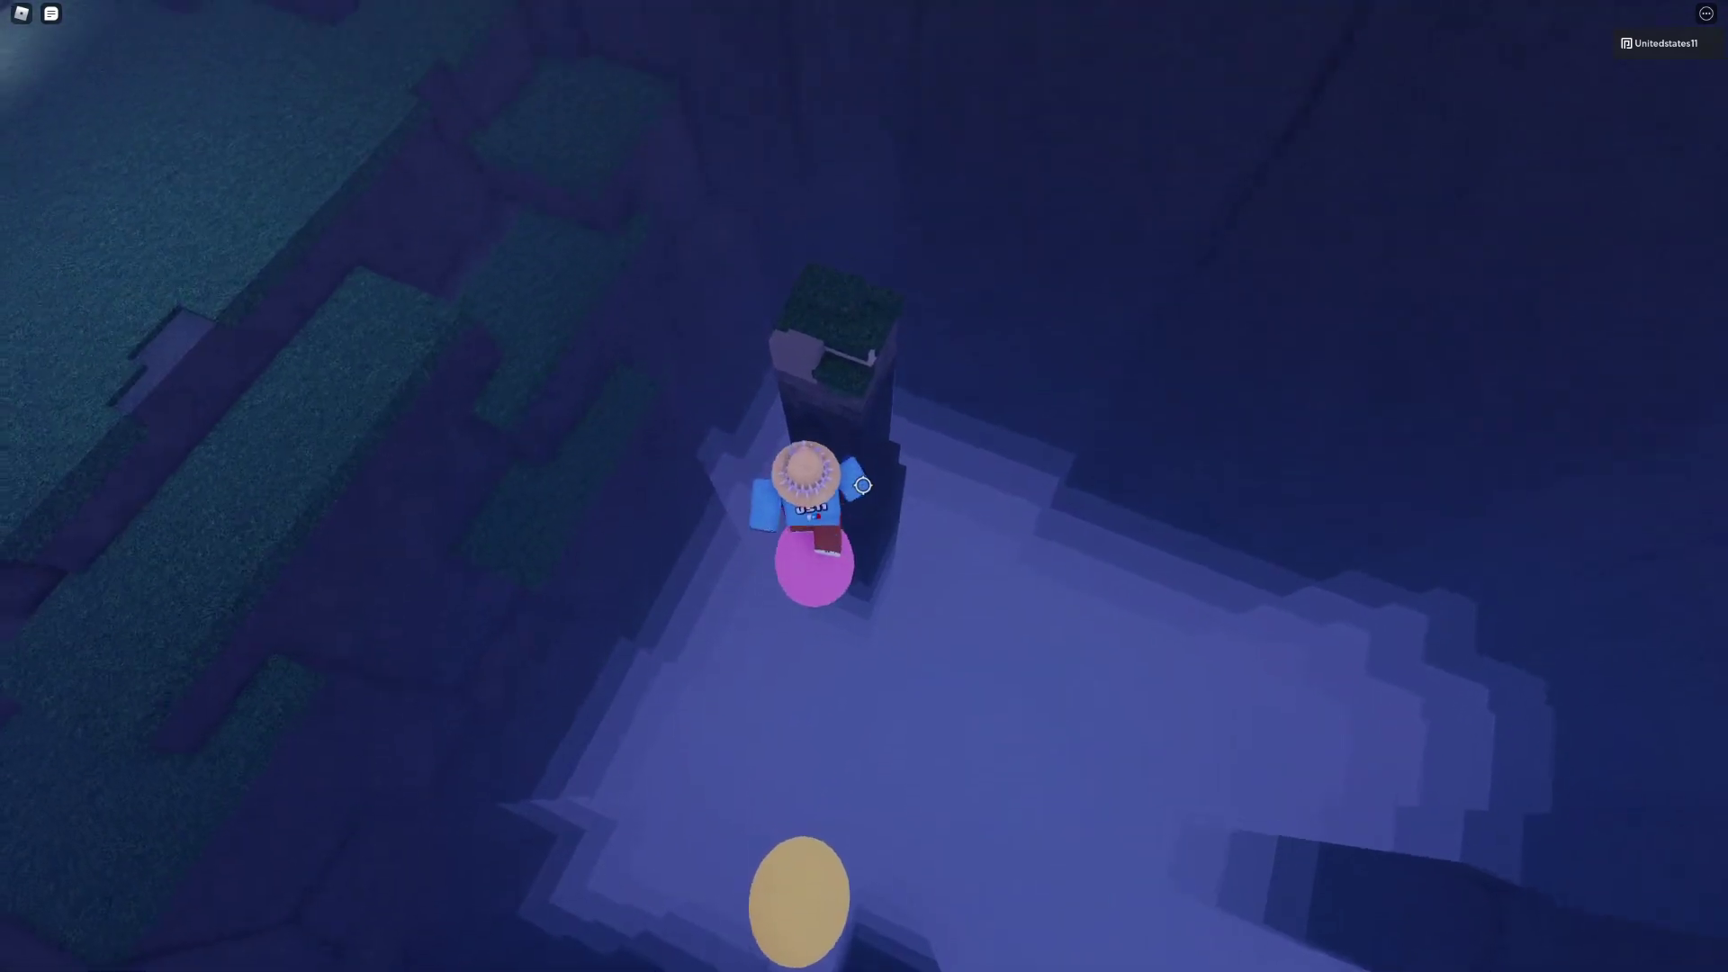
pyautogui.moveTo(864, 486); pyautogui.dragTo(865, 487)
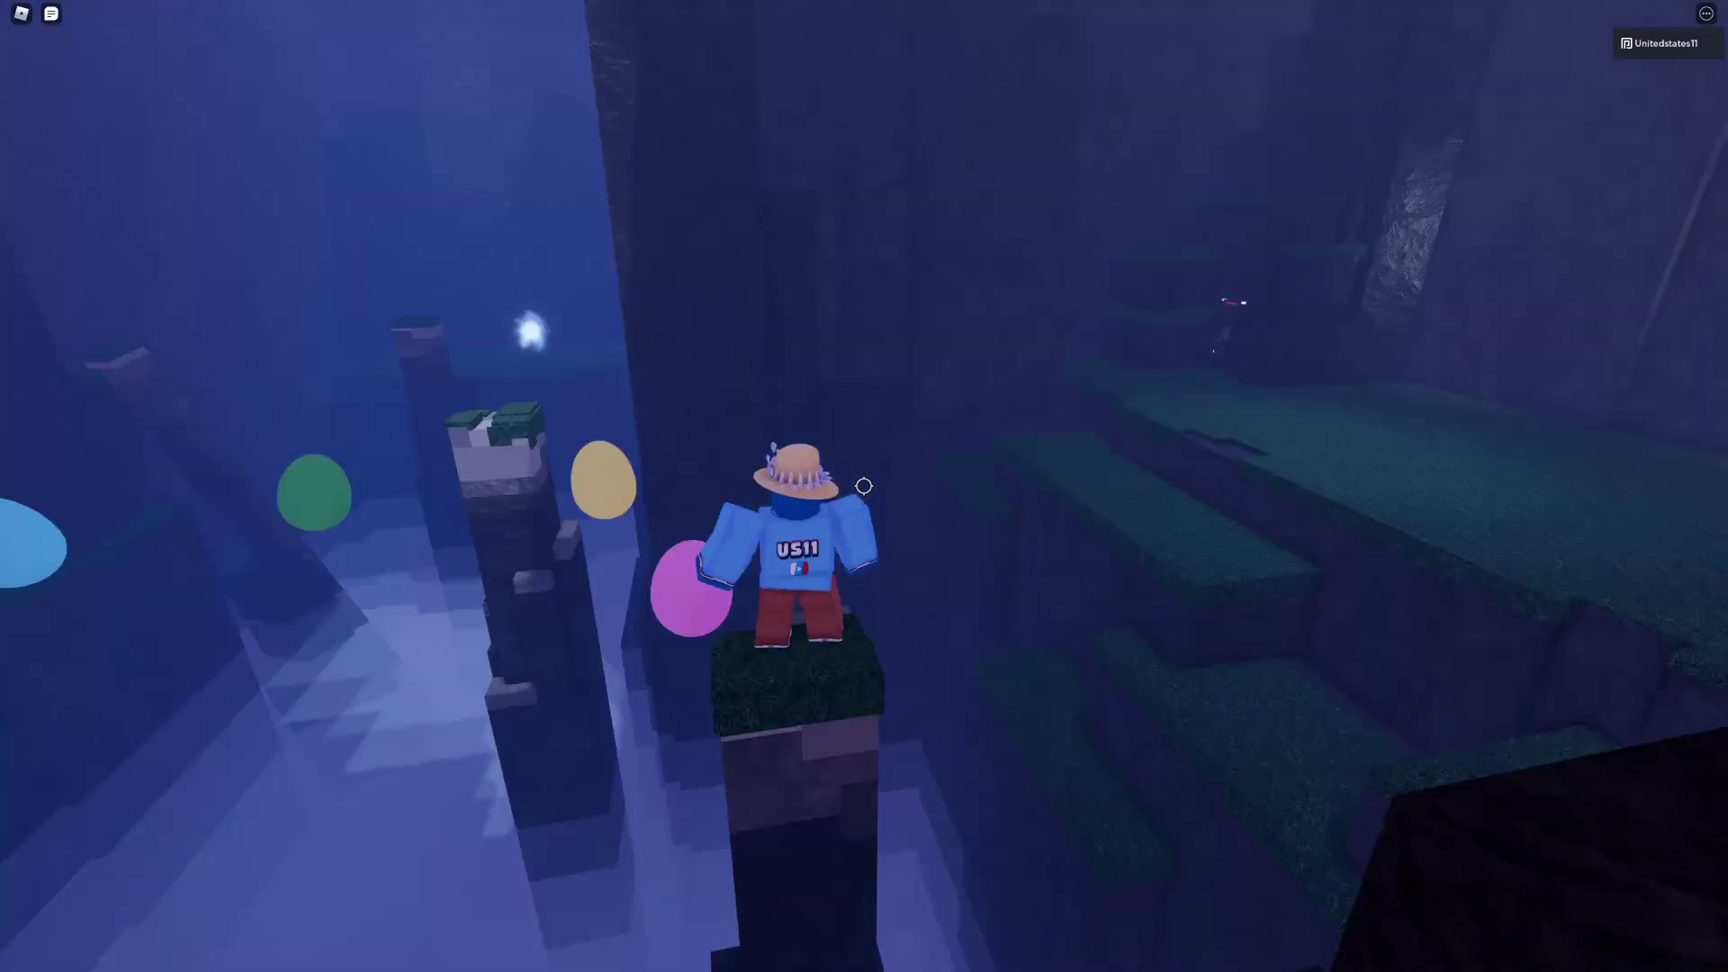
pyautogui.moveTo(866, 486); pyautogui.dragTo(864, 487)
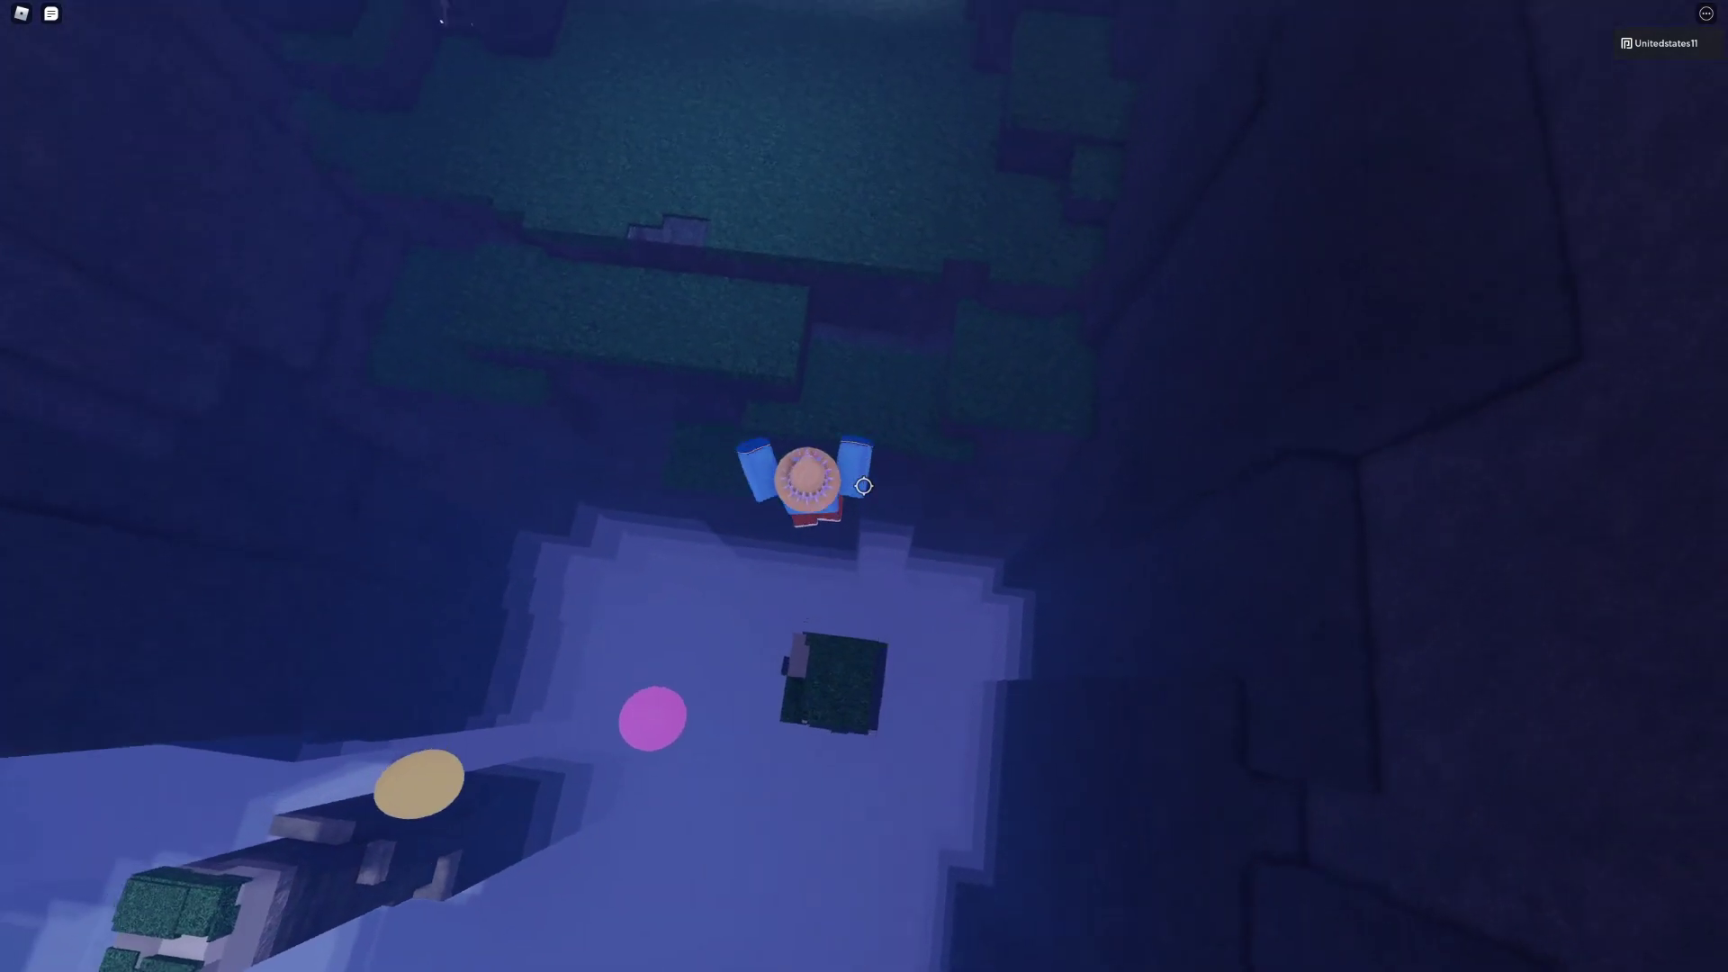
# - Walk across the dark grassy area, drop into the chasm and move along it
pyautogui.press('w')
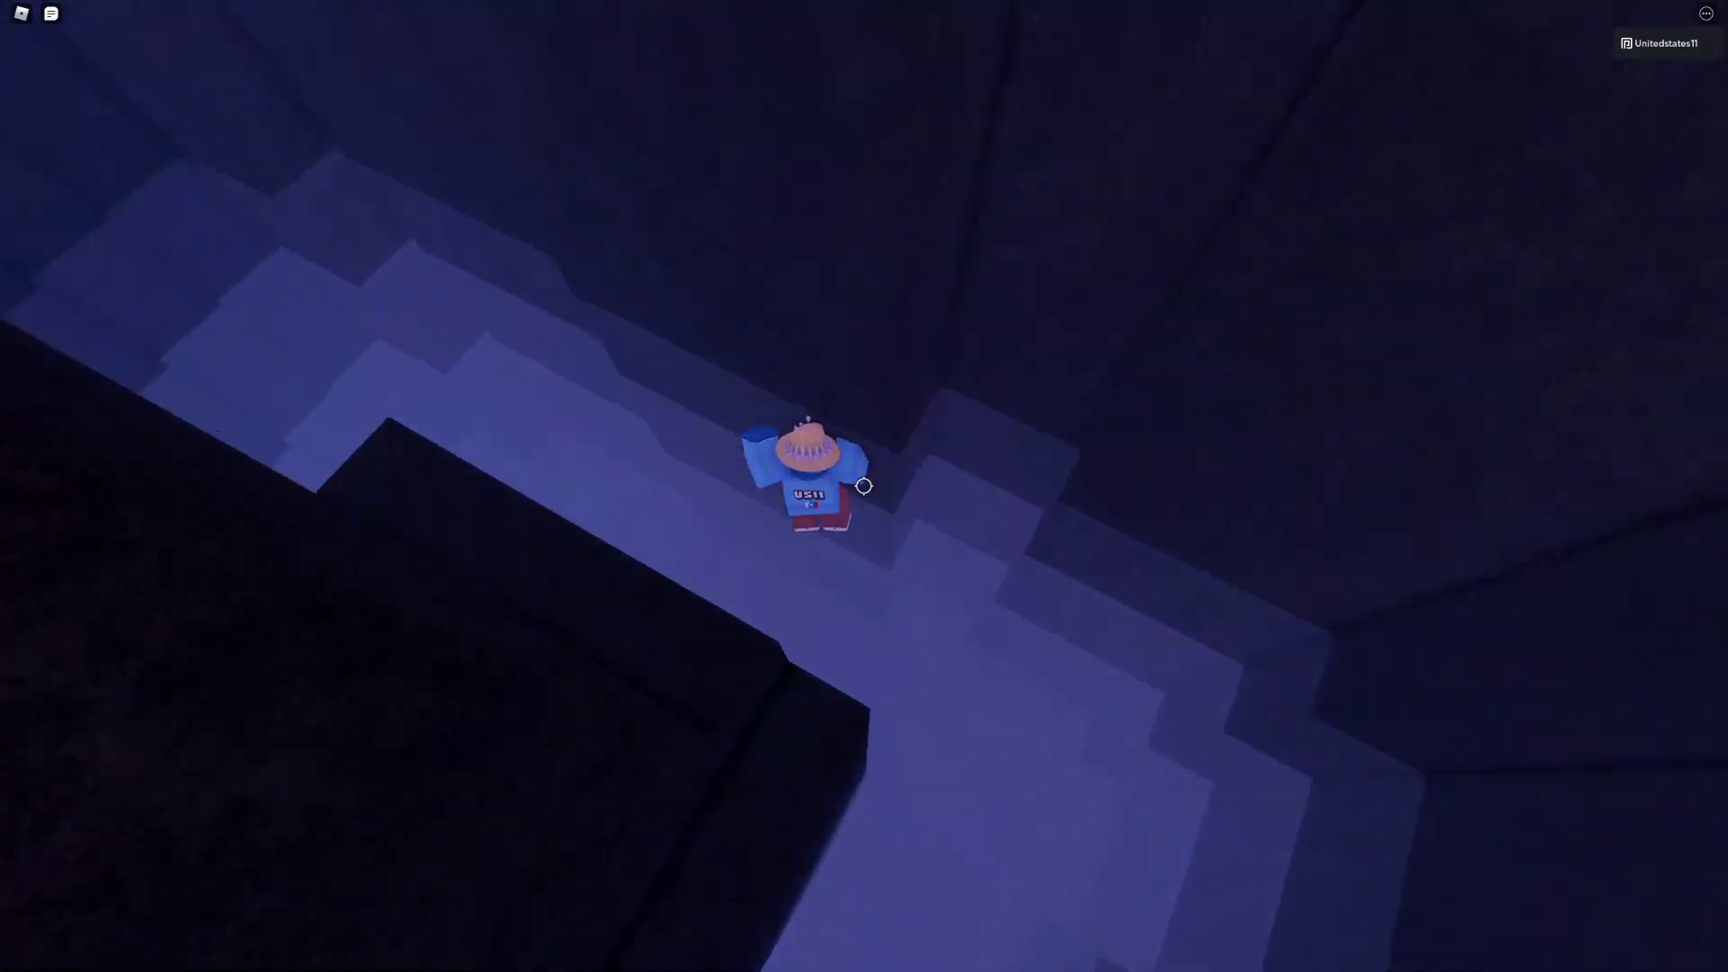
pyautogui.press('w')
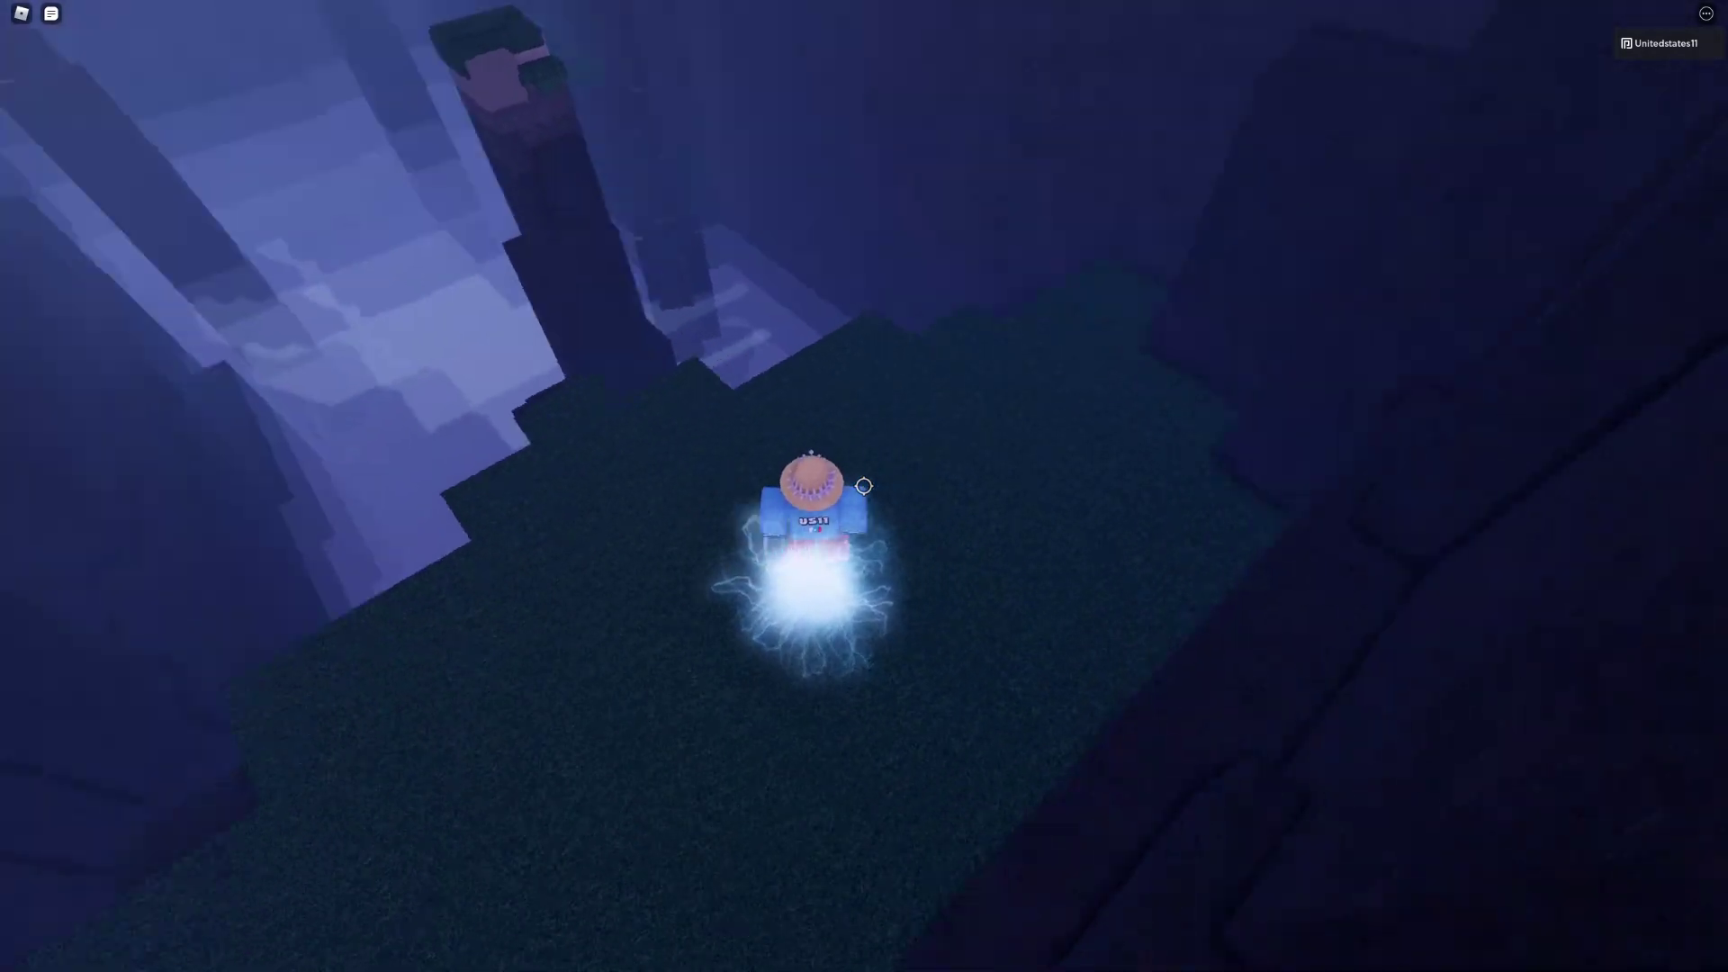
pyautogui.press('w')
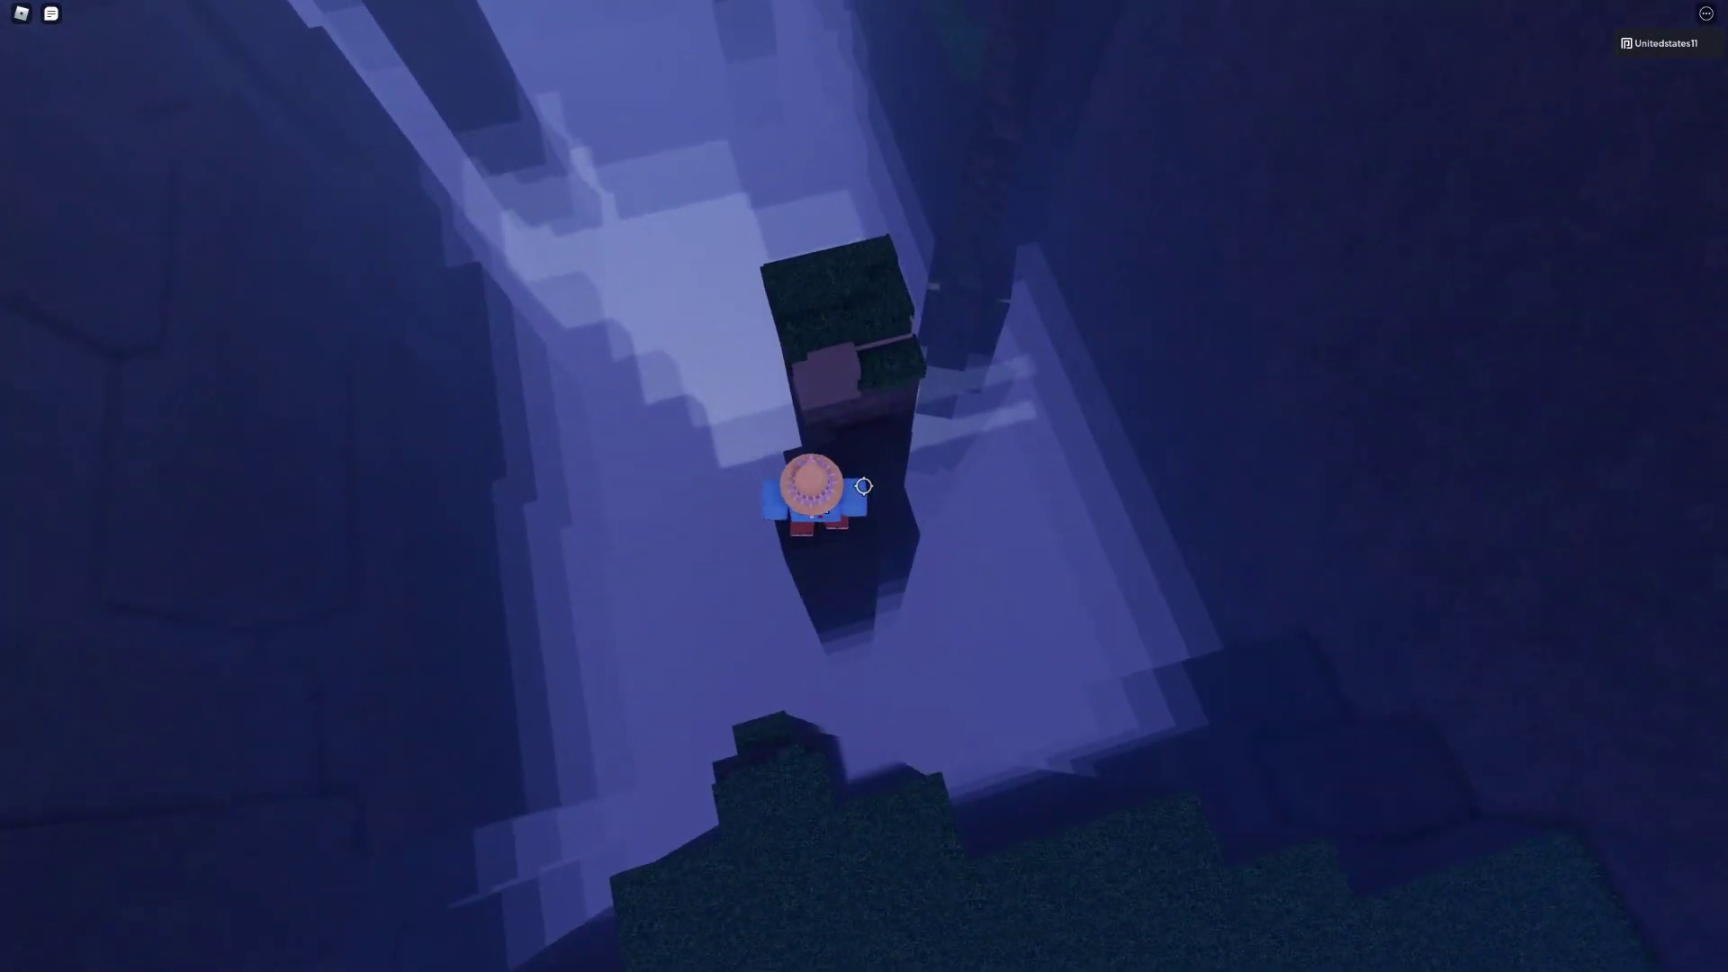
pyautogui.press('w')
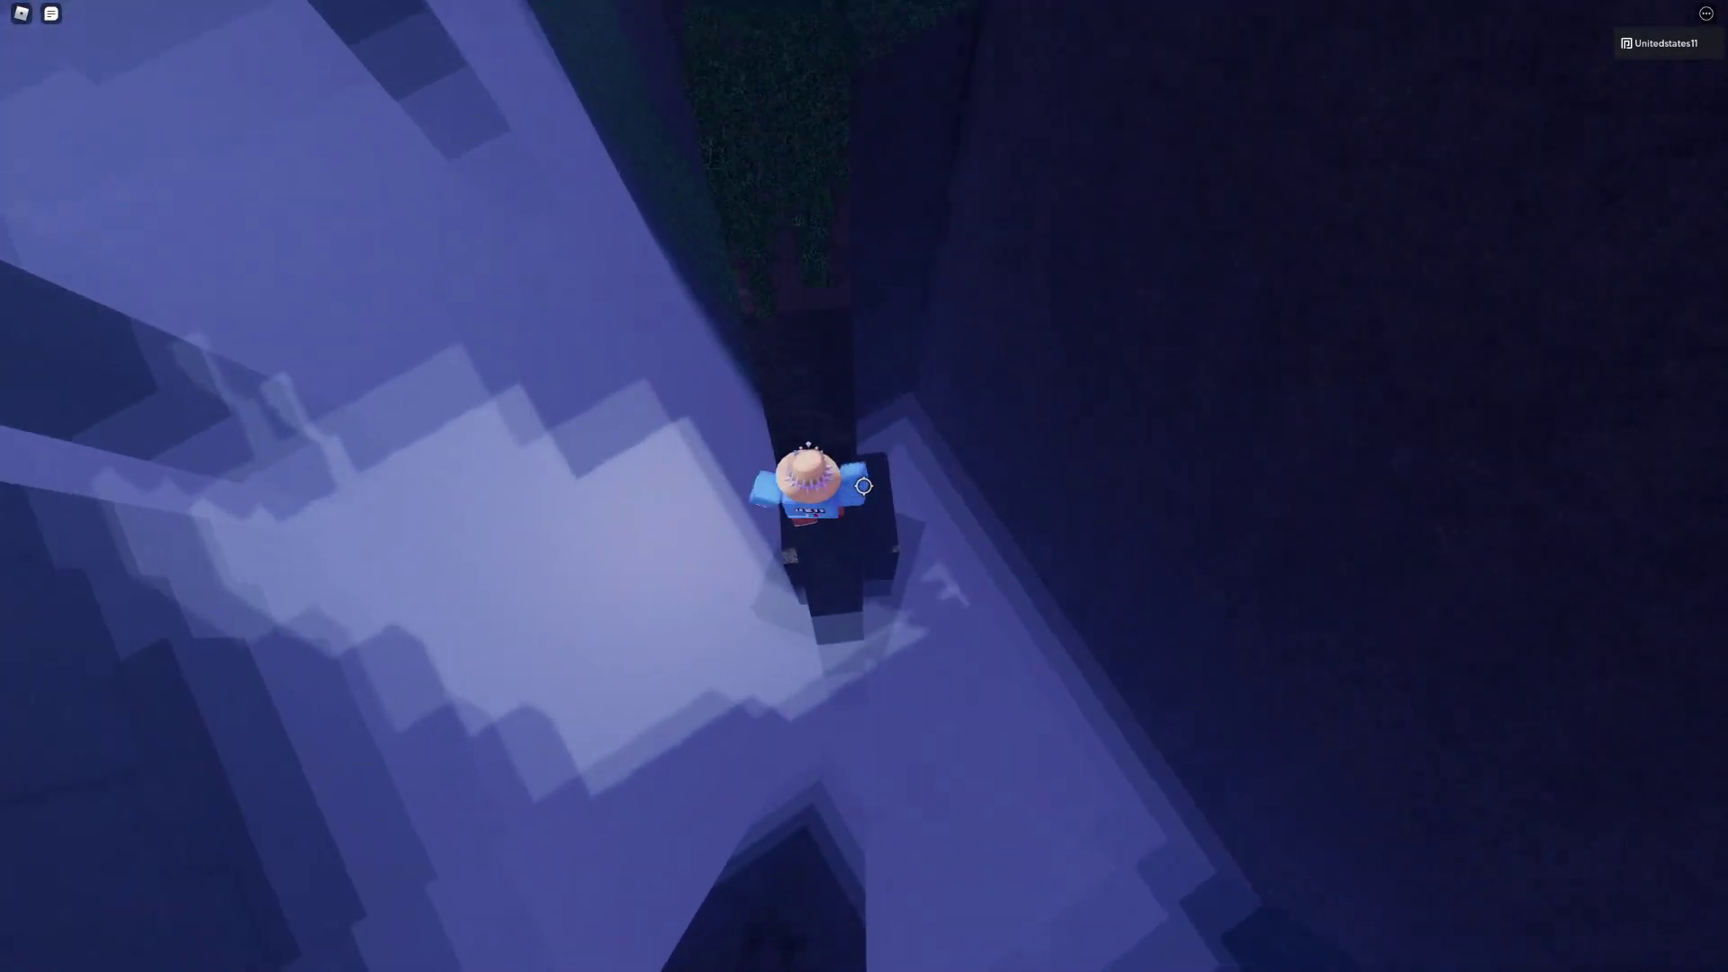
pyautogui.press('w')
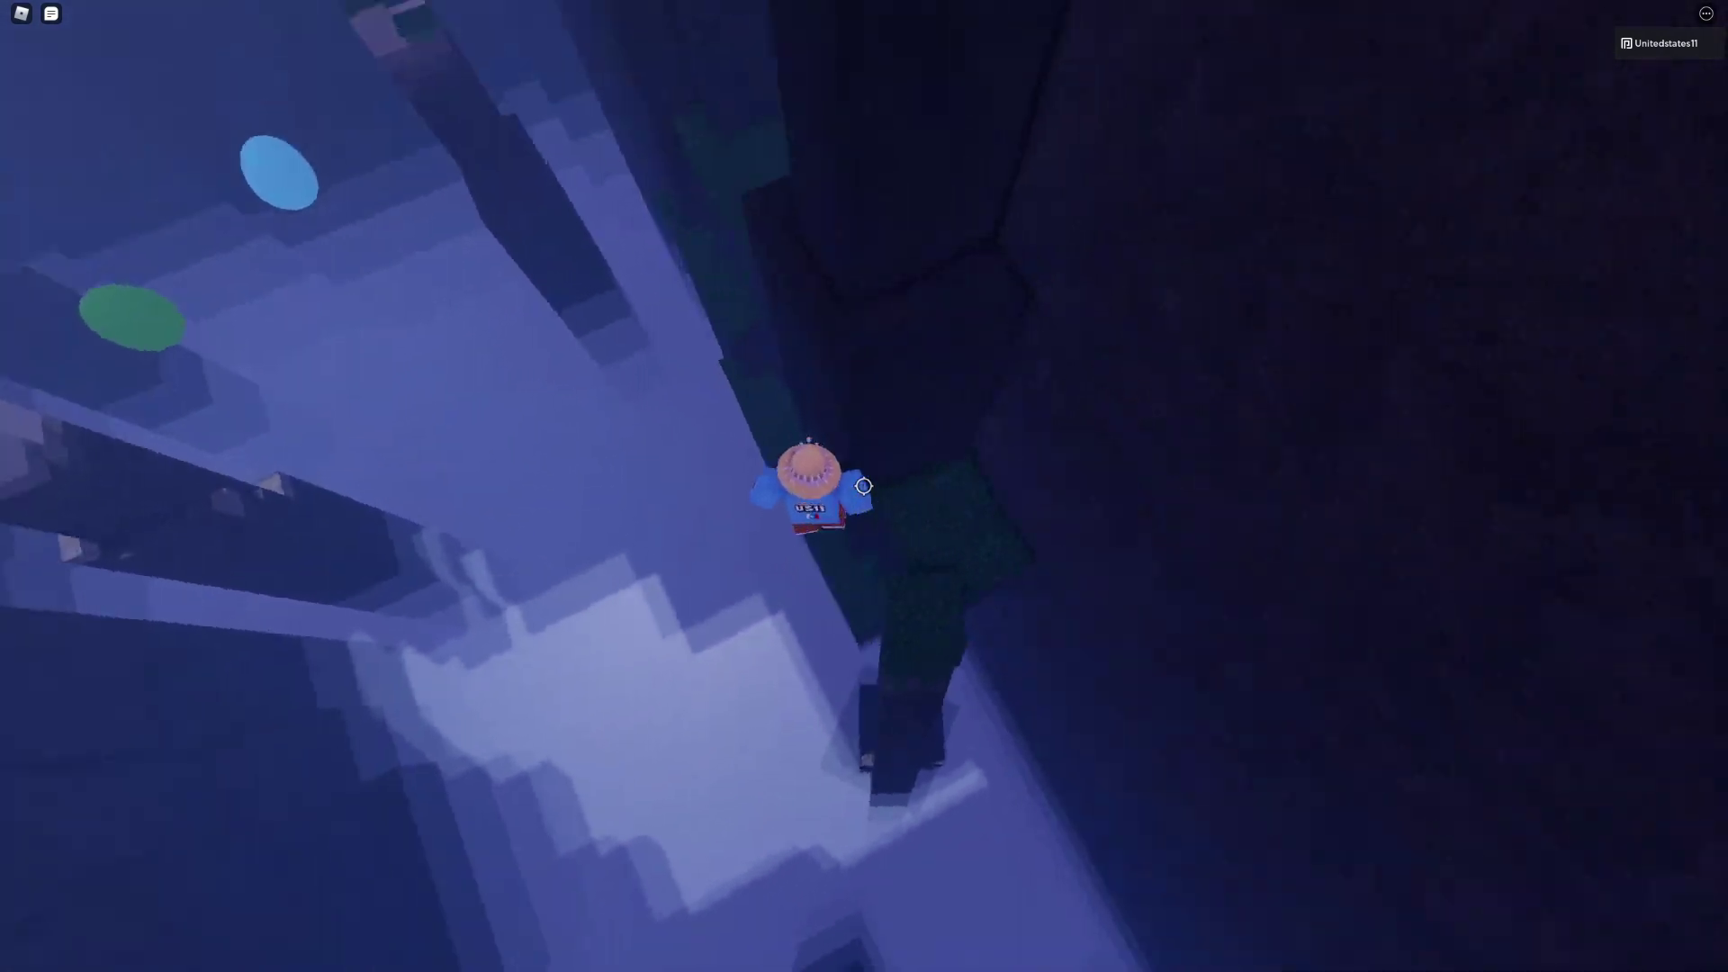
pyautogui.press('w')
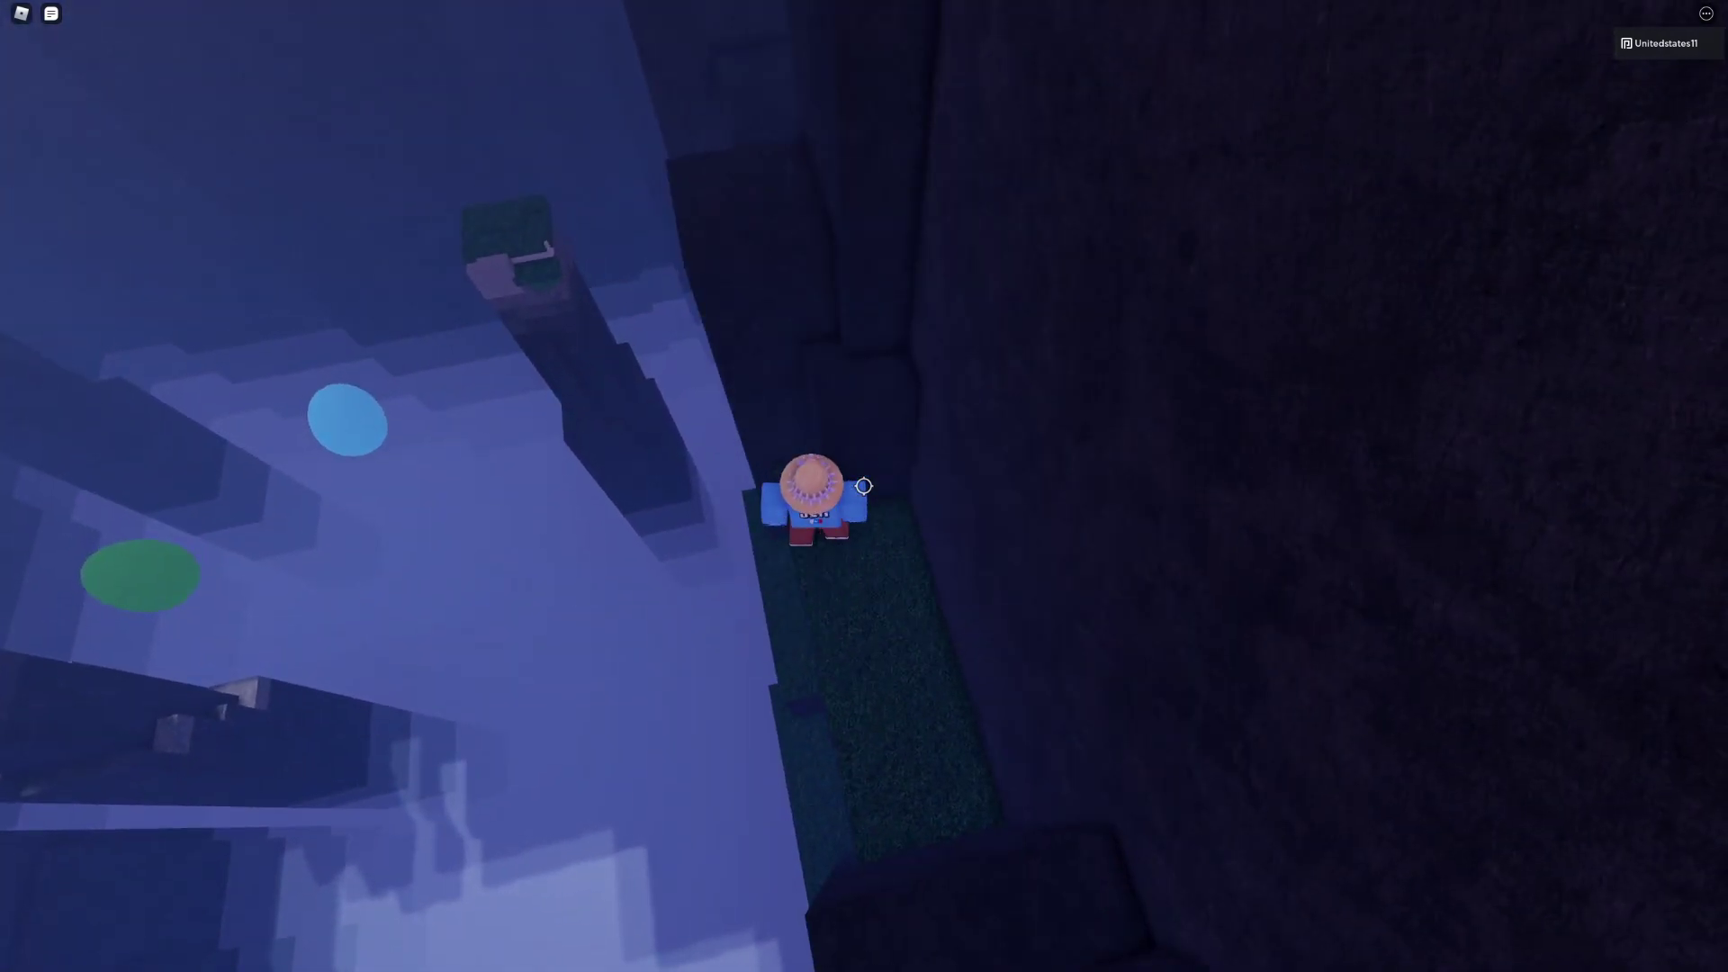
pyautogui.press('w')
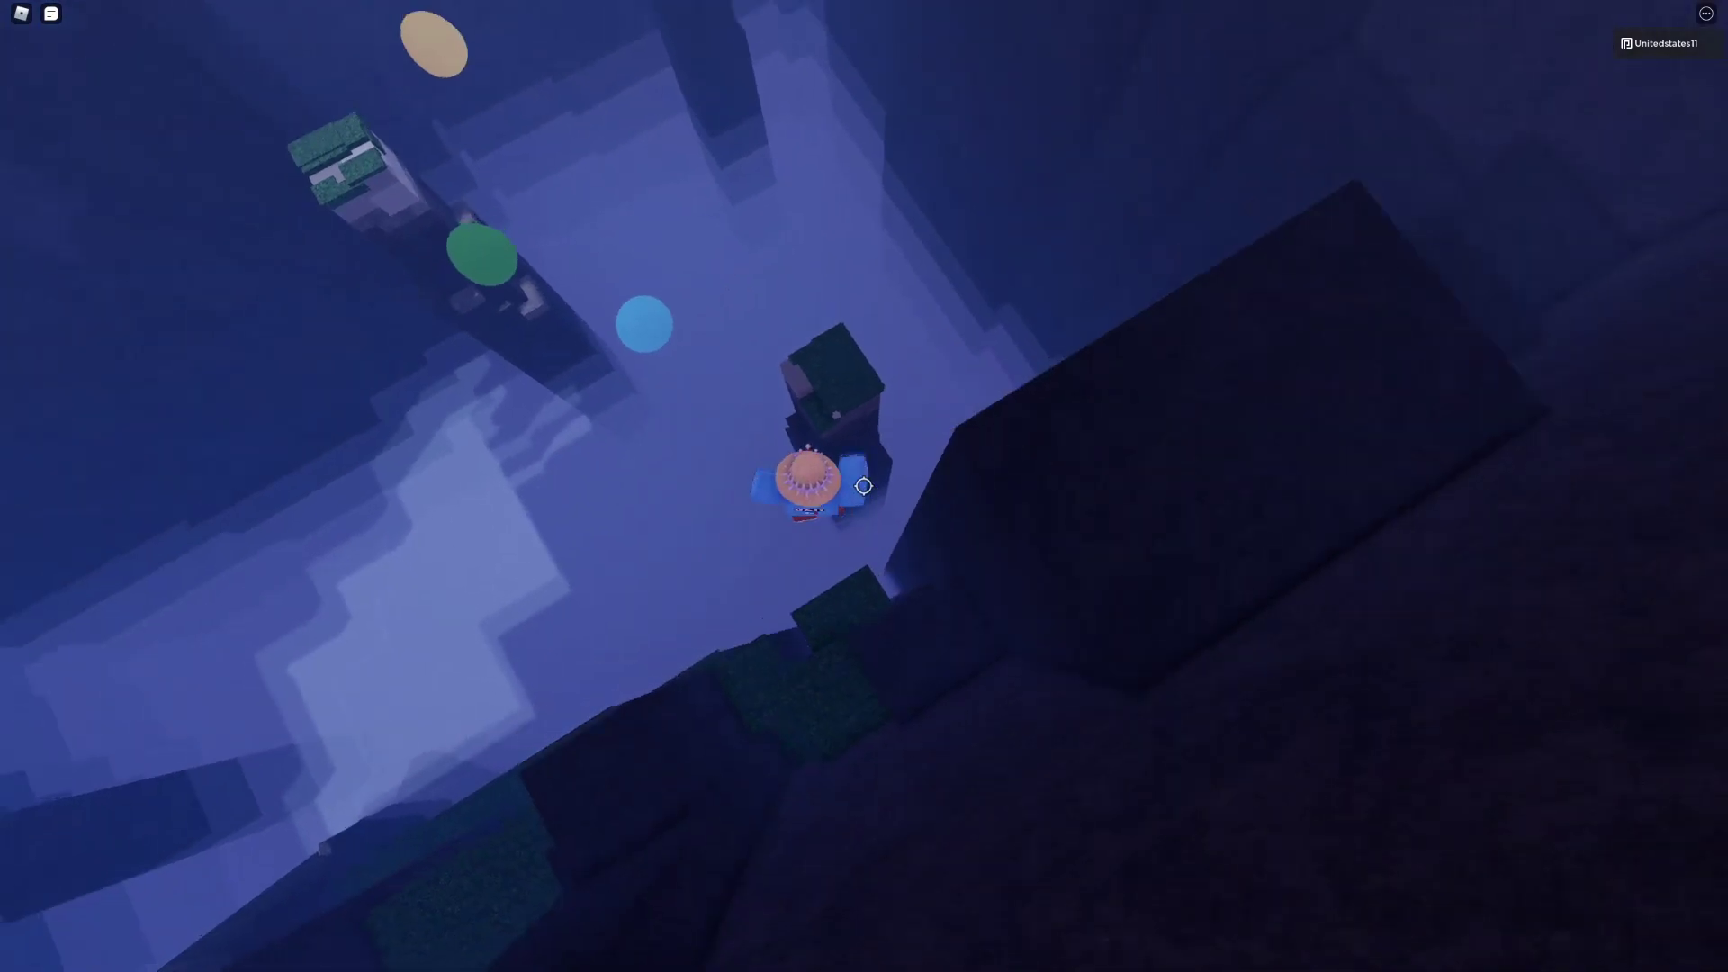
# - Cross the chasm floor to the grassy ledge and face the glowing doorway
pyautogui.press('w')
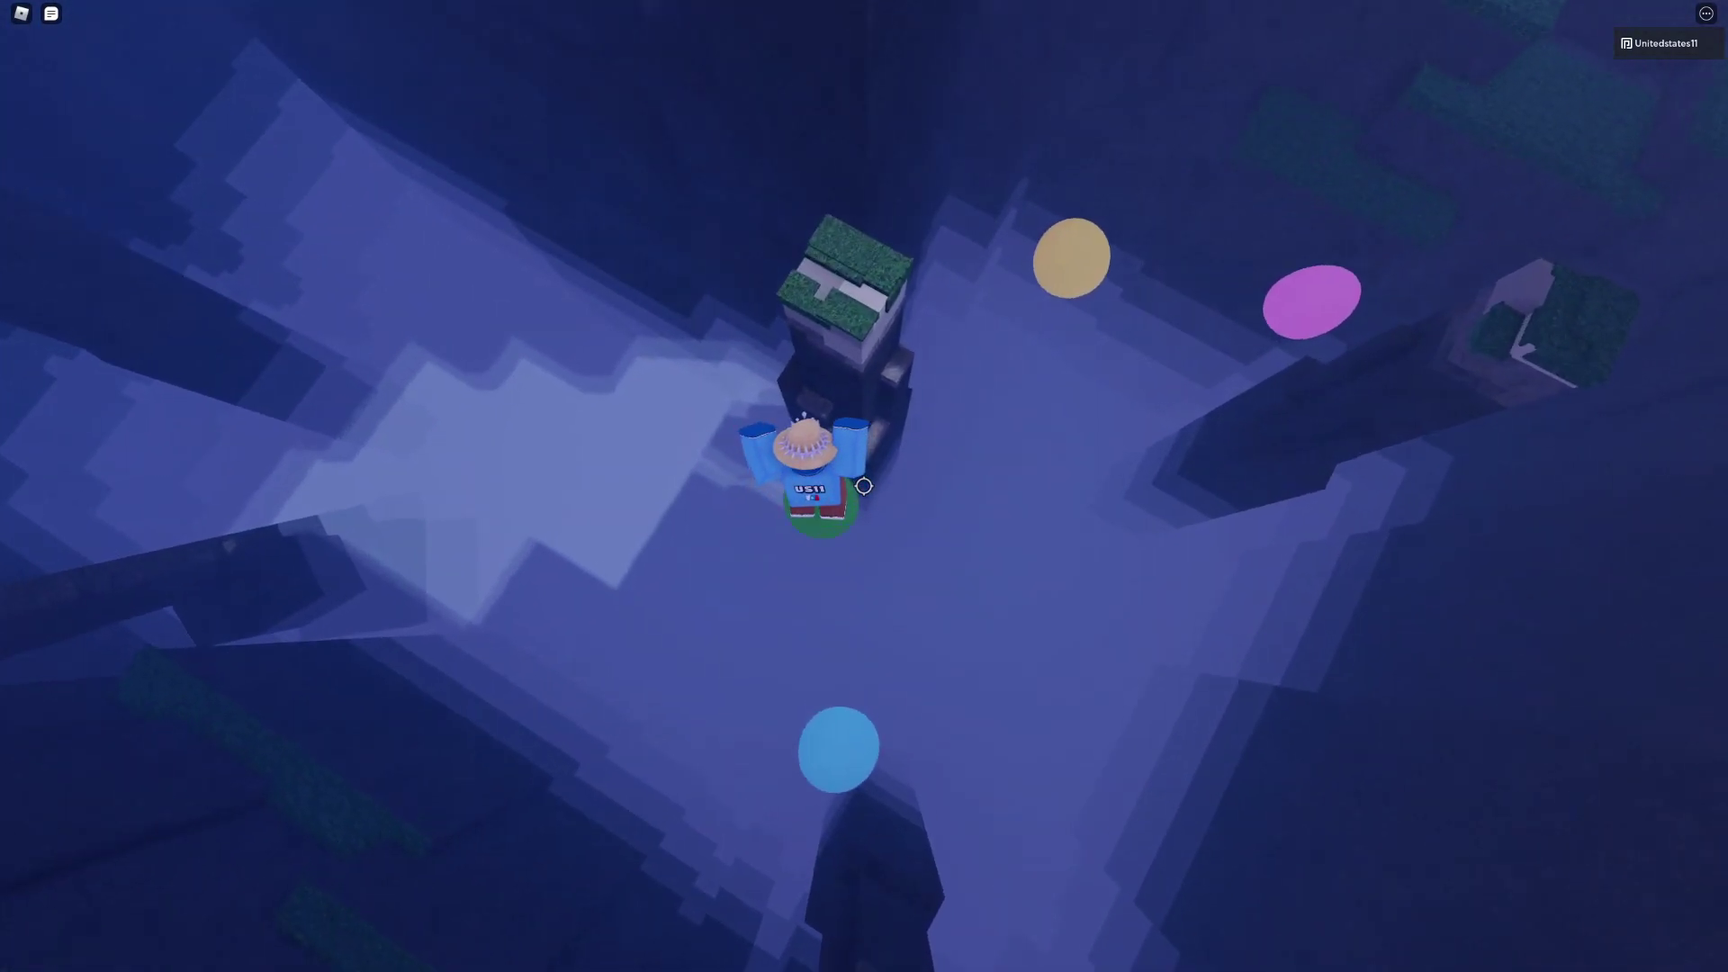
pyautogui.press('w')
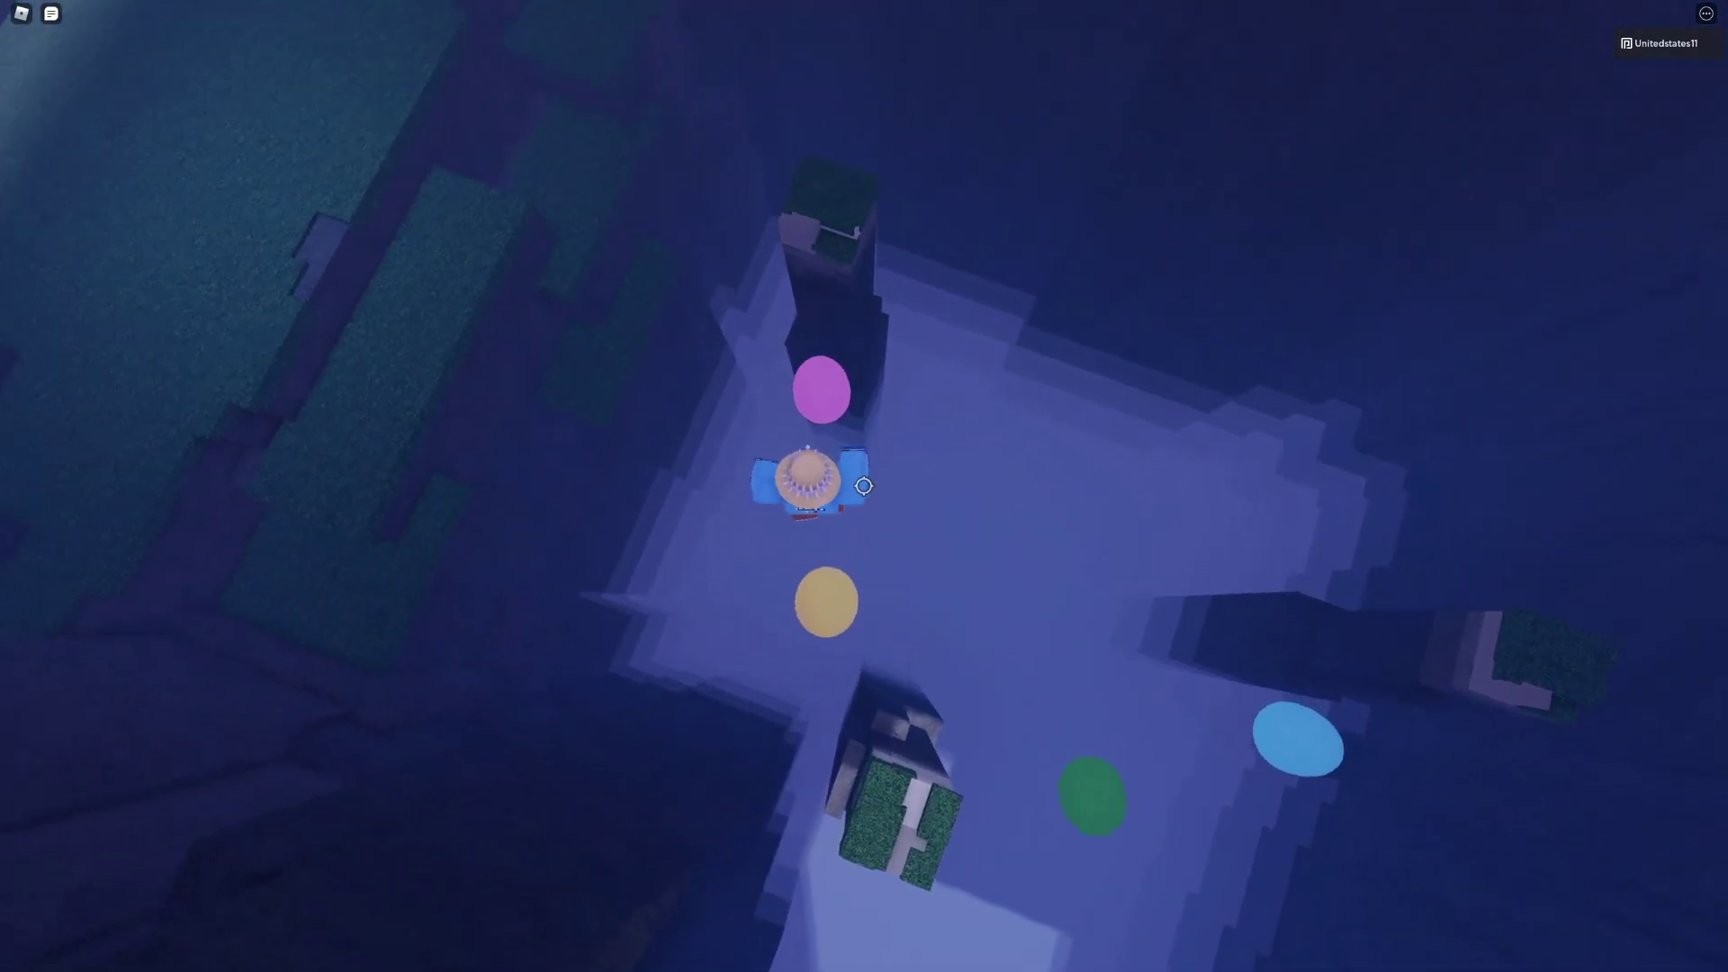
pyautogui.press('w')
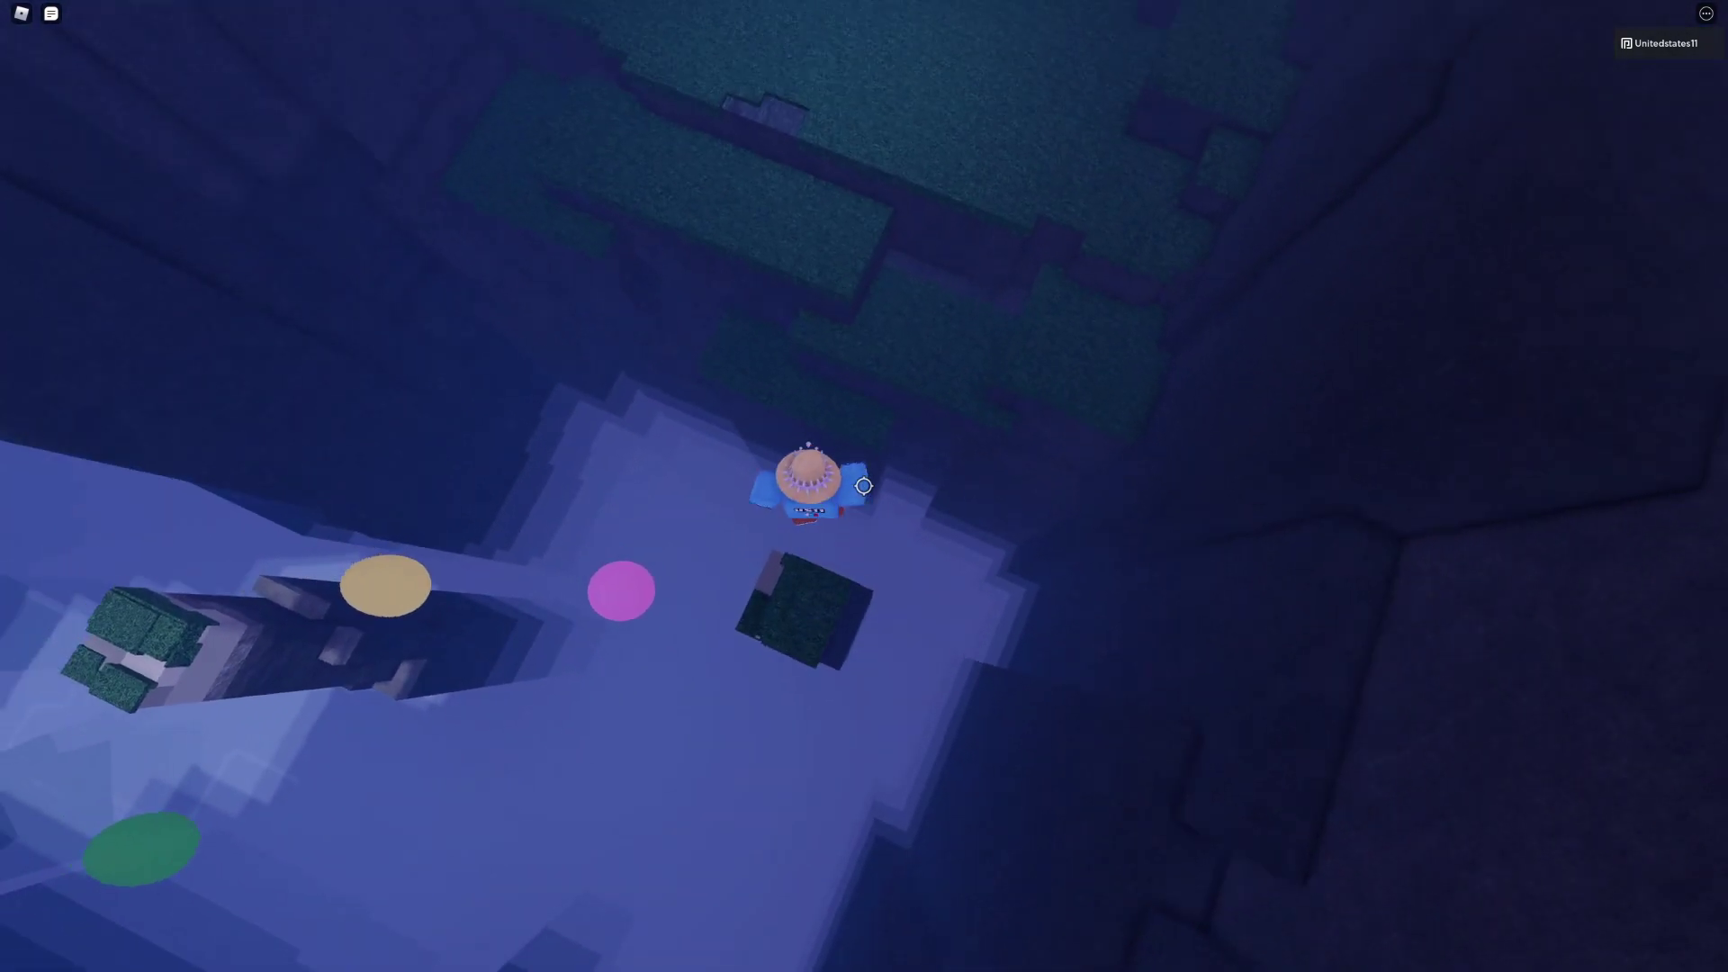
pyautogui.press('w')
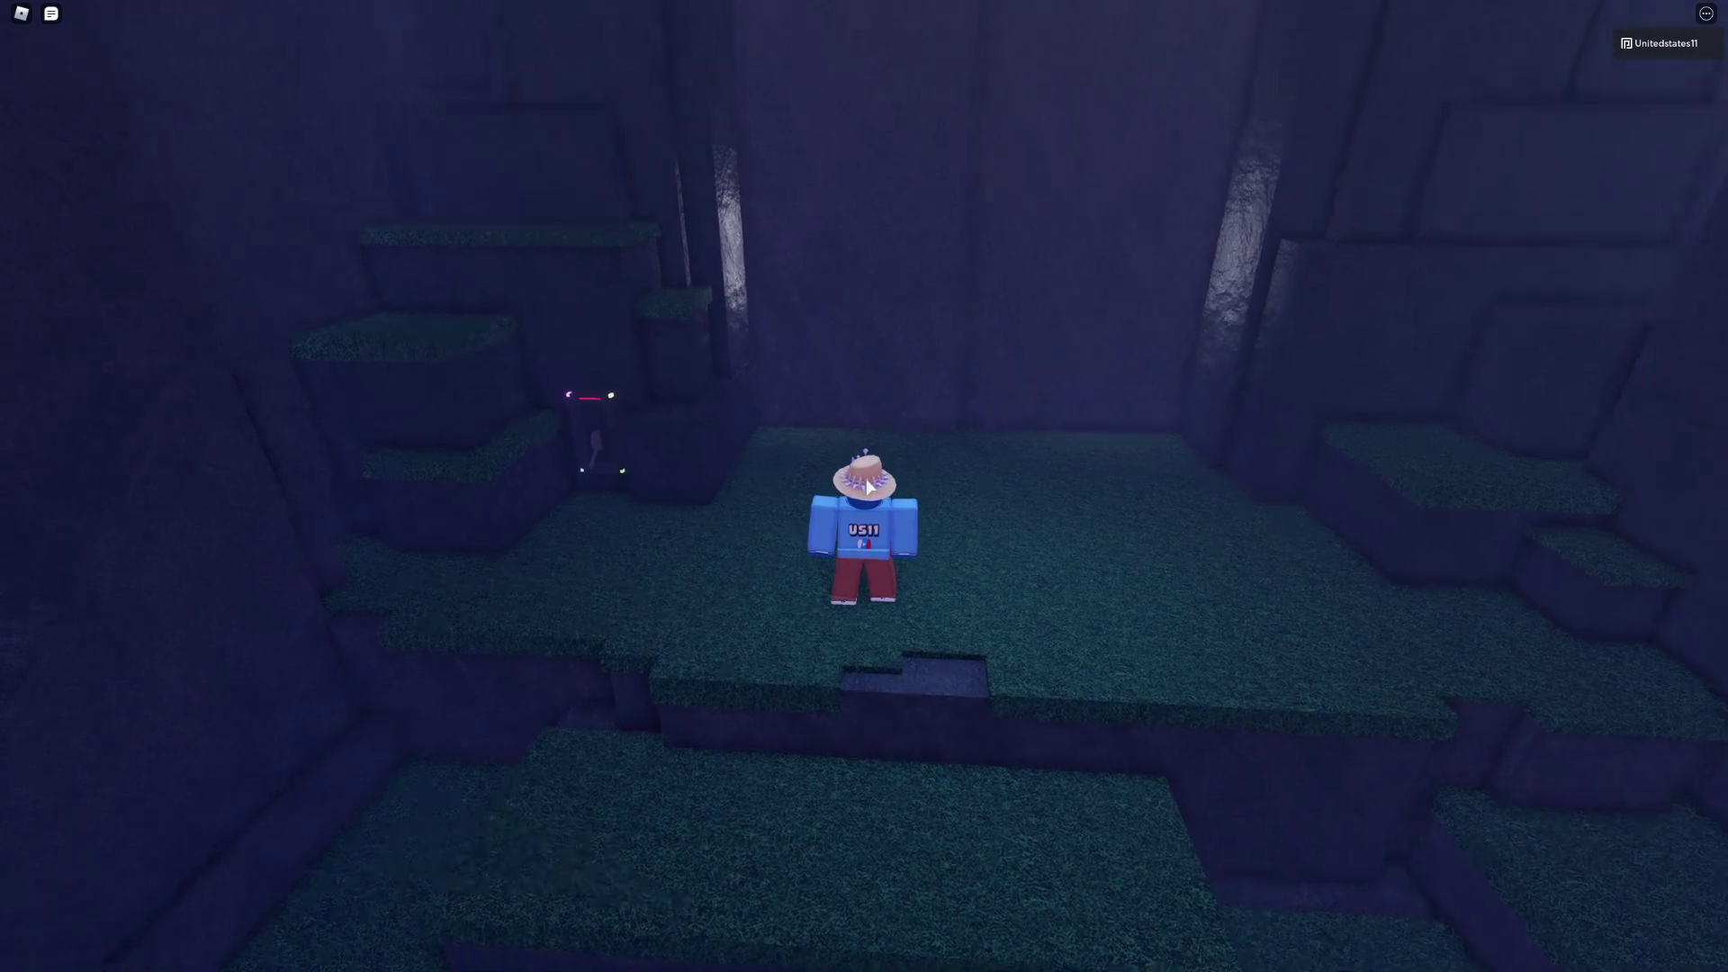
pyautogui.scroll(5, 864, 486)
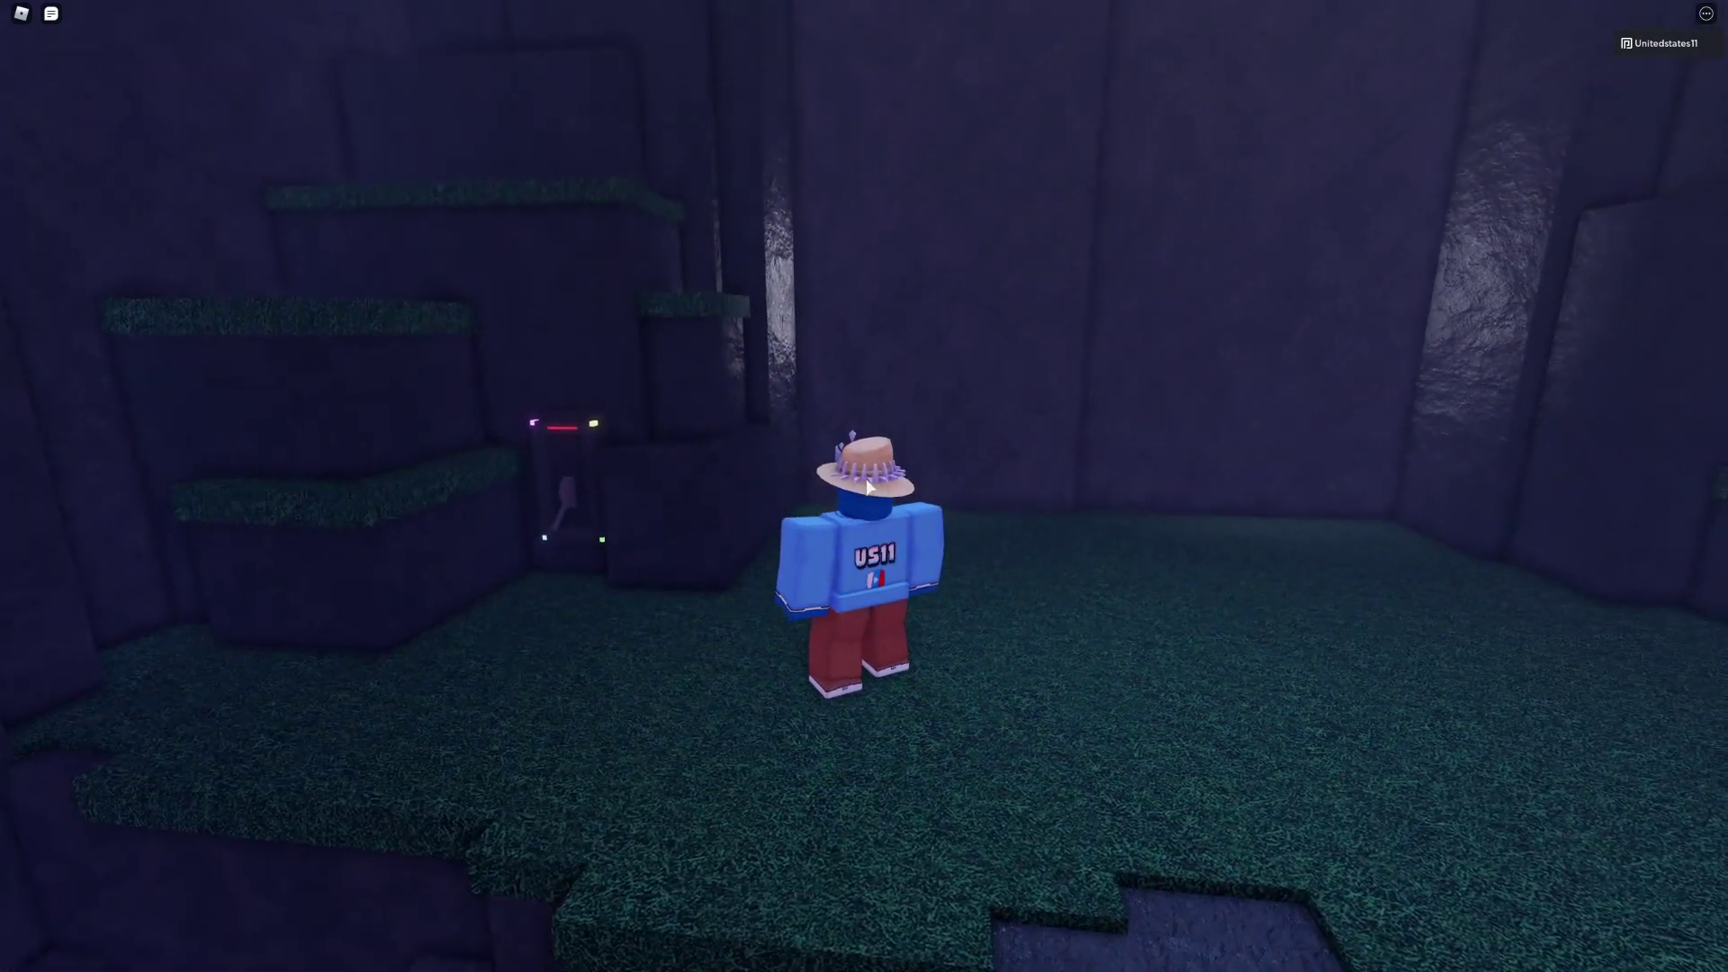
pyautogui.press('a')
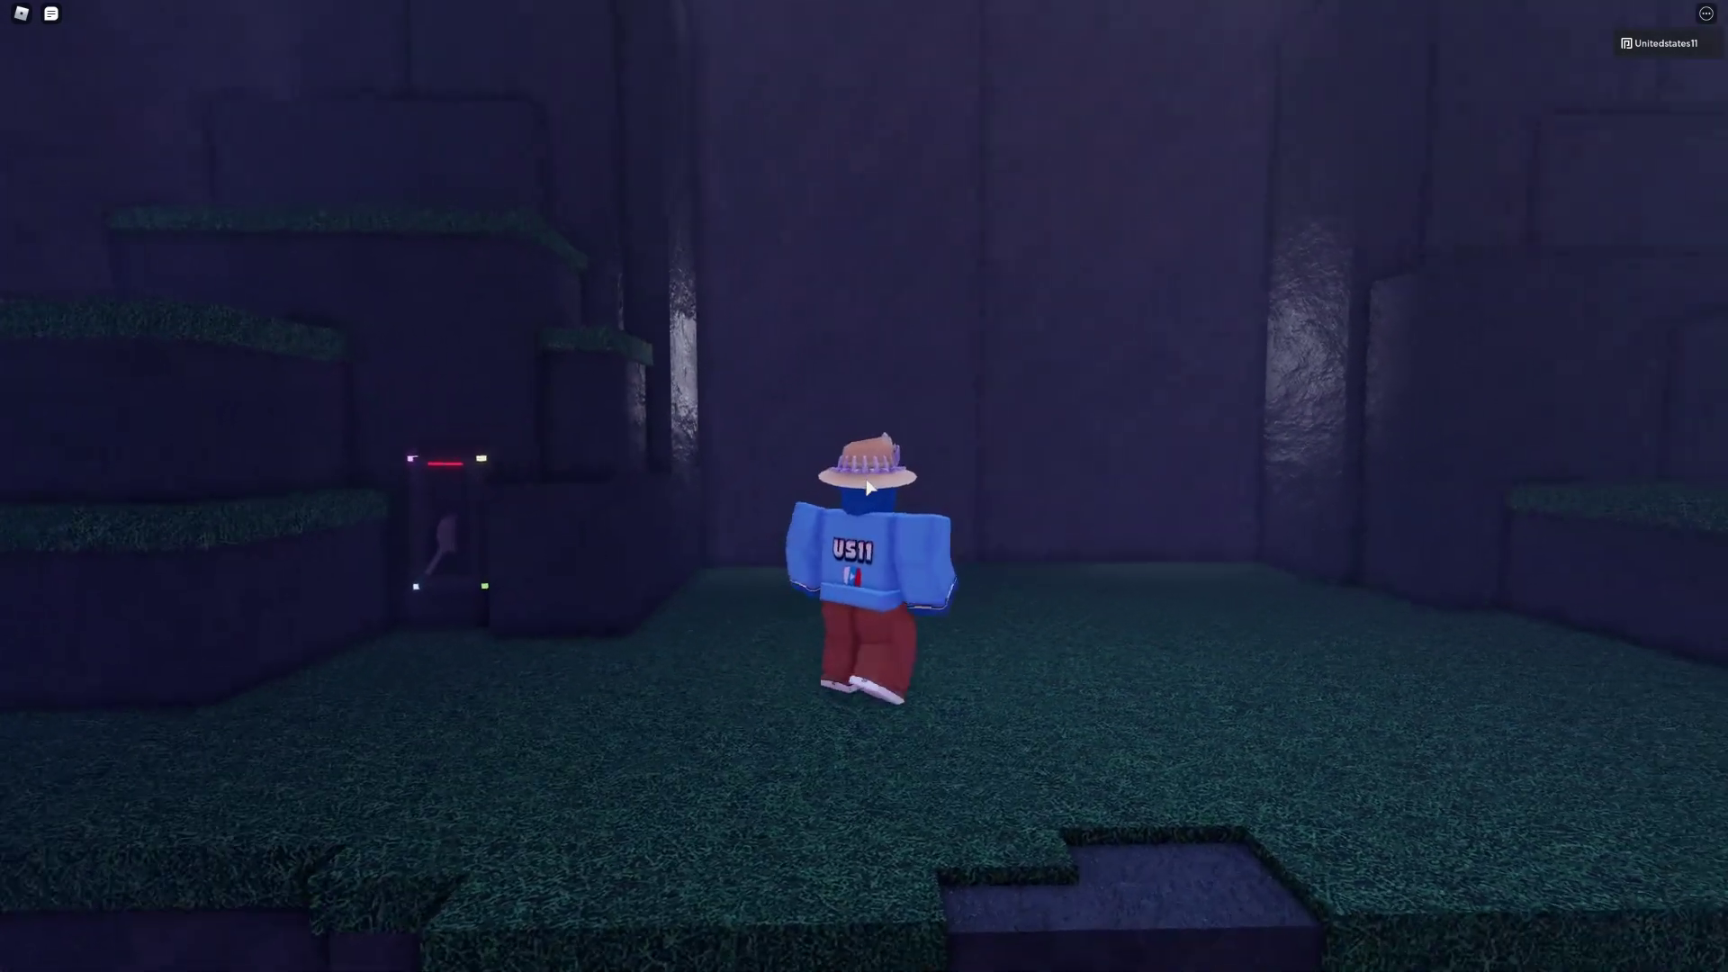
pyautogui.moveTo(864, 495); pyautogui.dragTo(703, 527)
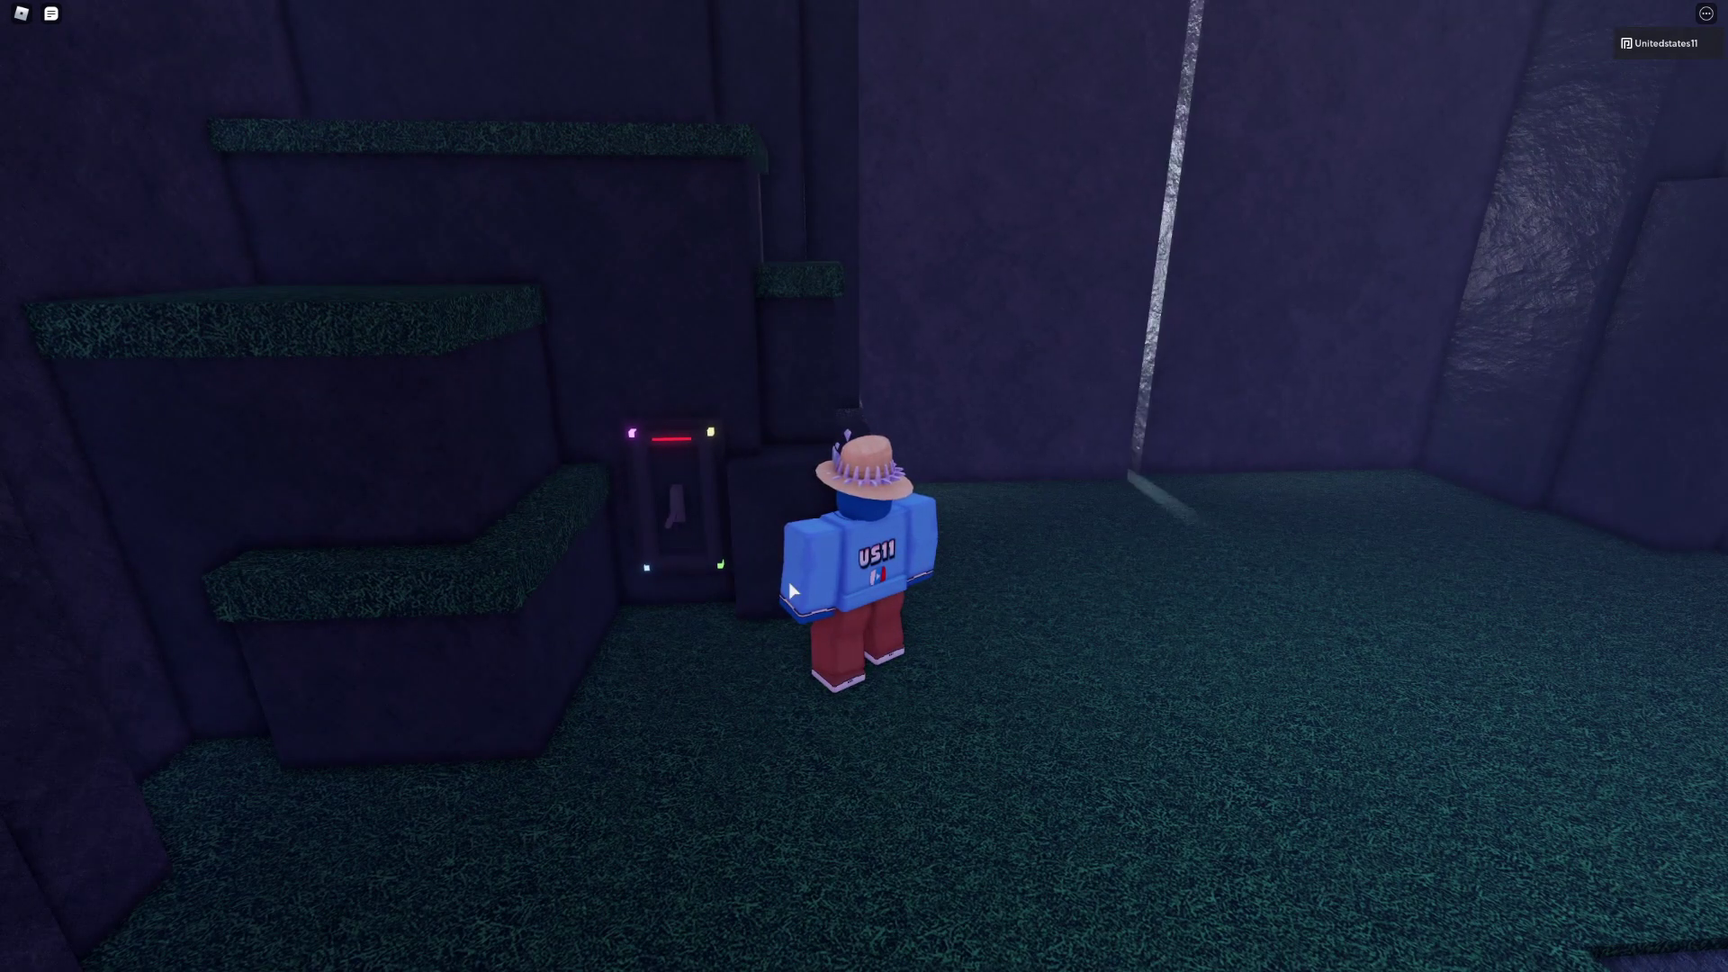
pyautogui.press('shift')
pyautogui.moveTo(789, 581); pyautogui.dragTo(540, 581)
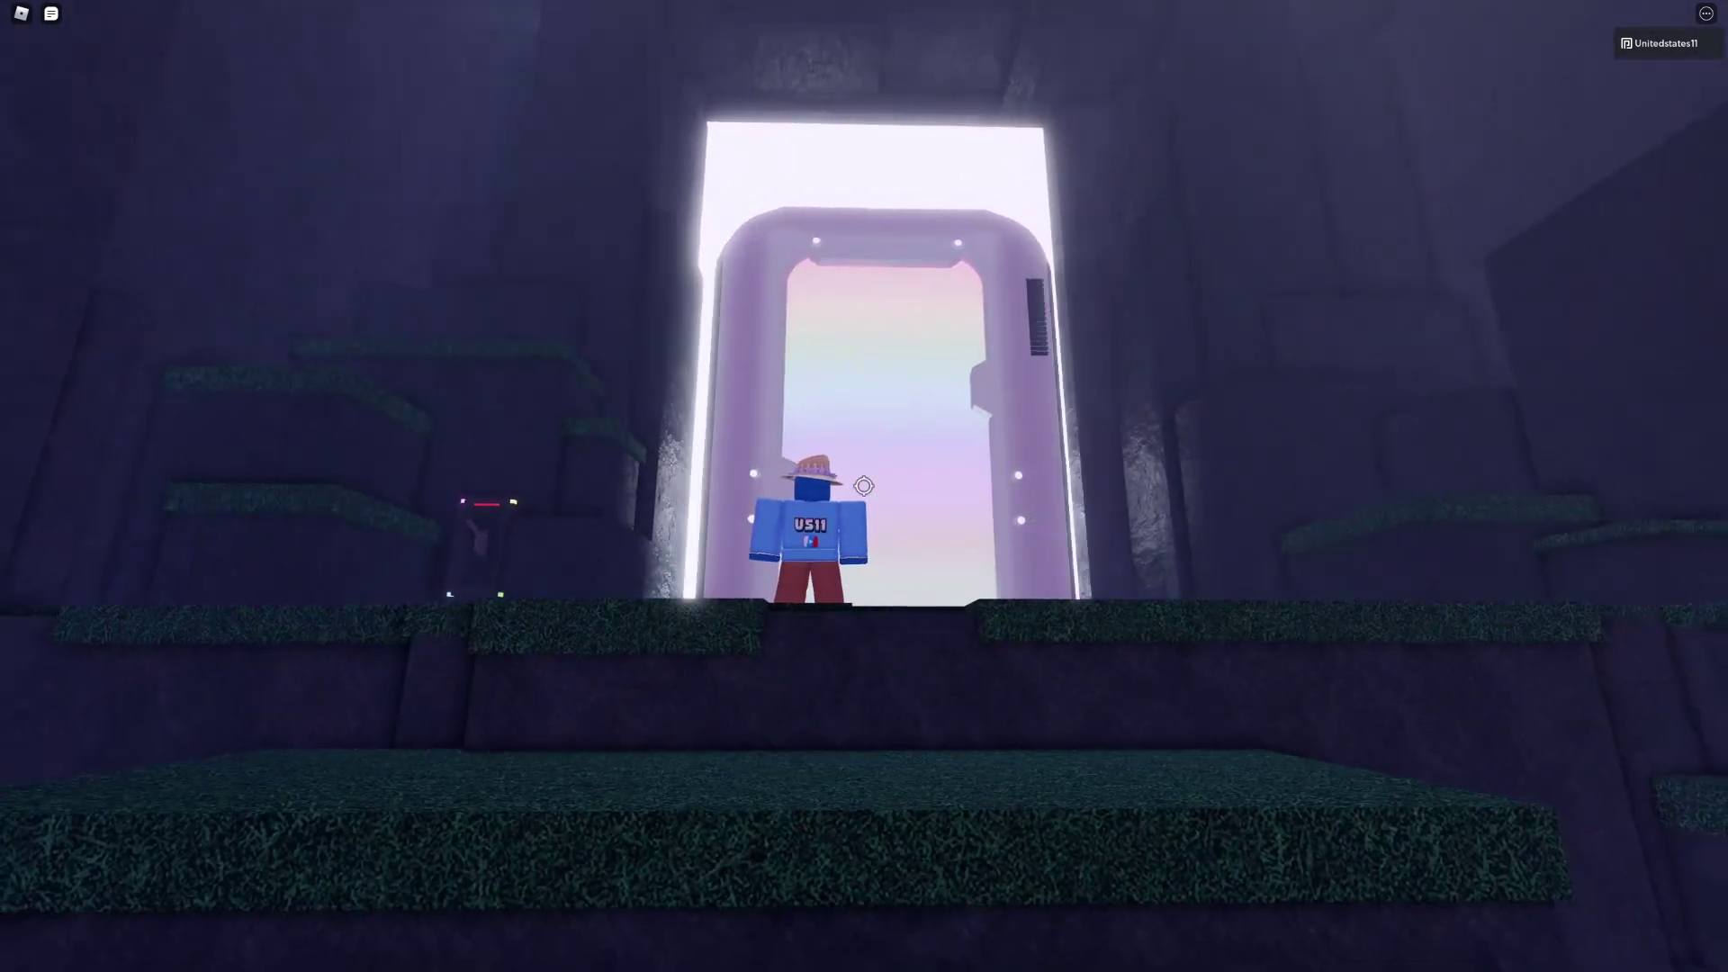
# - Walk toward the glowing doorway and look up at it from a low angle
pyautogui.press('w')
pyautogui.scroll(-3, 864, 487)
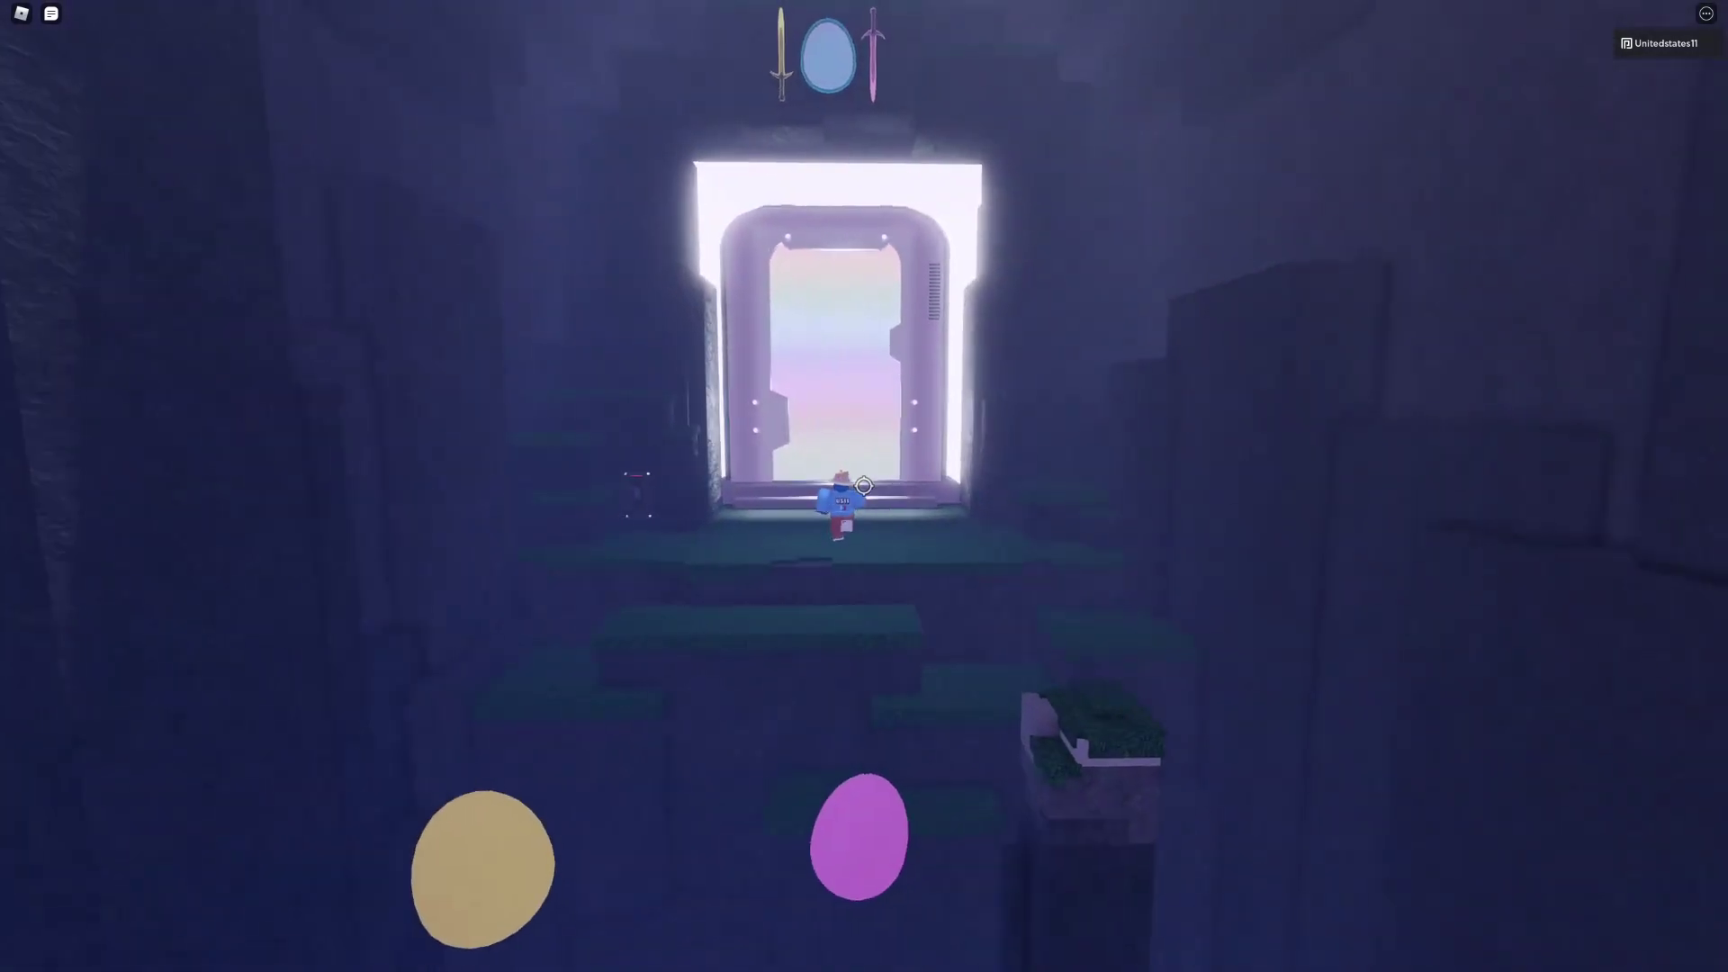
pyautogui.press('w')
pyautogui.scroll(4, 864, 486)
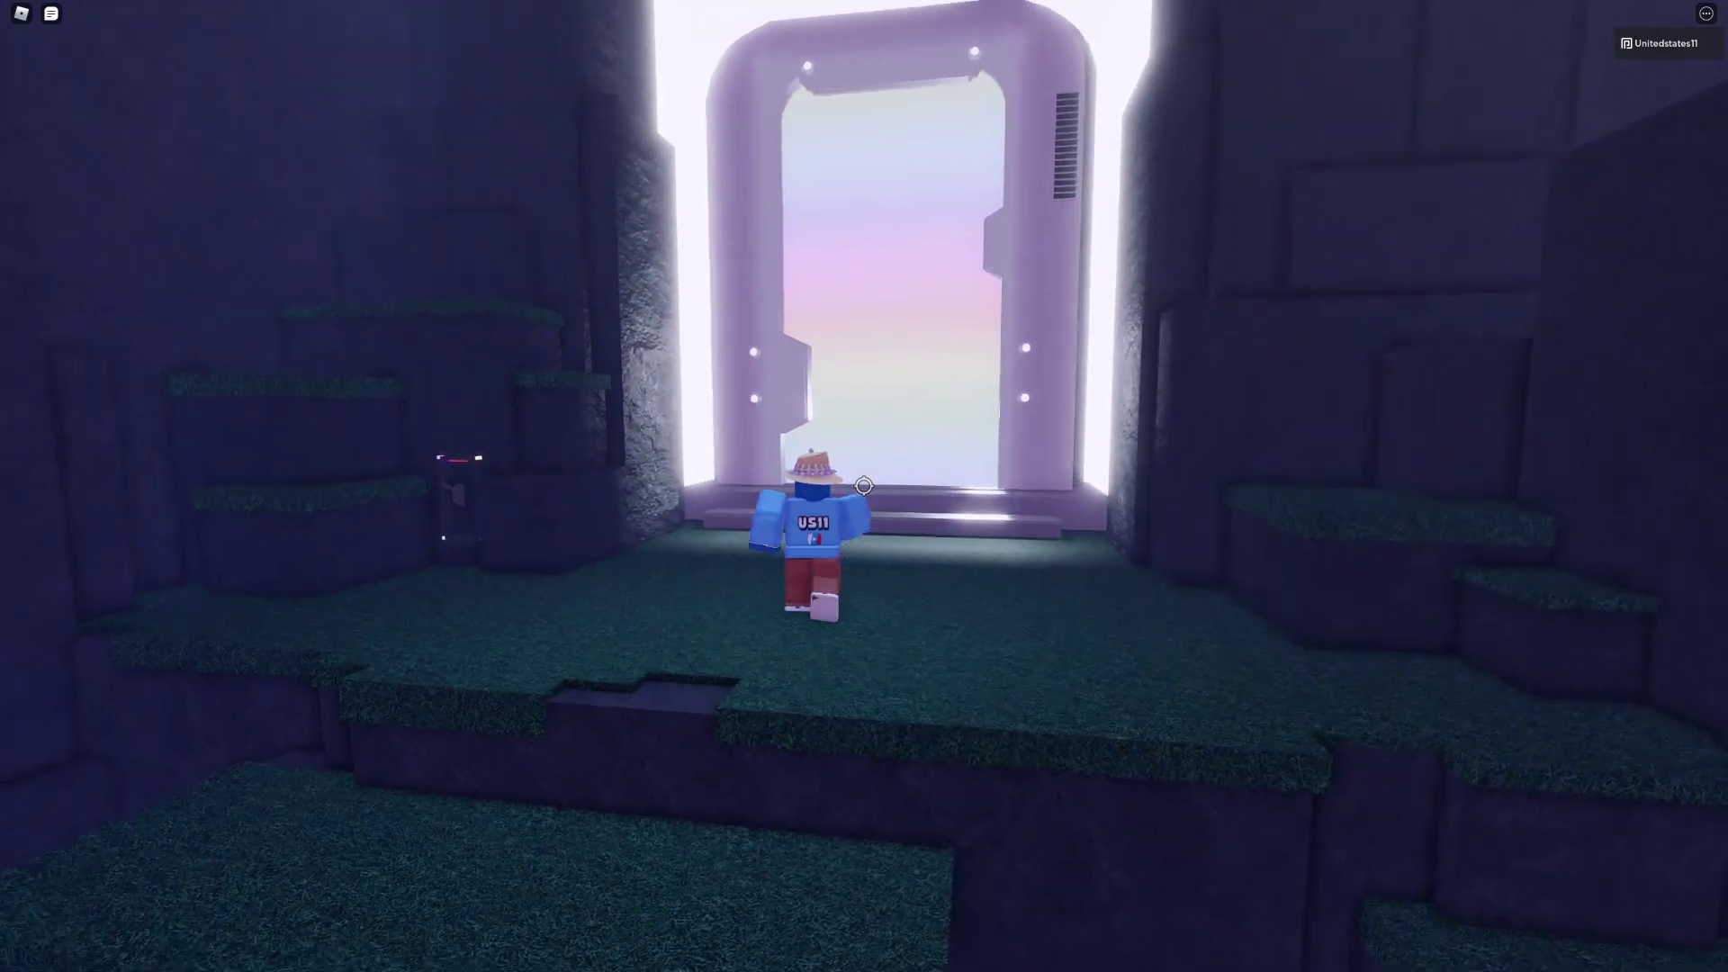
pyautogui.press('w')
pyautogui.press('w')
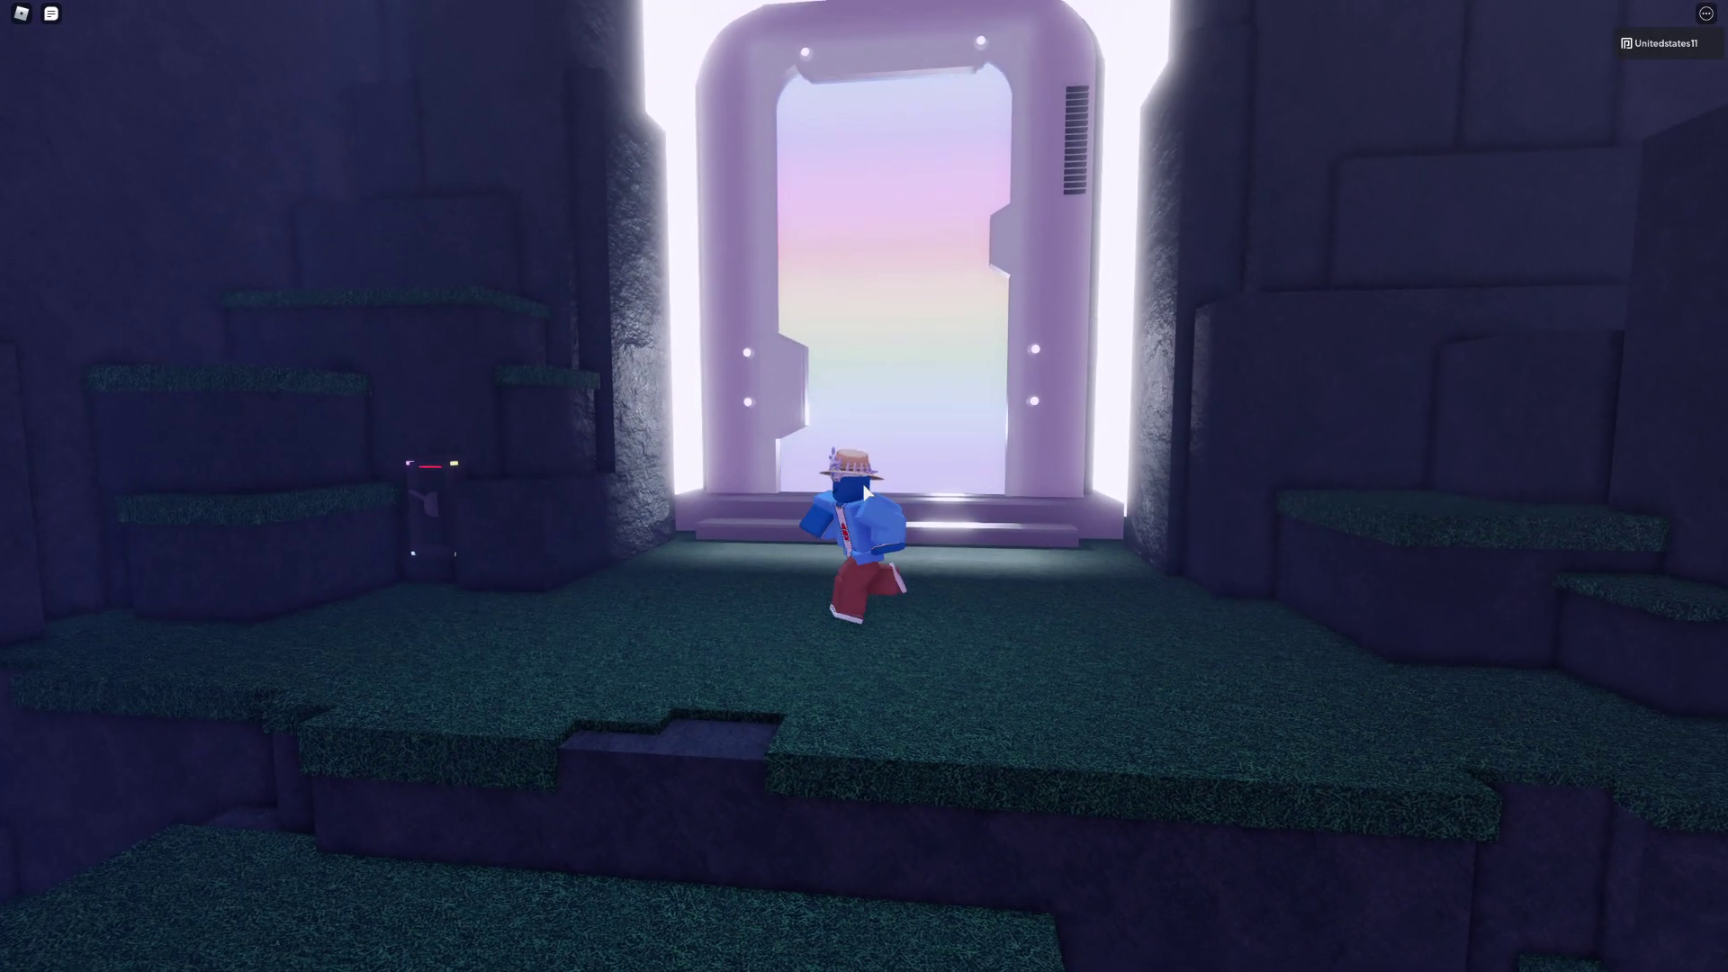
pyautogui.press('s')
pyautogui.press('w')
pyautogui.scroll(-5, 864, 486)
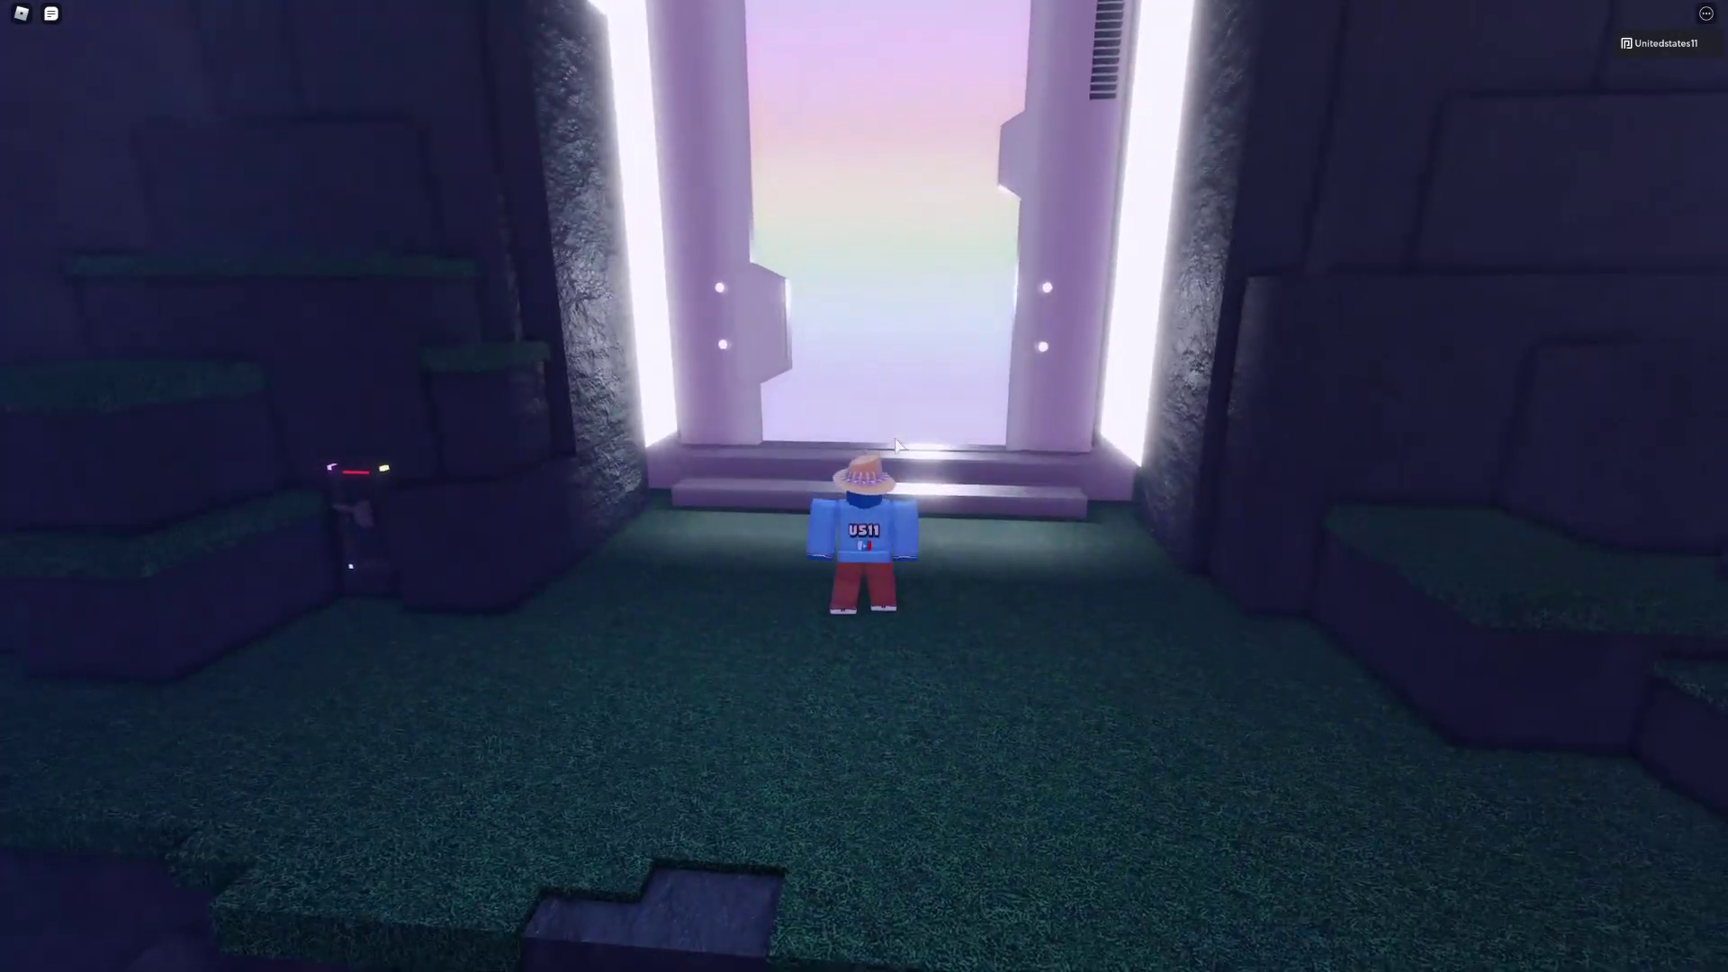
pyautogui.scroll(-5, 865, 487)
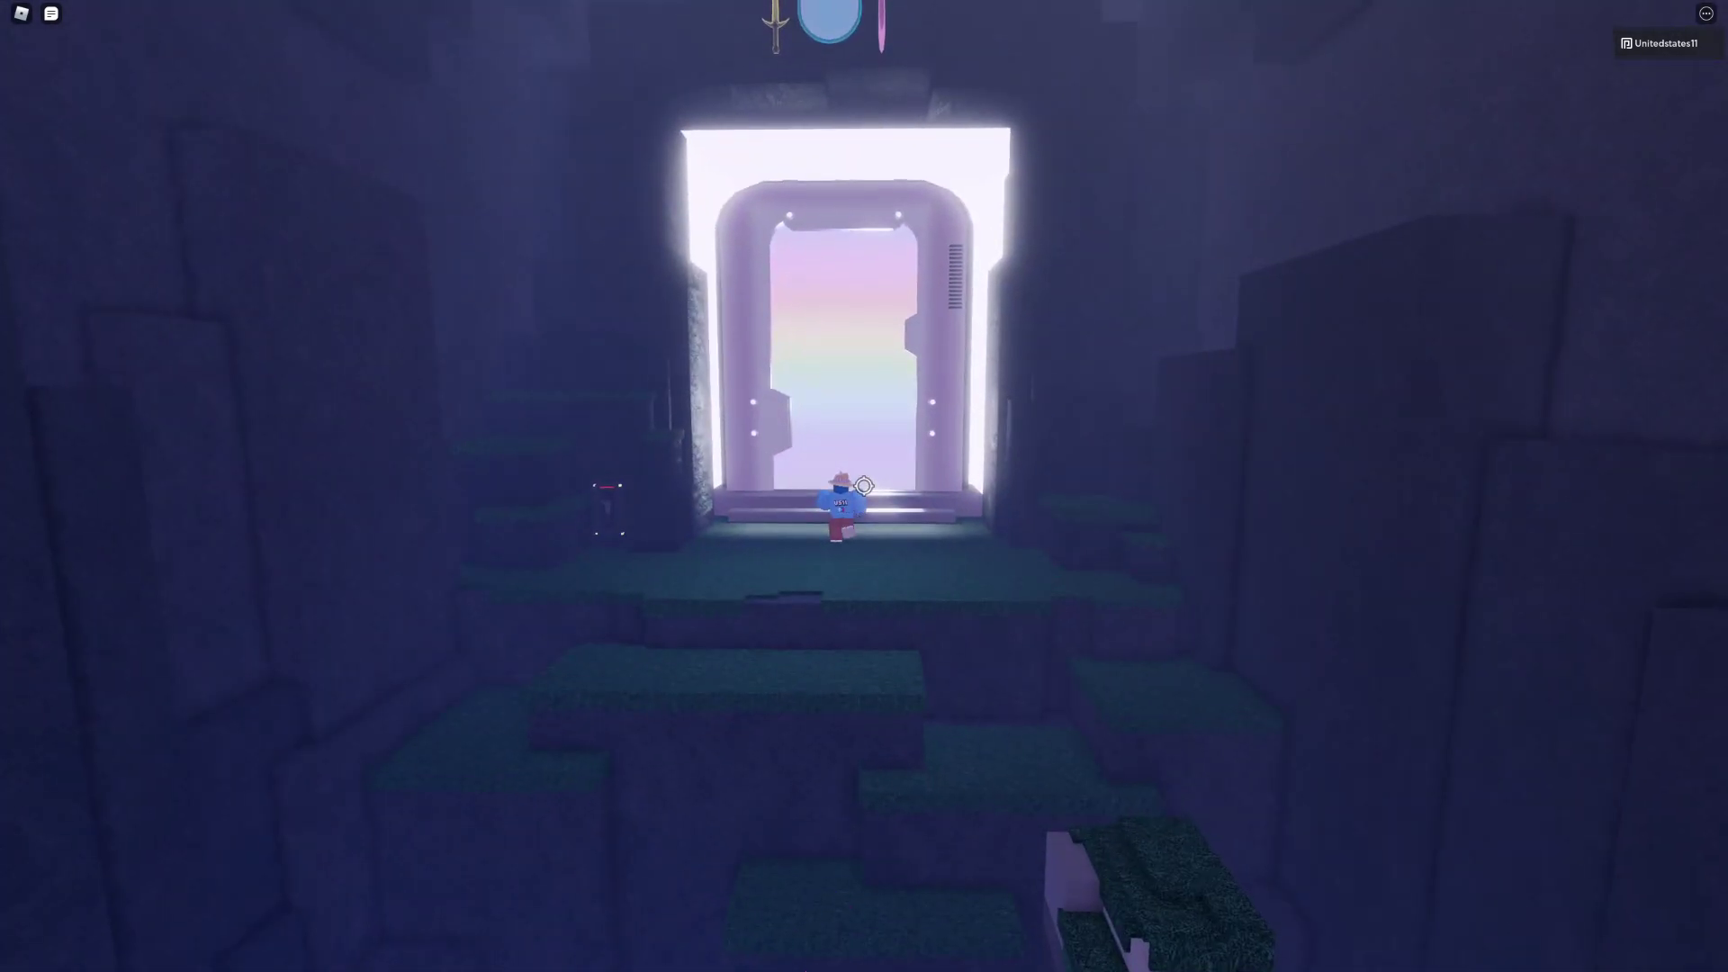
pyautogui.scroll(5, 865, 486)
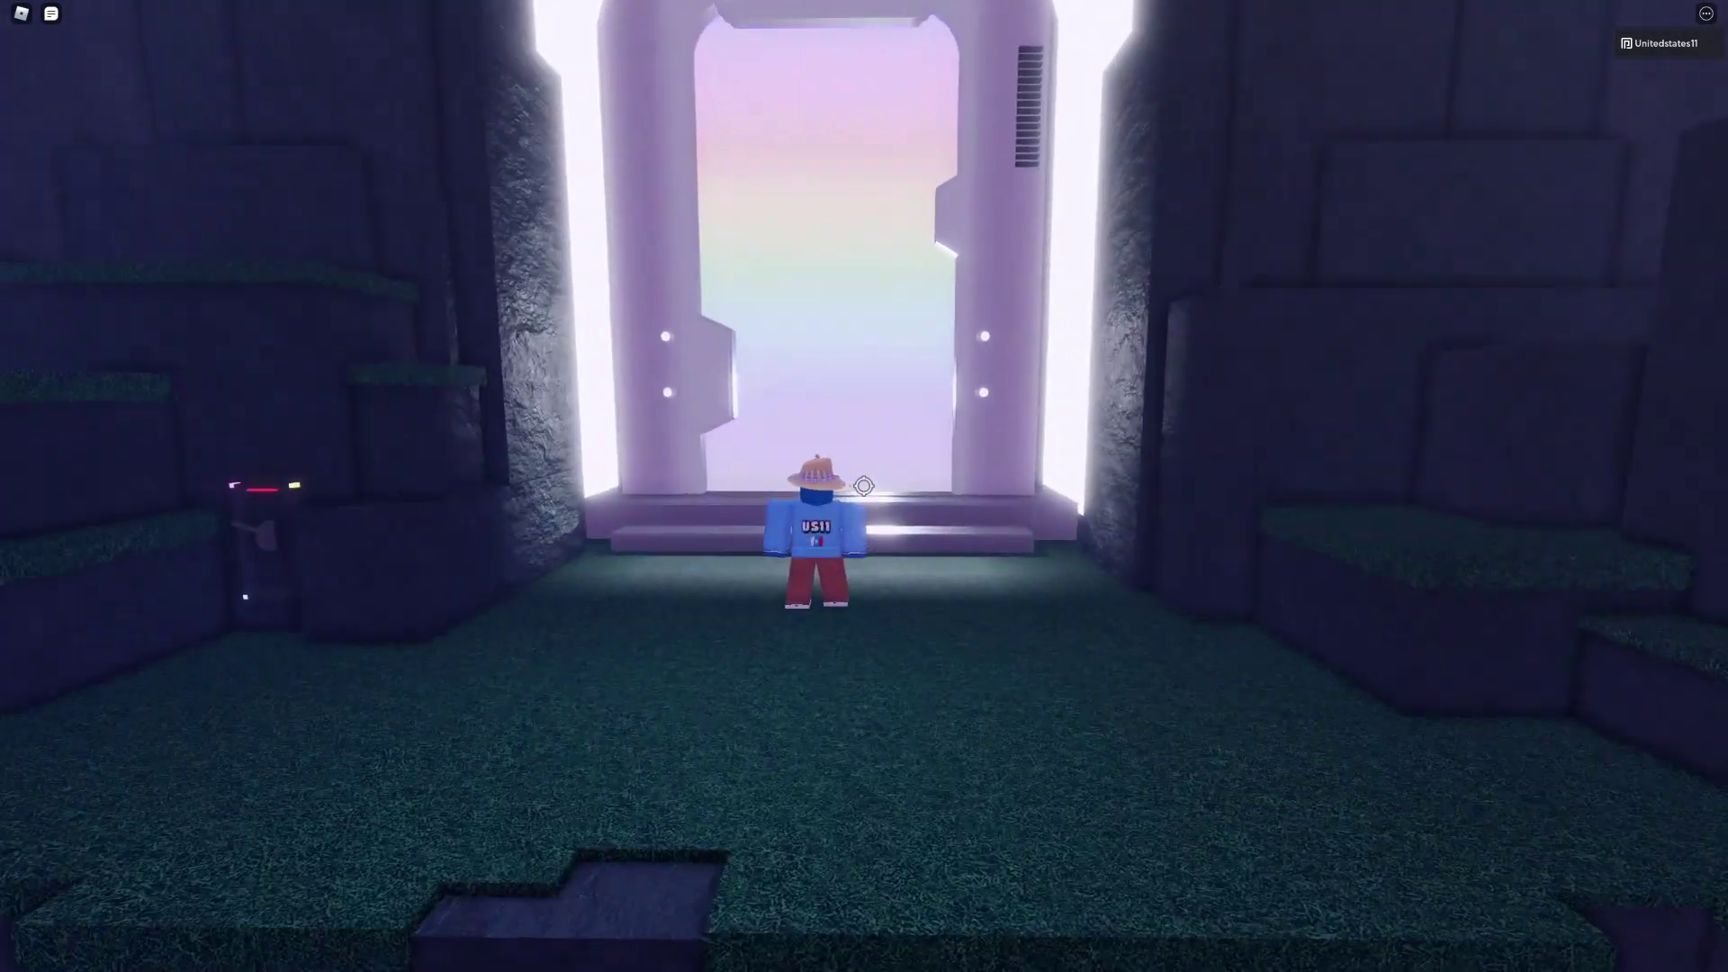
pyautogui.scroll(3, 864, 487)
pyautogui.rightClick(913, 538)
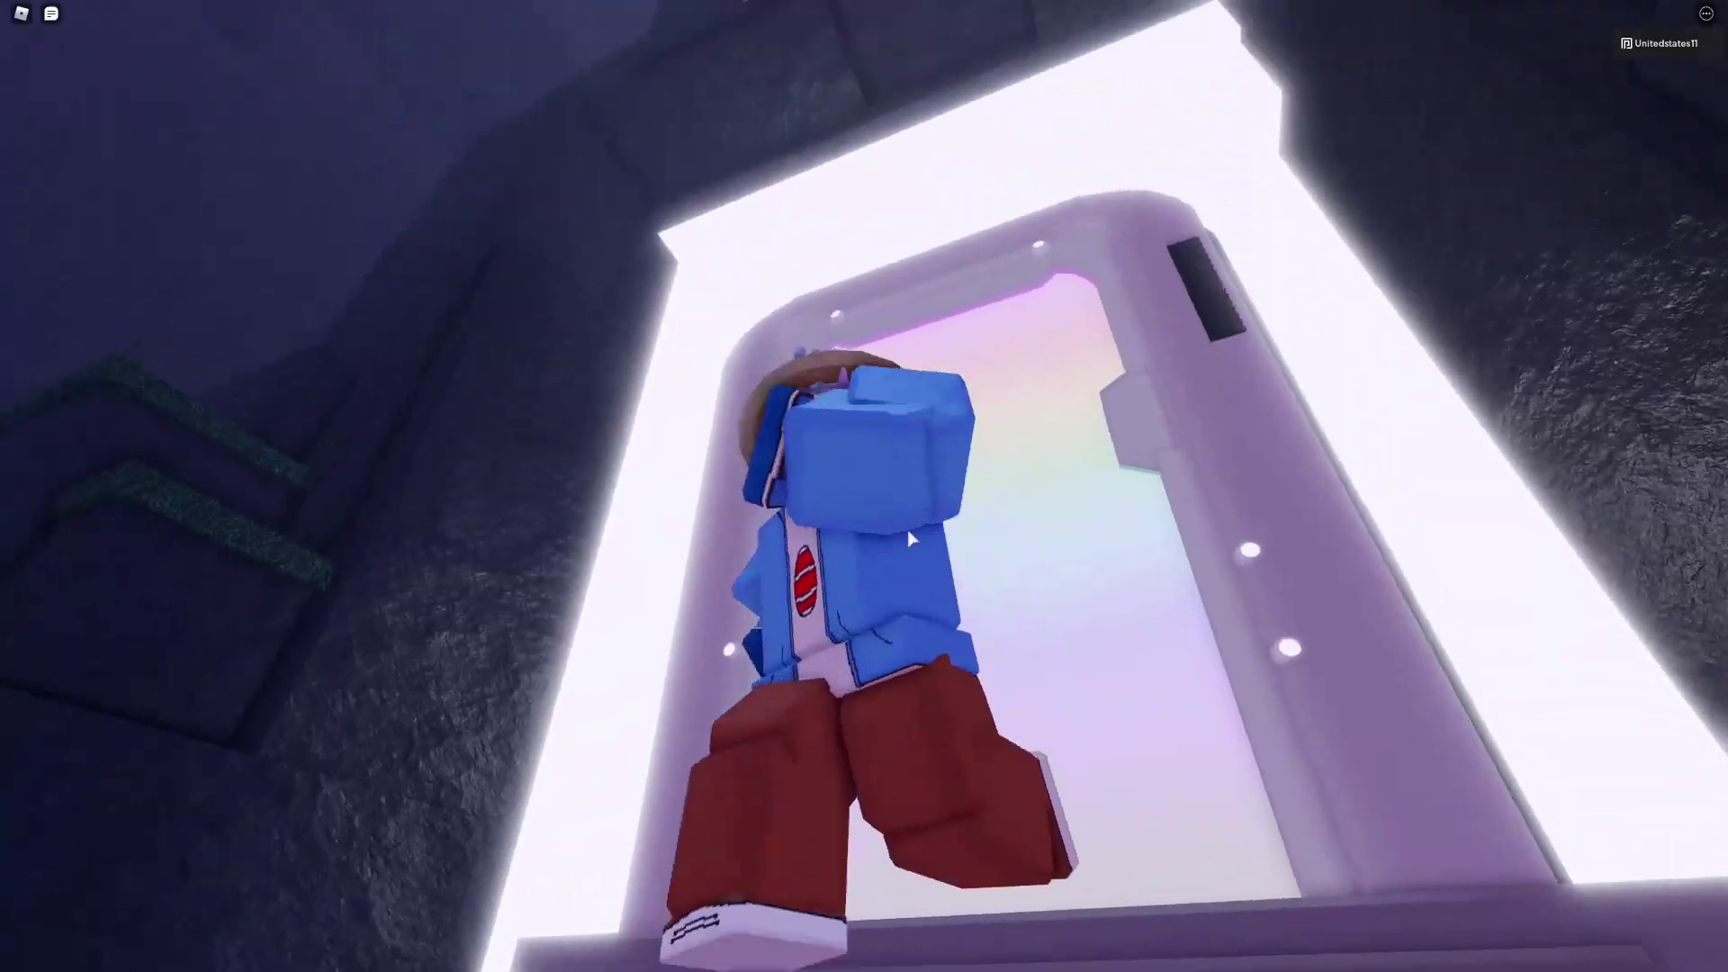
pyautogui.scroll(-3, 865, 486)
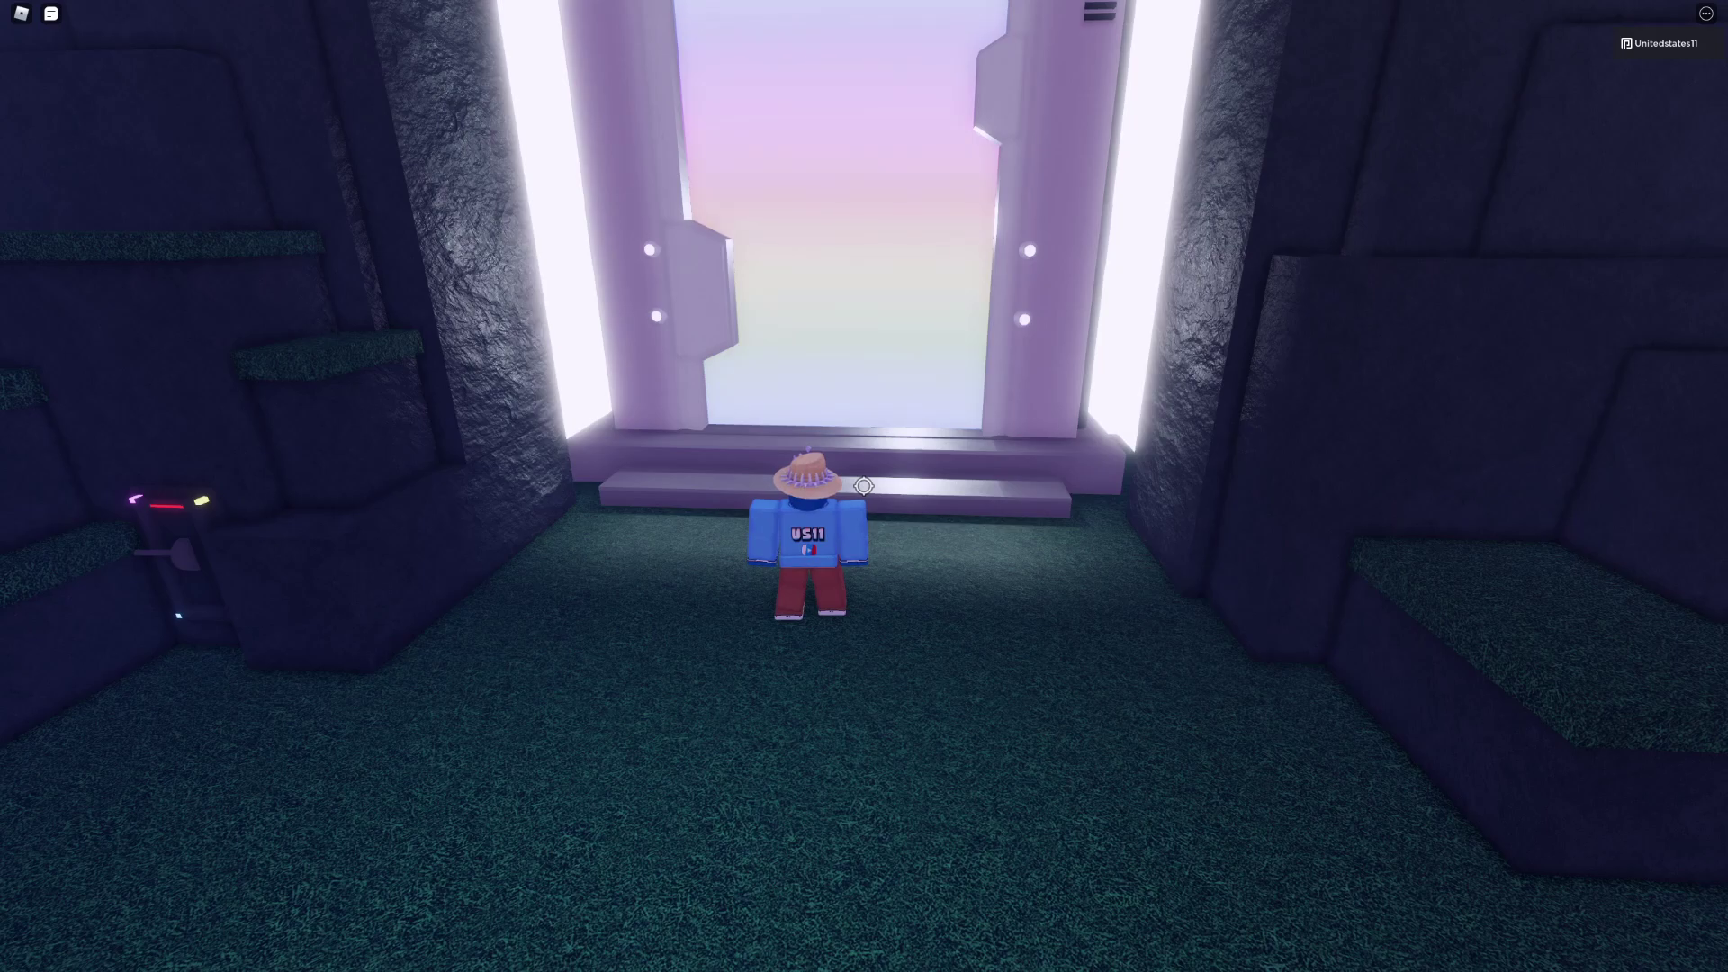
# - Walk up the portal steps into the doorway, camera following the avatar
pyautogui.press('w')
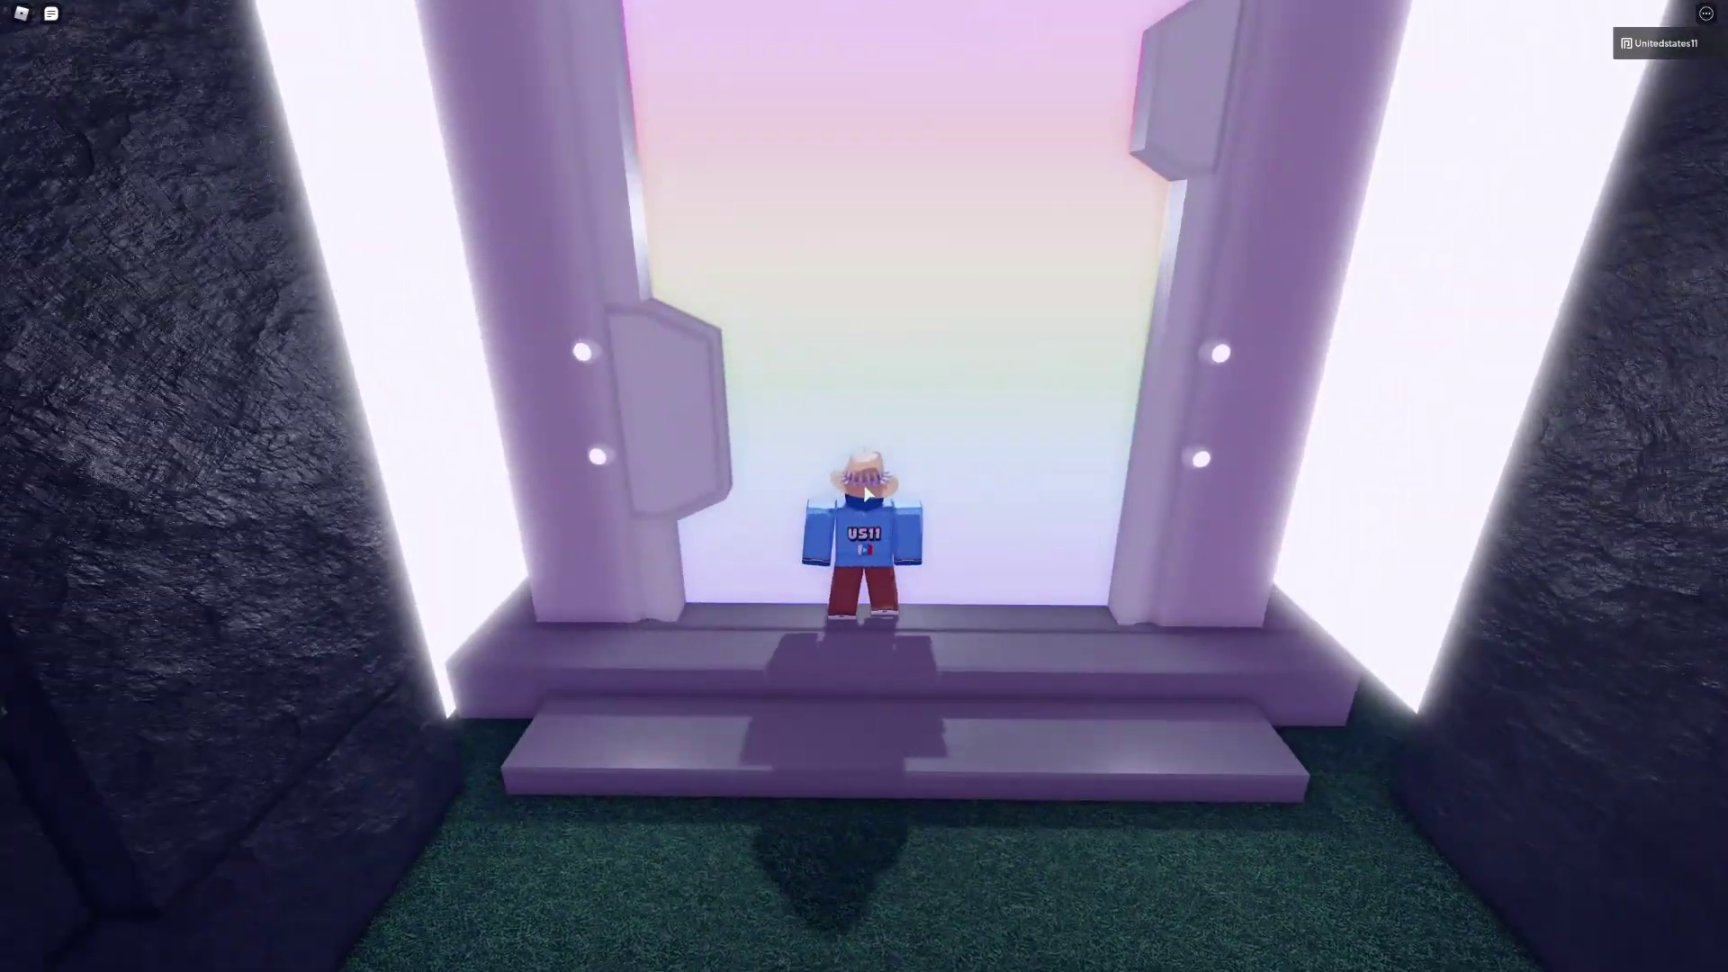
pyautogui.moveTo(865, 486); pyautogui.dragTo(865, 486)
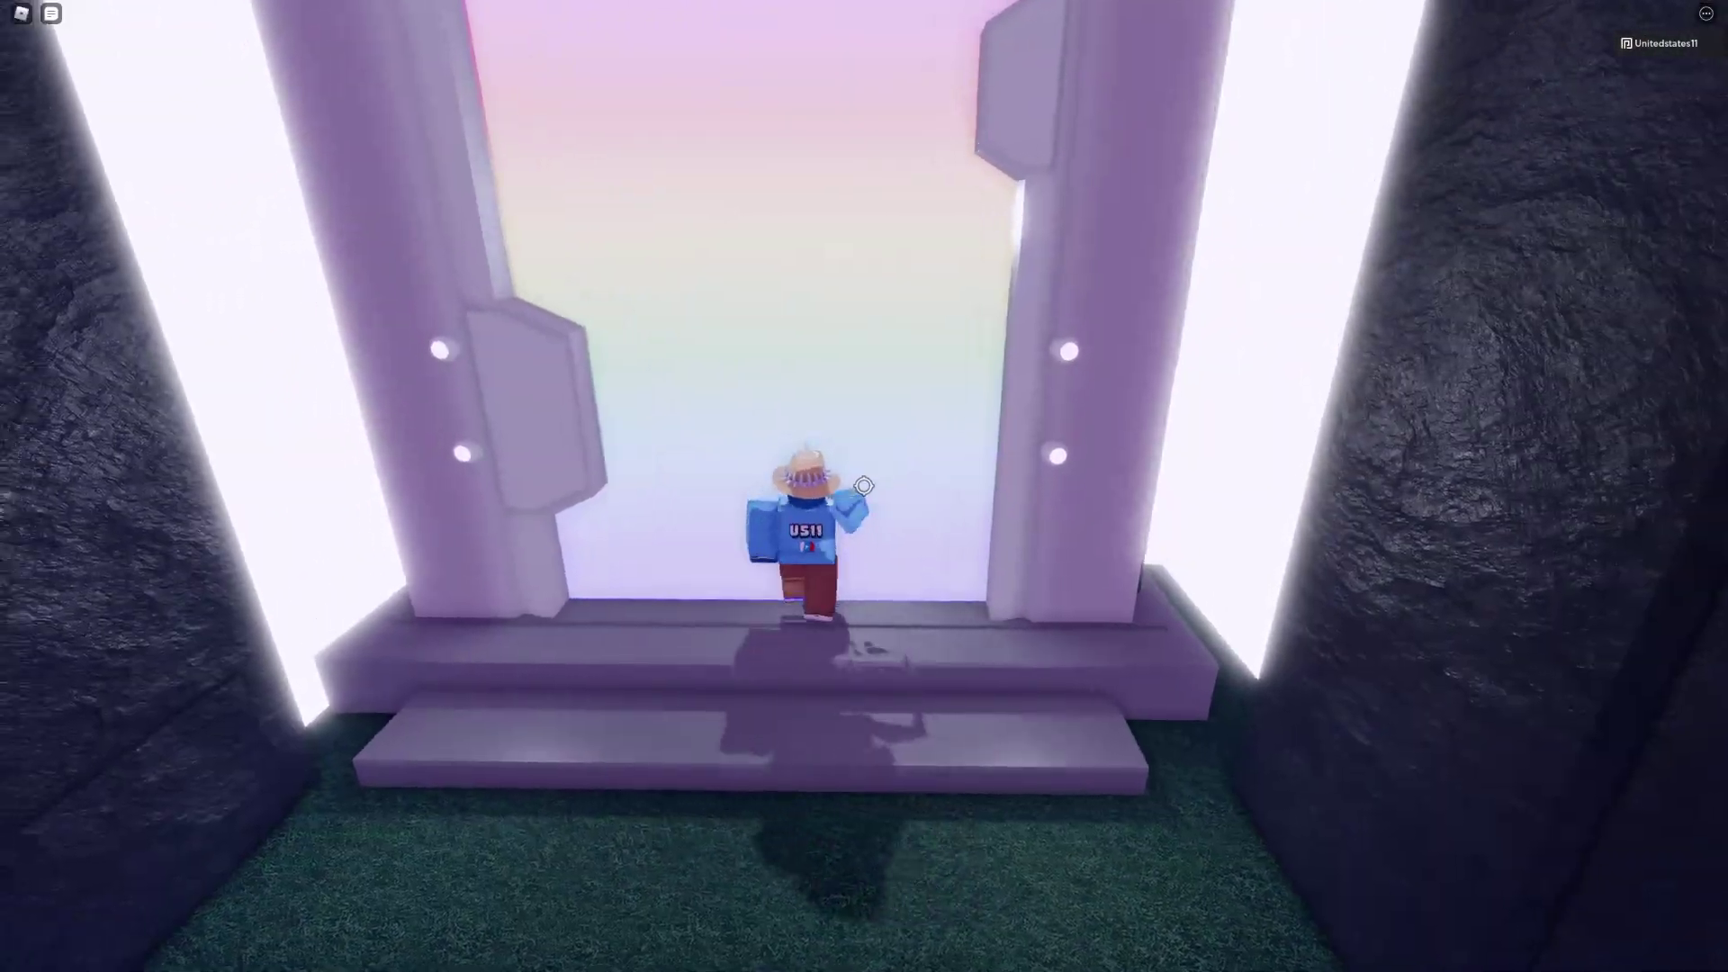
pyautogui.press('s')
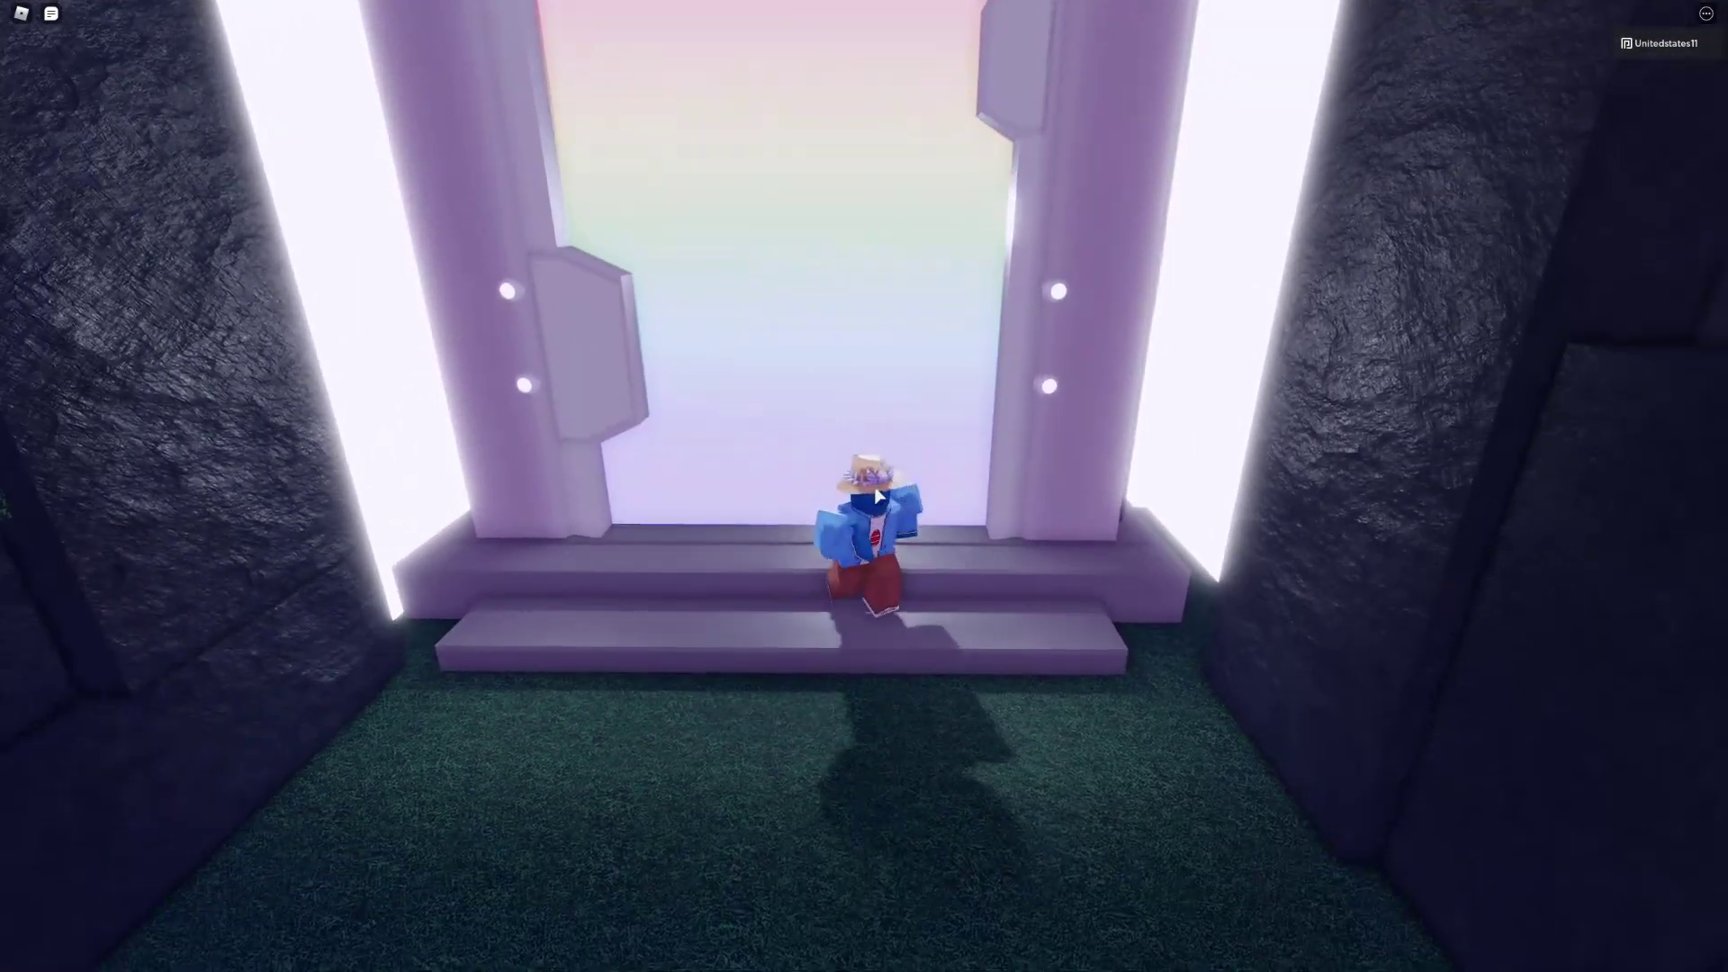
pyautogui.press('w')
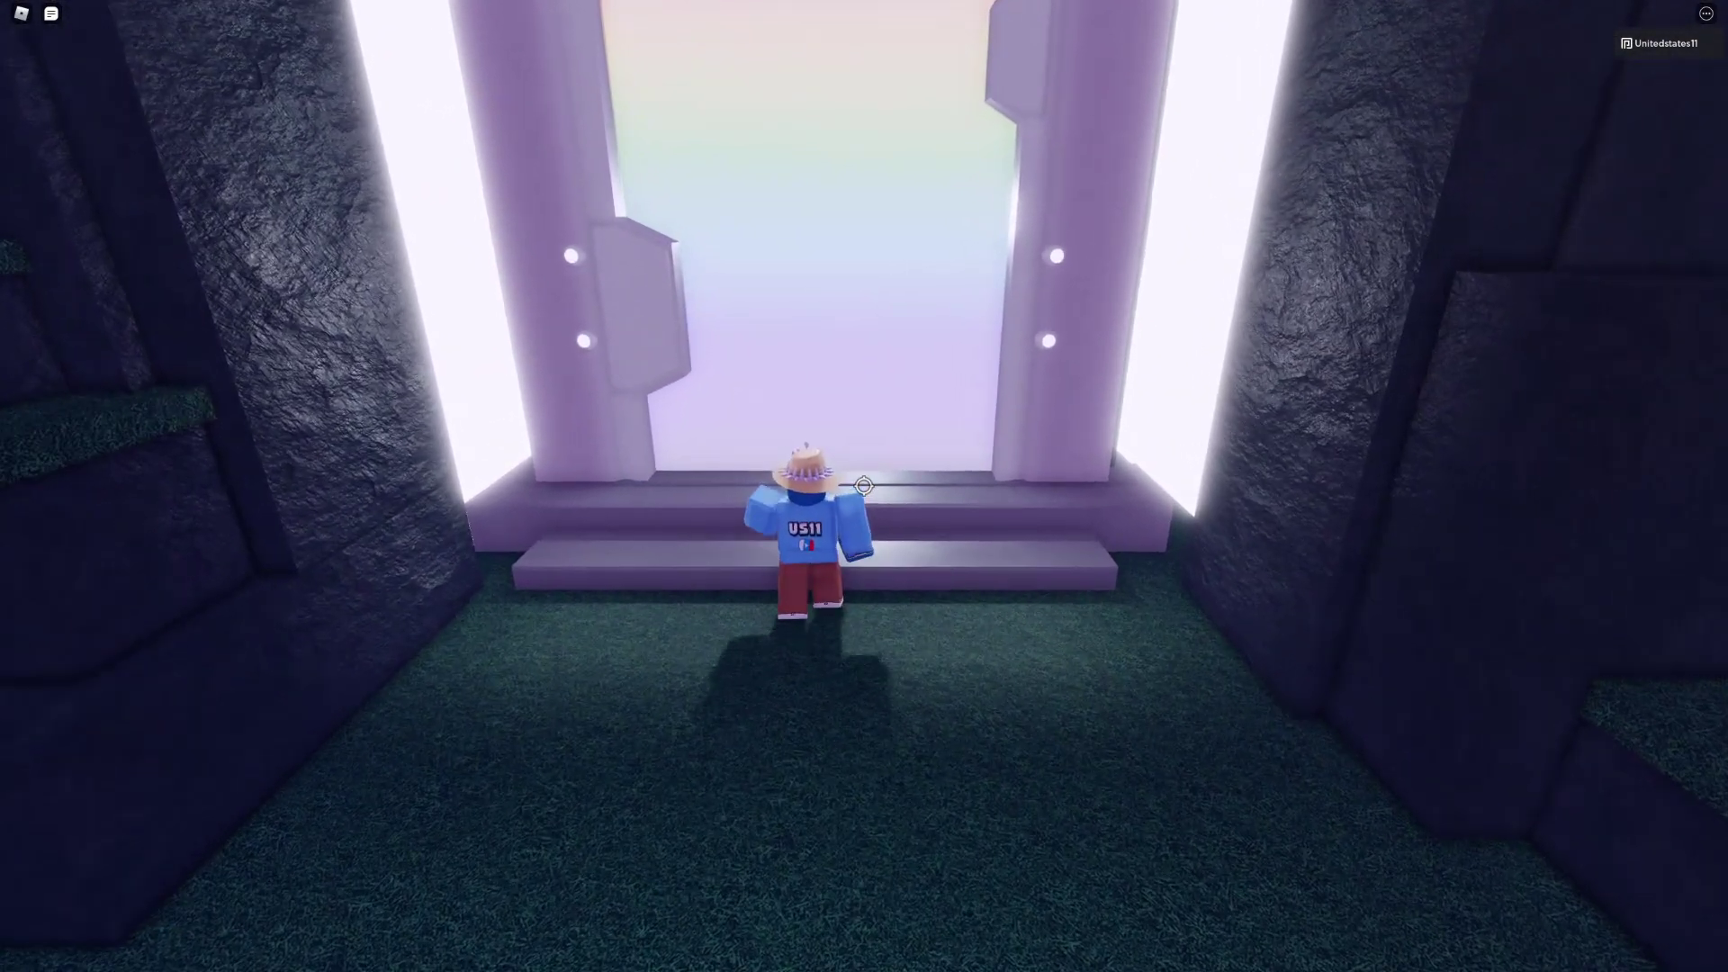
pyautogui.moveTo(866, 487); pyautogui.dragTo(864, 486)
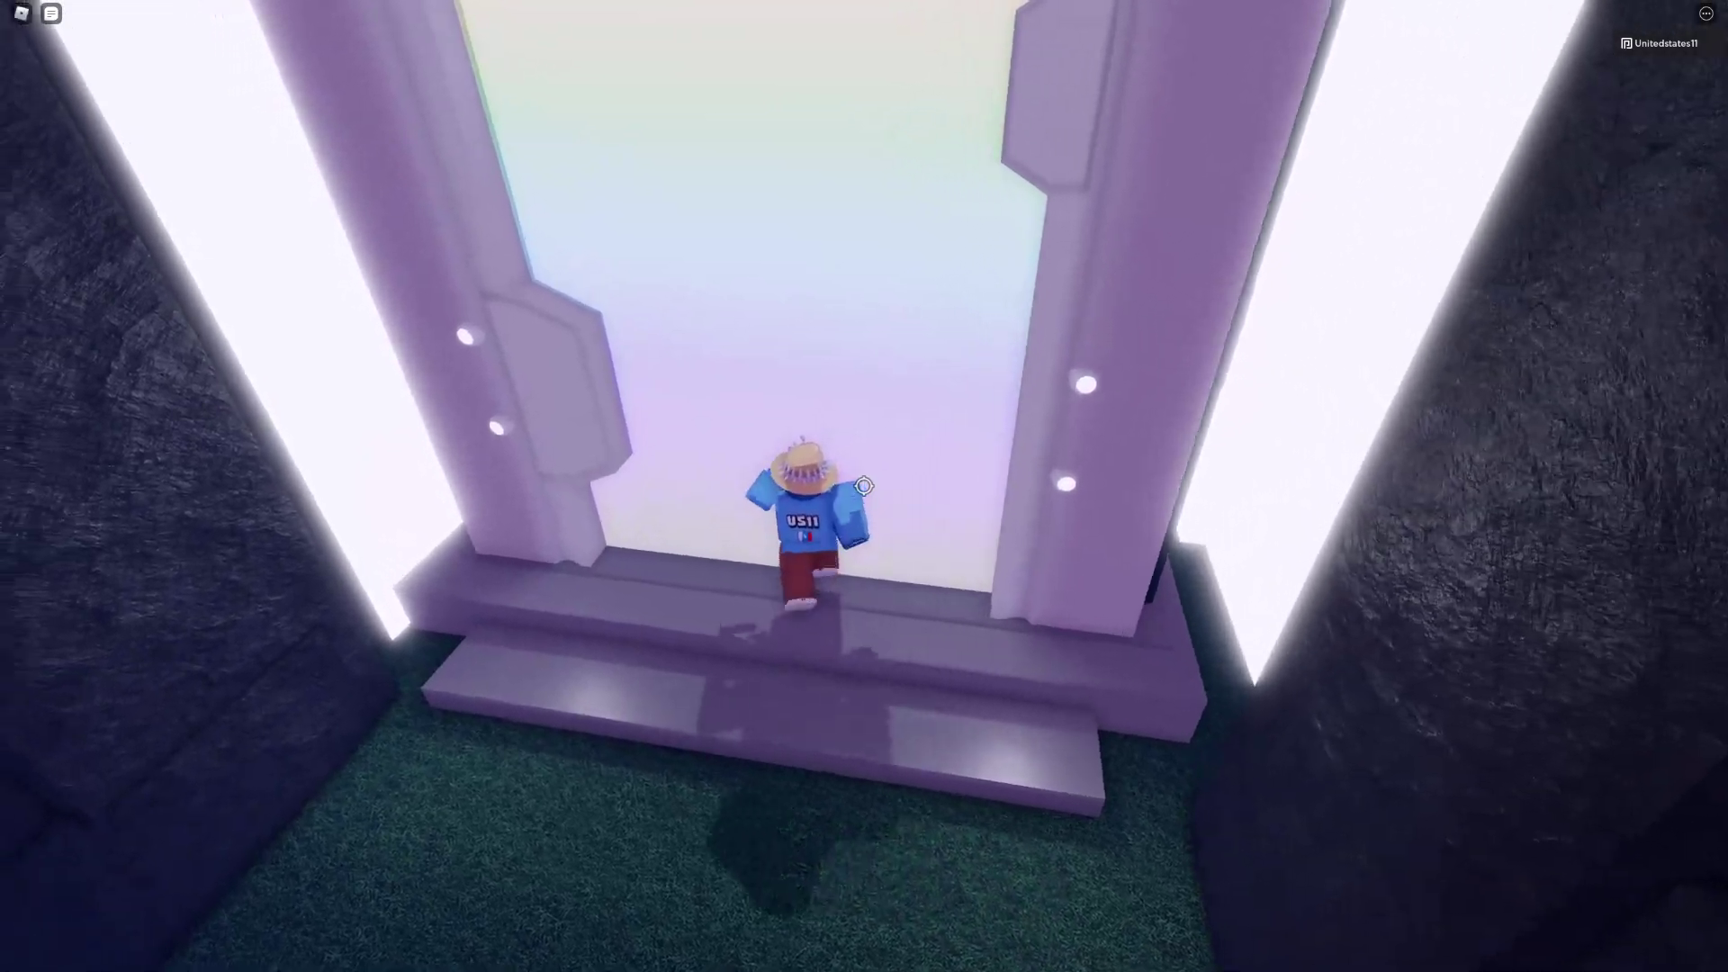
pyautogui.press('s')
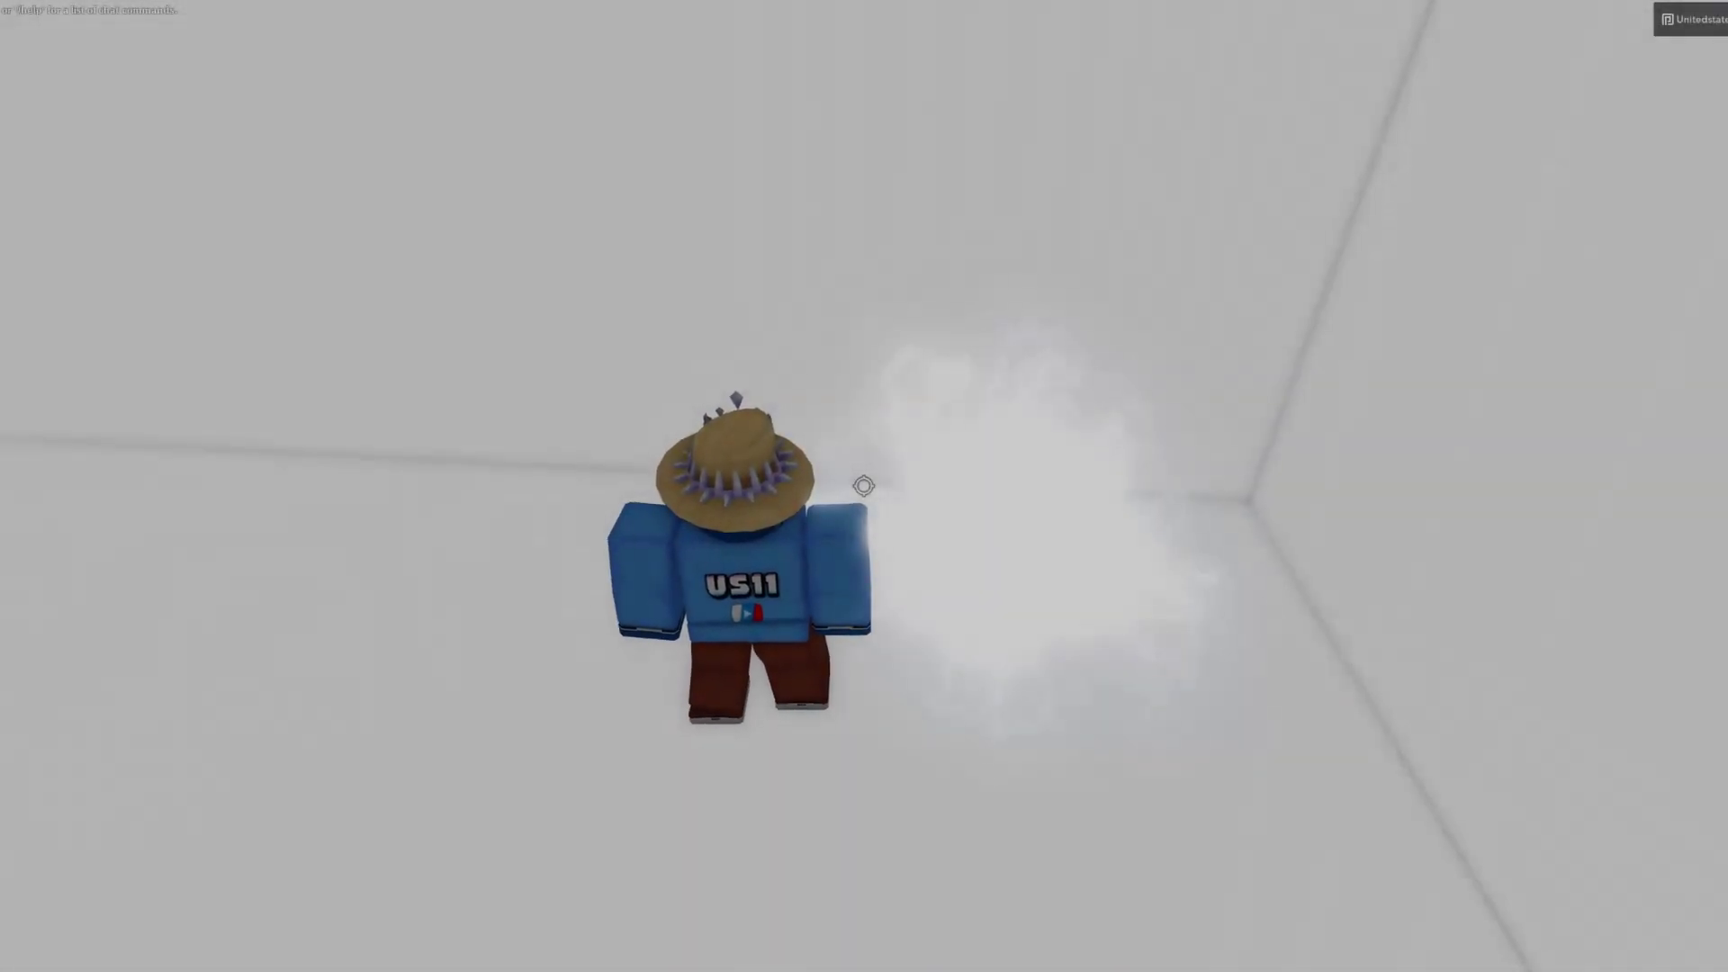
# - Run down the white corridor, toggling Shift Lock to keep the camera behind the avatar
pyautogui.press('w')
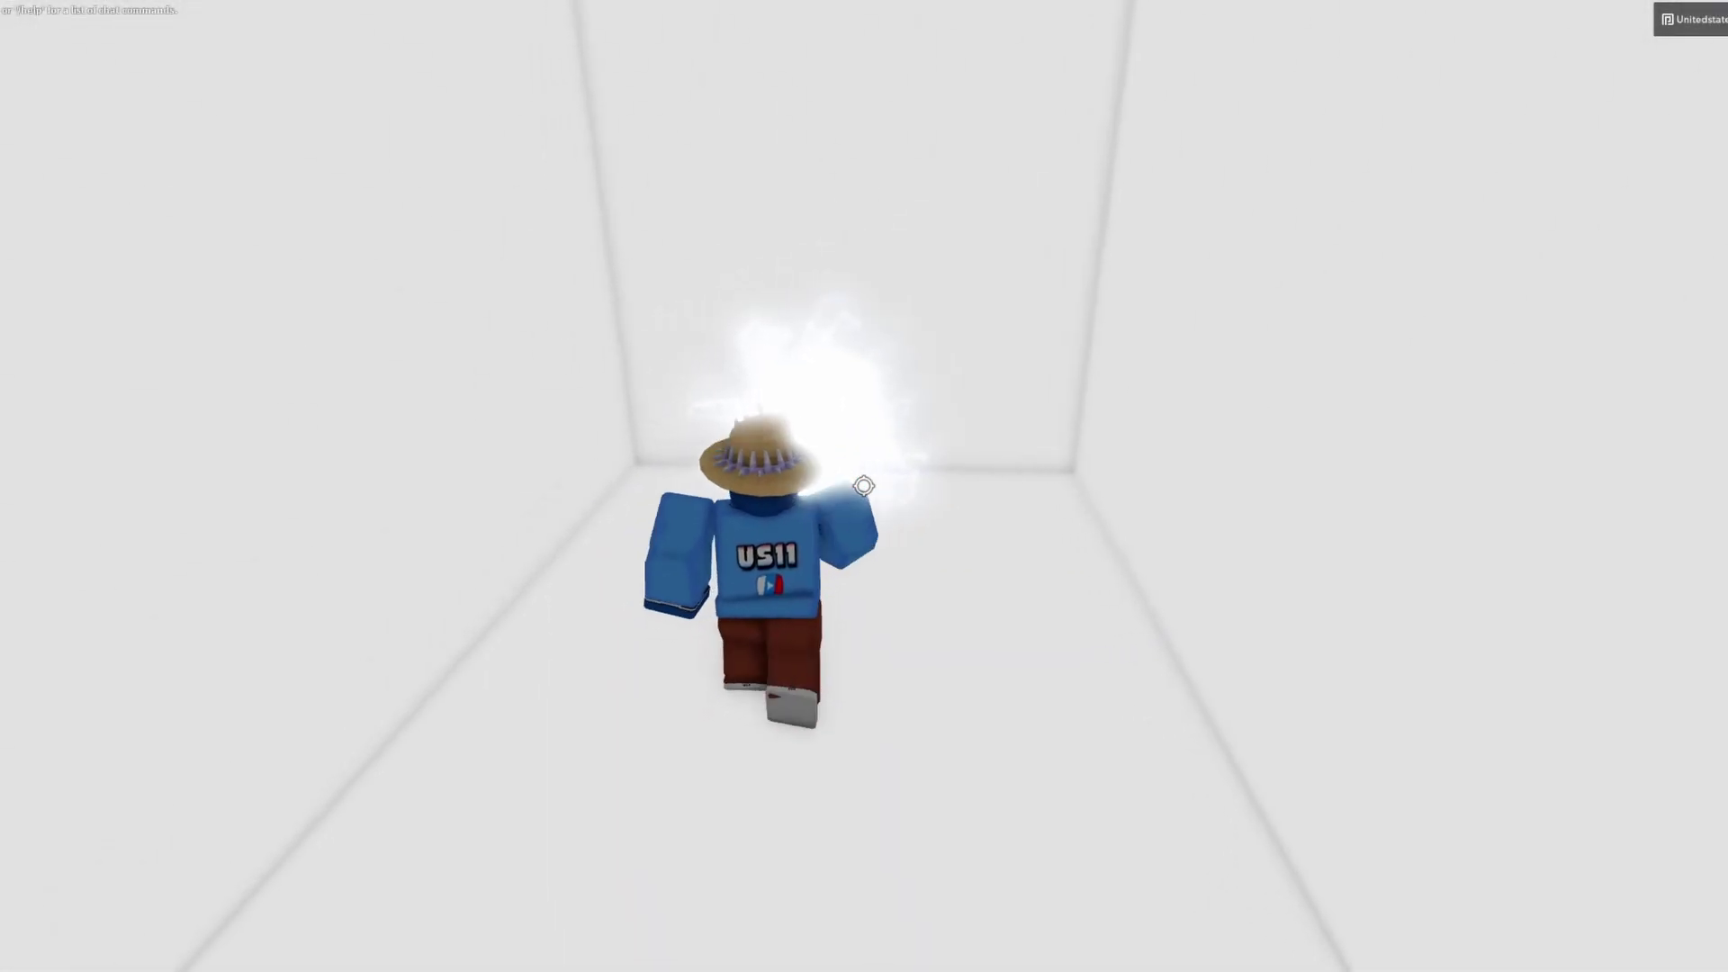
pyautogui.press('s')
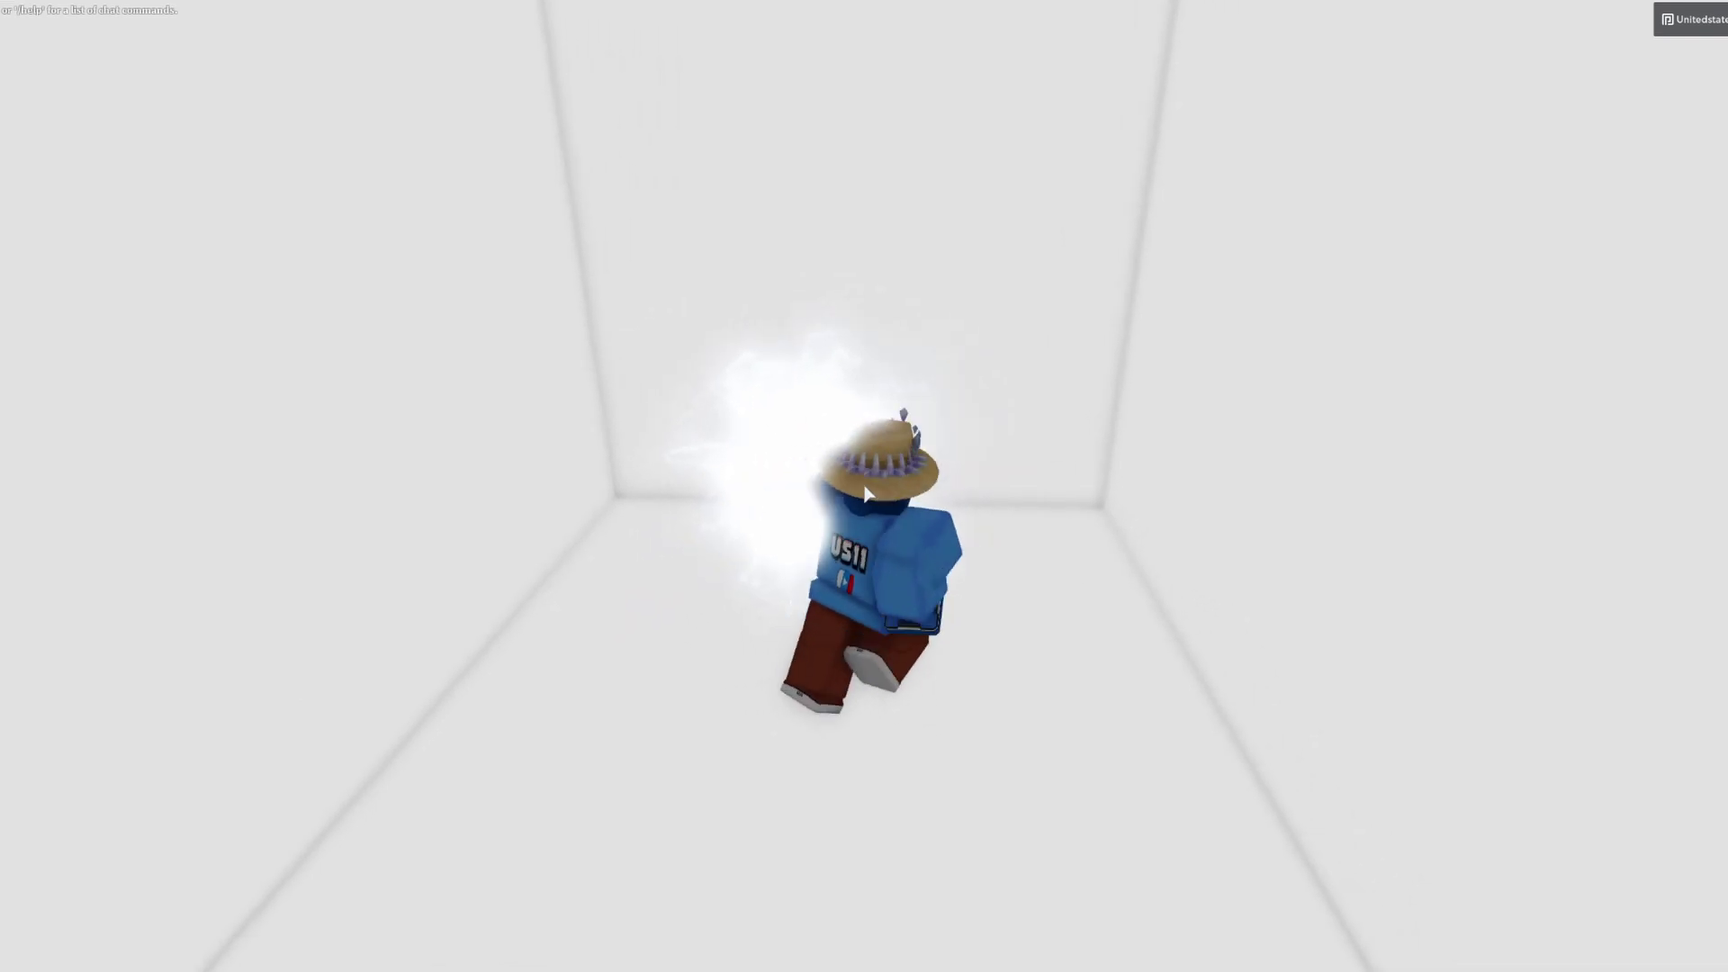
pyautogui.press('shift')
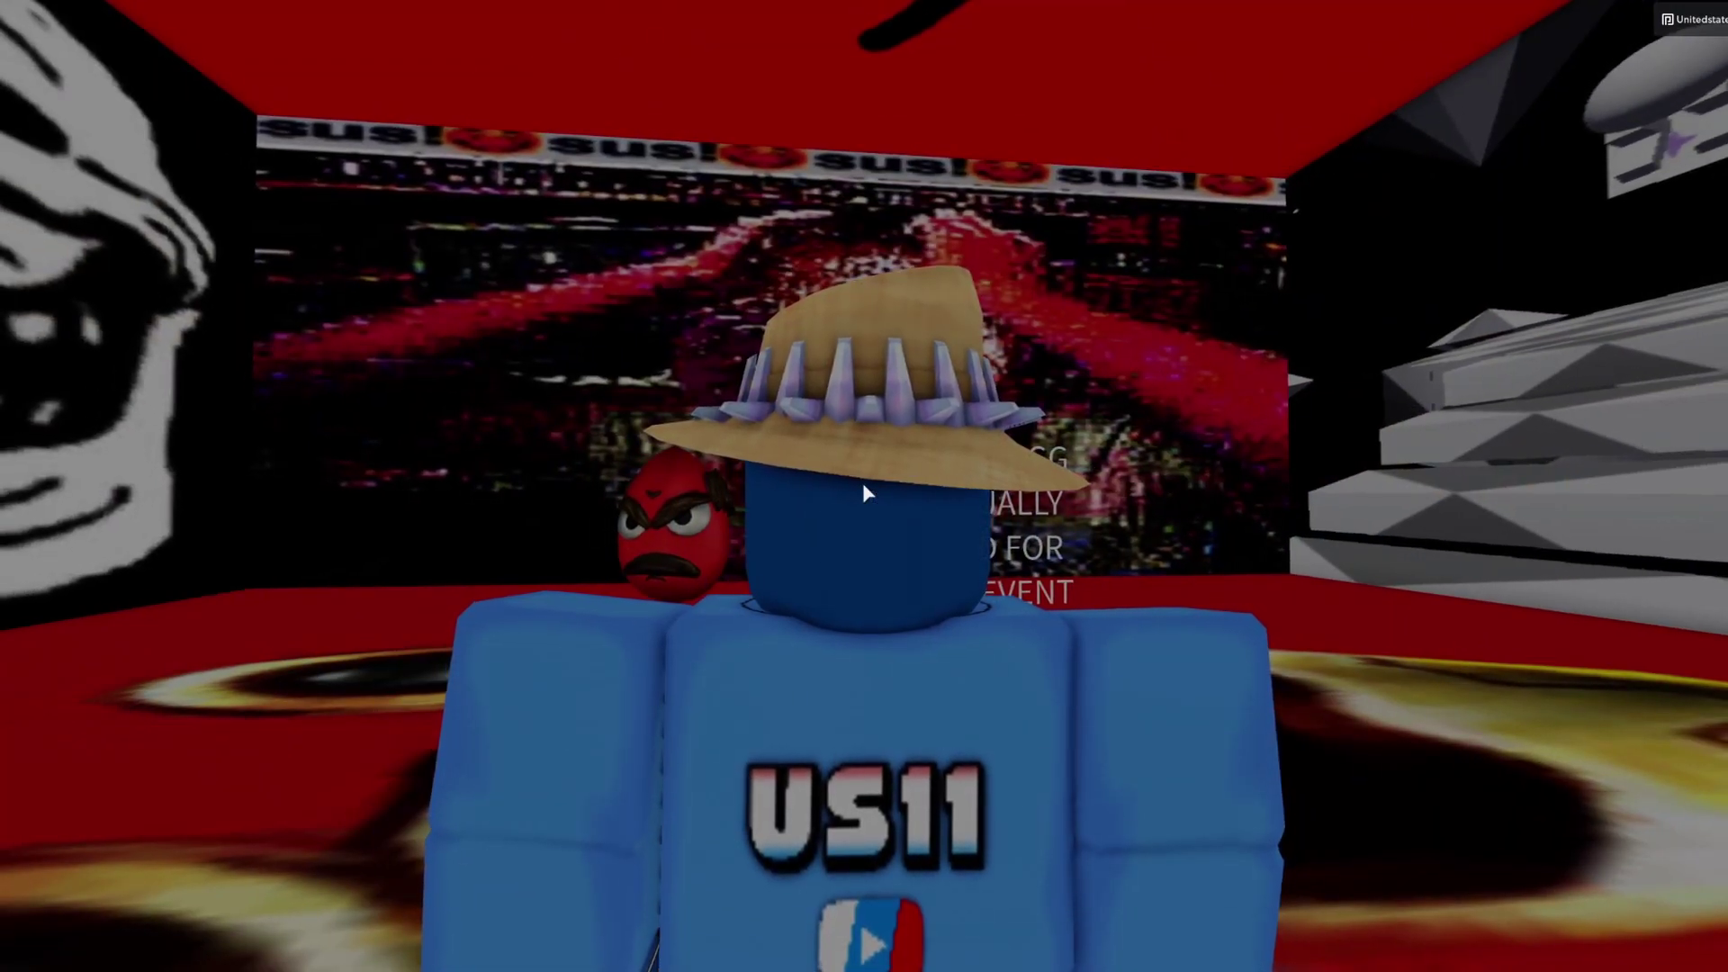
pyautogui.scroll(-3, 869, 489)
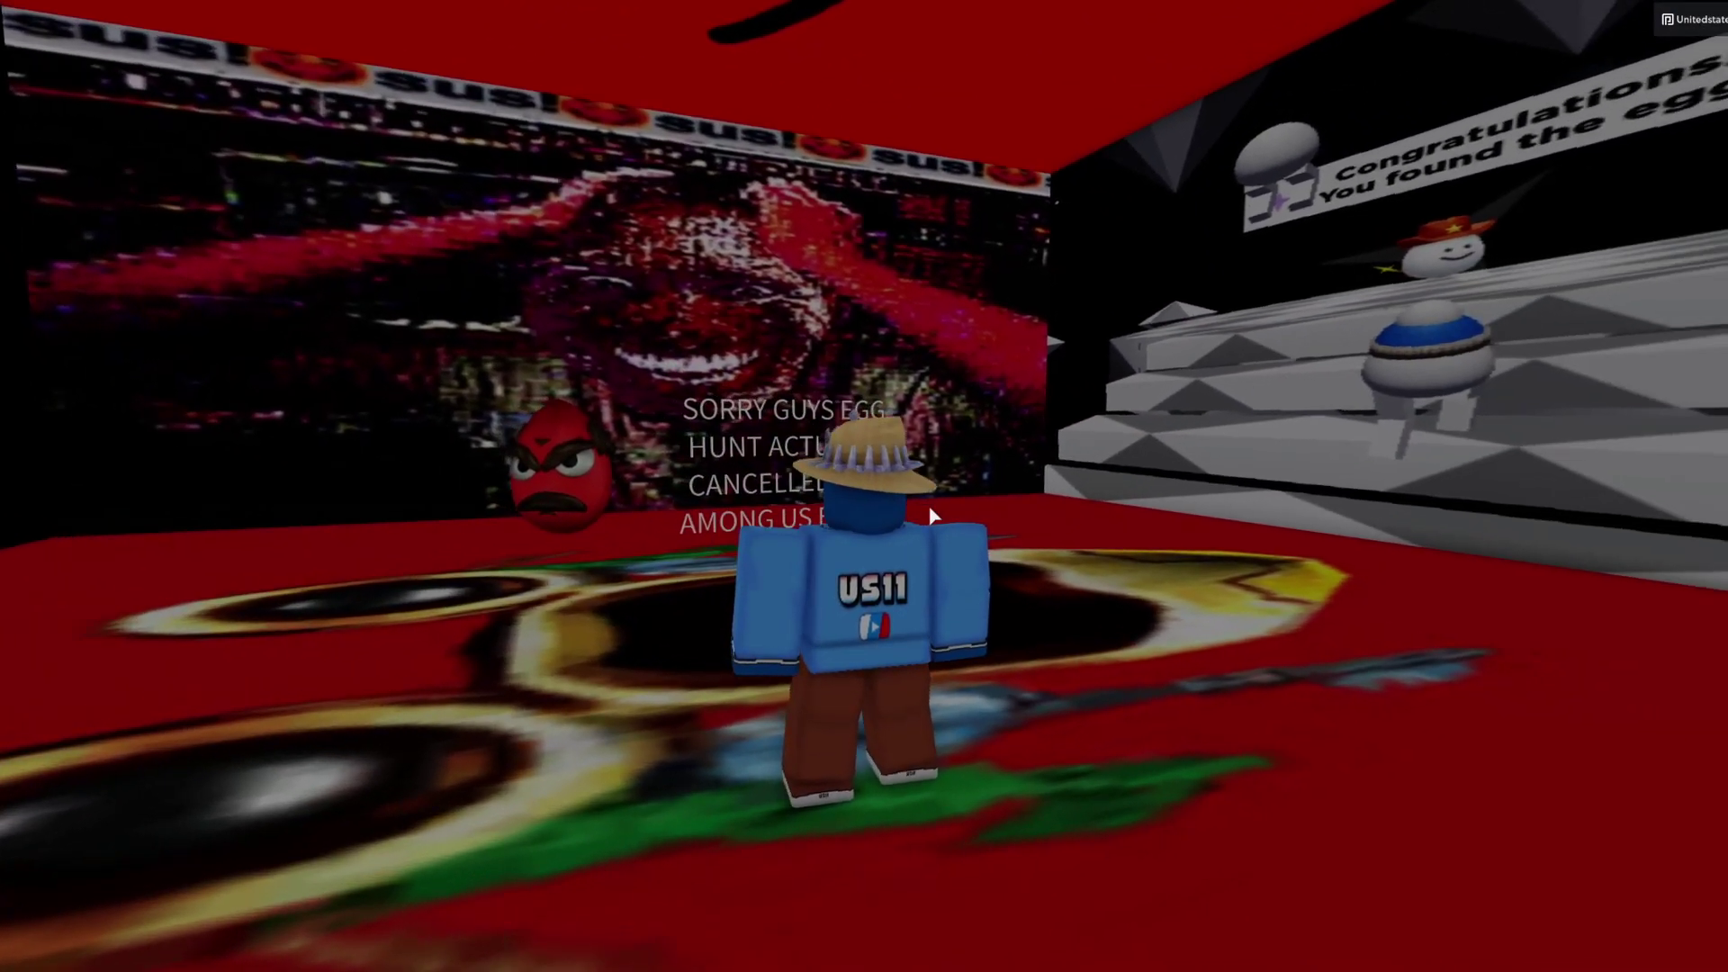
# - Swing the camera around the red April Fools troll room toward the Congratulations stage
pyautogui.moveTo(930, 505); pyautogui.dragTo(865, 486)
pyautogui.scroll(-3, 864, 486)
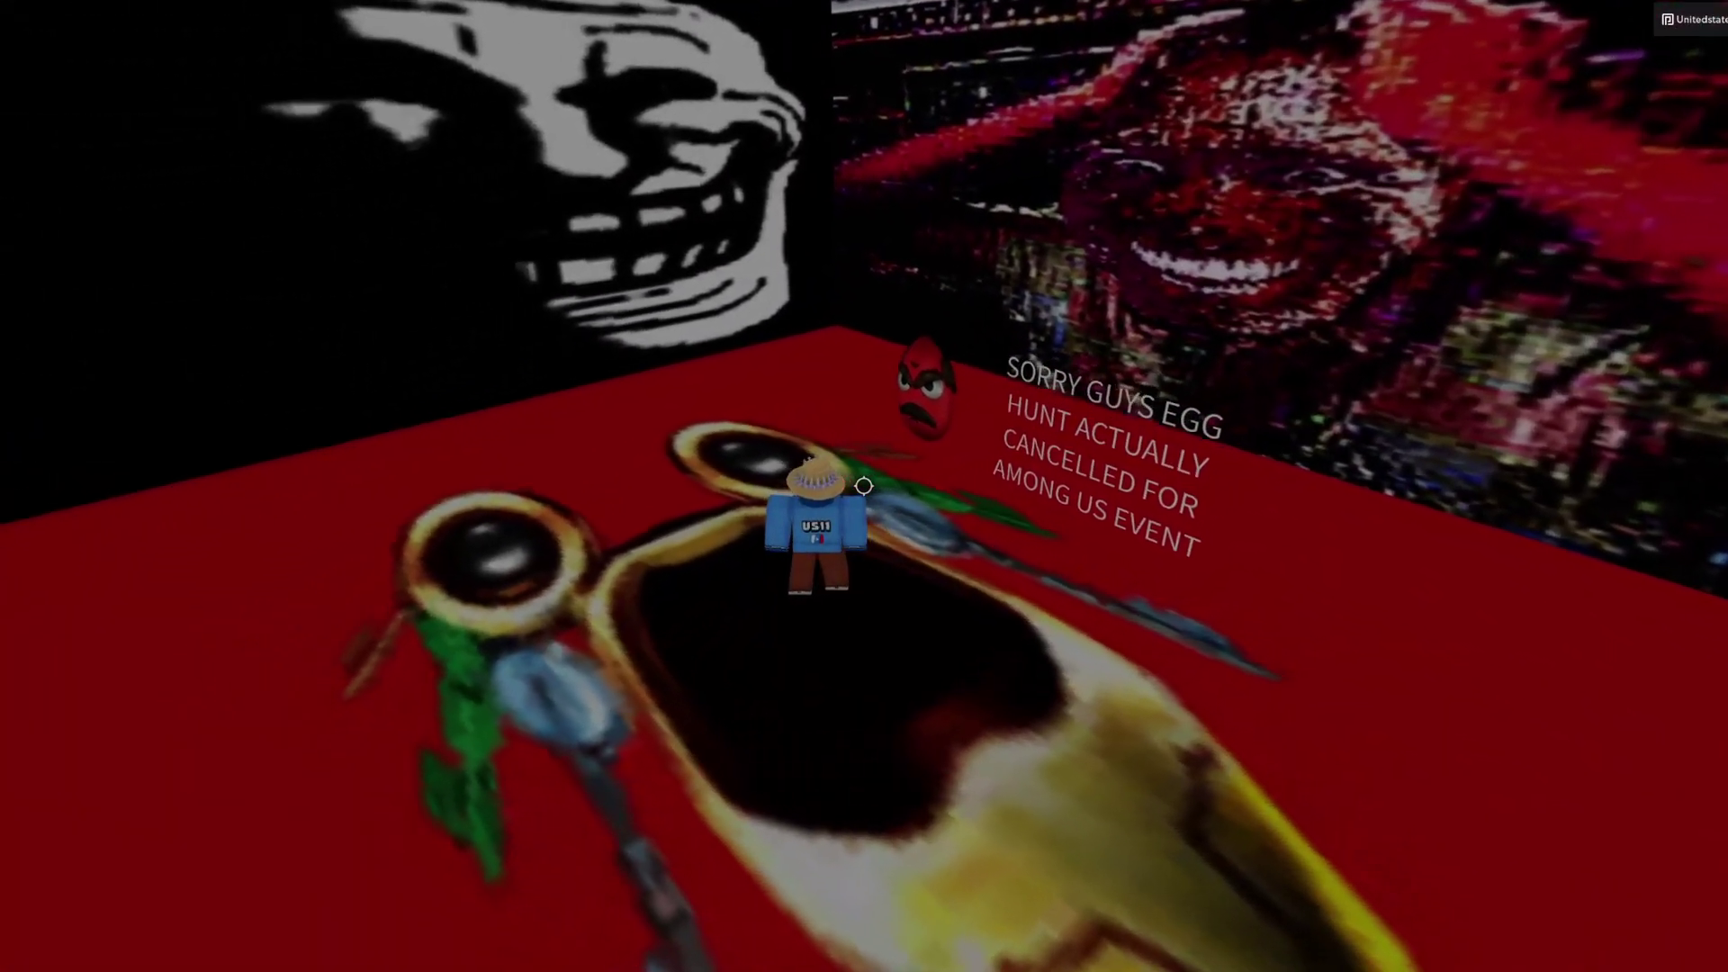
pyautogui.rightClick(866, 487)
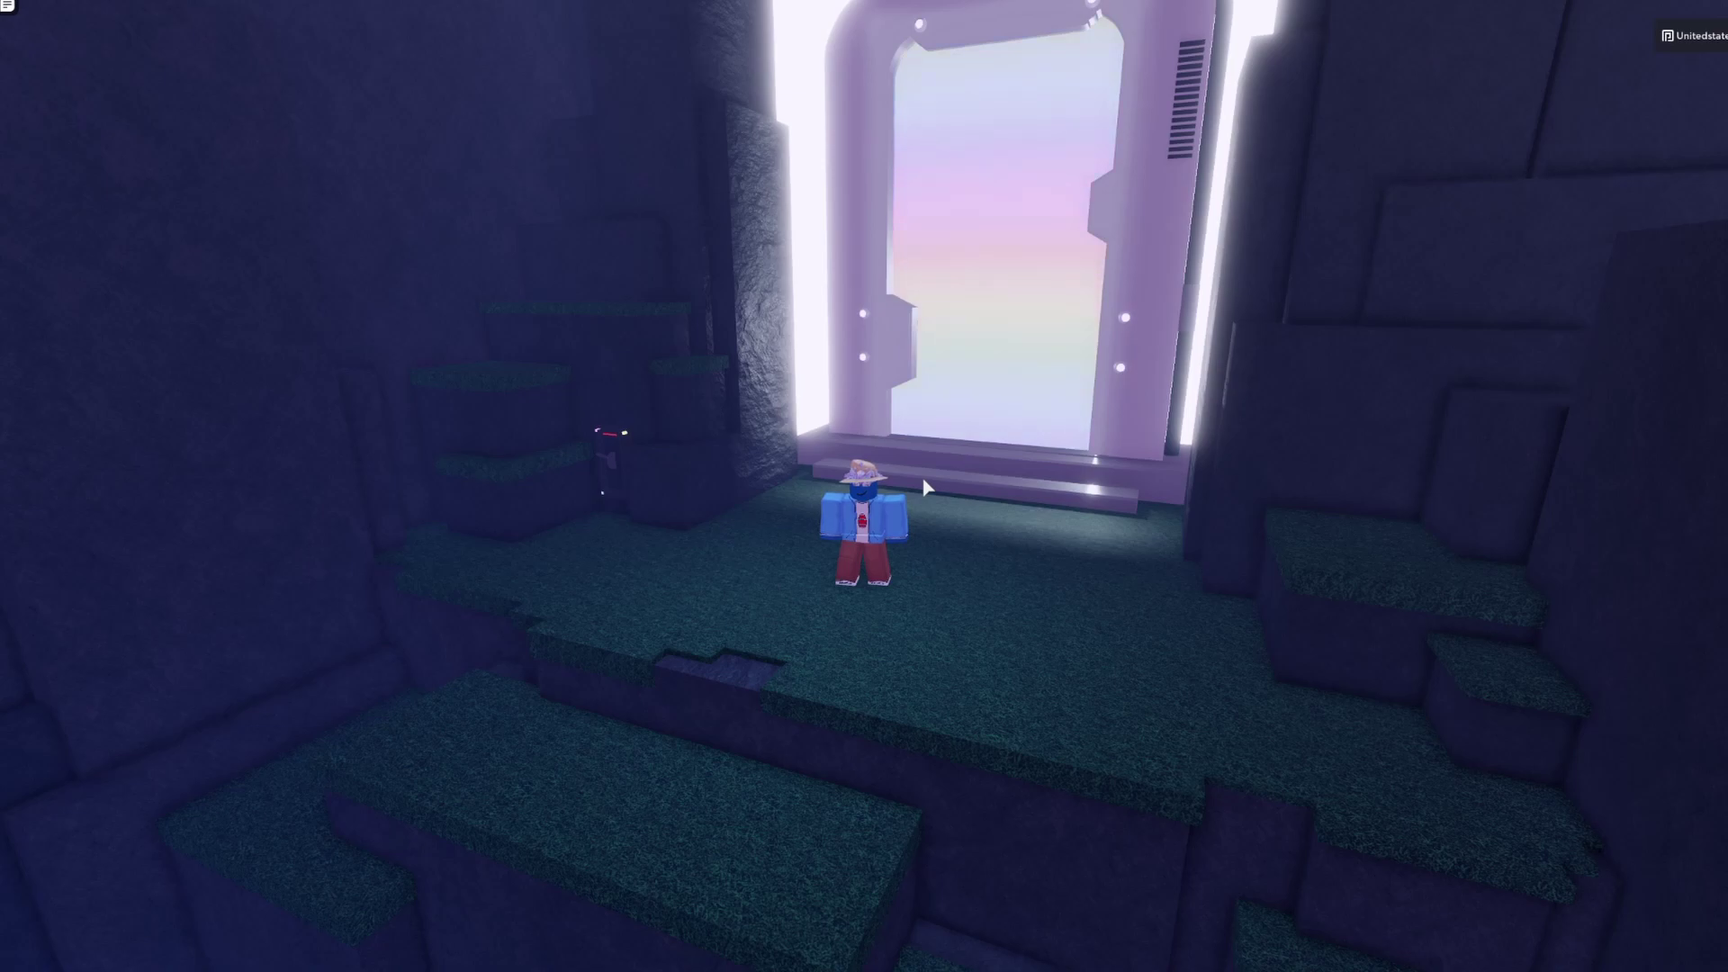
pyautogui.moveTo(927, 487); pyautogui.dragTo(866, 484)
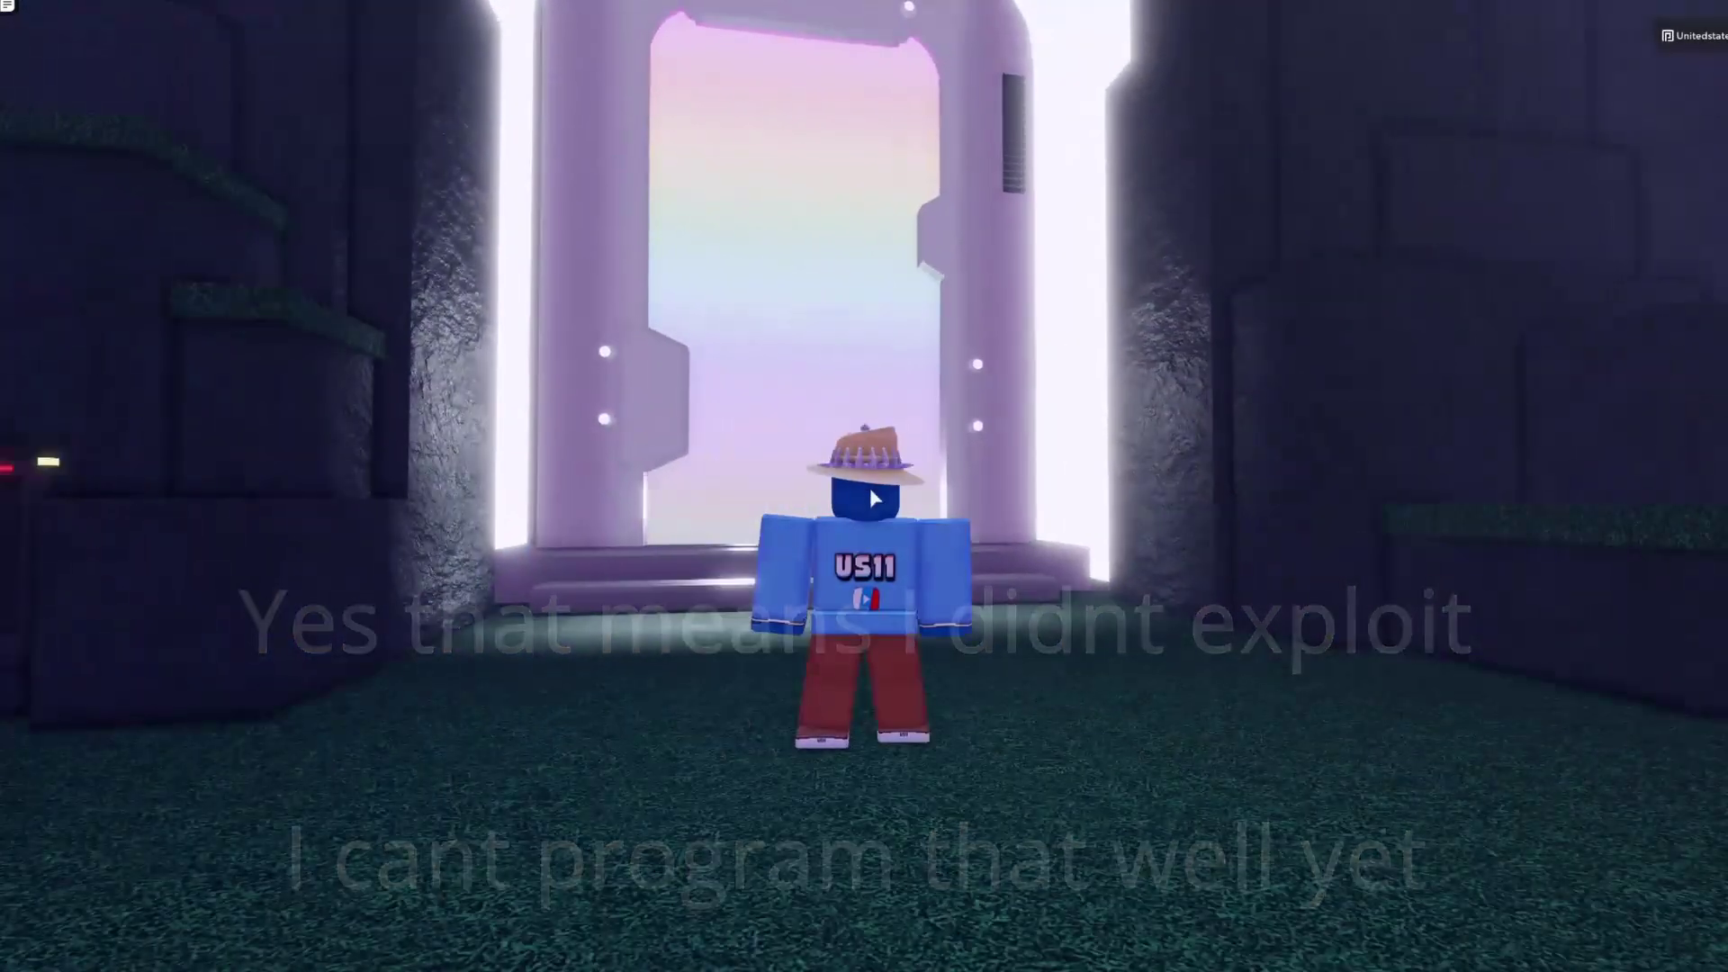
pyautogui.press('w')
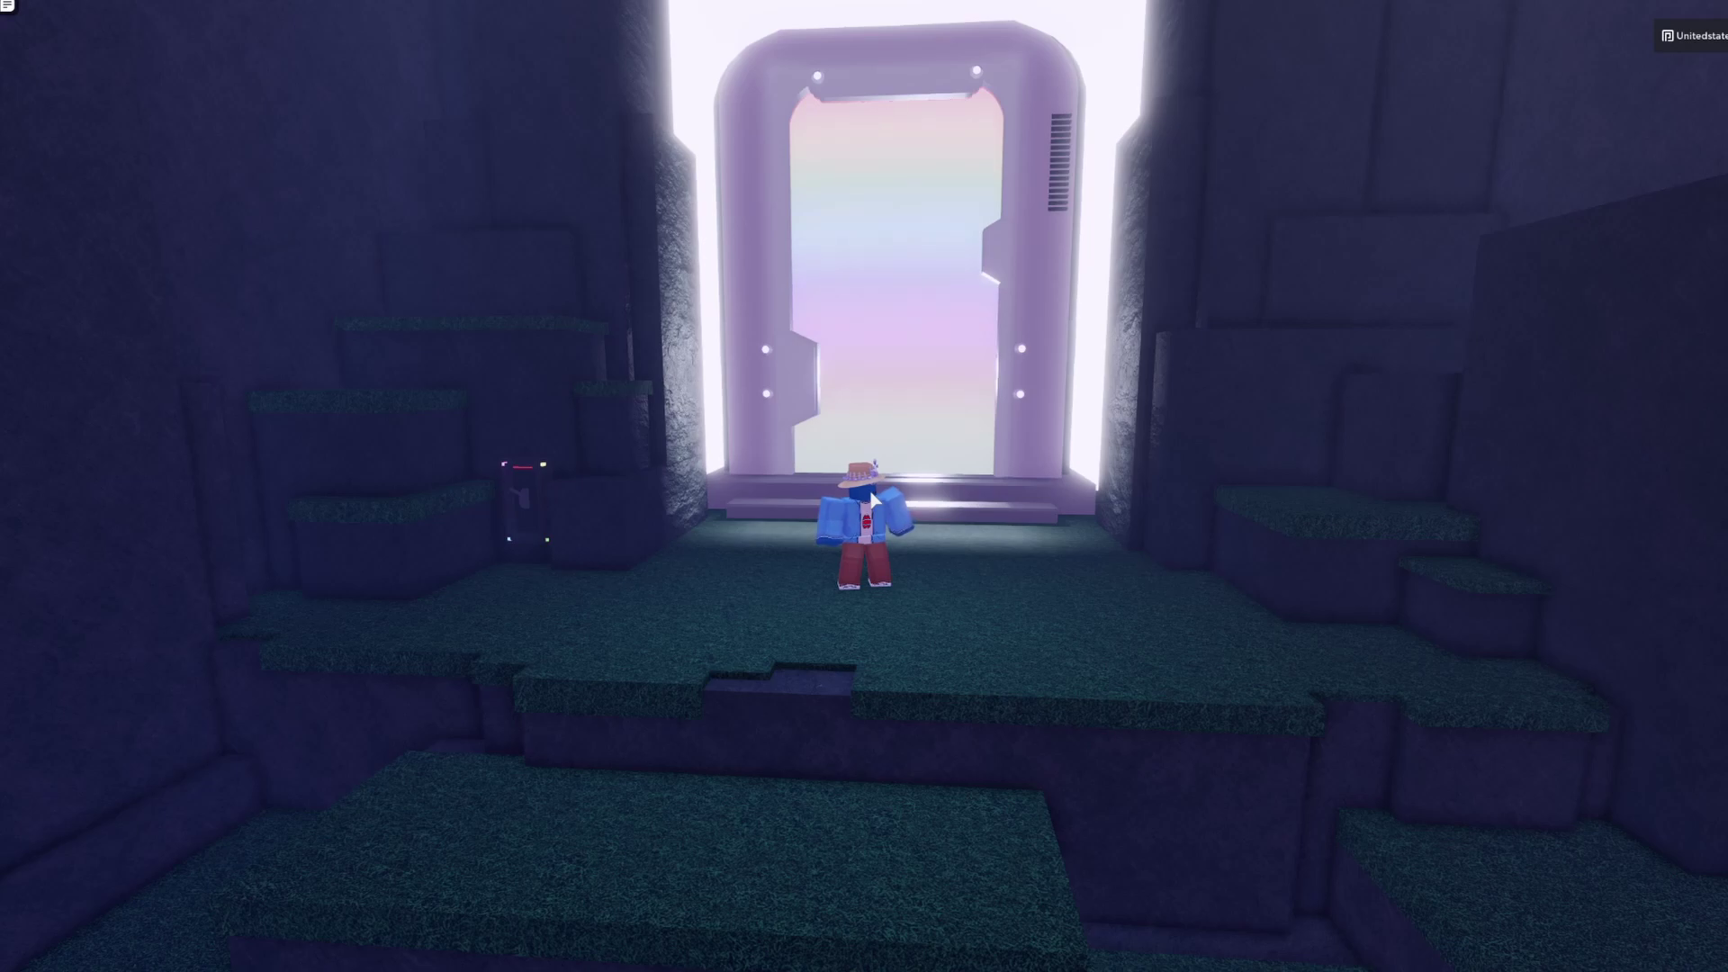
pyautogui.moveTo(872, 502); pyautogui.dragTo(871, 496)
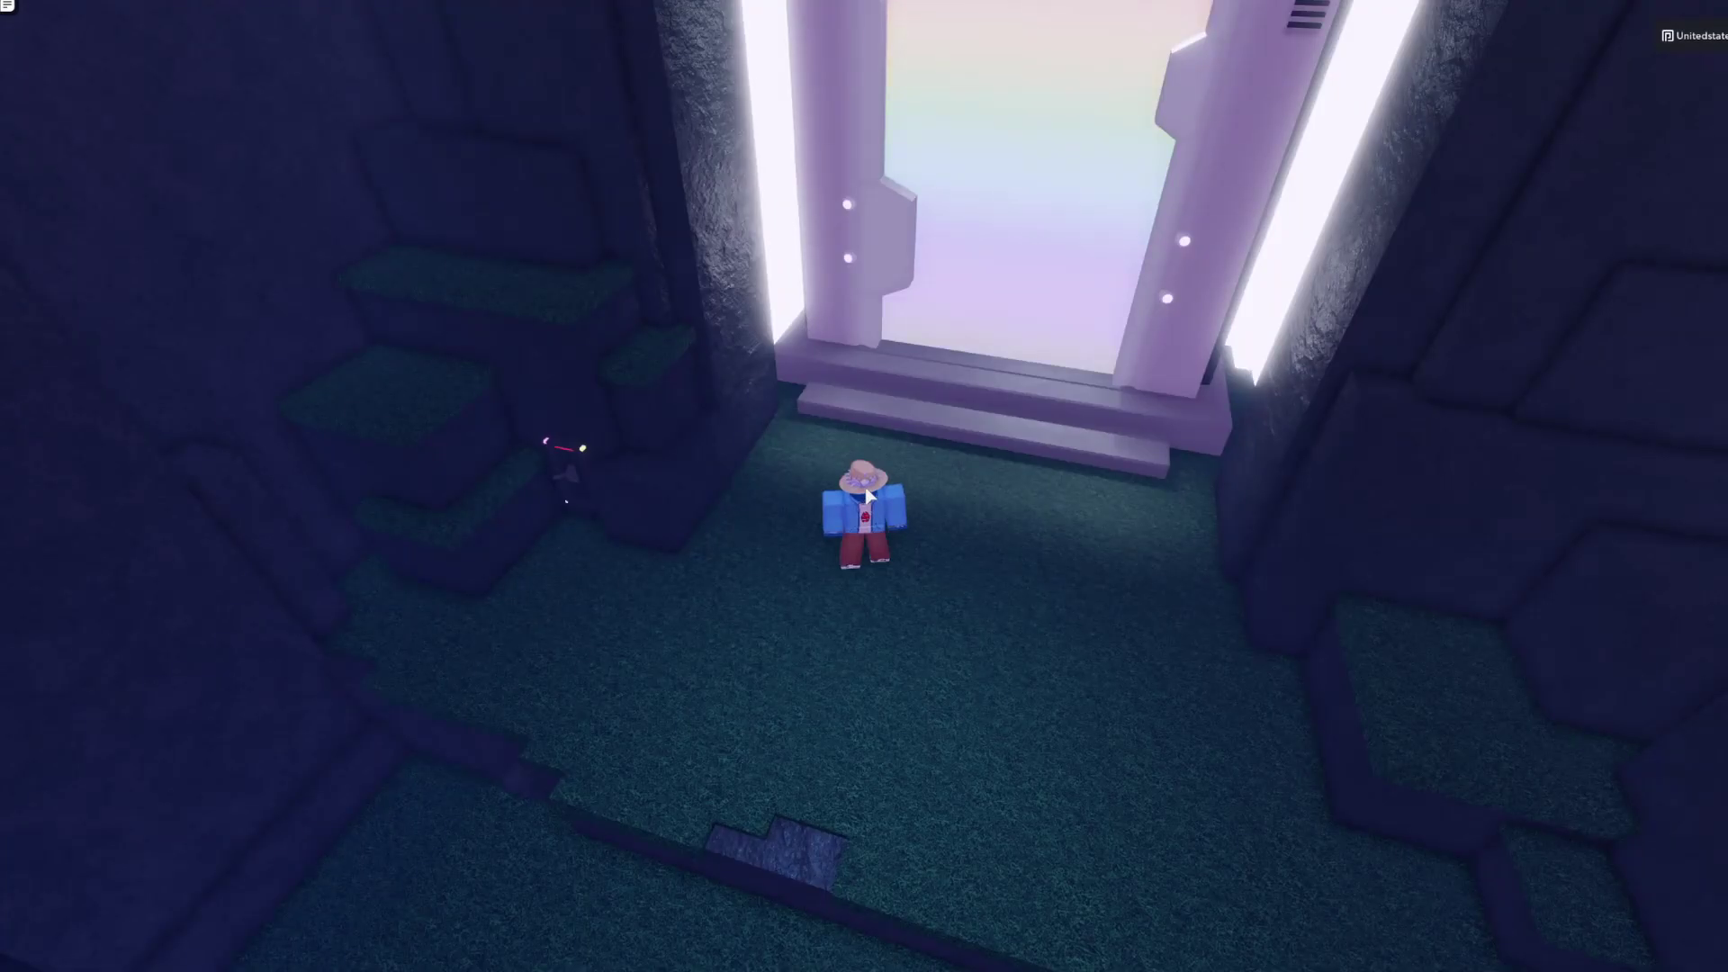
pyautogui.press('w')
pyautogui.moveTo(871, 497); pyautogui.dragTo(865, 484)
pyautogui.press('w')
pyautogui.press('w')
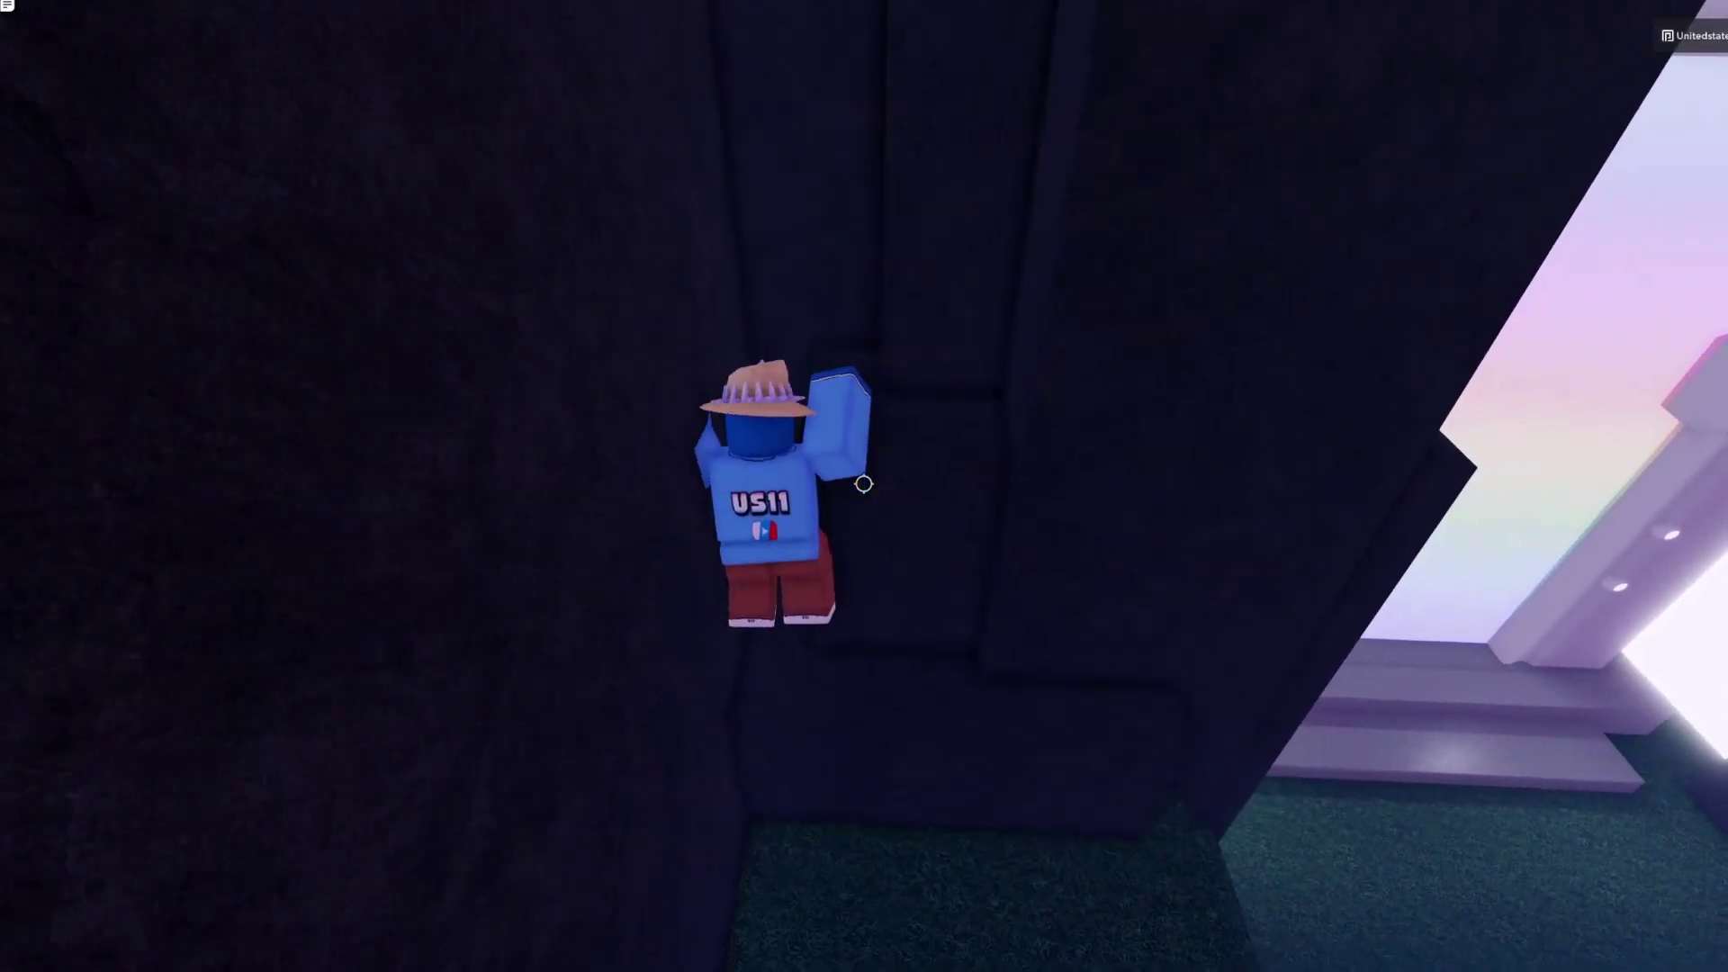
pyautogui.press('s')
pyautogui.moveTo(864, 484); pyautogui.dragTo(865, 484)
pyautogui.press('w')
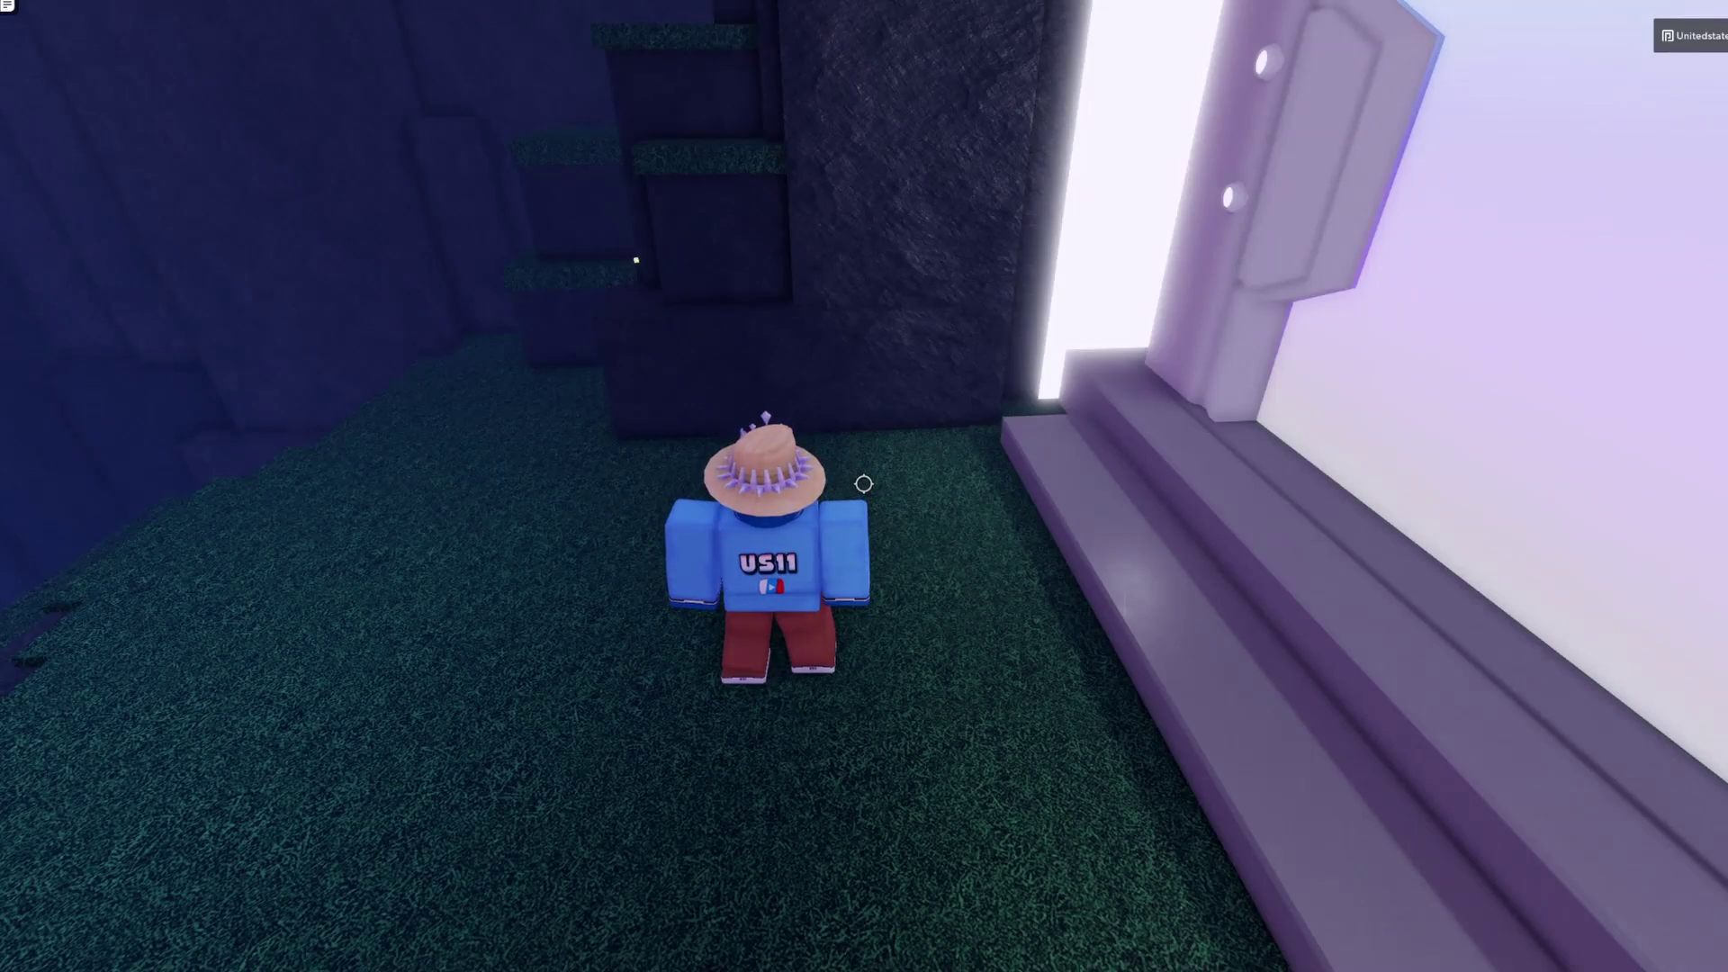
pyautogui.press('s')
pyautogui.moveTo(864, 484); pyautogui.dragTo(866, 483)
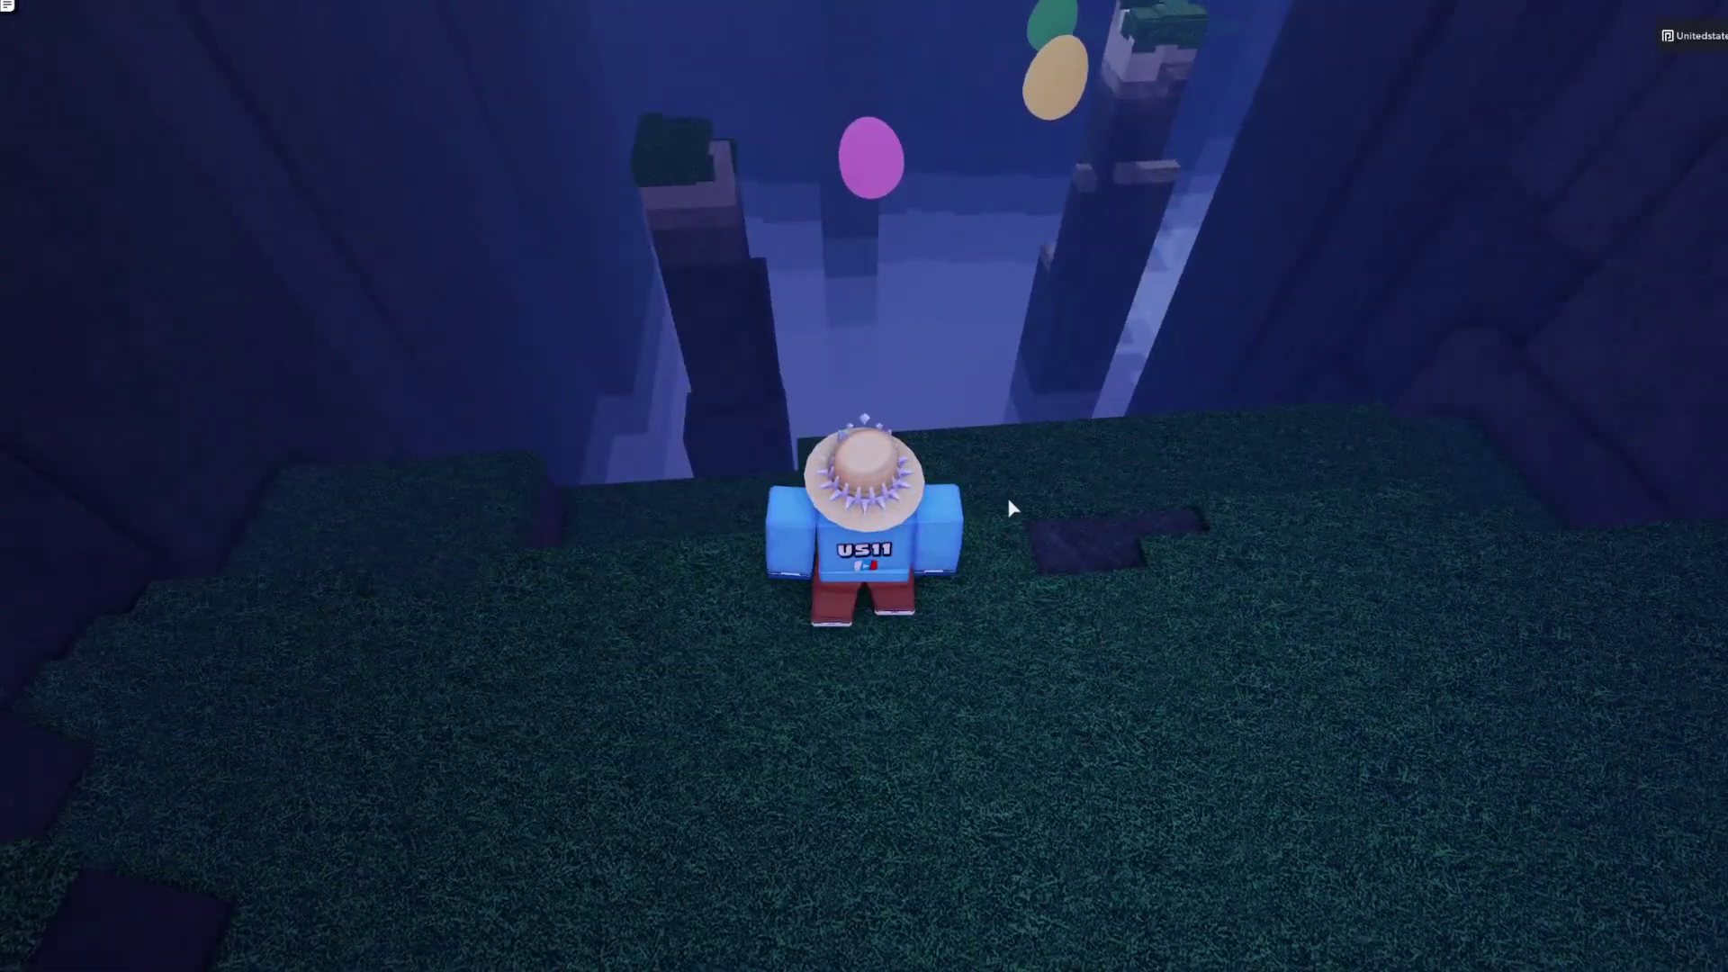
pyautogui.moveTo(1010, 508); pyautogui.dragTo(864, 484)
pyautogui.press('w')
pyautogui.press('w')
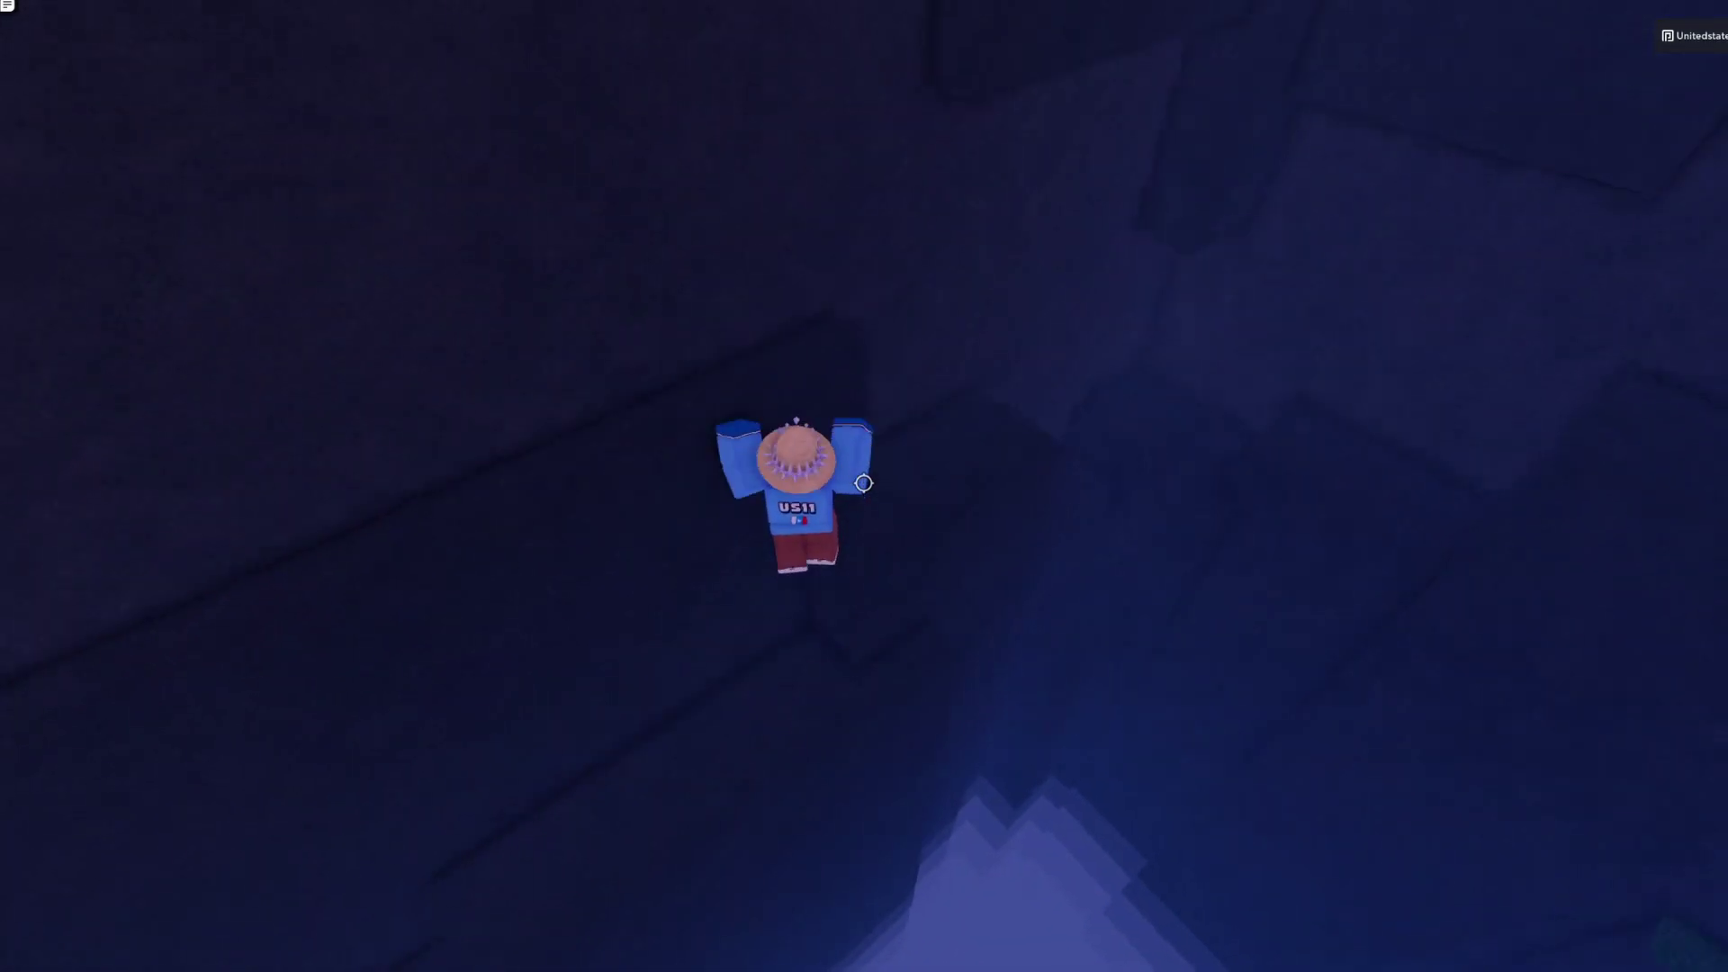
pyautogui.moveTo(865, 484); pyautogui.dragTo(864, 483)
pyautogui.press('w')
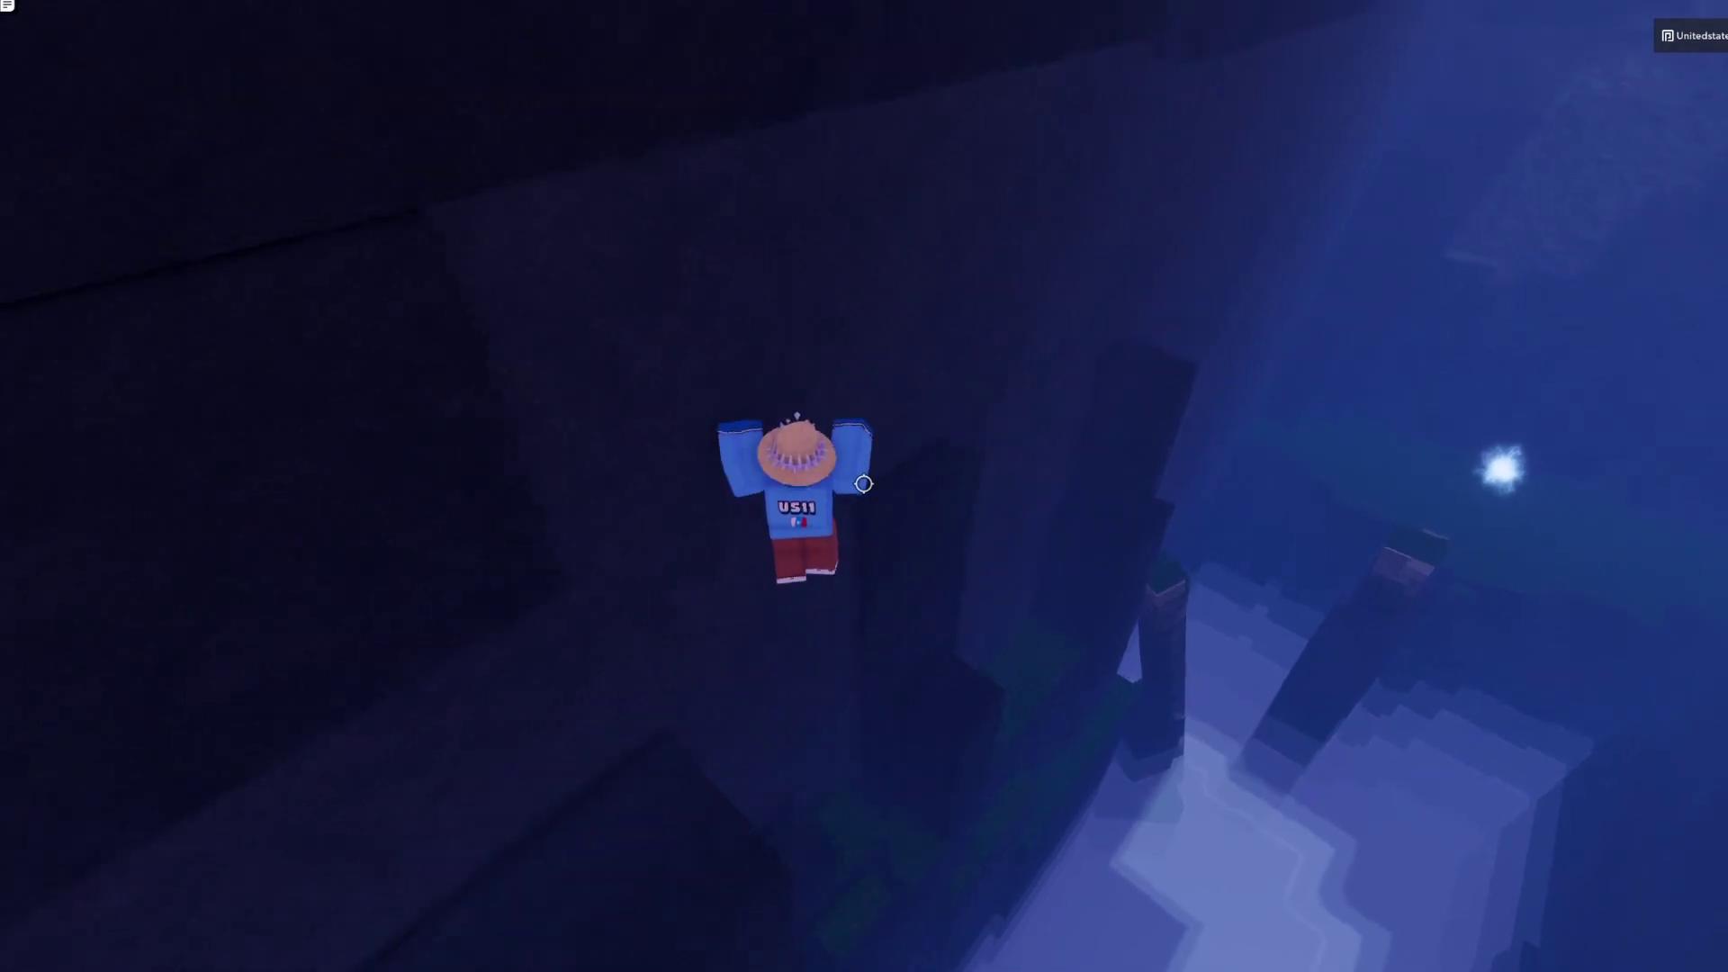
pyautogui.press('w')
pyautogui.press('w')
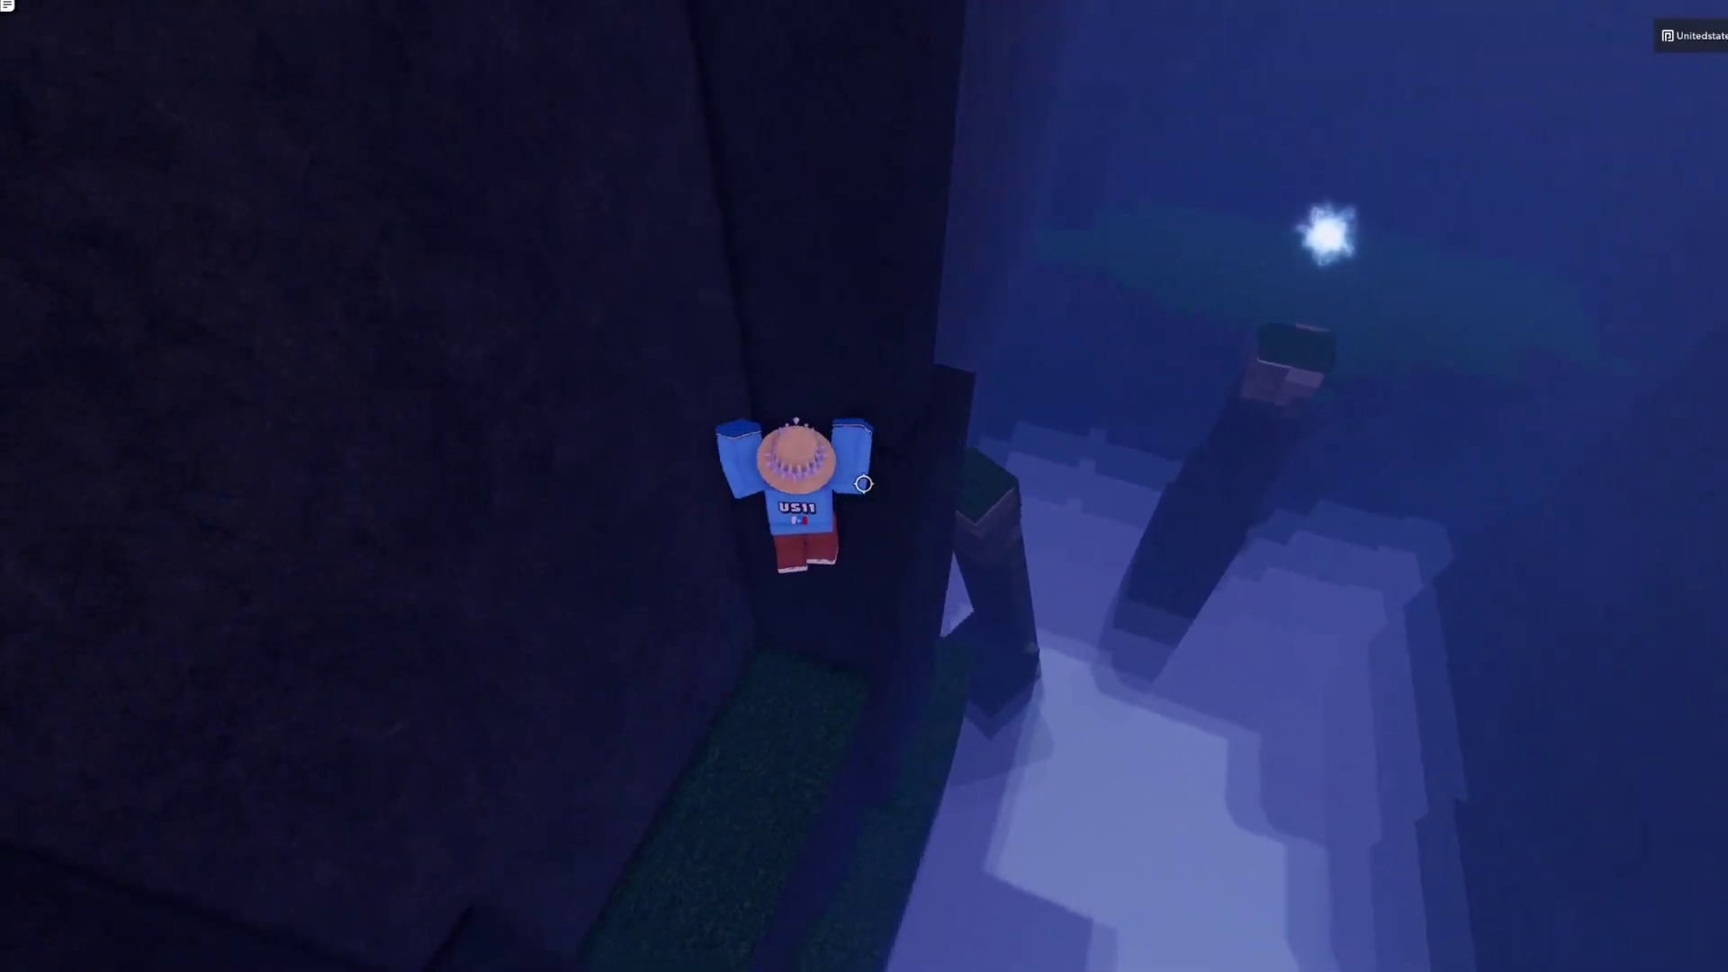
pyautogui.press('w')
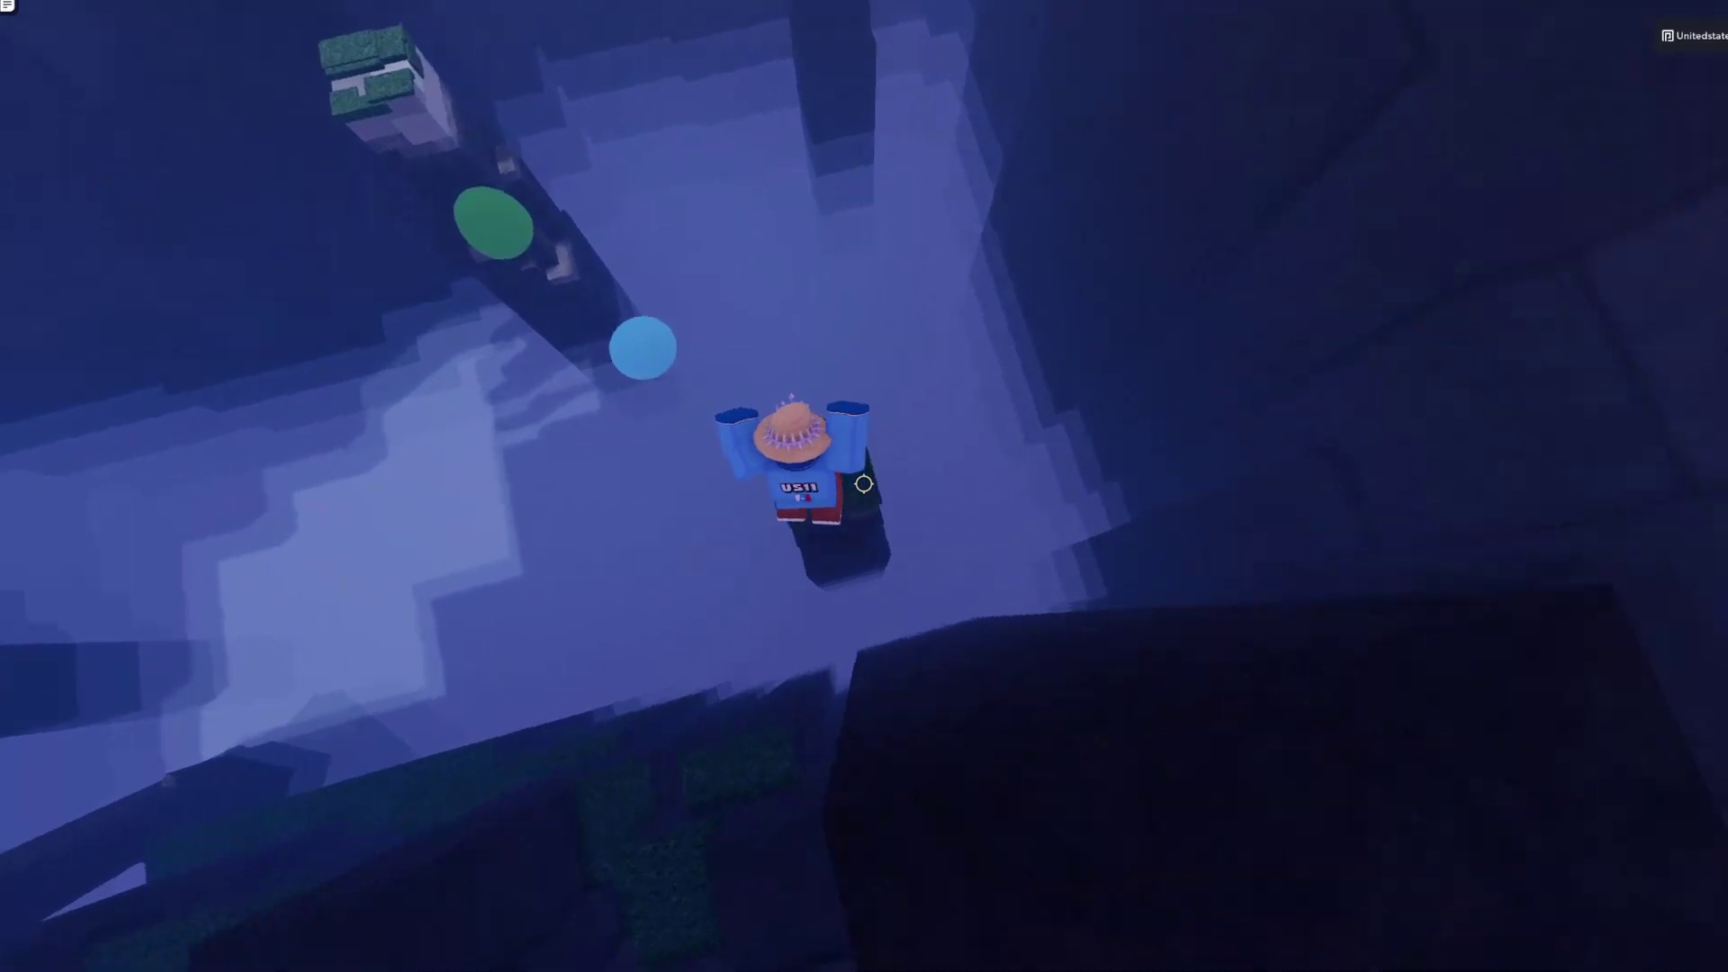
pyautogui.press('w')
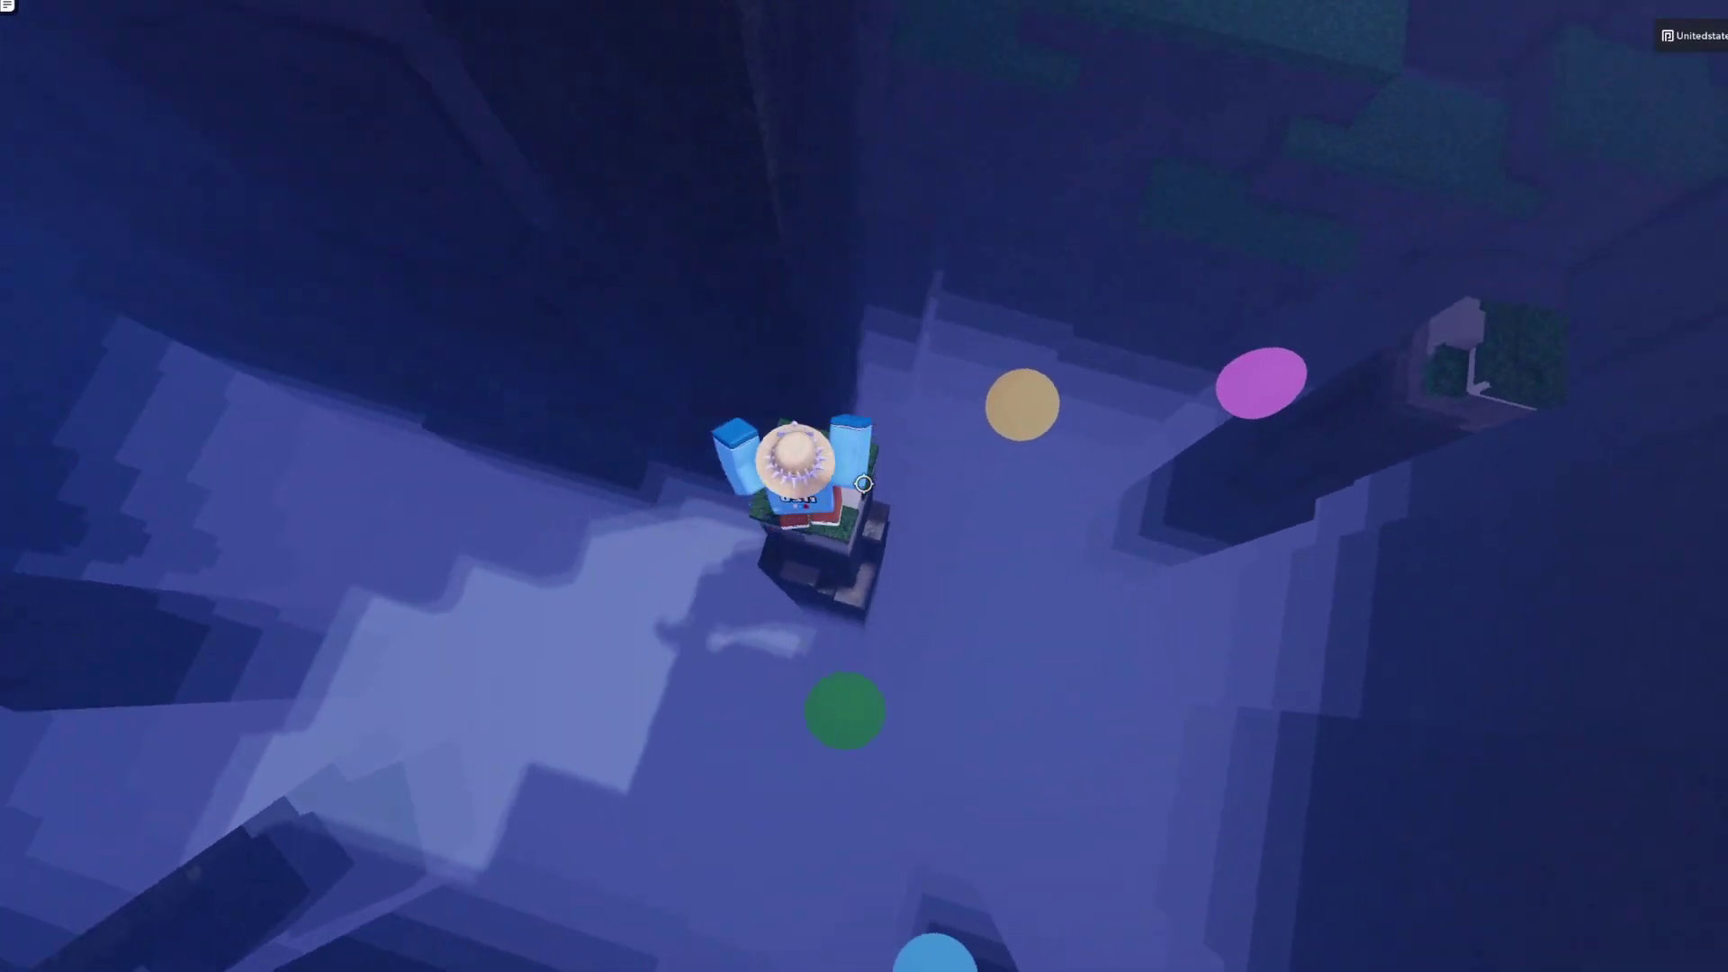
pyautogui.press('w')
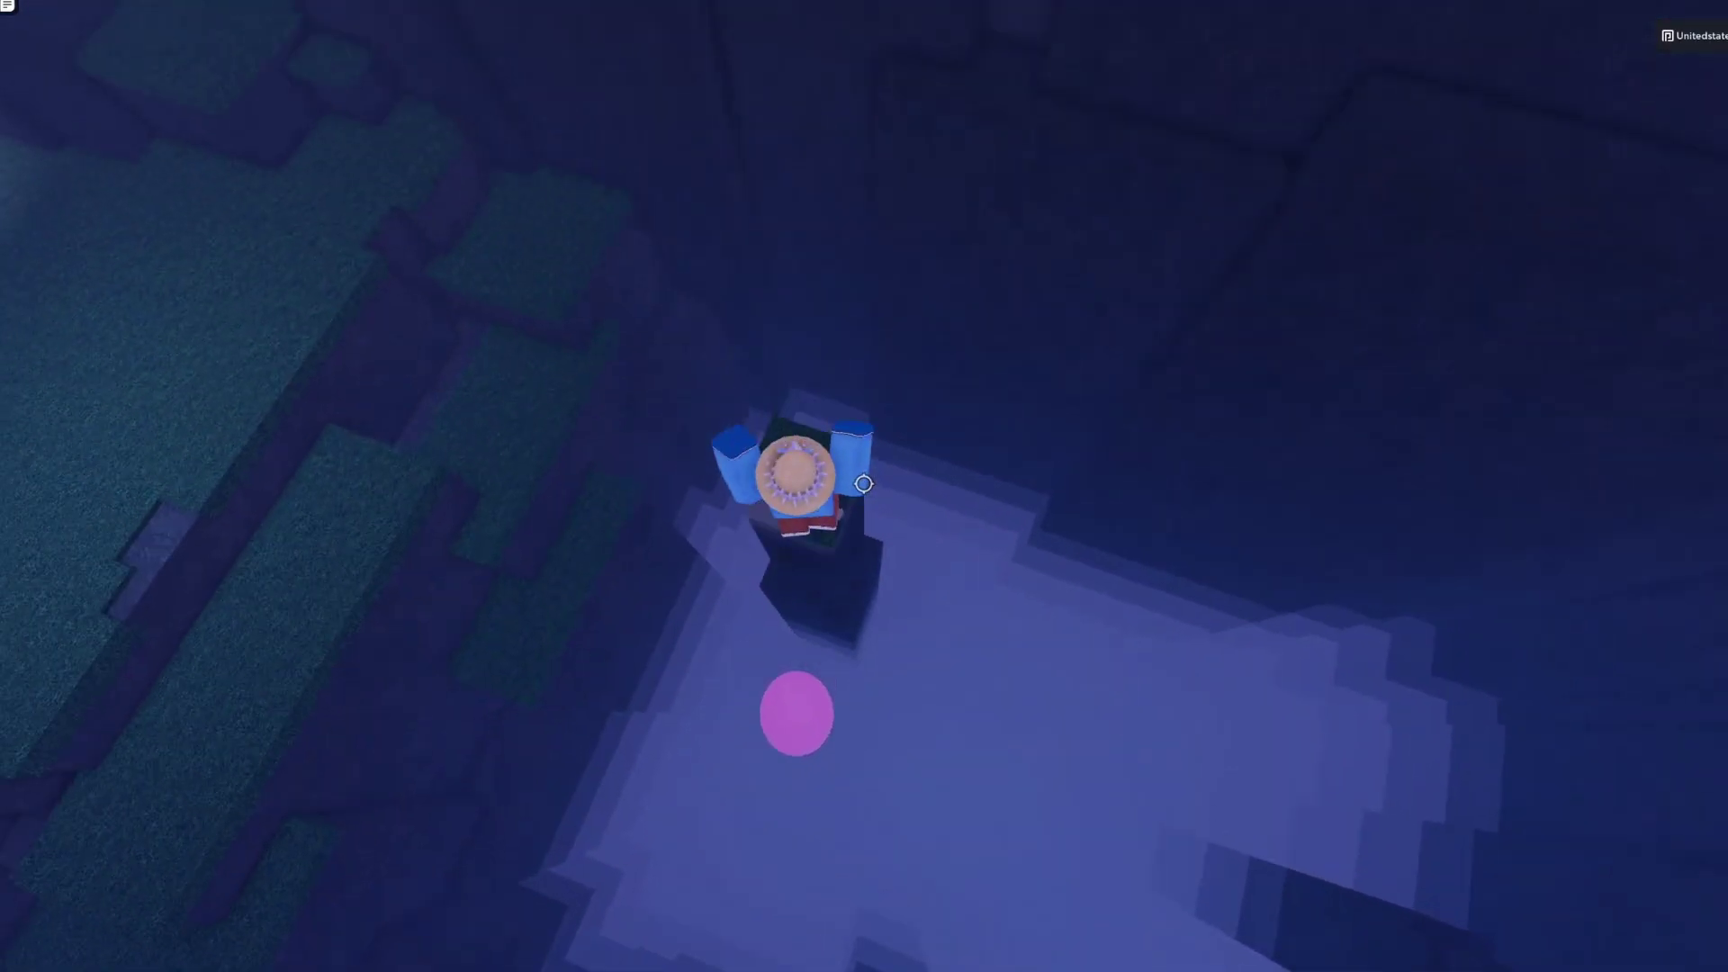
pyautogui.press('w')
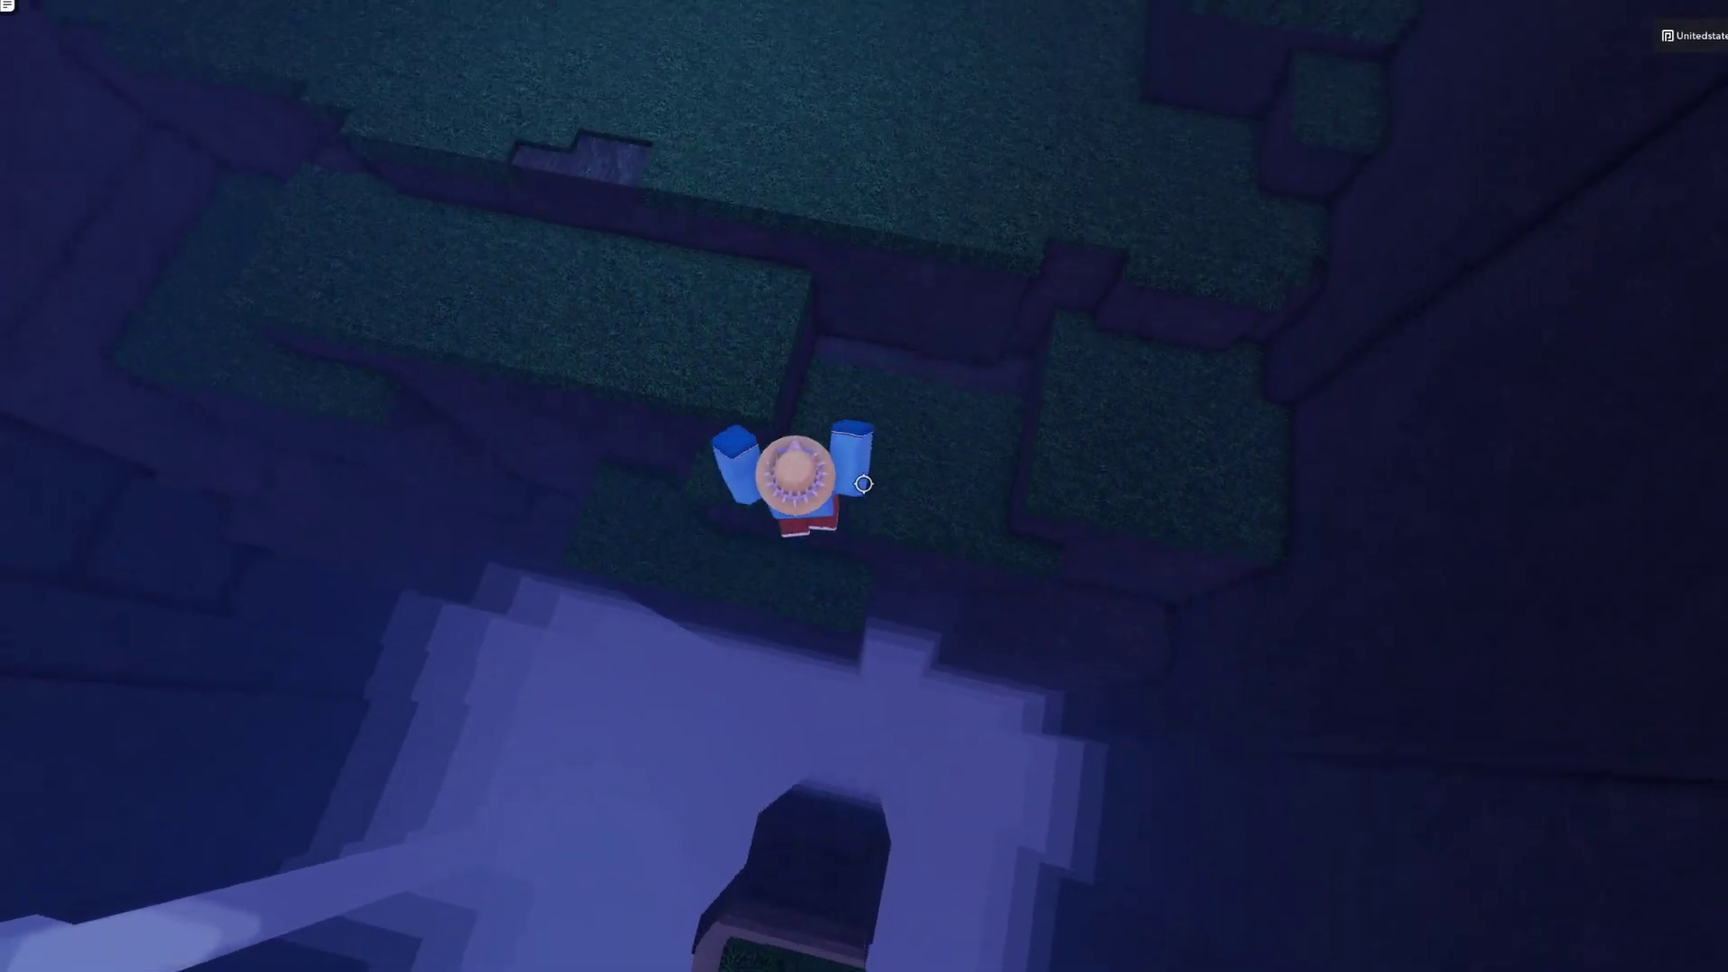
pyautogui.press('w')
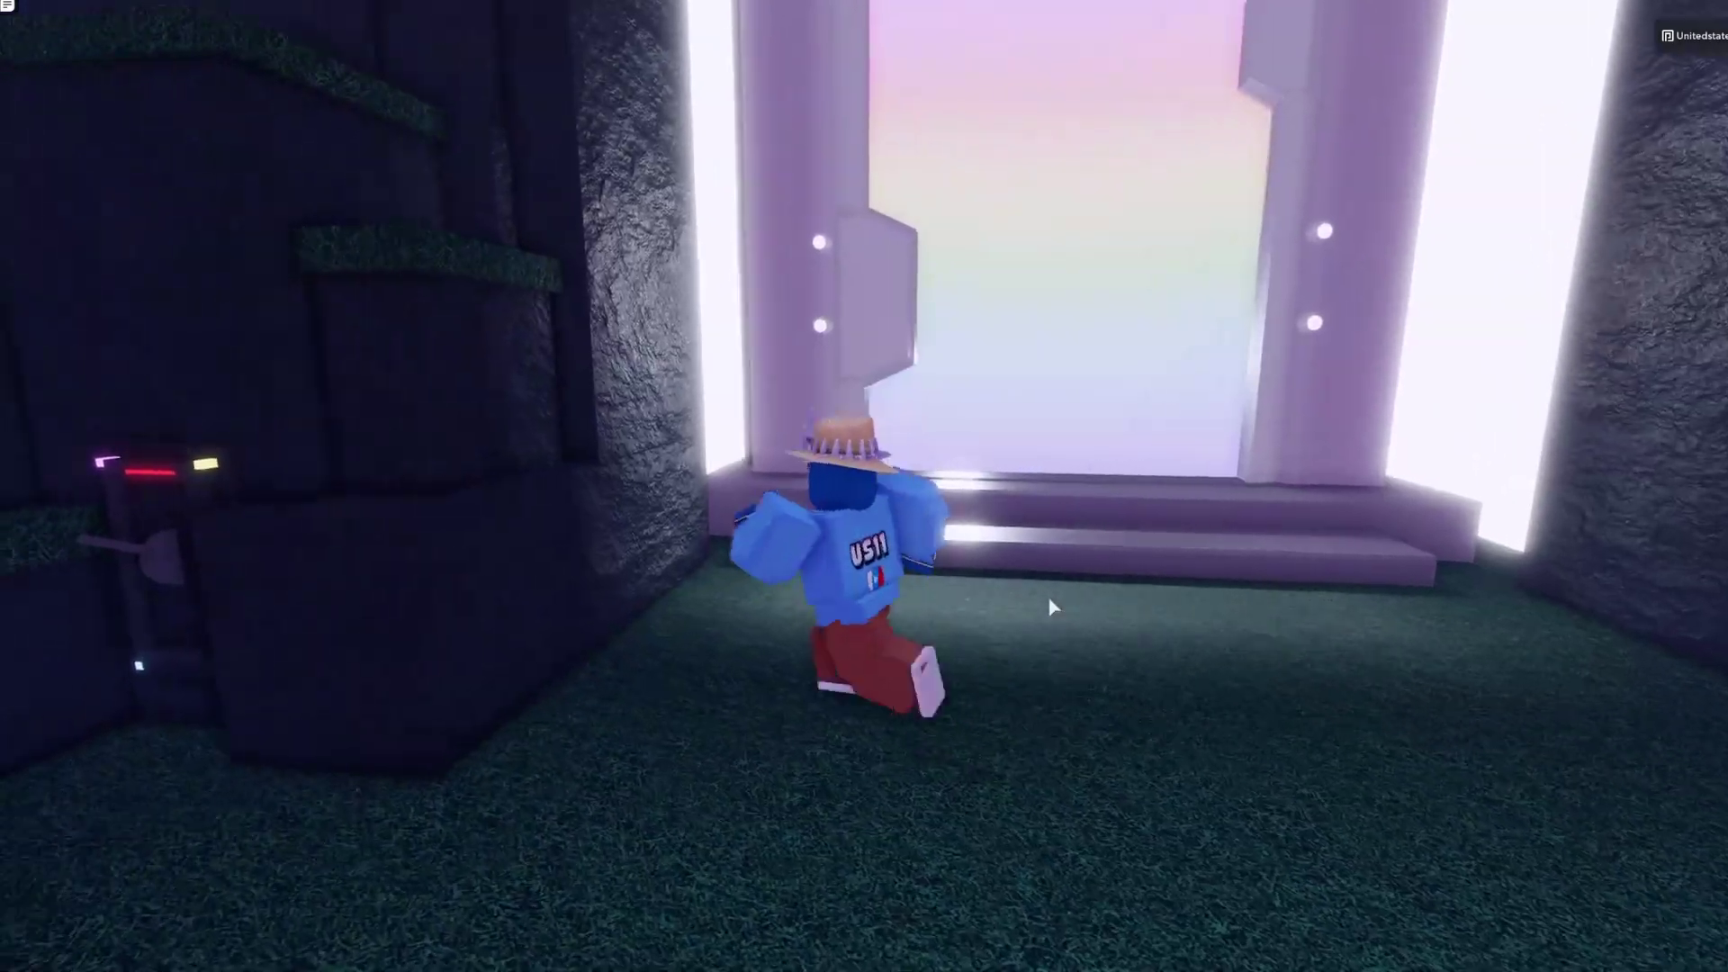
pyautogui.press('shift')
pyautogui.press('w')
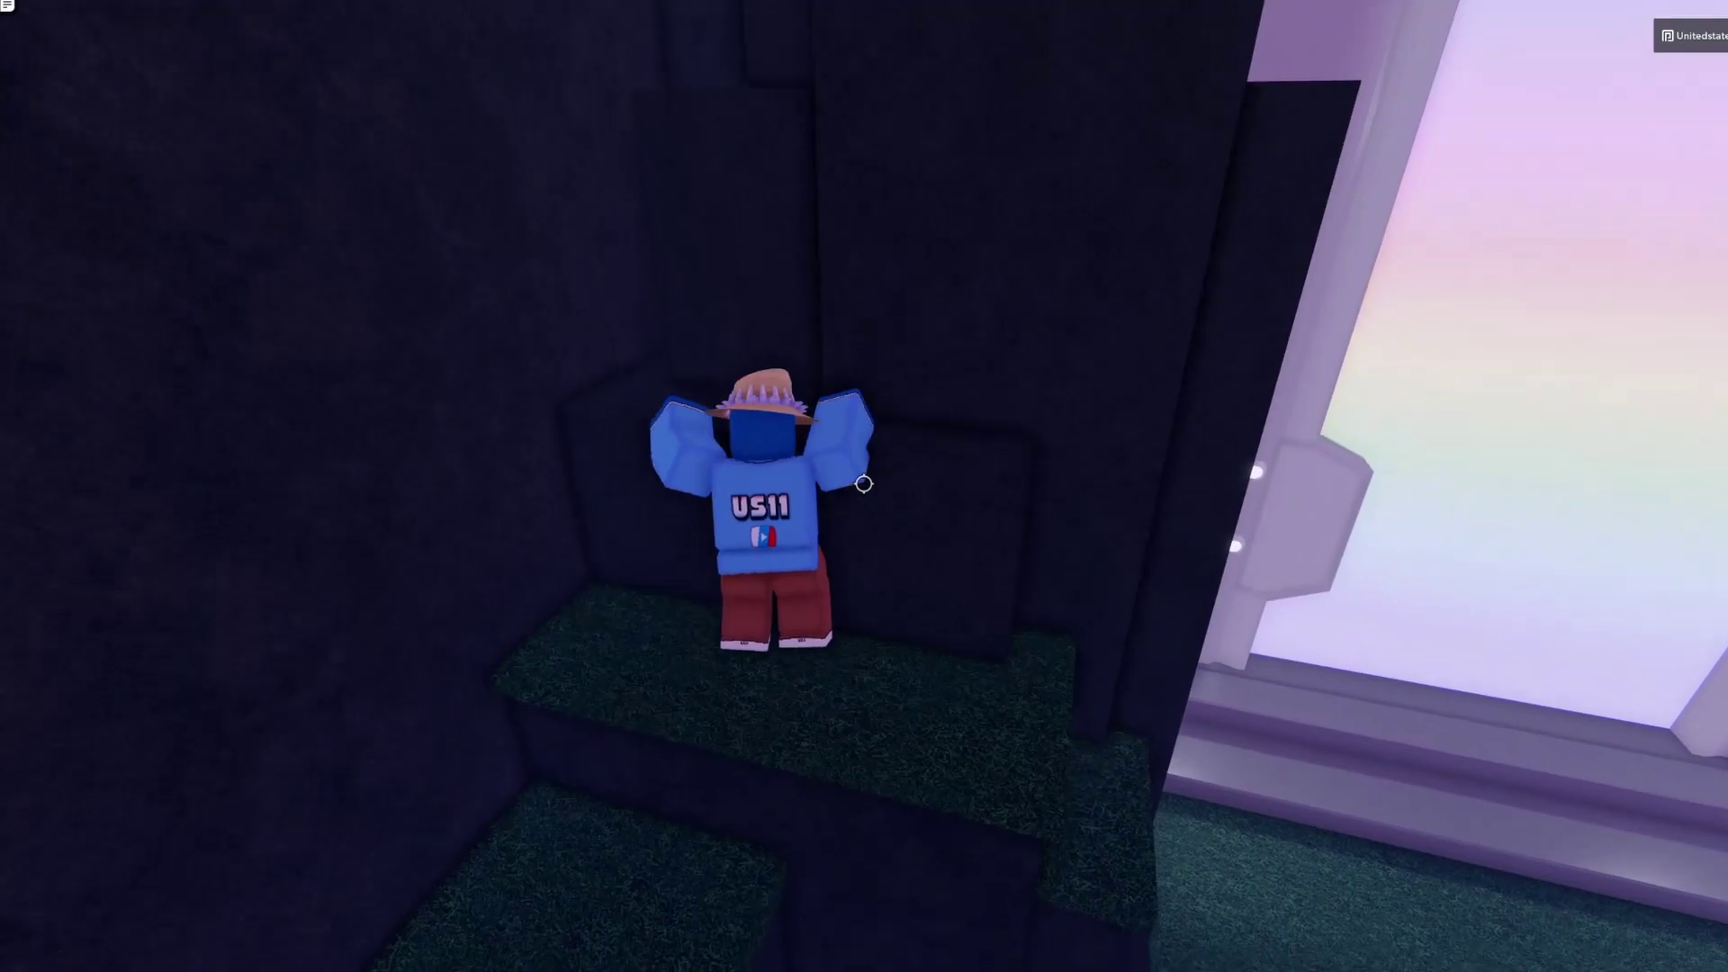
pyautogui.press('shift')
pyautogui.press('s')
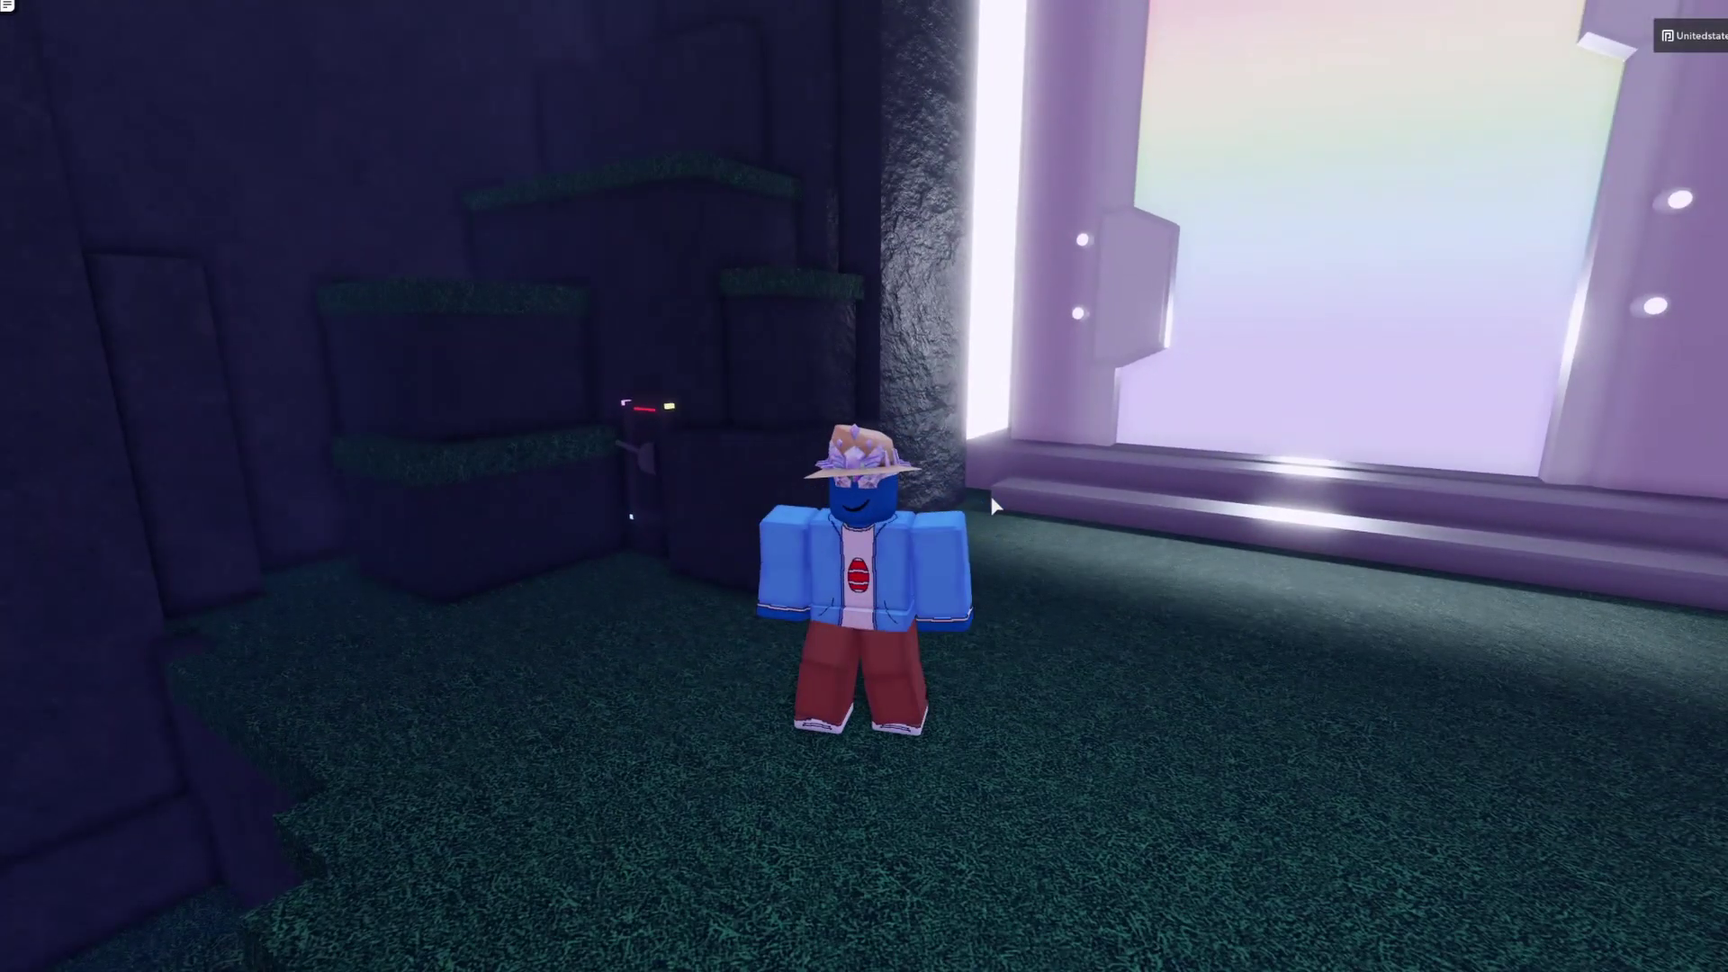
pyautogui.press('w')
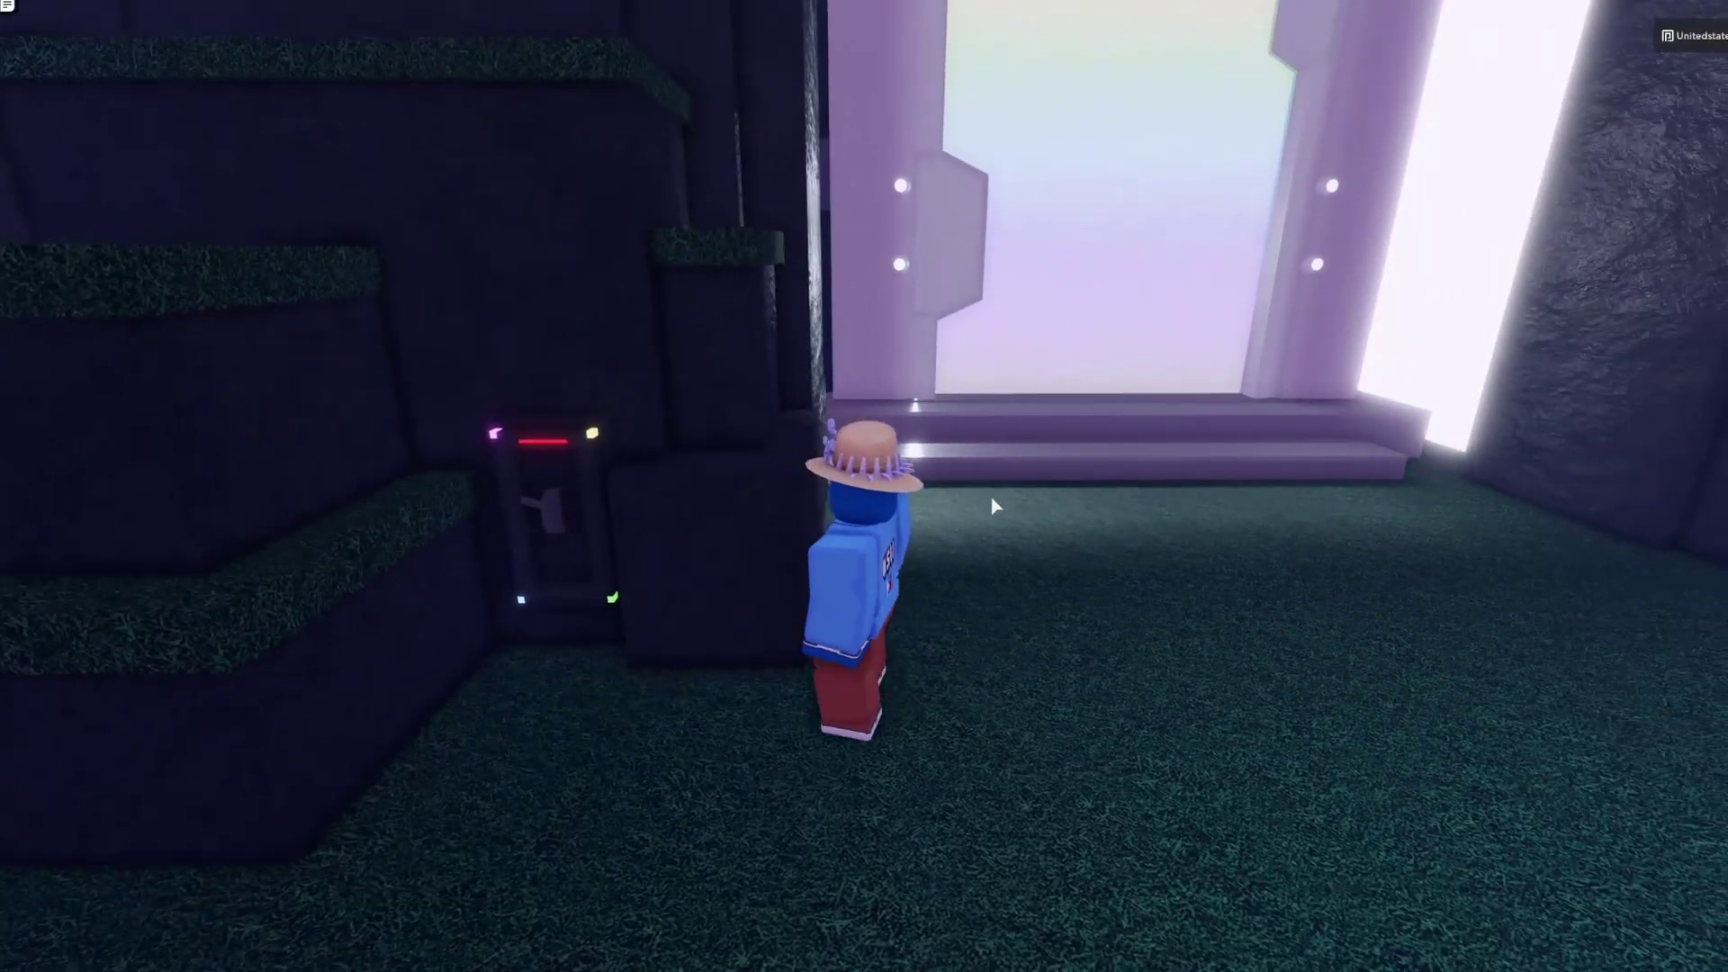
pyautogui.press('a')
pyautogui.press('w')
pyautogui.press('space')
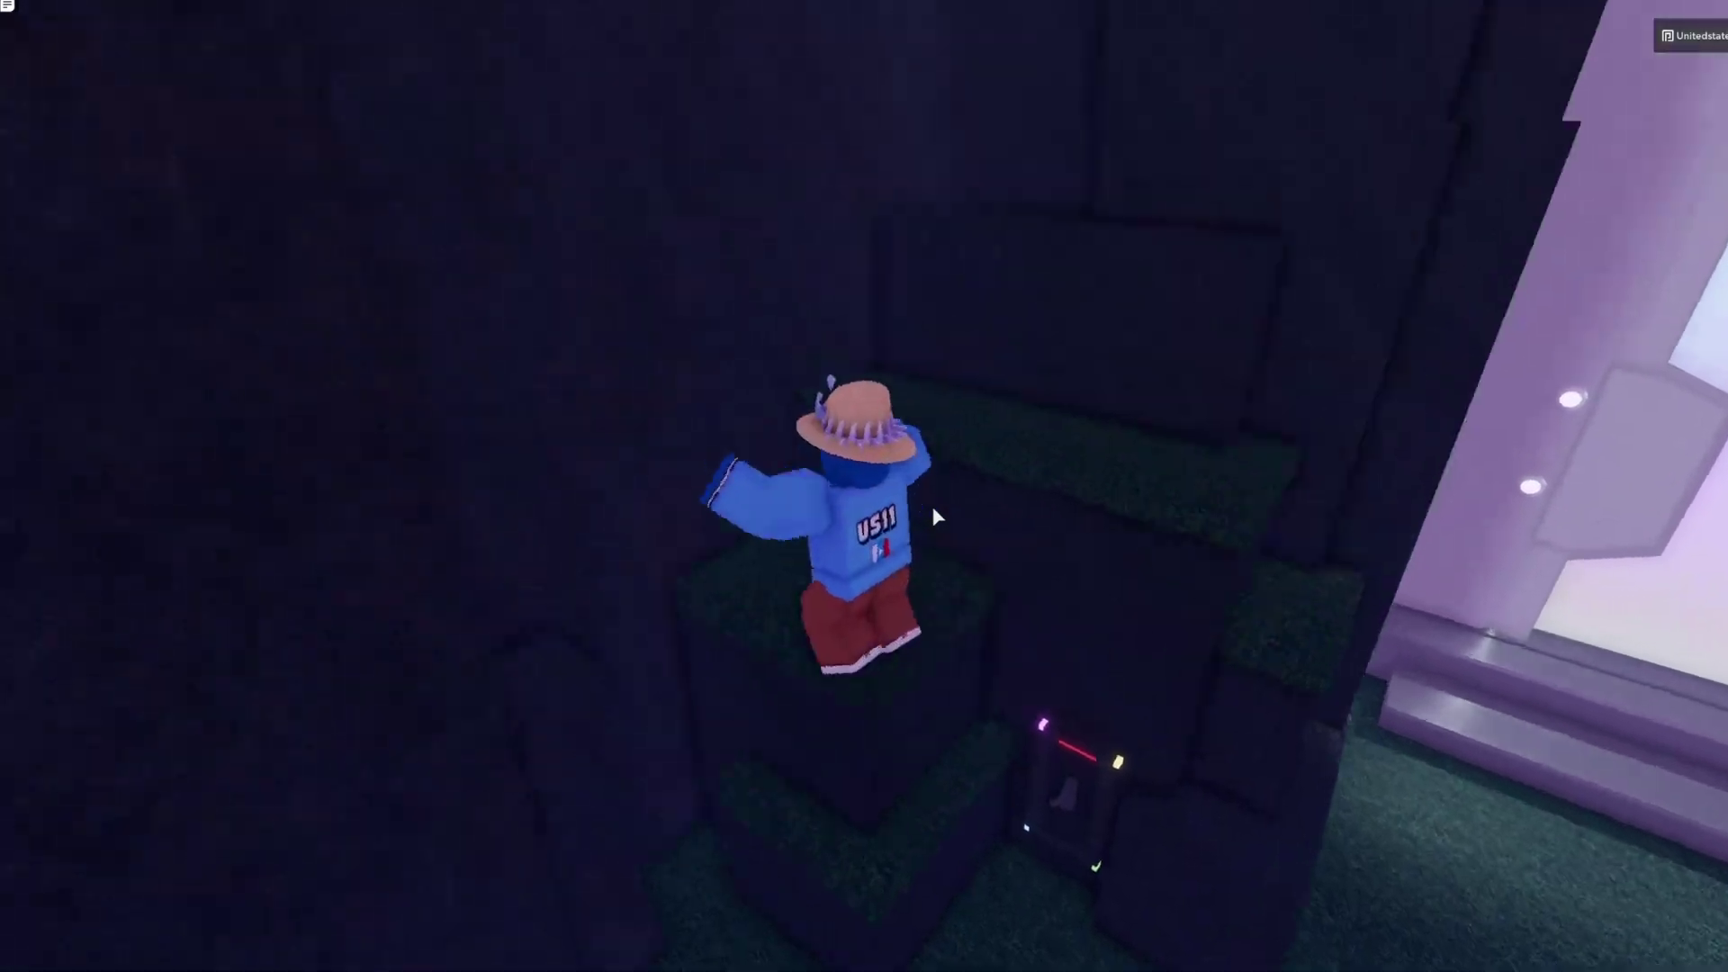
pyautogui.press('shift')
pyautogui.press('w')
pyautogui.press('space')
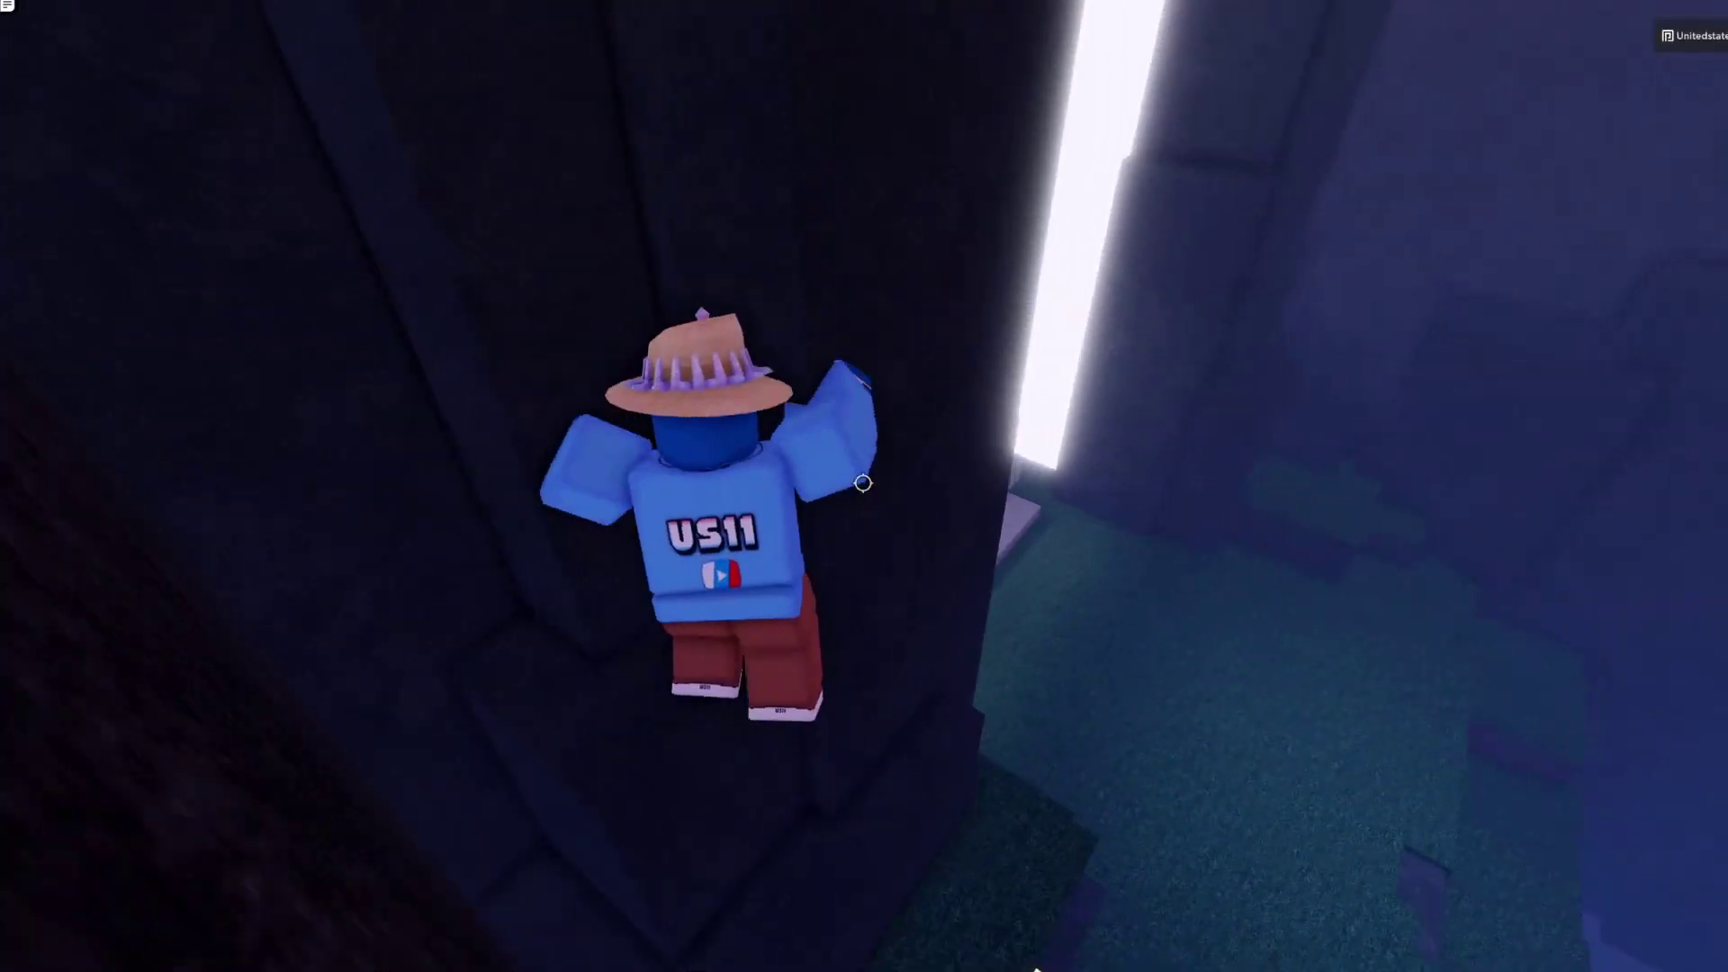
pyautogui.press('shift')
pyautogui.press('s')
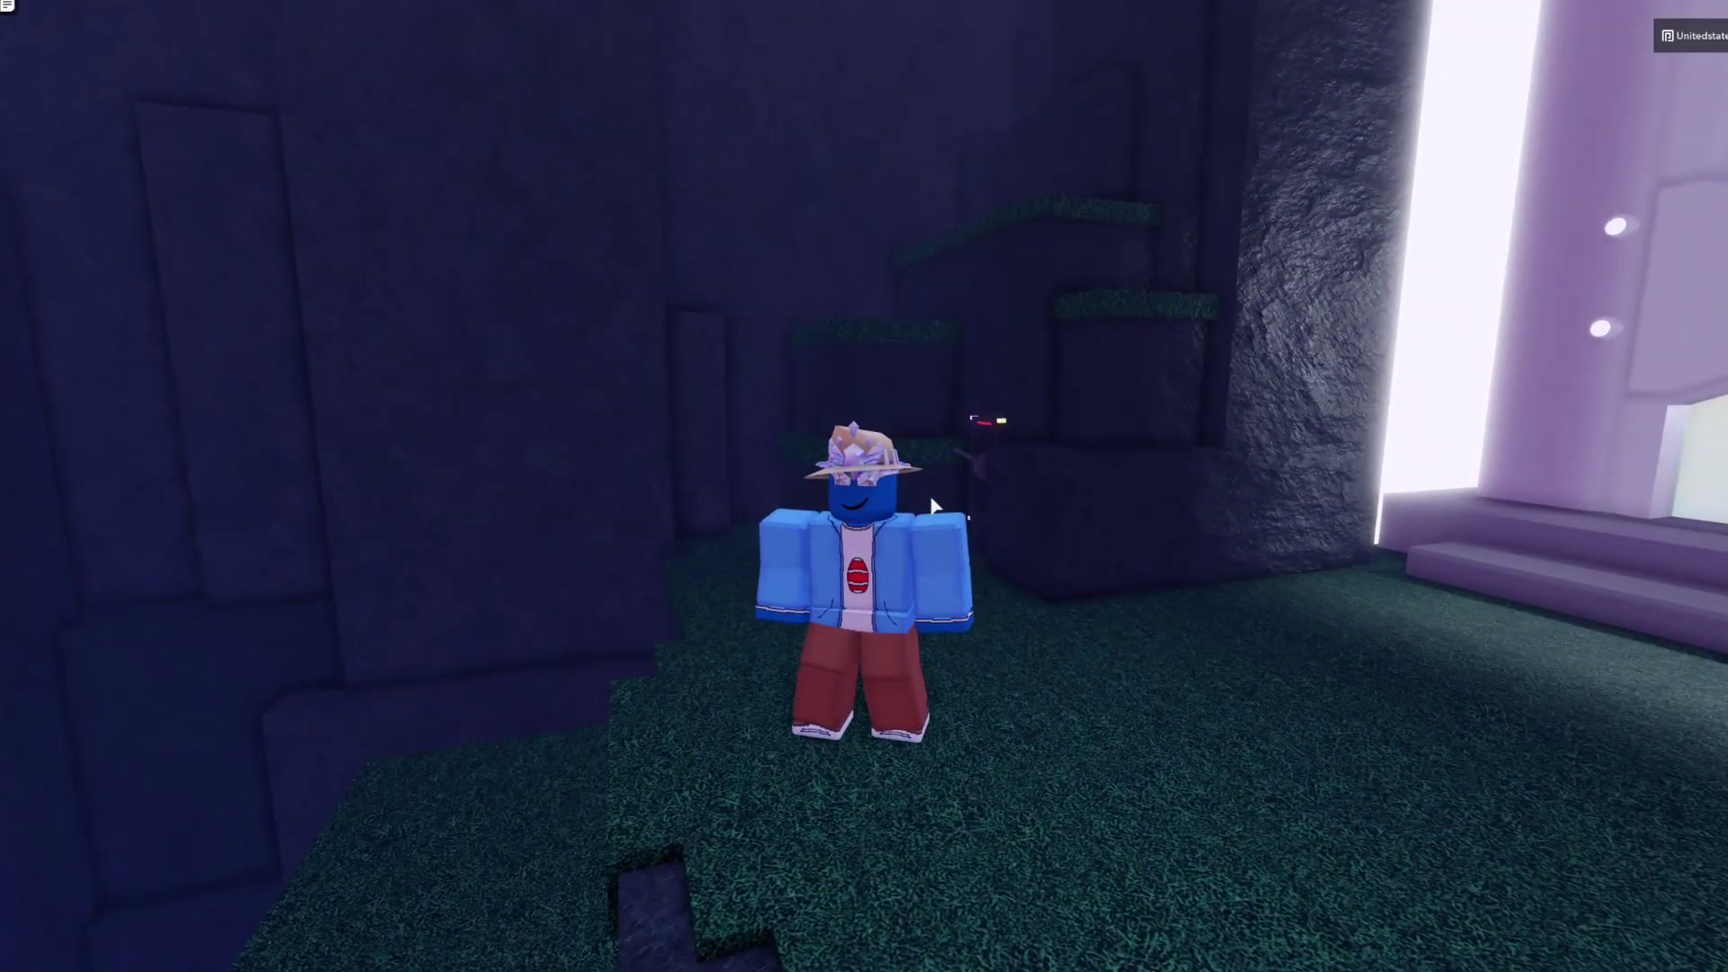